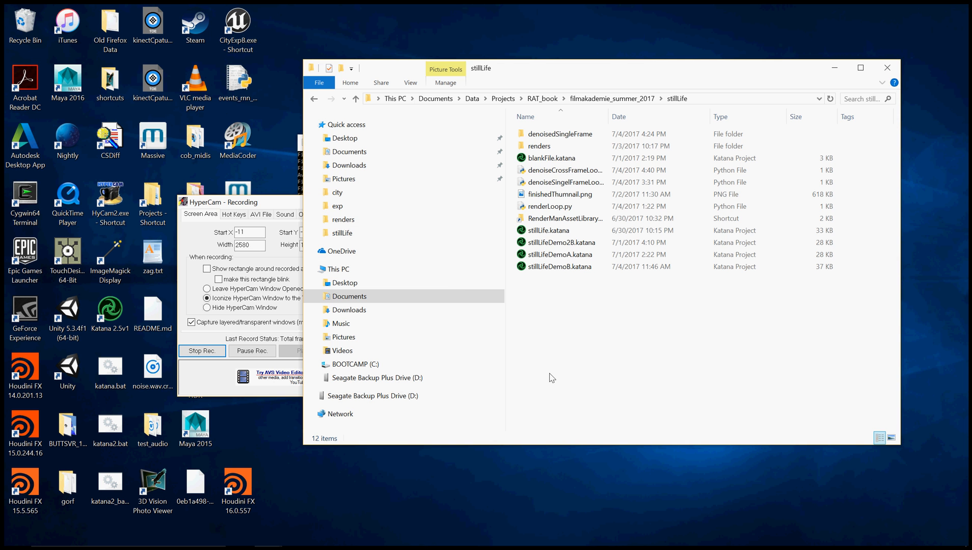
# Open the stillLifeDemo2B.katana project from the stillLife folder in Katana and maximize its window
pyautogui.click(562, 243)
pyautogui.doubleClick(562, 248)
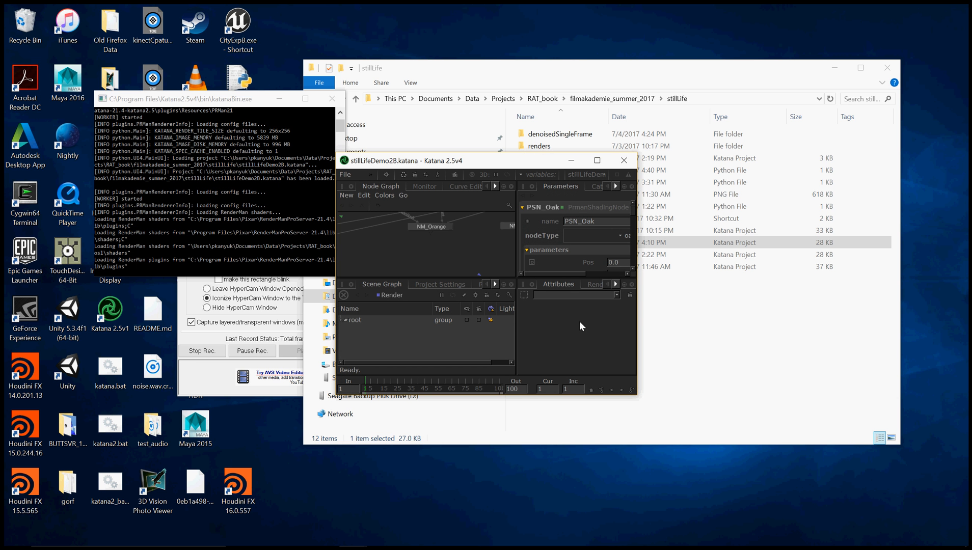
pyautogui.click(597, 161)
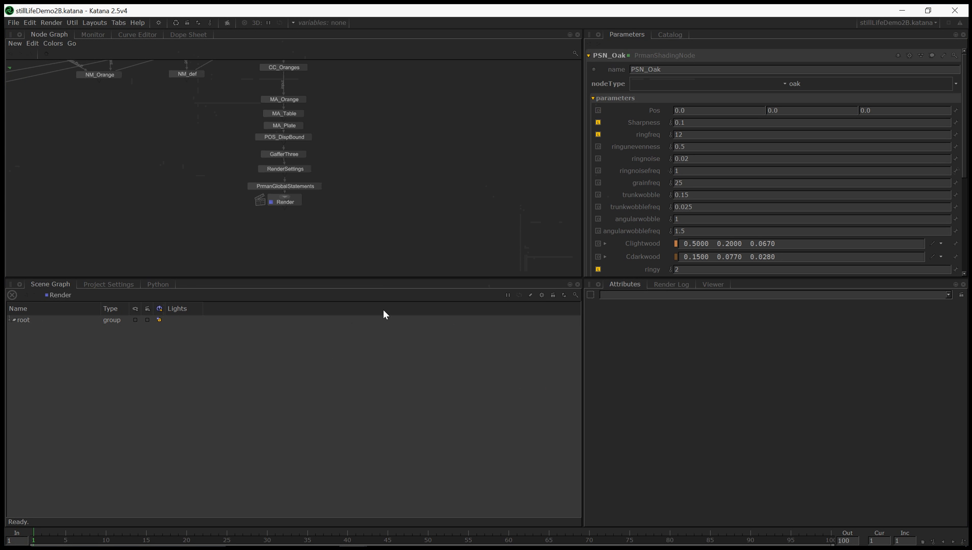
# Expand root, world and geo in the scene graph to list the scene's geometry
pyautogui.moveTo(366, 191); pyautogui.dragTo(381, 254, button='middle')
pyautogui.moveTo(390, 194); pyautogui.dragTo(390, 182, button='middle')
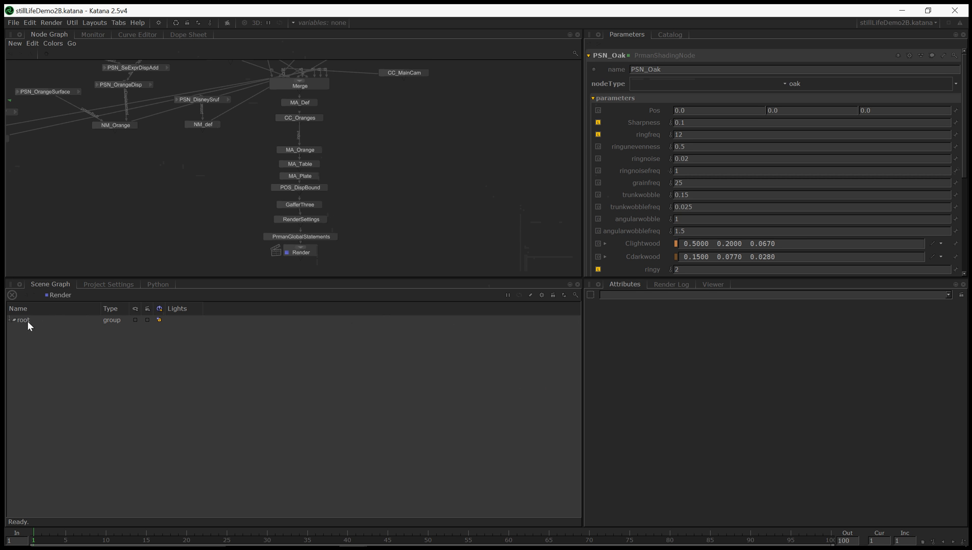
pyautogui.click(9, 319)
pyautogui.click(14, 338)
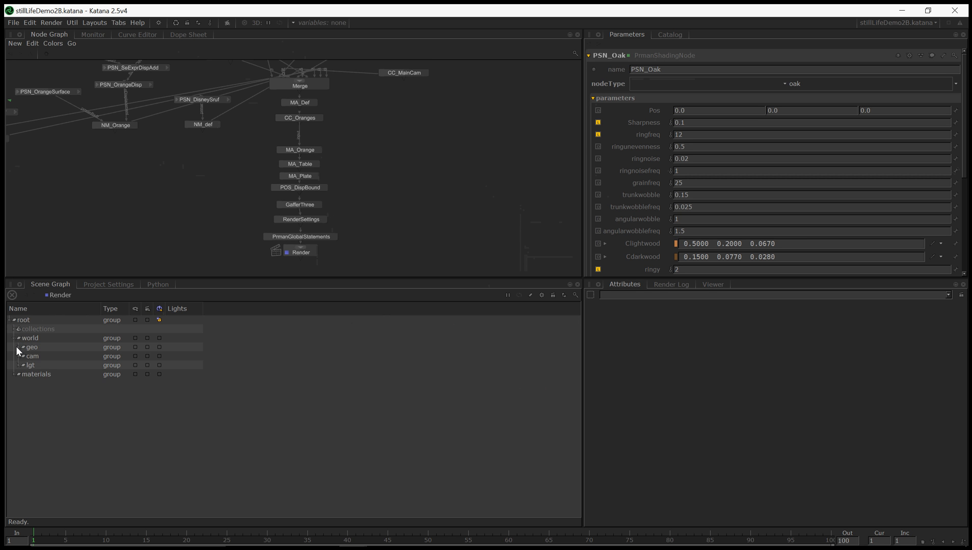
pyautogui.click(17, 347)
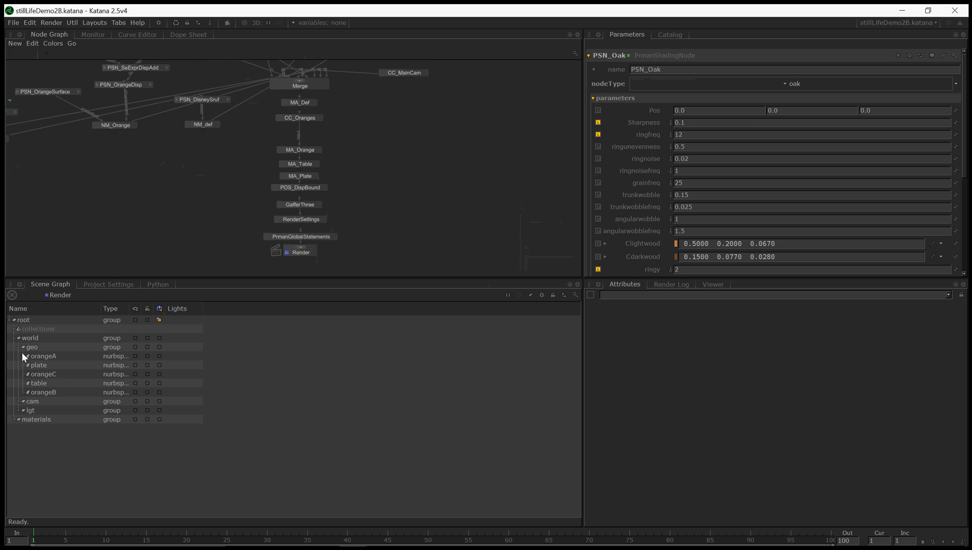
# Show the scene in the 3D Viewer and look through mainCam
pyautogui.click(715, 288)
pyautogui.click(773, 523)
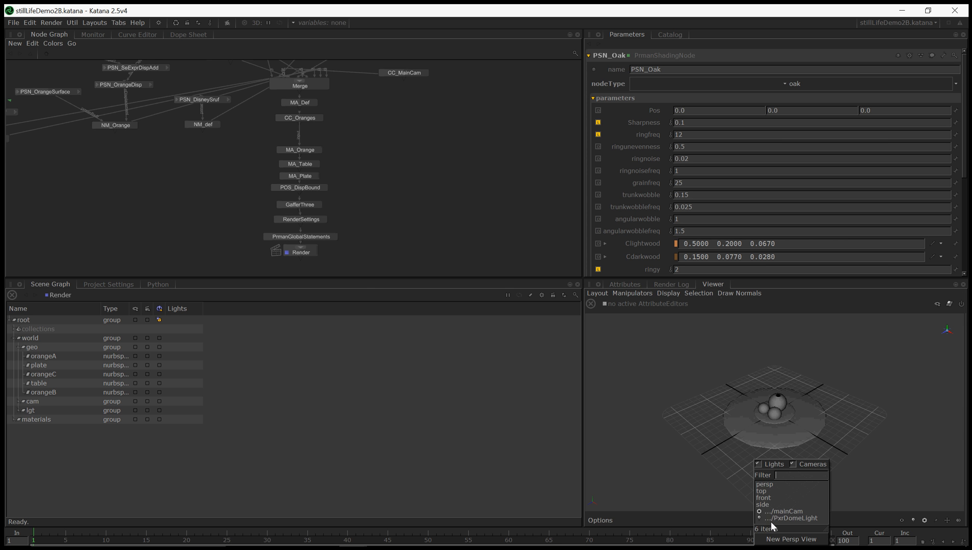
pyautogui.click(774, 512)
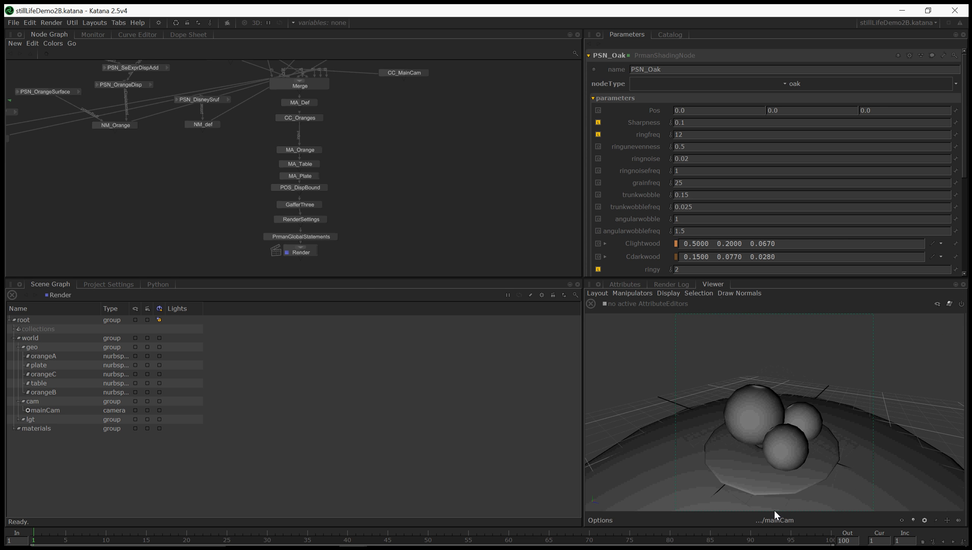
# Render the scene from the Render node and display the image in an added Monitor view
pyautogui.rightClick(305, 253)
pyautogui.click(354, 266)
pyautogui.click(599, 285)
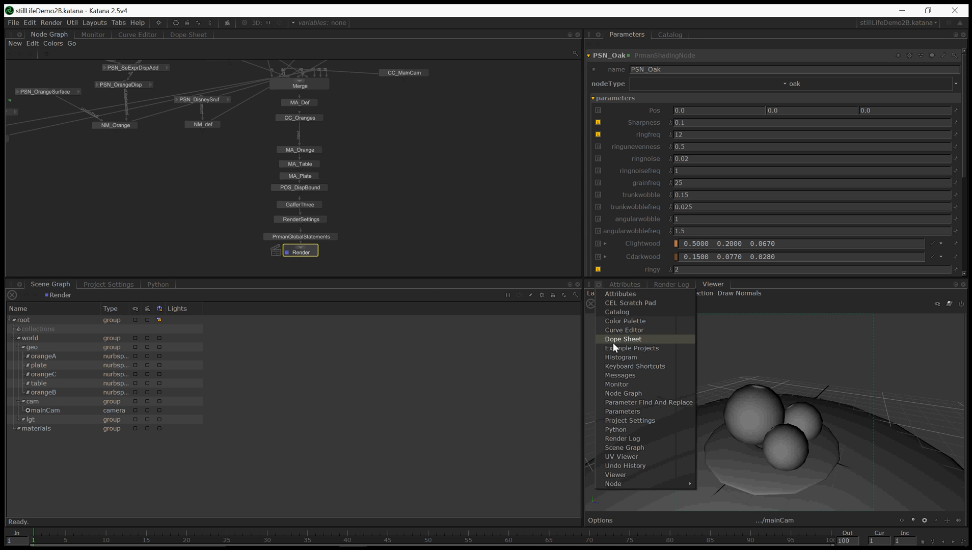
pyautogui.click(621, 384)
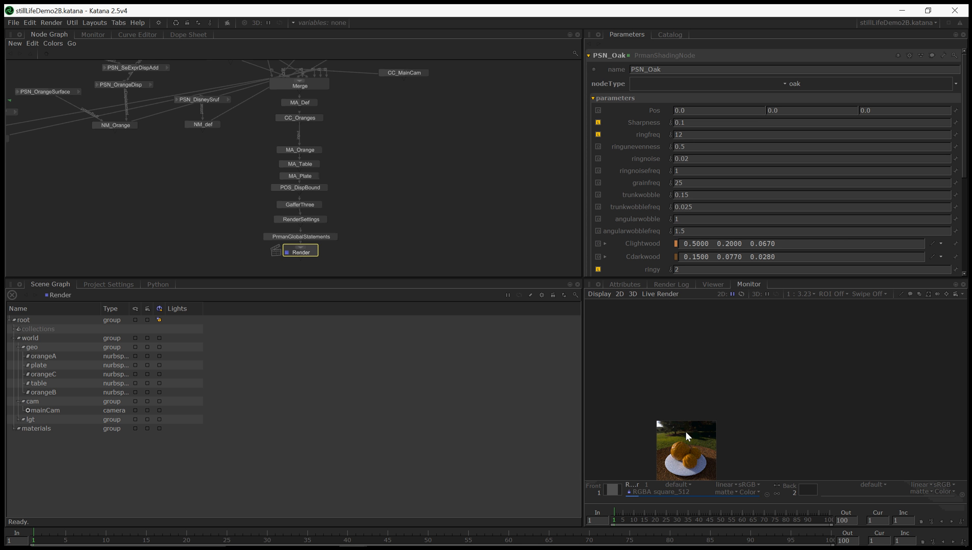
pyautogui.moveTo(685, 432); pyautogui.dragTo(735, 354, button='middle')
pyautogui.scroll(5, 748, 353)
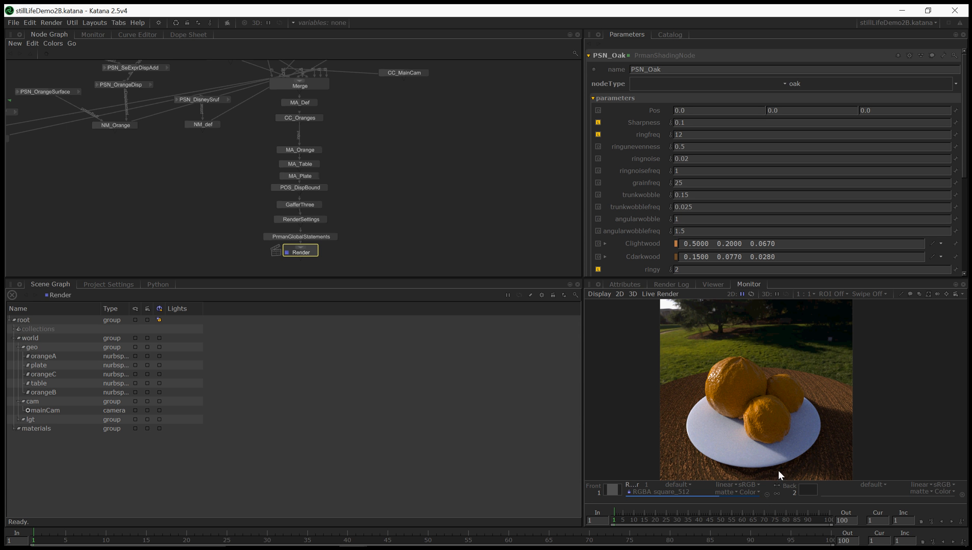
# Add a PrmanShadingNode to the node graph in the empty area above the PSN_Oak node
pyautogui.moveTo(349, 138); pyautogui.dragTo(353, 134, button='middle')
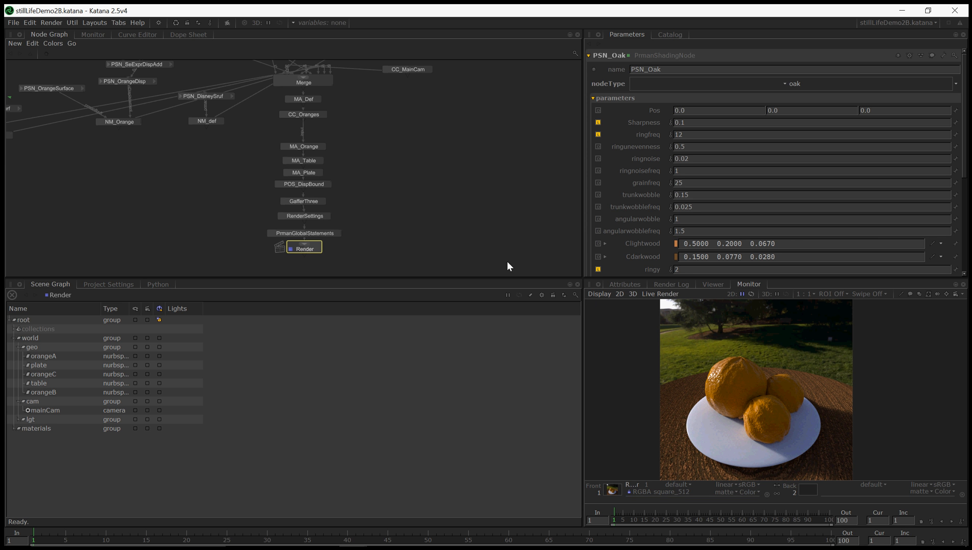
pyautogui.moveTo(390, 170); pyautogui.dragTo(395, 222, button='middle')
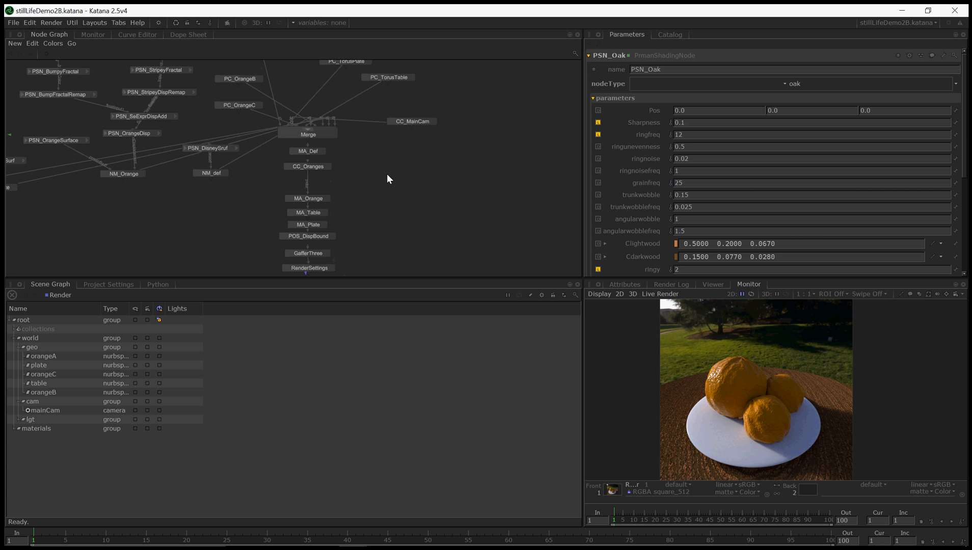
pyautogui.moveTo(387, 178); pyautogui.dragTo(580, 244, button='middle')
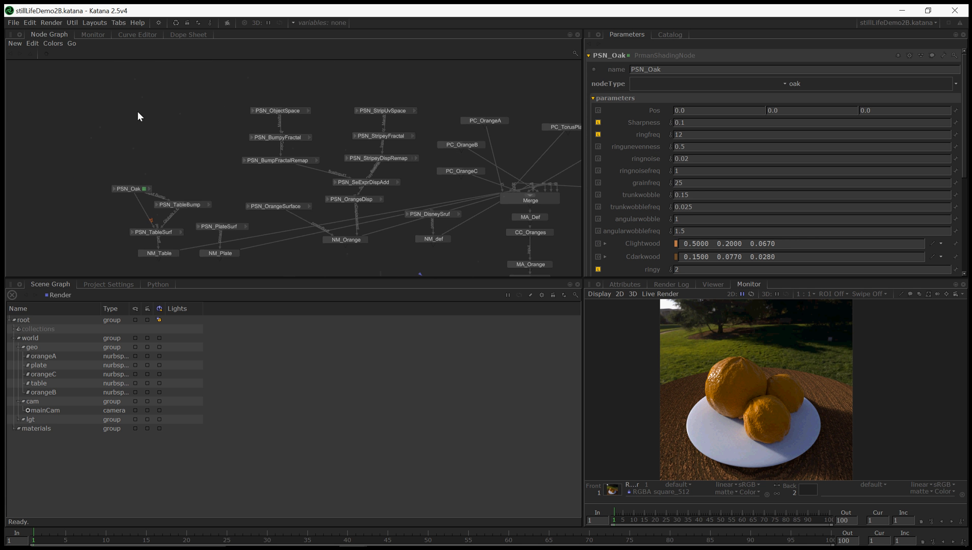
pyautogui.press('Tab')
pyautogui.write('prman')
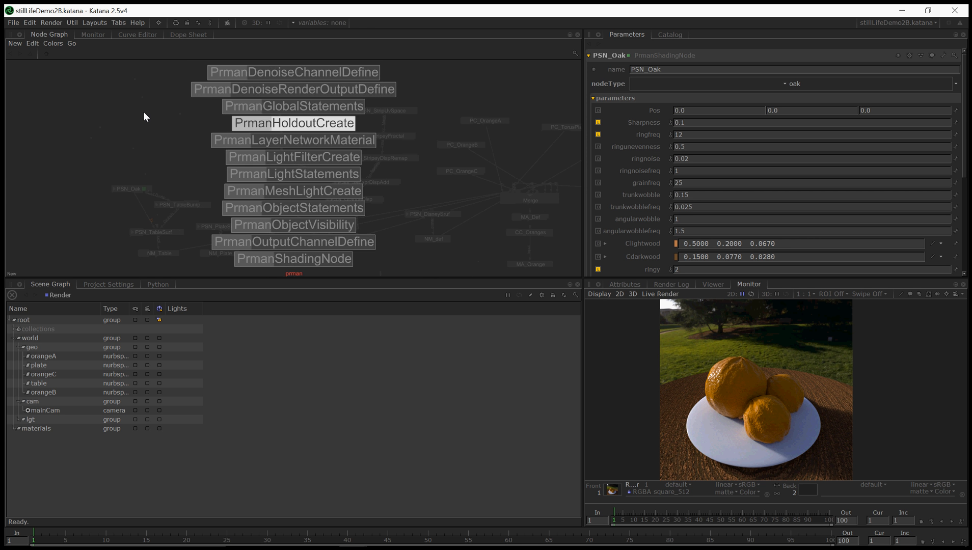
pyautogui.press('Down')
pyautogui.press('Down')
pyautogui.press('Down')
pyautogui.press('Down')
pyautogui.press('Down')
pyautogui.press('Down')
pyautogui.press('Down')
pyautogui.press('Down')
pyautogui.press('Return')
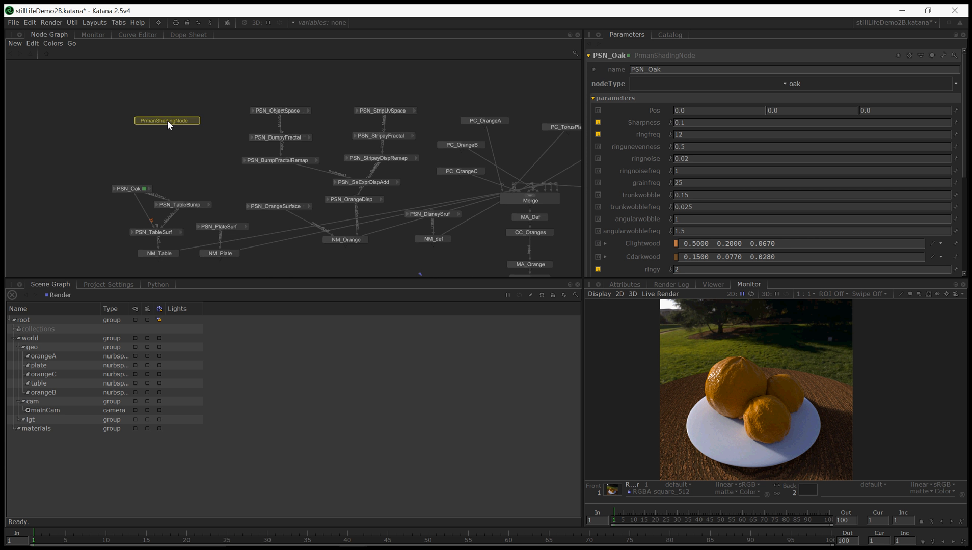
# Set the new PrmanShadingNode's nodeType to PxrMatteID
pyautogui.click(167, 120)
pyautogui.click(741, 83)
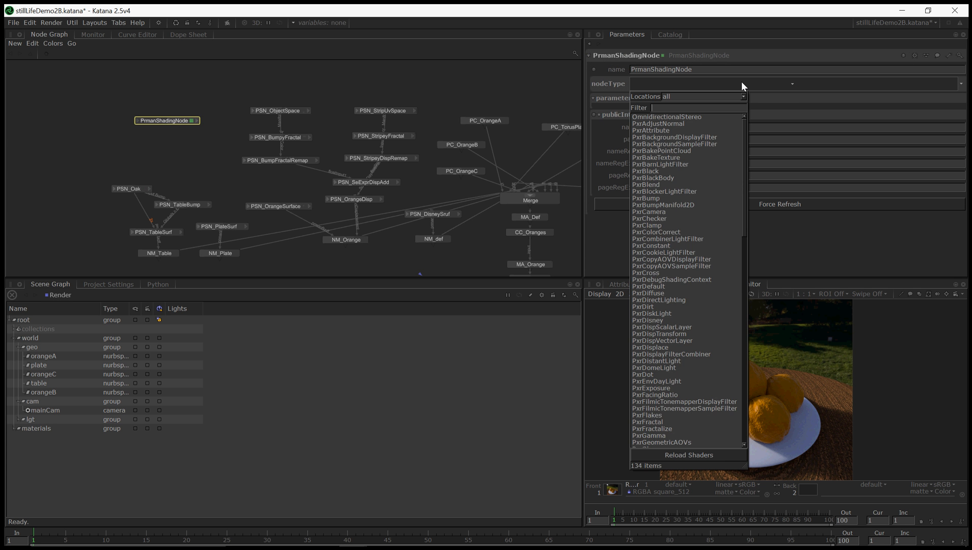
pyautogui.write('mat')
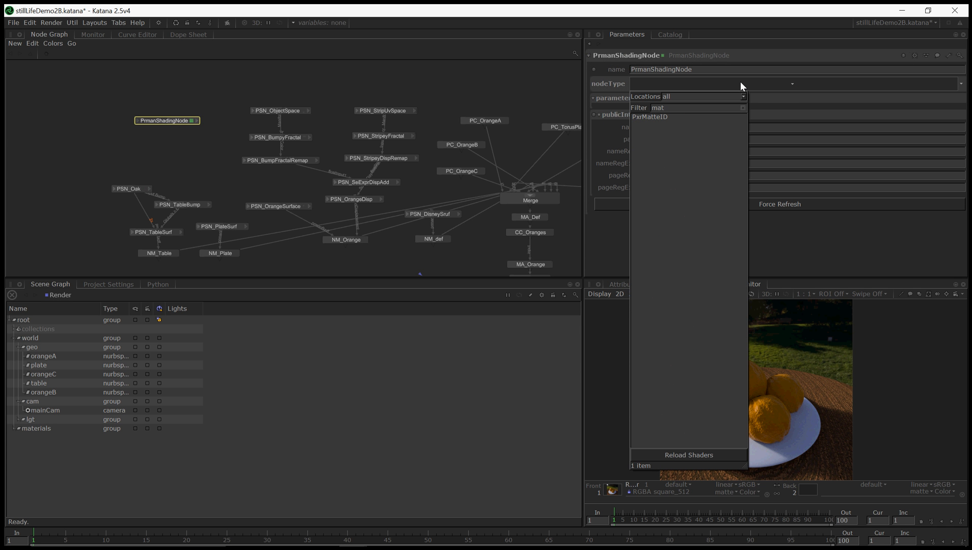
pyautogui.press('Down')
pyautogui.press('Return')
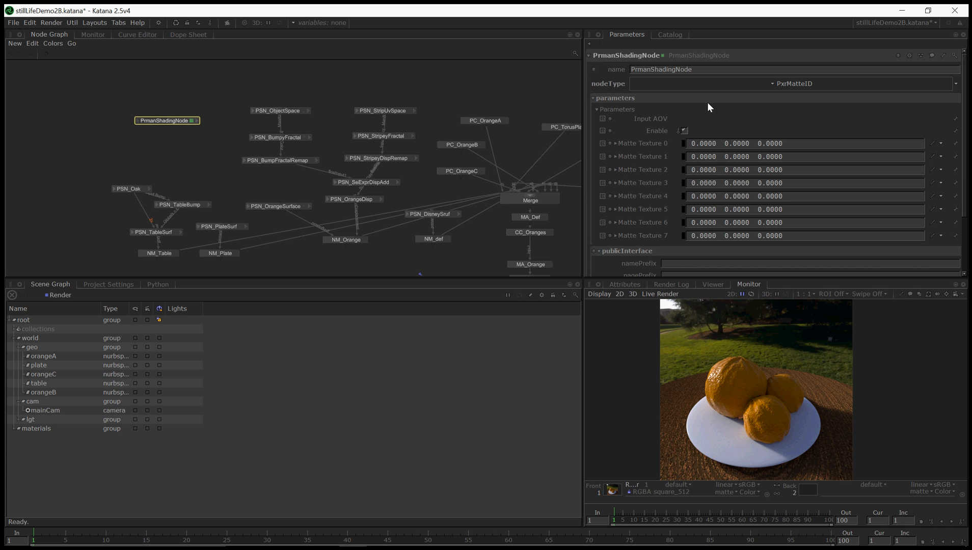
# Rename the PxrMatteID shading node as PSN_MatteID
pyautogui.doubleClick(696, 67)
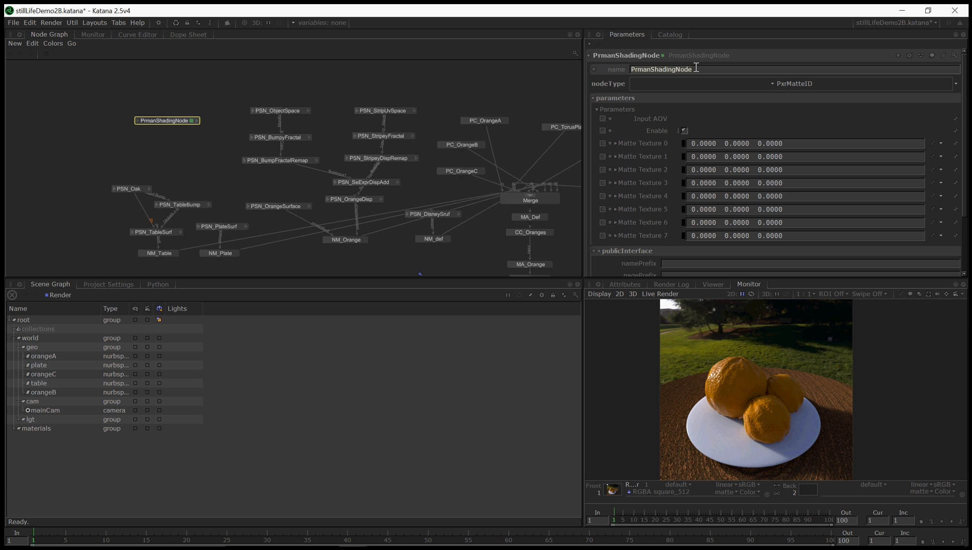
pyautogui.write('PSN_')
pyautogui.press('BackSpace')
pyautogui.write('_MatteID')
pyautogui.press('Return')
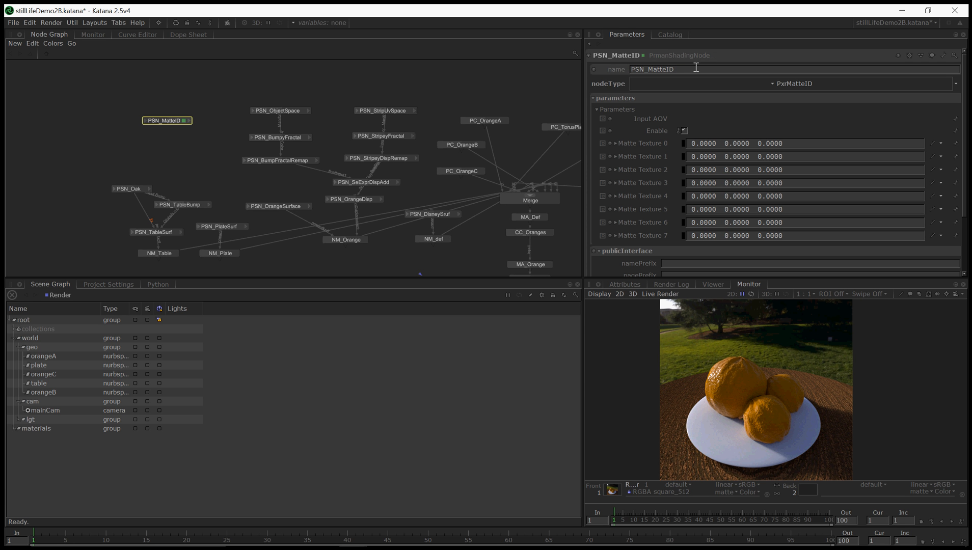
# Connect PSN_MatteID's resultAOV output to the Utility Pattern input of PSN_OrangeSurface
pyautogui.click(189, 121)
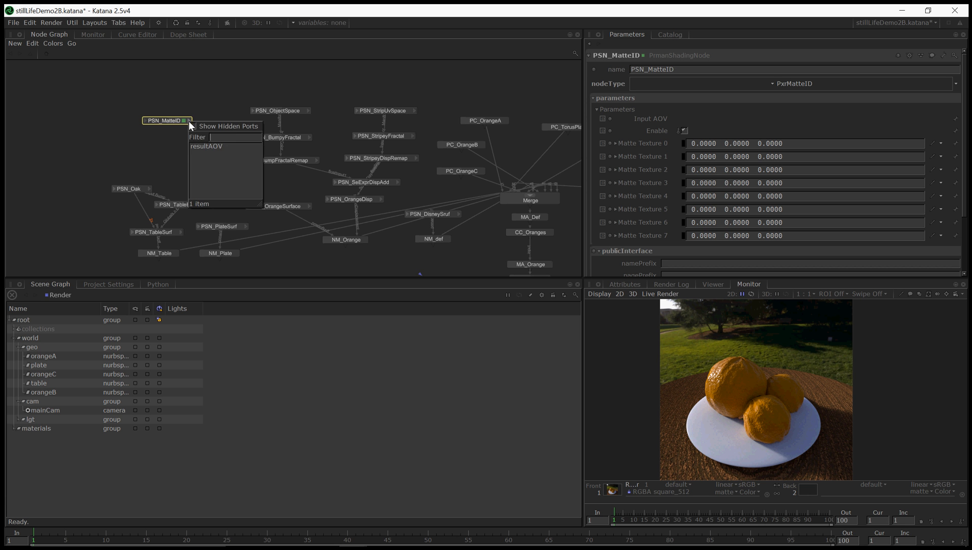
pyautogui.click(200, 144)
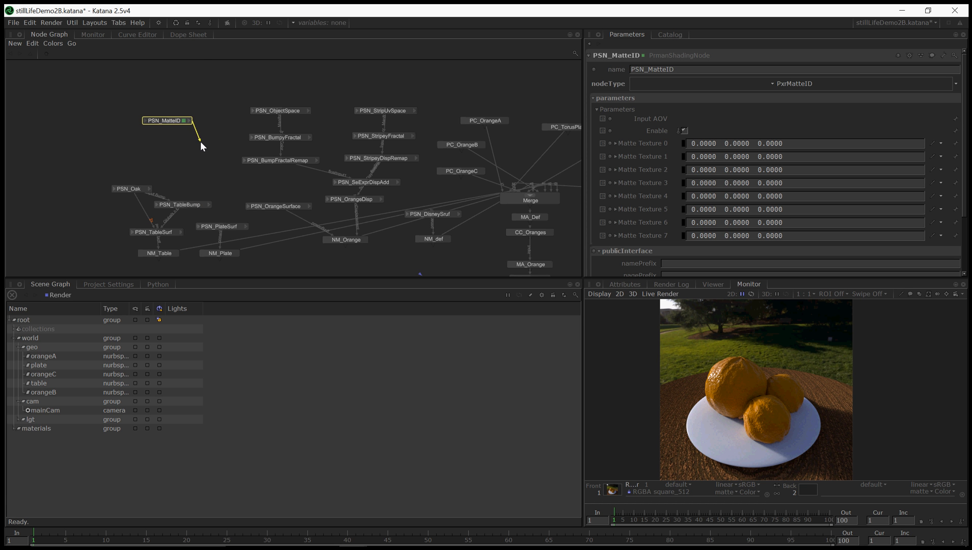
pyautogui.click(267, 204)
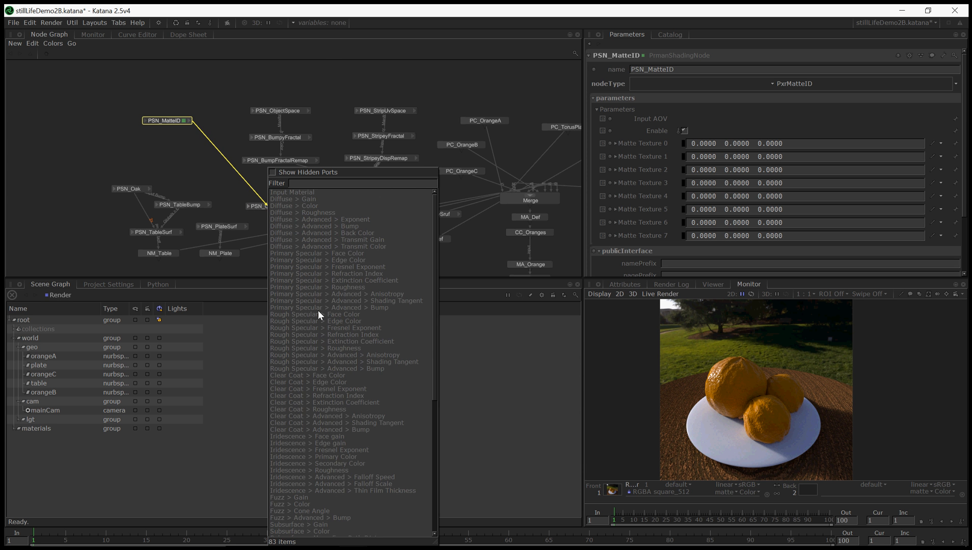
pyautogui.scroll(-10, 320, 400)
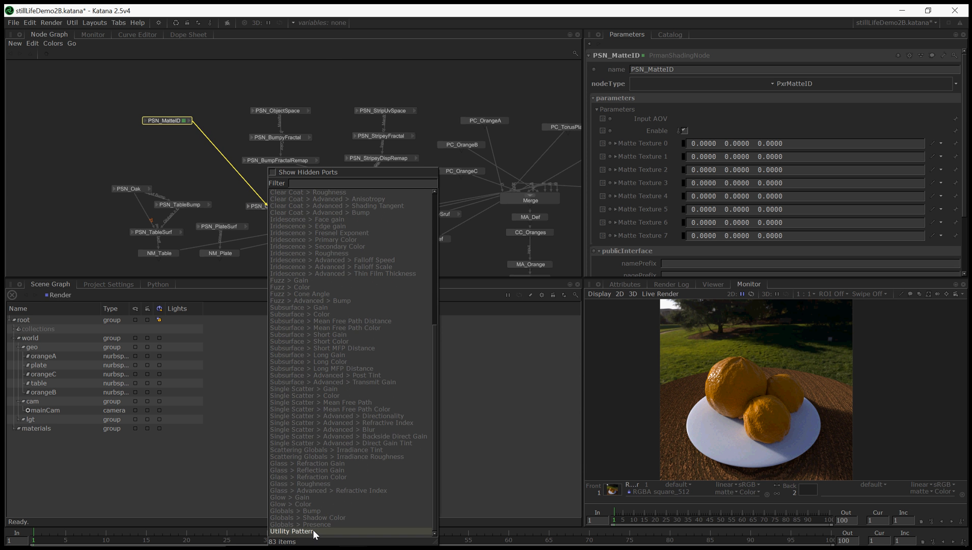
pyautogui.click(314, 531)
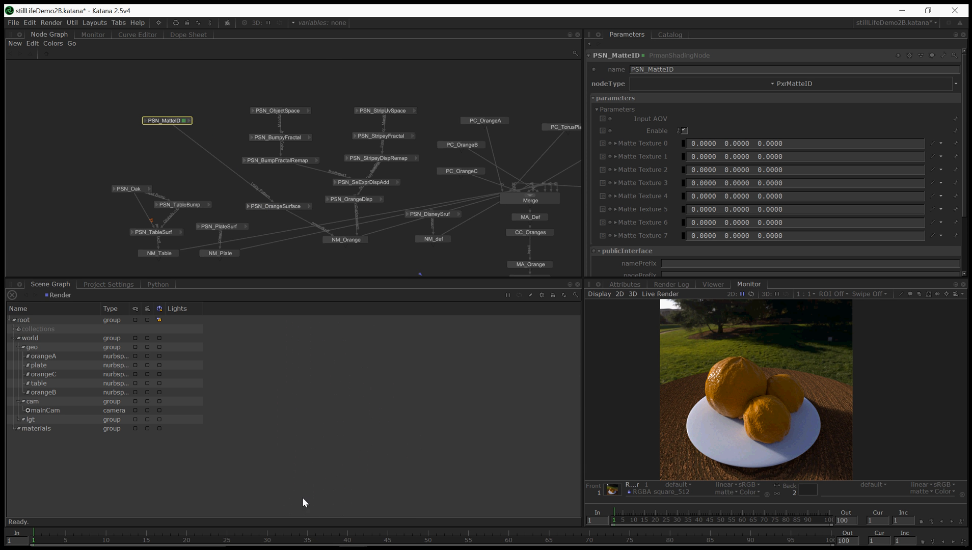
# Connect PSN_MatteID's resultAOV output to the Utility Pattern input of PSN_PlateSurf
pyautogui.click(189, 120)
pyautogui.click(197, 143)
pyautogui.click(200, 225)
pyautogui.scroll(-10, 249, 302)
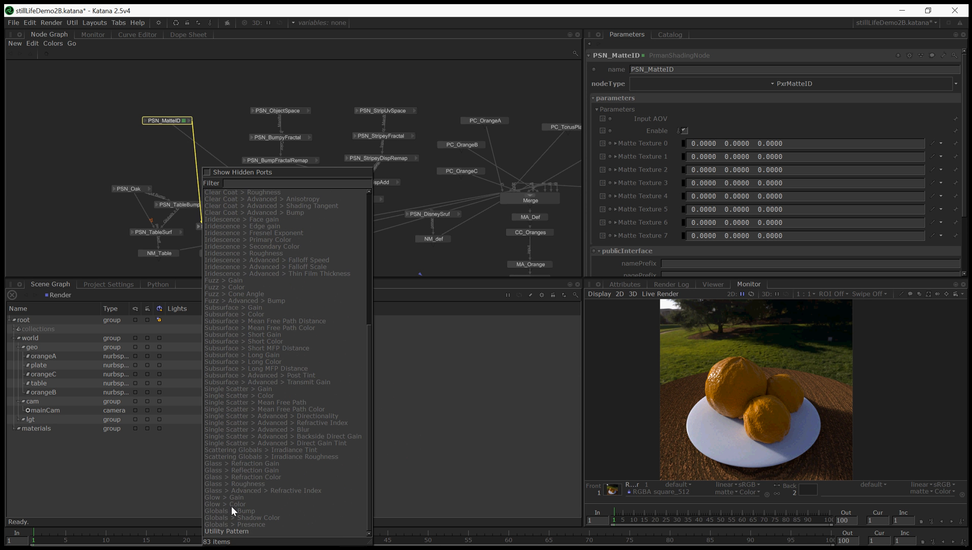
pyautogui.click(229, 532)
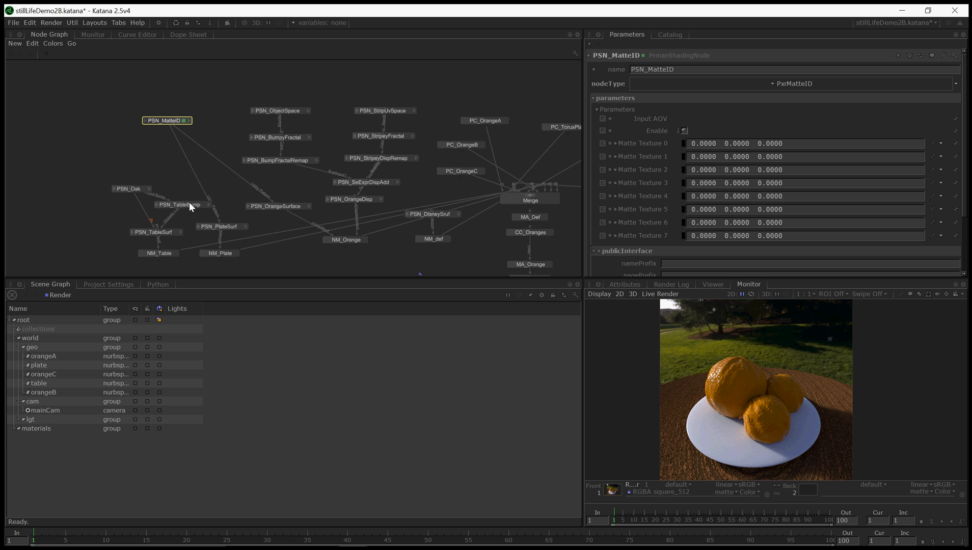
# Connect PSN_MatteID's resultAOV output to the Utility Pattern input of PSN_TableSurf and move PSN_MatteID closer to the surface nodes
pyautogui.click(189, 121)
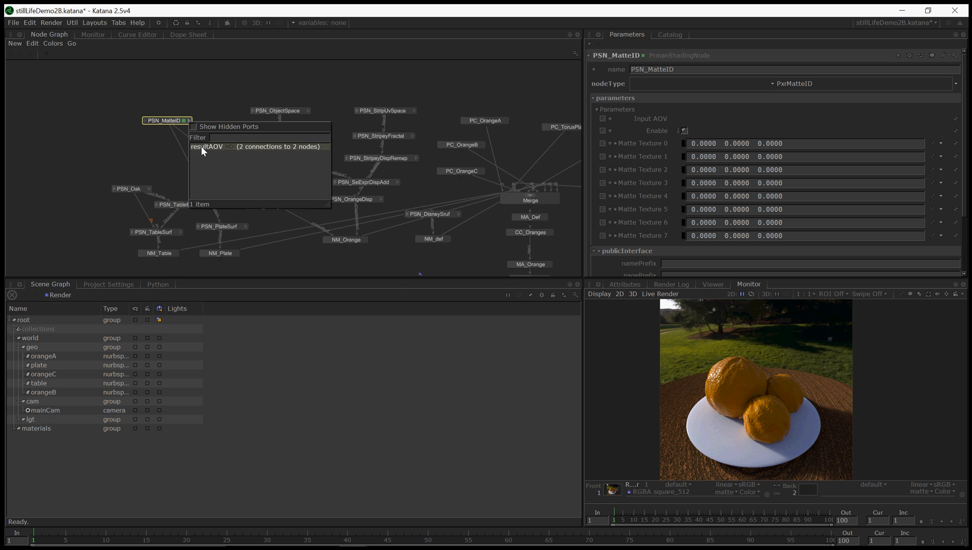
pyautogui.click(201, 147)
pyautogui.click(132, 232)
pyautogui.scroll(-10, 198, 321)
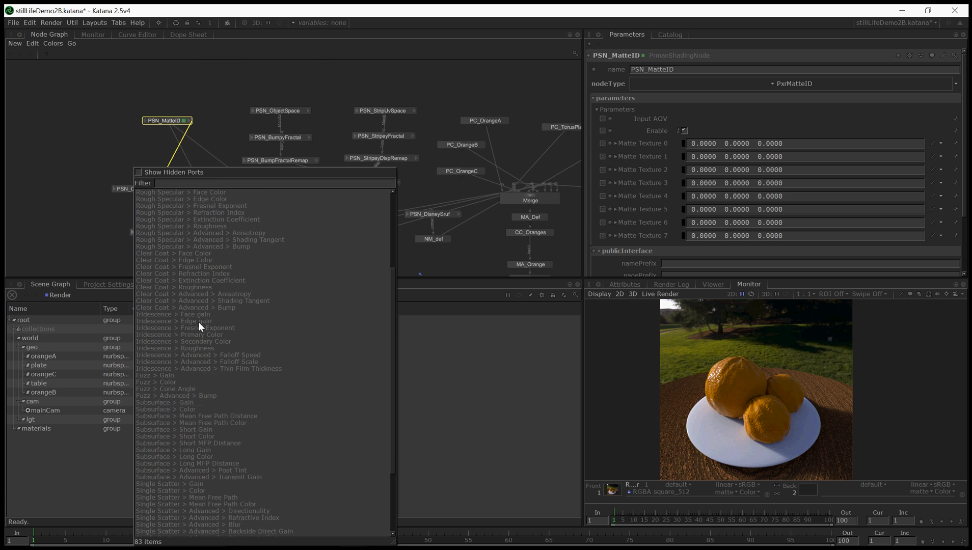
pyautogui.click(163, 531)
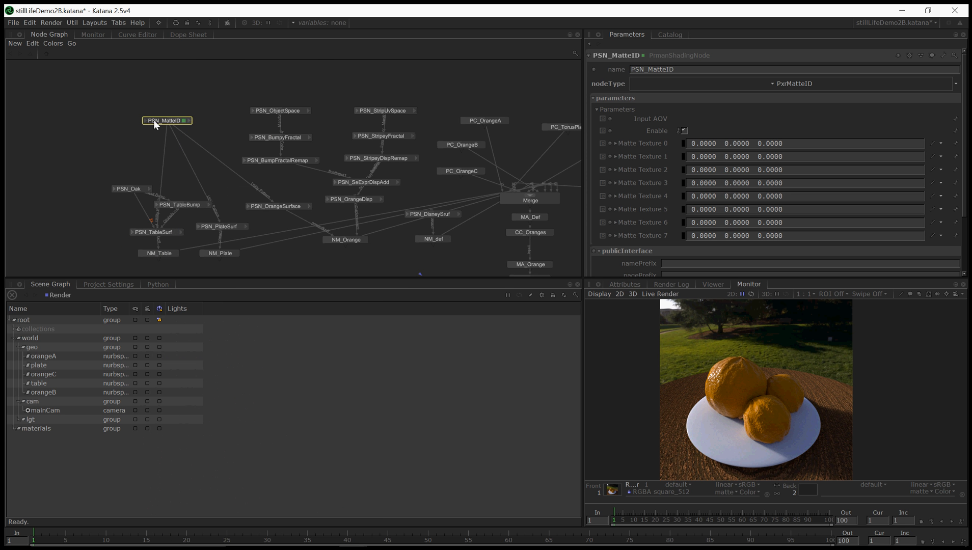
pyautogui.moveTo(154, 120); pyautogui.dragTo(182, 143)
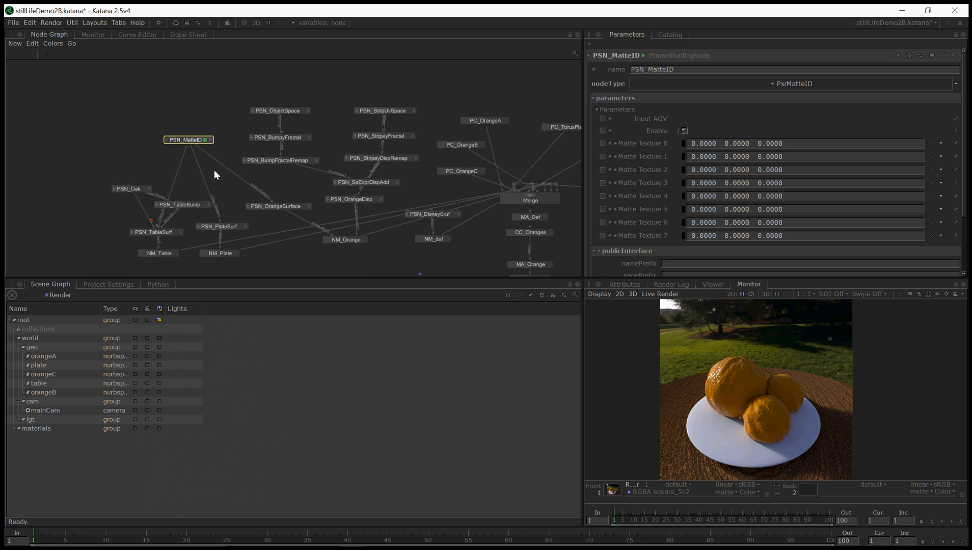
# Inspect the attributes of the table geometry at /root/world/geo/table
pyautogui.scroll(-5, 214, 169)
pyautogui.scroll(4, 361, 163)
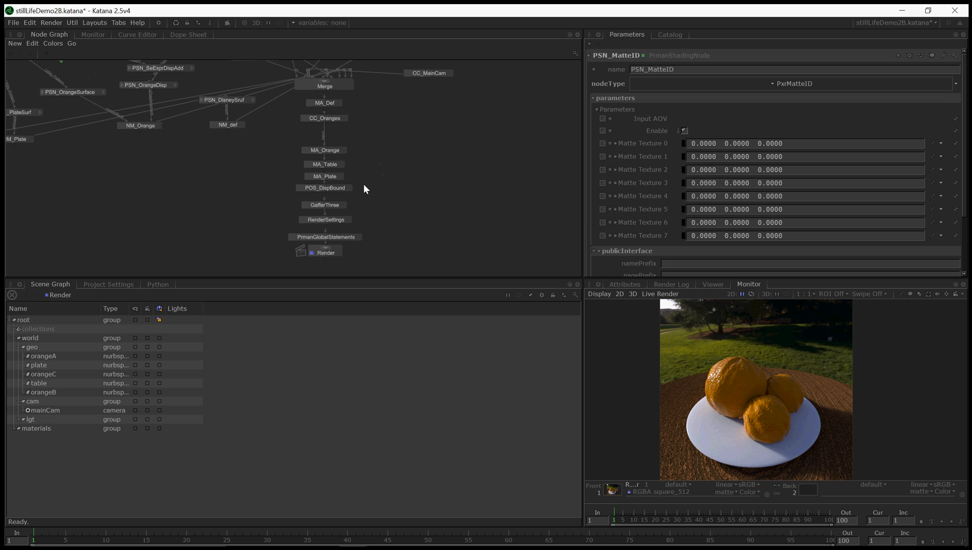
pyautogui.moveTo(45, 144); pyautogui.dragTo(151, 179, button='middle')
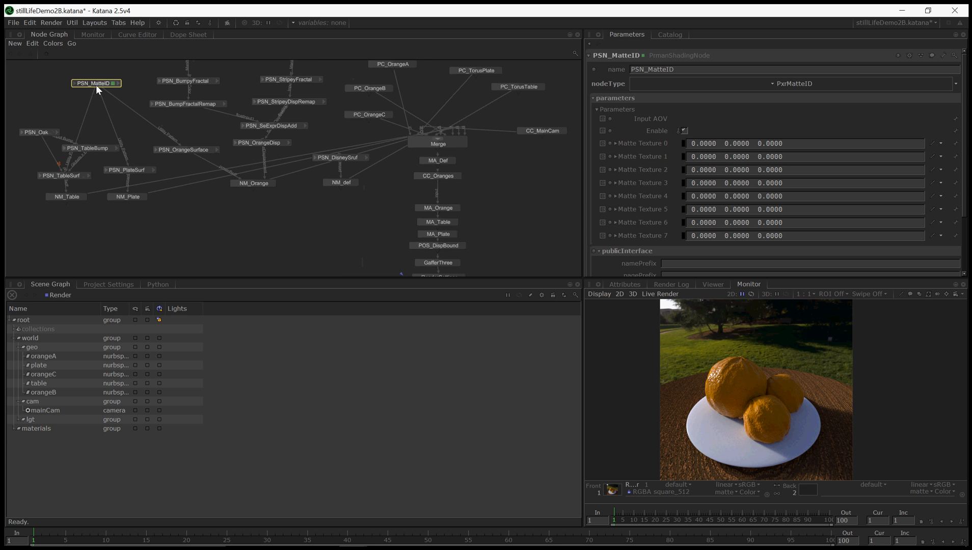
pyautogui.moveTo(268, 222); pyautogui.dragTo(200, 169, button='middle')
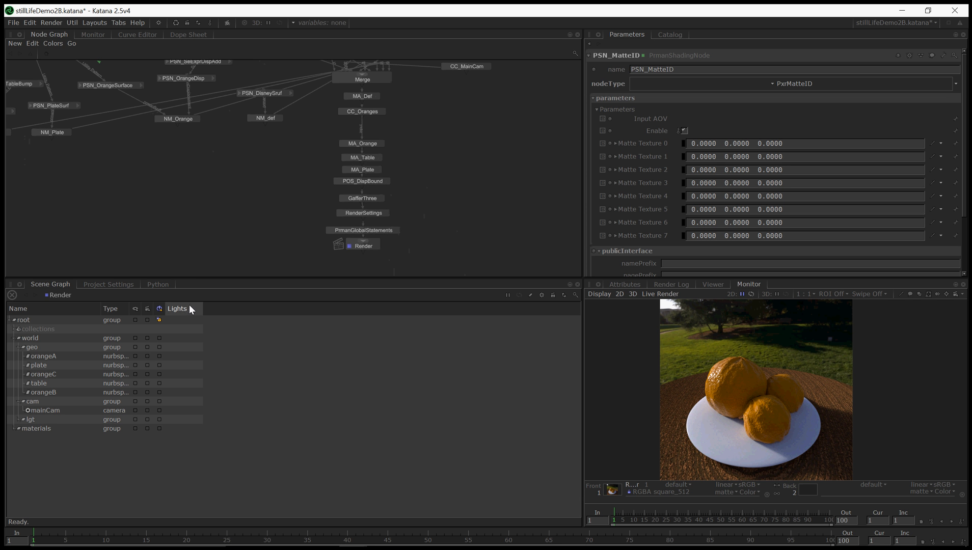
pyautogui.click(44, 384)
pyautogui.click(633, 285)
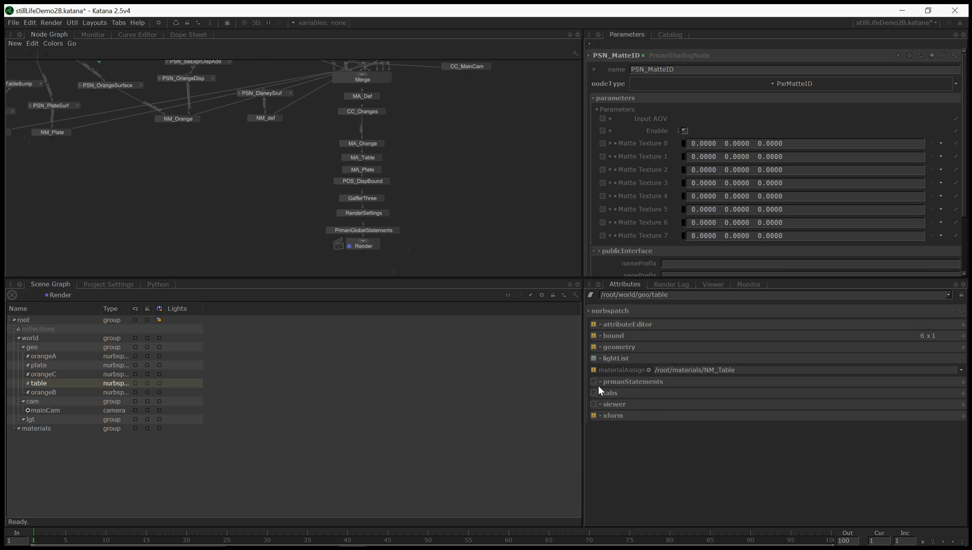
# Expand the table's prmanStatements attributes and examine the attribute groups they contain
pyautogui.click(600, 381)
pyautogui.click(606, 393)
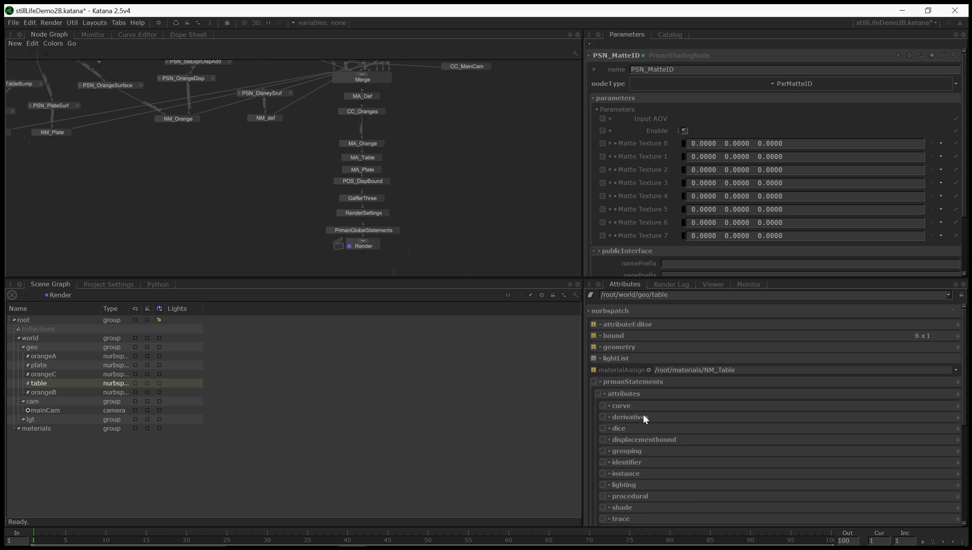
pyautogui.scroll(-3, 645, 412)
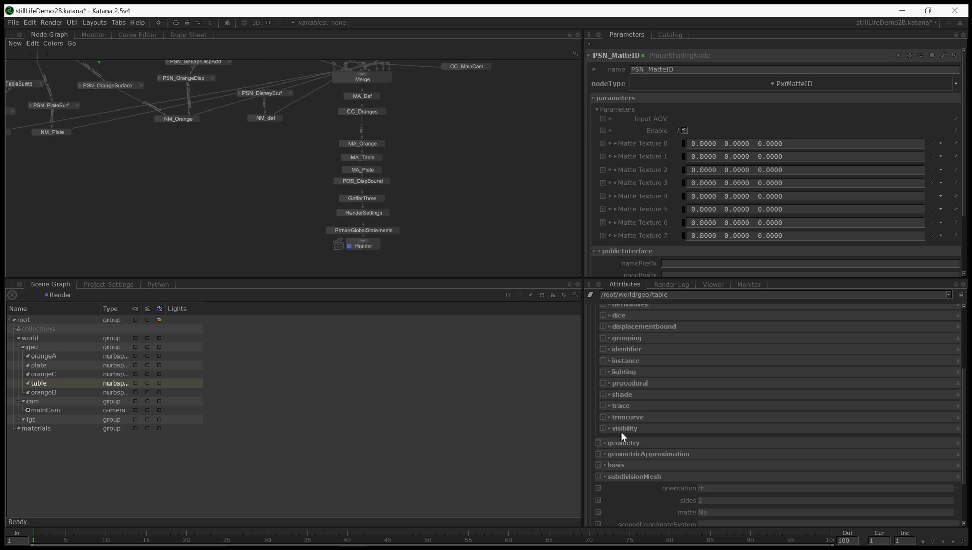
pyautogui.scroll(2, 625, 431)
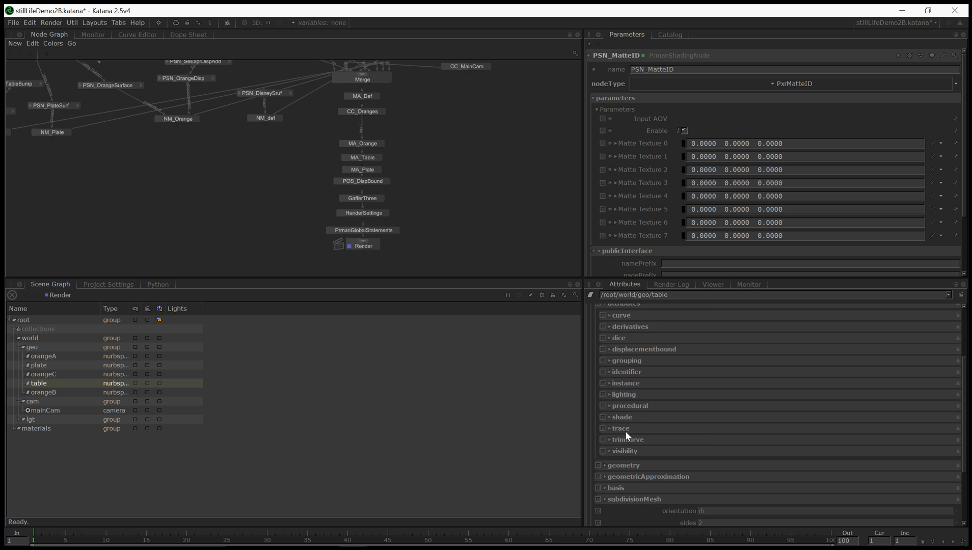
pyautogui.scroll(2, 625, 432)
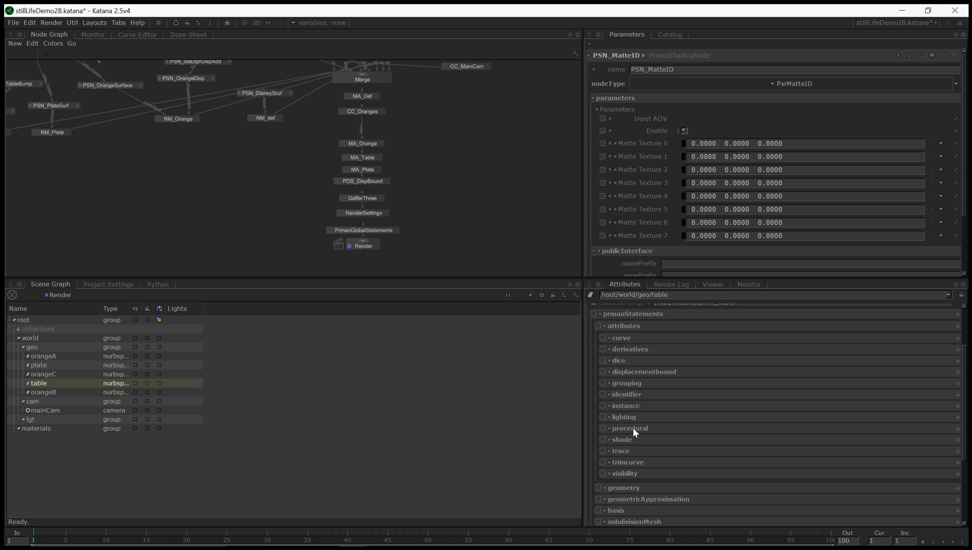
# Move the node chain from MA_Orange through Render further down to make room below CC_Oranges
pyautogui.moveTo(434, 139); pyautogui.dragTo(362, 246)
pyautogui.moveTo(370, 145); pyautogui.dragTo(370, 157)
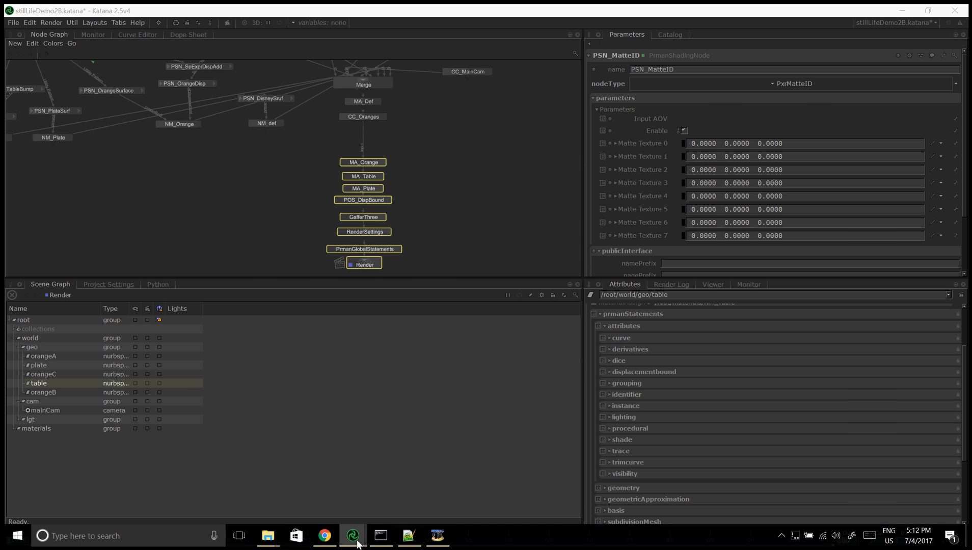
# Switch to the stillLifeDemoB Katana scene, examine the OS_OrangeAMatteID1 script inside Matte_AOV_Setup, and return to stillLifeDemo2B
pyautogui.moveTo(353, 535)
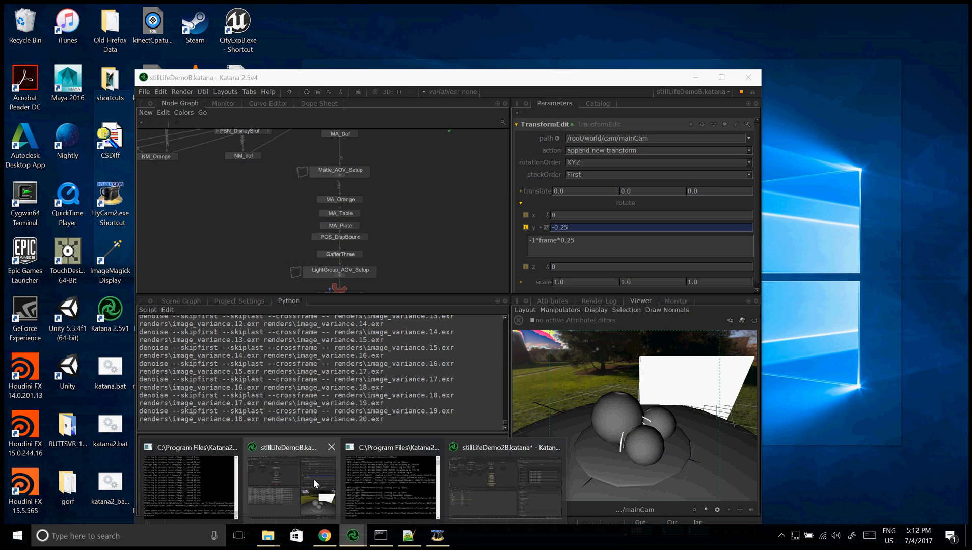
pyautogui.click(289, 472)
pyautogui.moveTo(367, 182); pyautogui.dragTo(384, 231, button='middle')
pyautogui.keyDown('ctrl'); pyautogui.middleClick(388, 193); pyautogui.keyUp('ctrl')
pyautogui.doubleClick(380, 175)
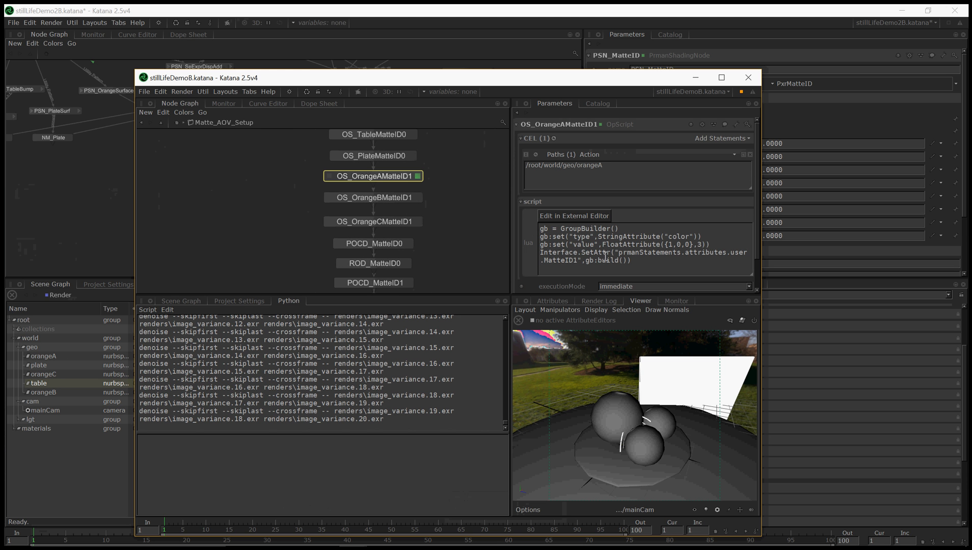
pyautogui.doubleClick(578, 260)
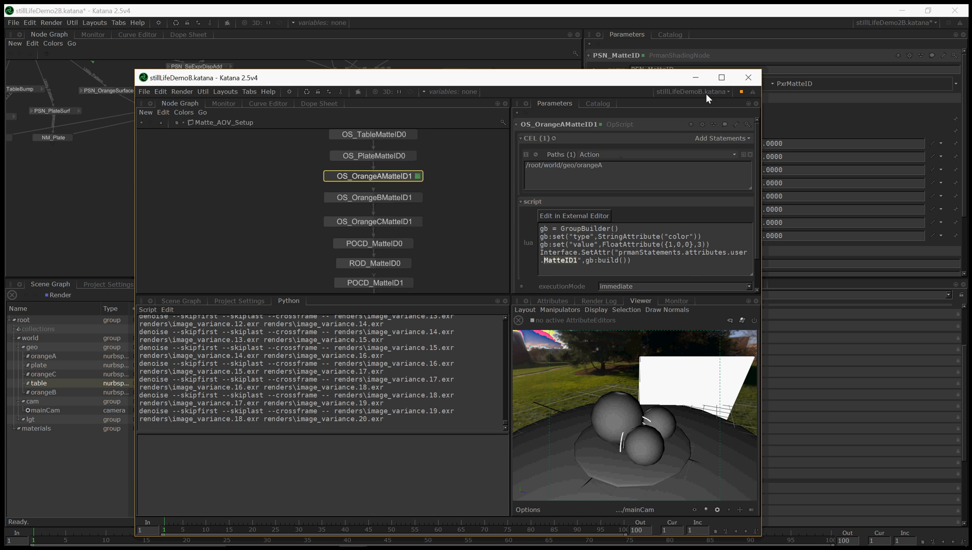
pyautogui.click(690, 83)
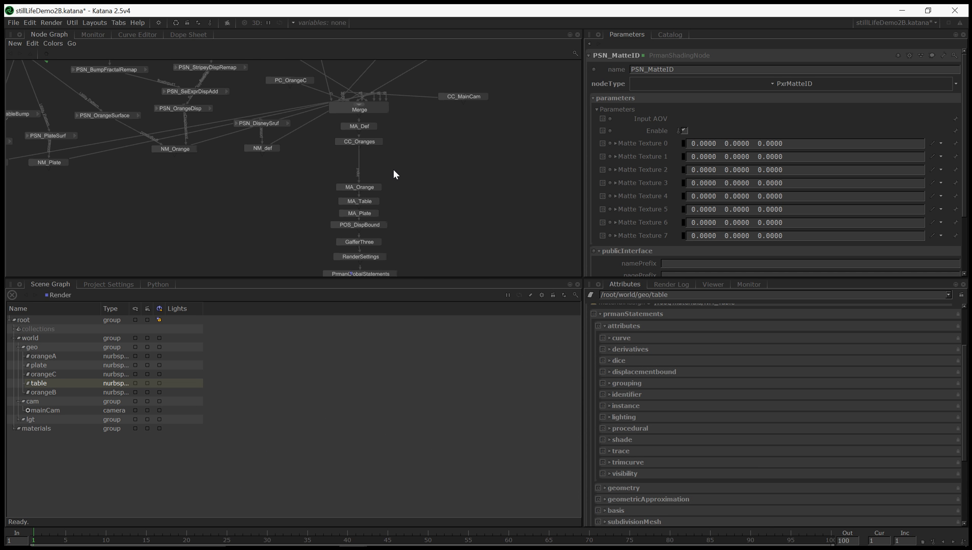
# Insert an OpScript node between CC_Oranges and MA_Orange and show its parameters
pyautogui.press('Tab')
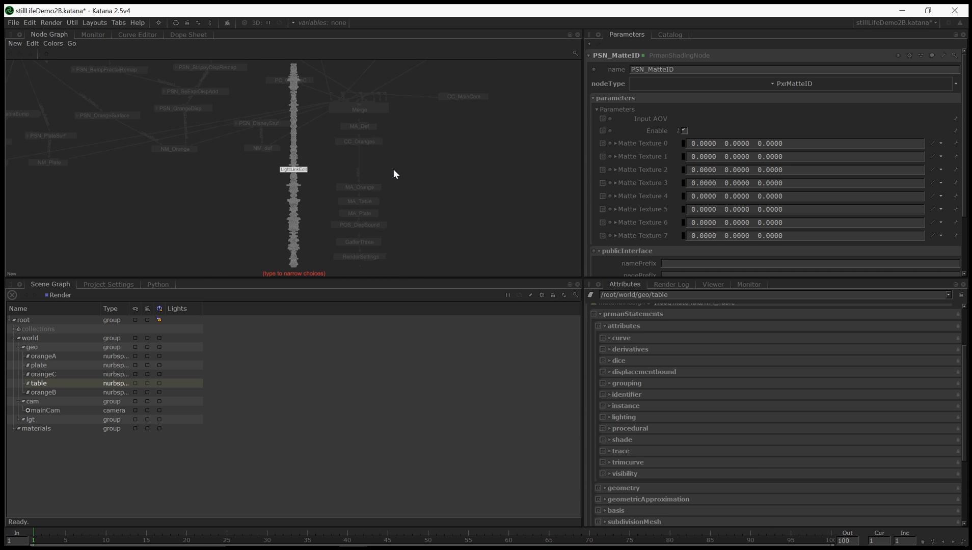
pyautogui.write('op')
pyautogui.press('Return')
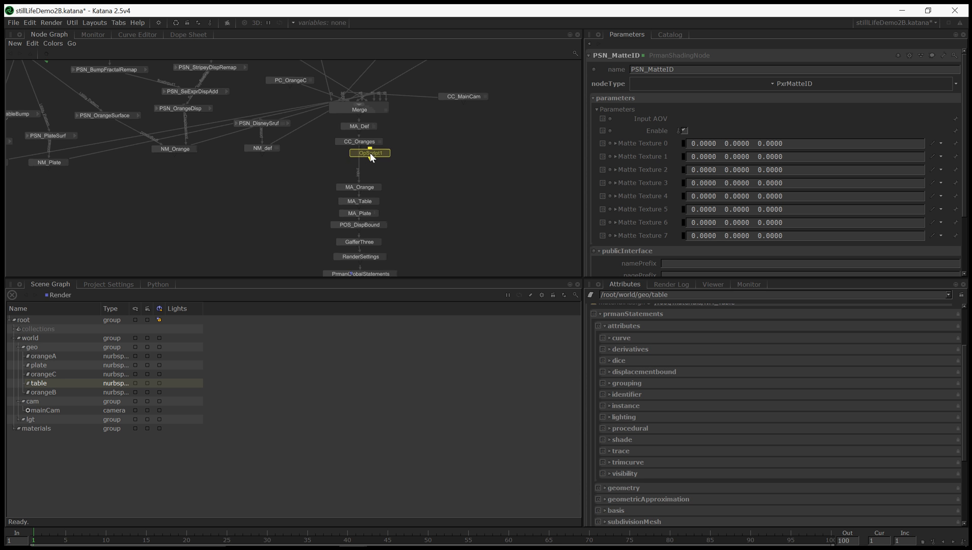
pyautogui.moveTo(360, 162); pyautogui.dragTo(377, 163)
pyautogui.click(361, 160)
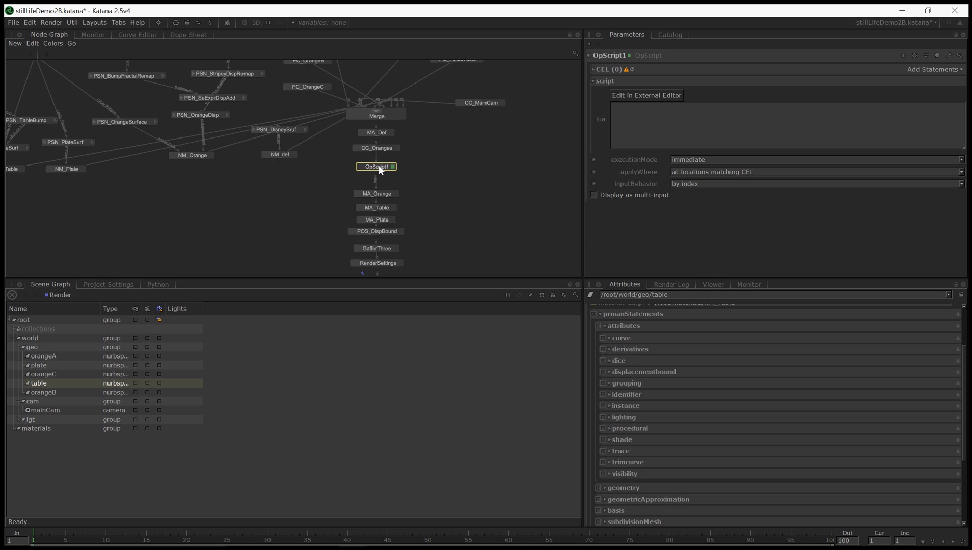
# Start OpScript1's Lua script with gb = GroupBuilder() and assign /root/world/geo/table to its CEL
pyautogui.click(627, 122)
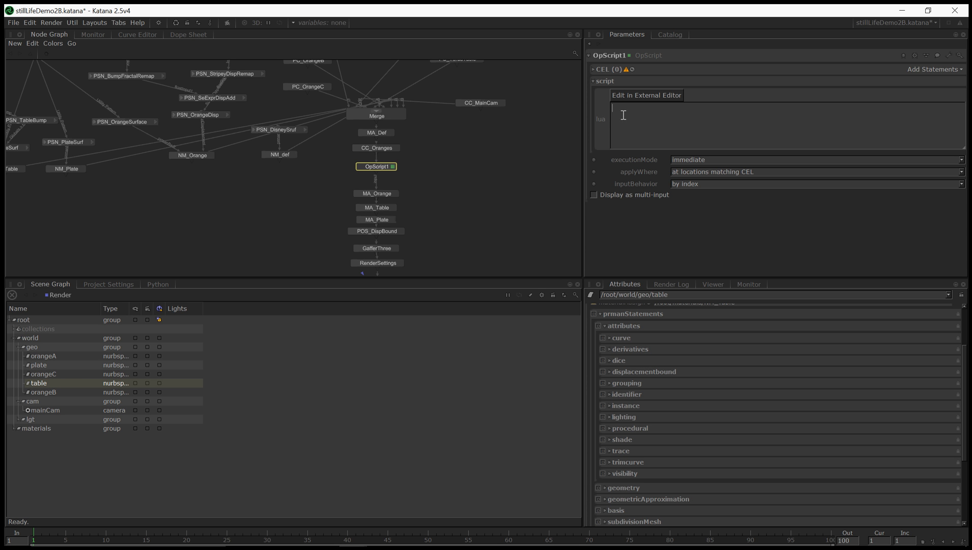
pyautogui.write('gb = GroupBuilder()')
pyautogui.click(448, 210)
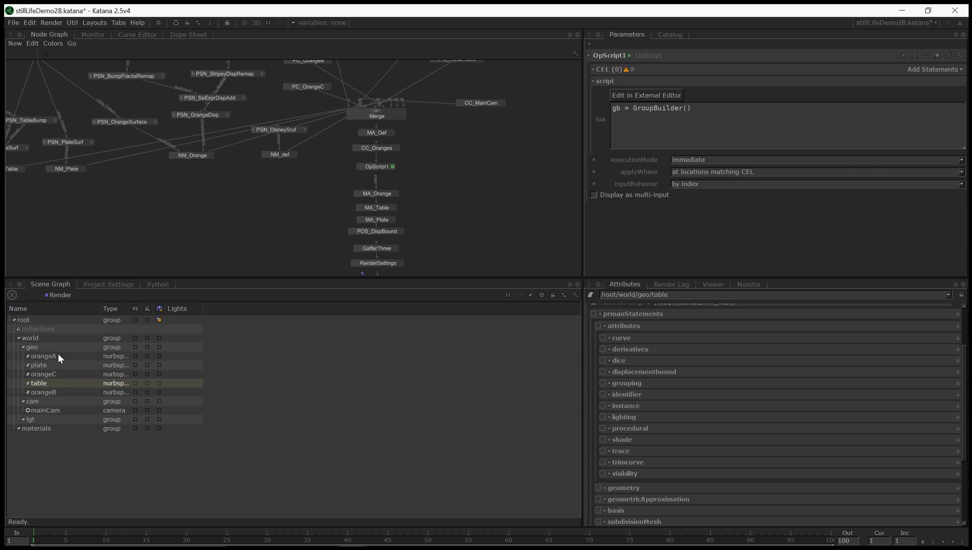
pyautogui.moveTo(44, 382); pyautogui.dragTo(923, 70)
# Add the line gb:set("type",StringAttribute("color")) to OpScript1's script
pyautogui.click(736, 158)
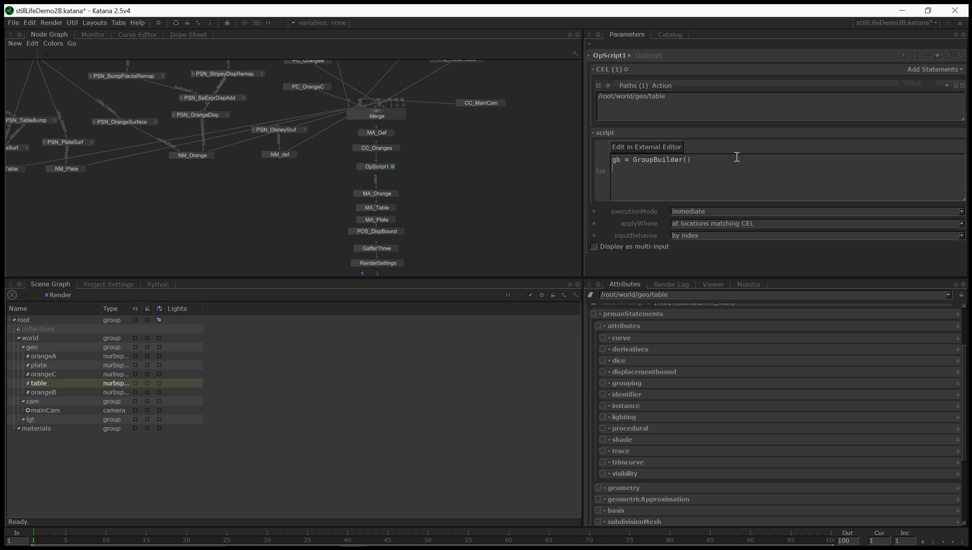
pyautogui.press('Return')
pyautogui.write('gb:set()')
pyautogui.press('Left')
pyautogui.write('""')
pyautogui.press('Left')
pyautogui.write('type')
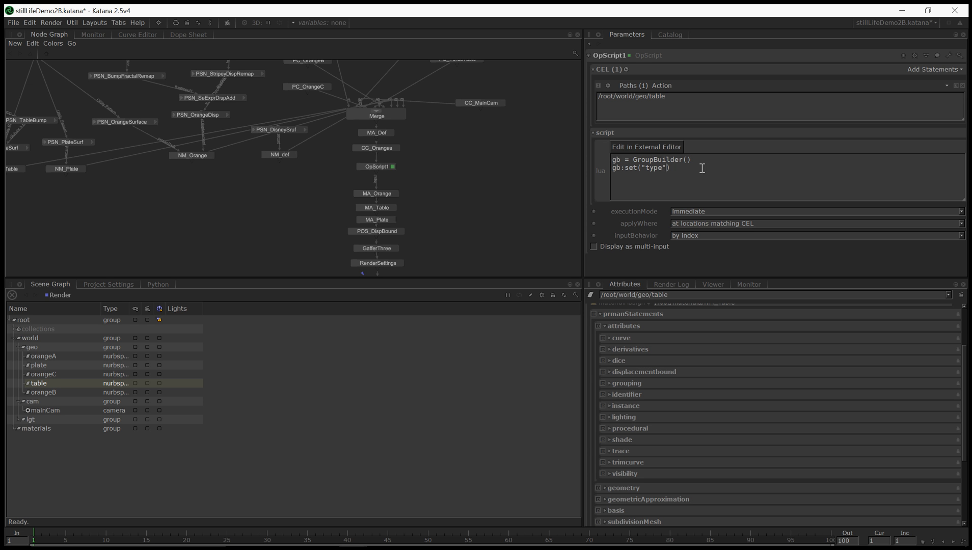
pyautogui.press('Right')
pyautogui.write(',StringAttribute()')
pyautogui.write('color')
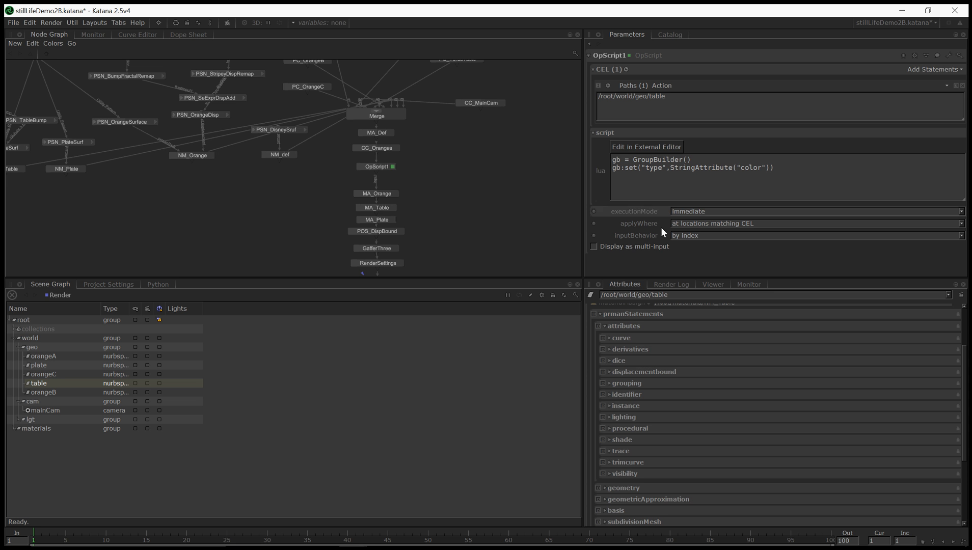
pyautogui.click(782, 169)
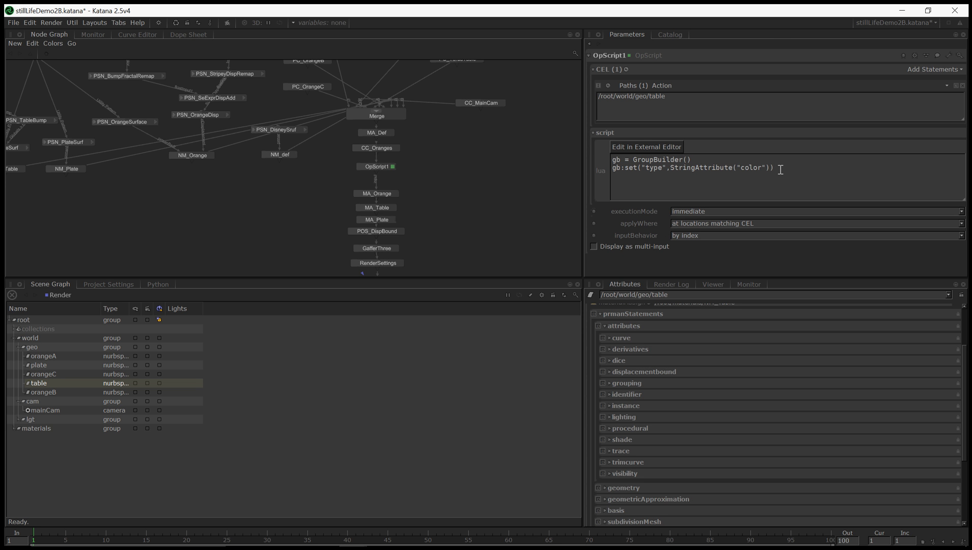
pyautogui.write(')')
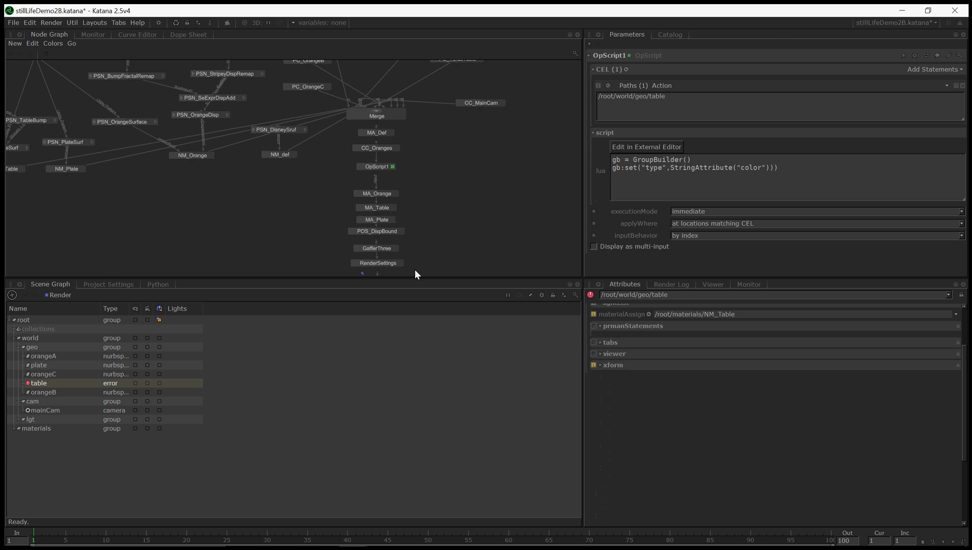
pyautogui.click(820, 167)
pyautogui.press('BackSpace')
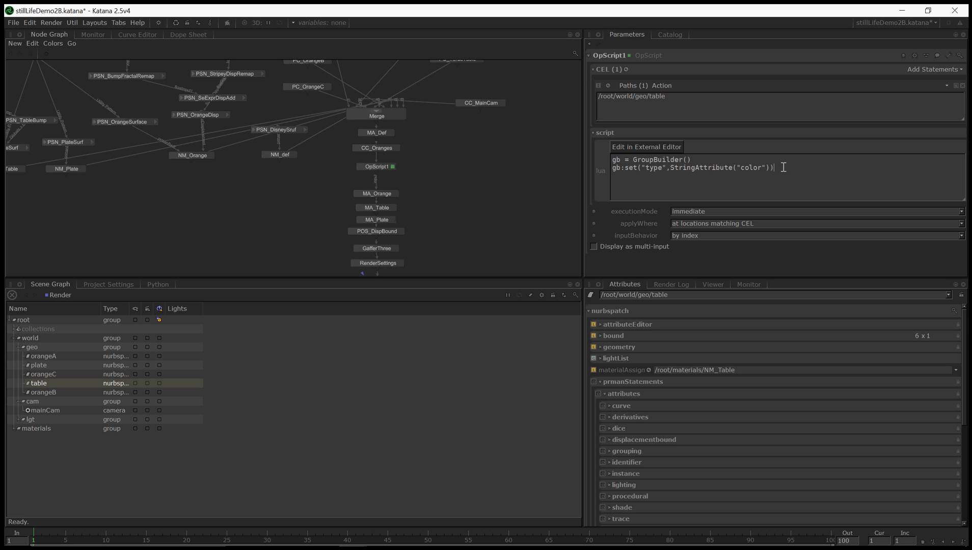
# Add the line gb:set("value",FloatAttribute({1,0,0},3)) to OpScript1's script and begin another line
pyautogui.press('Return')
pyautogui.write('gb:set()')
pyautogui.write('""')
pyautogui.write('co')
pyautogui.press('BackSpace')
pyautogui.press('BackSpace')
pyautogui.write('value",F')
pyautogui.write('loat')
pyautogui.write('Attribute(')
pyautogui.write('{}')
pyautogui.write('1')
pyautogui.write(',0,0}')
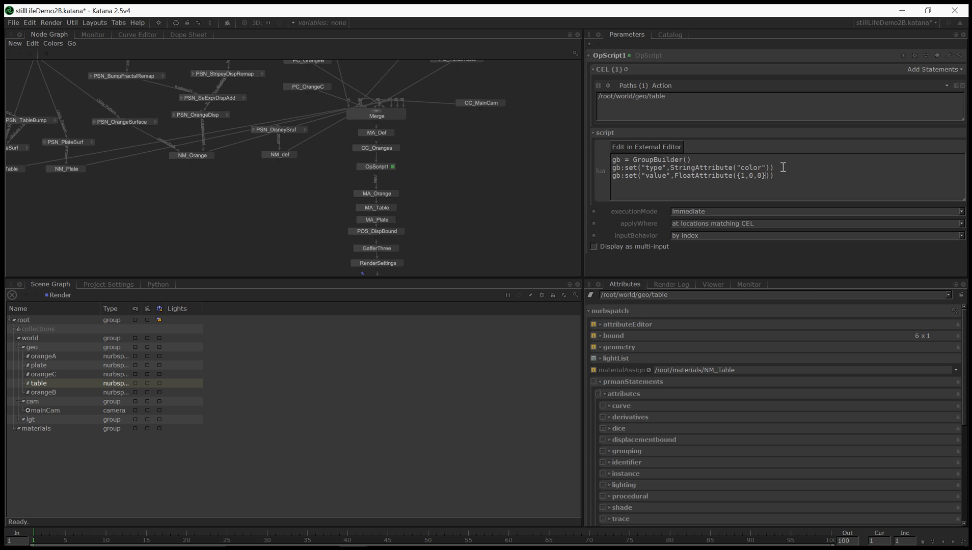
pyautogui.write(',3)) ')
pyautogui.write('gb')
pyautogui.write(':S')
# Check the Interface.SetAttr line of OS_OrangeAMatteID1 in the stillLifeDemoB Katana scene and return to stillLifeDemo2B
pyautogui.moveTo(412, 549)
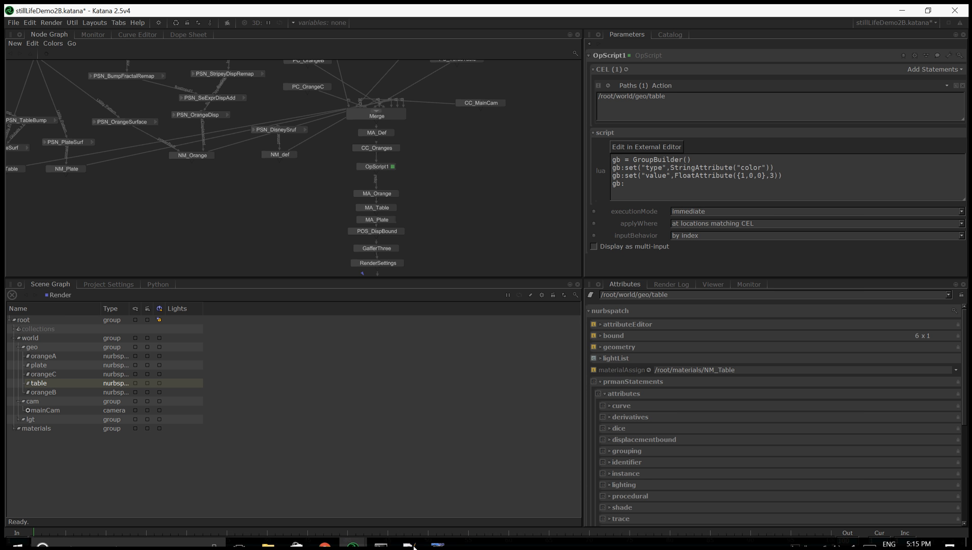
pyautogui.click(353, 538)
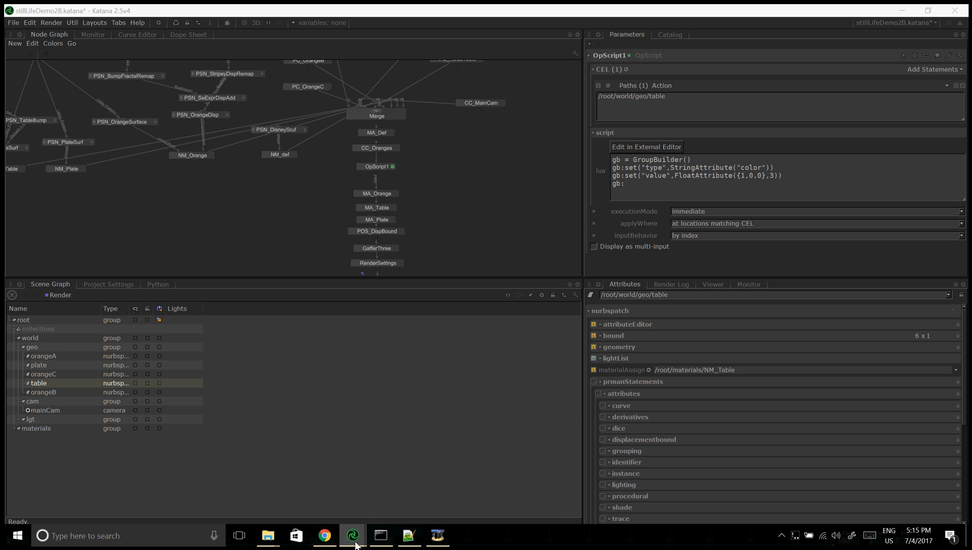
pyautogui.click(478, 495)
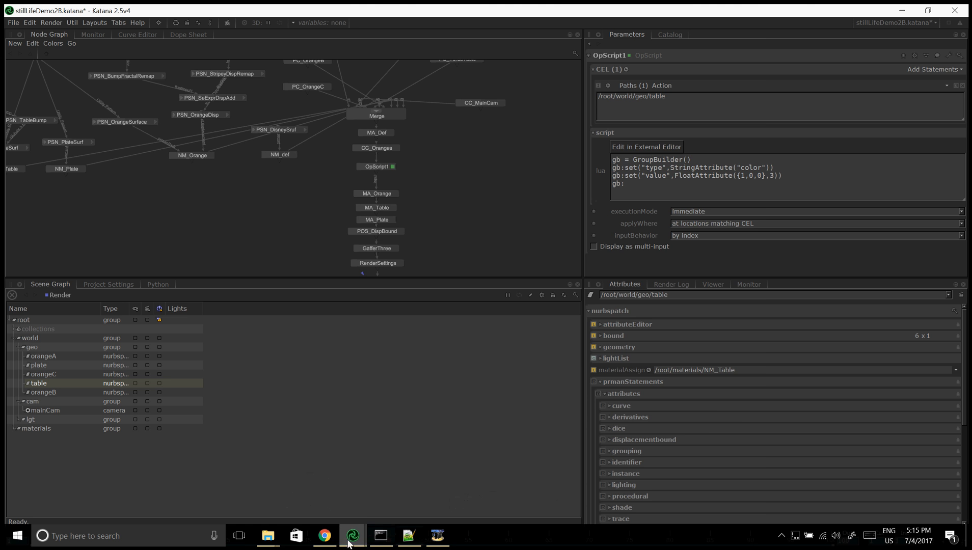
pyautogui.click(301, 485)
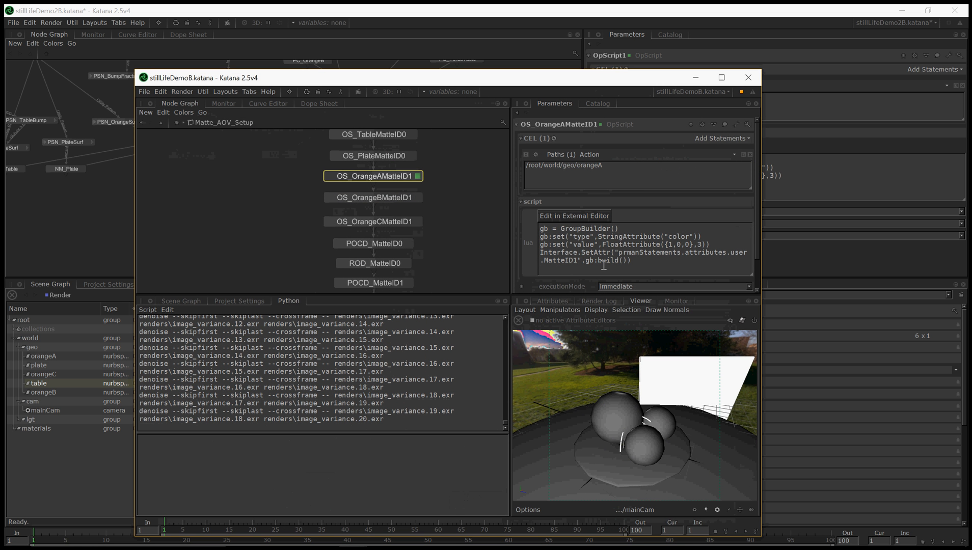
pyautogui.click(693, 78)
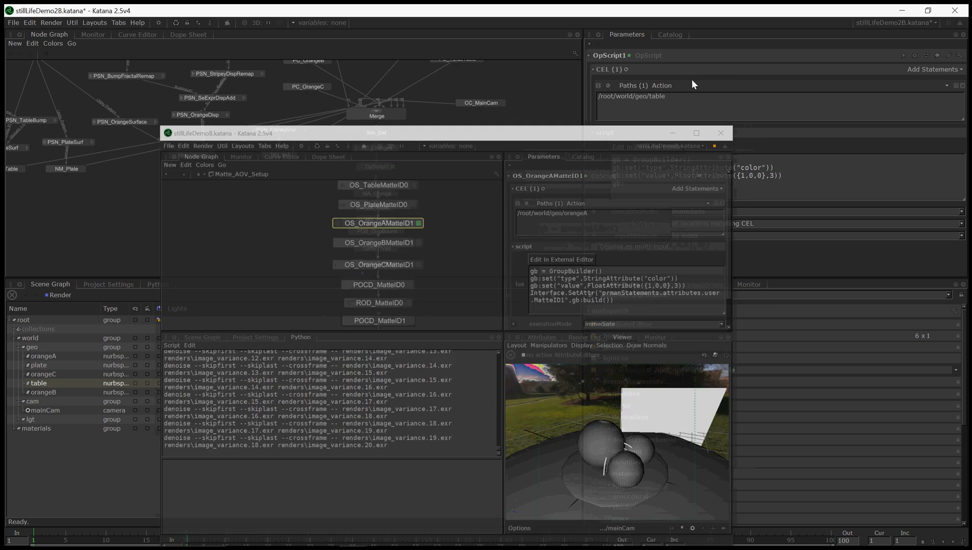
# Replace OpScript1's unfinished last line with Interface.SetAttr("prmanStatements.attributes.user.MatteID",gb:build()) and apply the script
pyautogui.moveTo(639, 184); pyautogui.dragTo(606, 183)
pyautogui.write('Int')
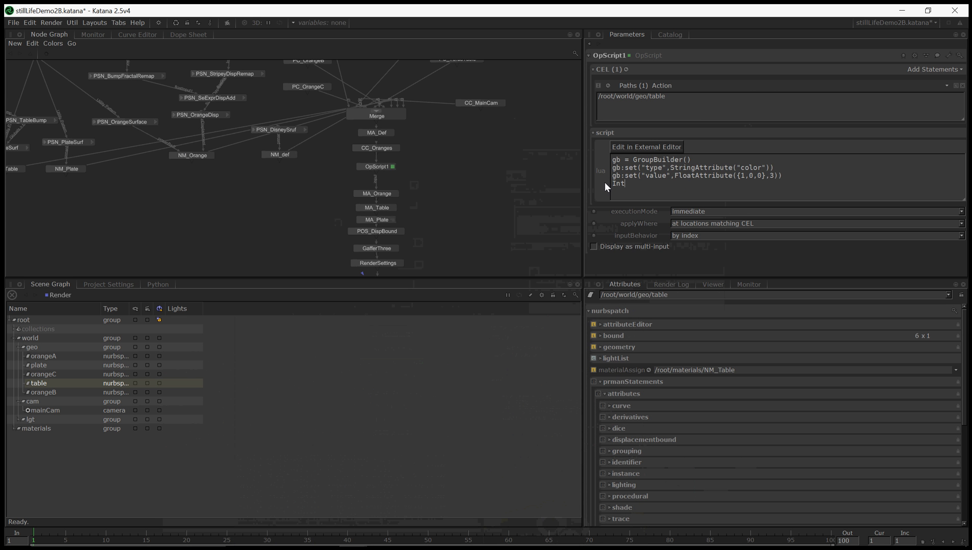
pyautogui.write('erface.SetAttr(""')
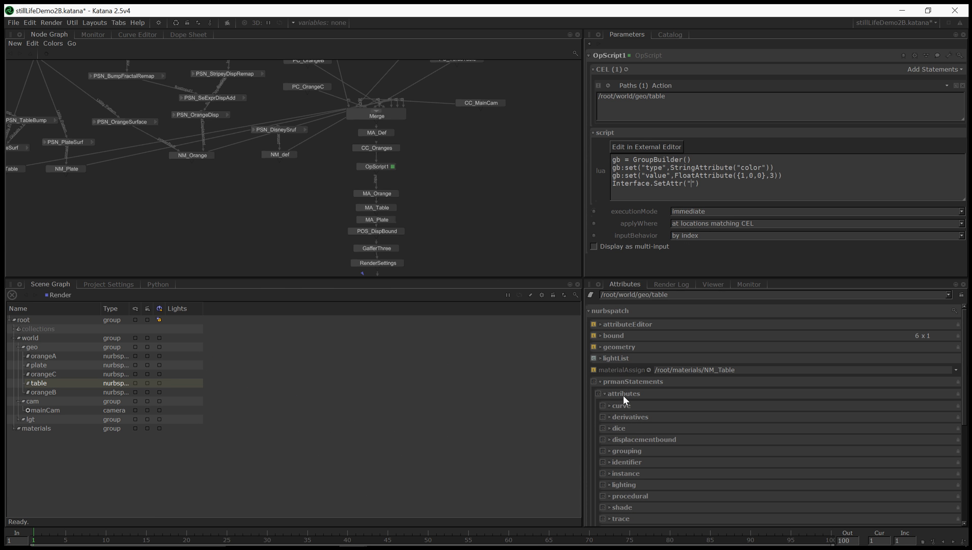
pyautogui.scroll(-3, 626, 470)
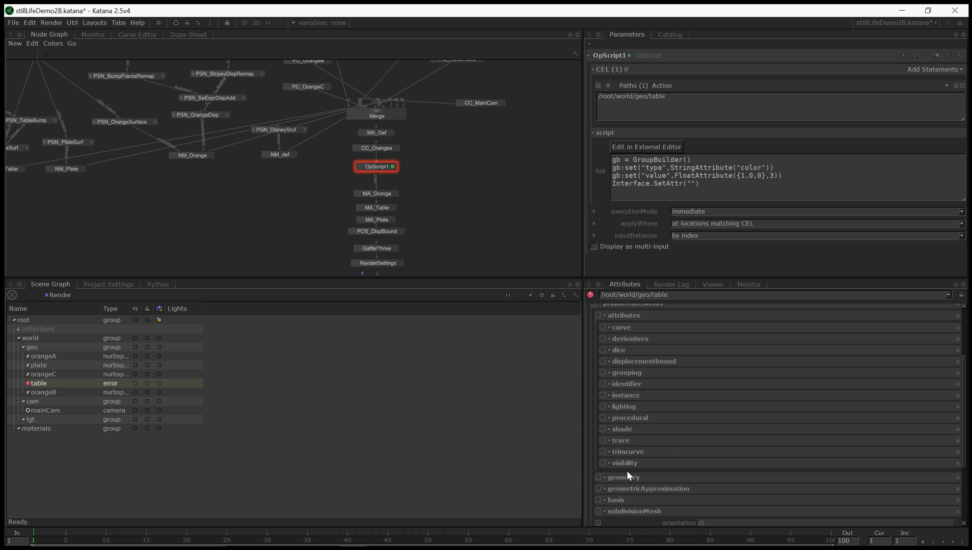
pyautogui.click(690, 185)
pyautogui.write('prmanState')
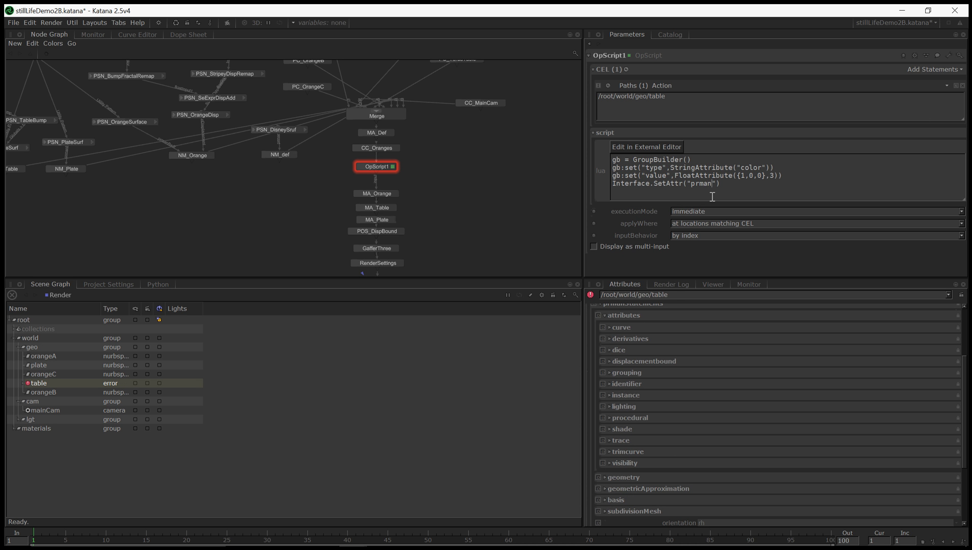
pyautogui.write('ments')
pyautogui.write('.attribute')
pyautogui.write('s.user.')
pyautogui.write('Matte')
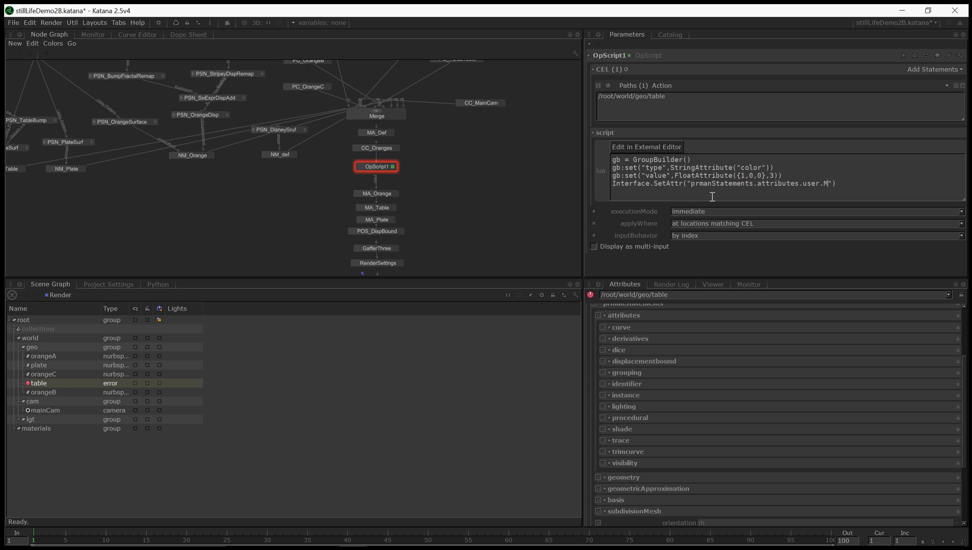
pyautogui.write('ID",gb:build()')
pyautogui.click(521, 206)
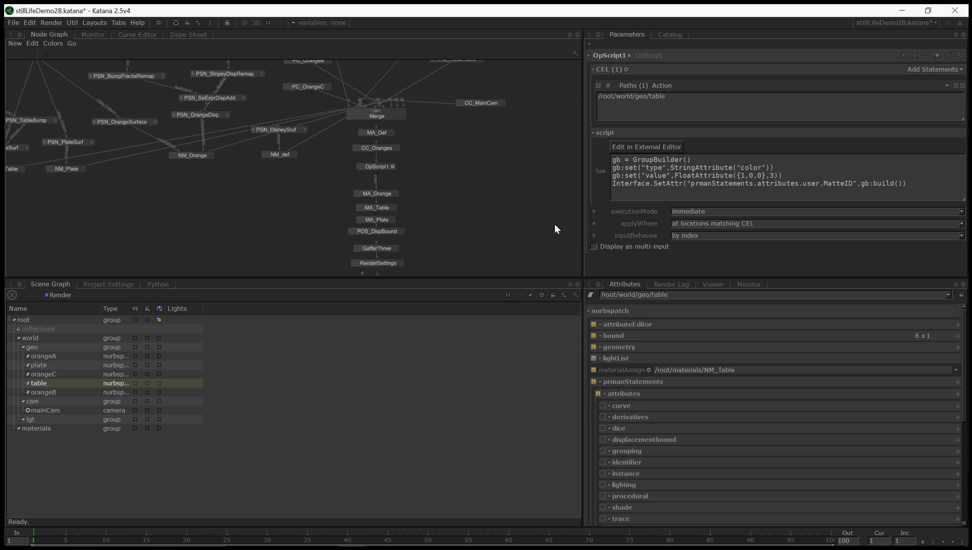
# Inspect the table's user MatteID attribute under prmanStatements, including its type and value
pyautogui.scroll(-5, 806, 446)
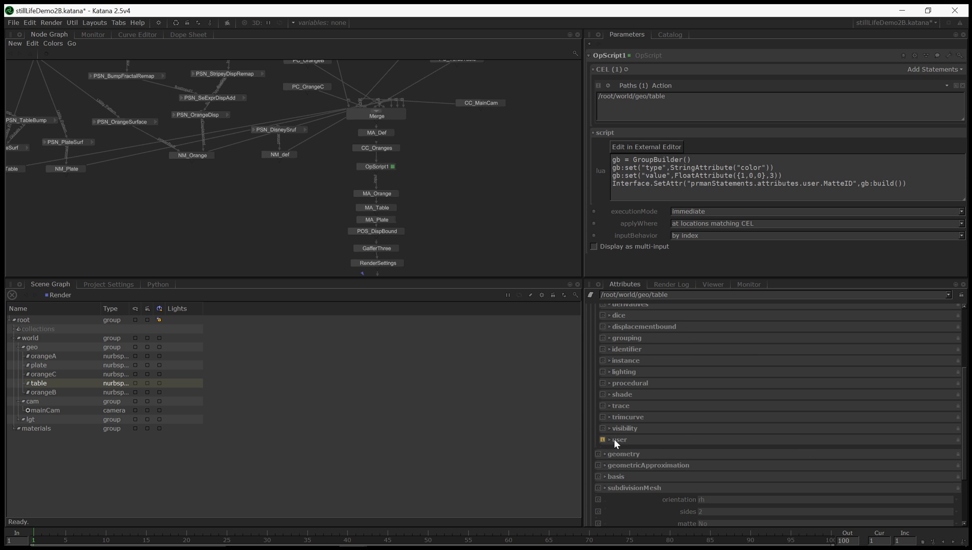
pyautogui.click(613, 439)
pyautogui.click(615, 450)
pyautogui.scroll(-2, 646, 441)
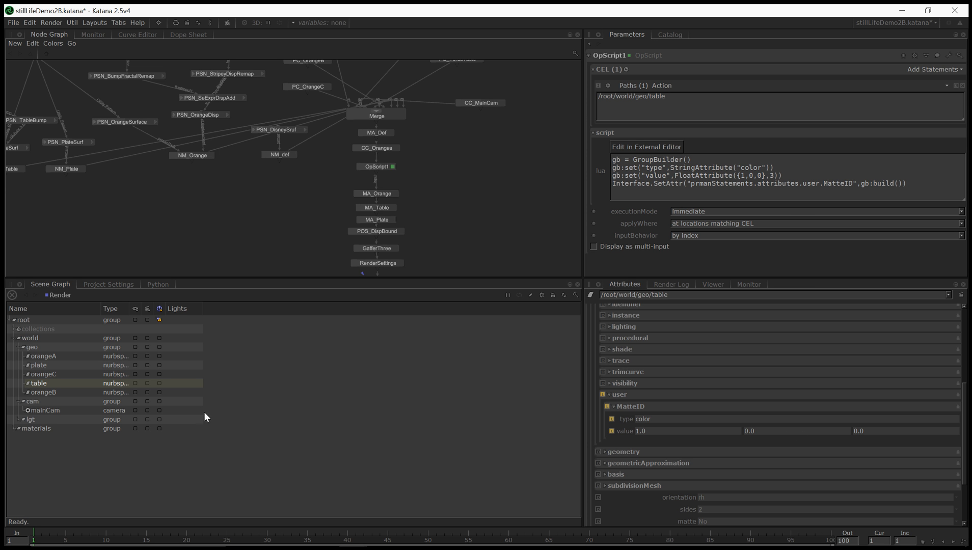
pyautogui.moveTo(198, 184); pyautogui.dragTo(354, 255, button='middle')
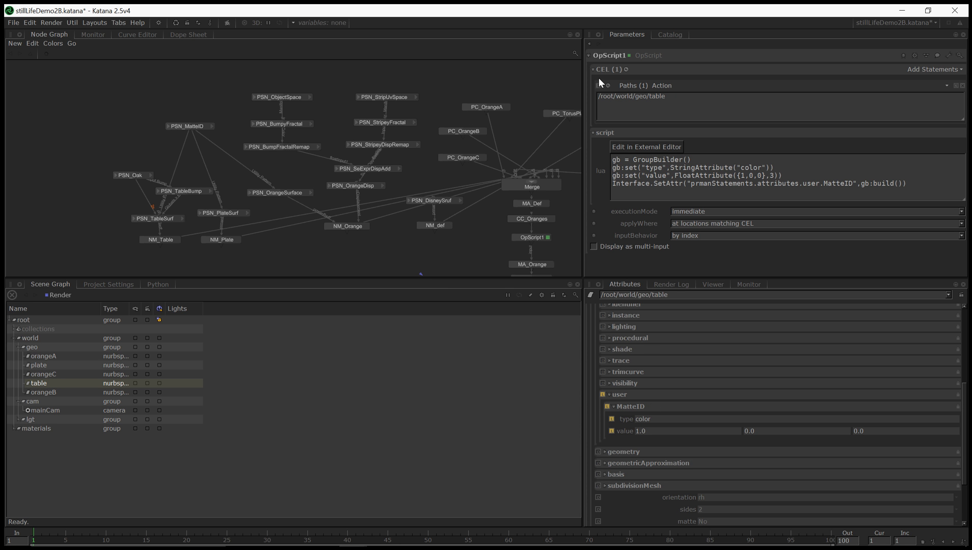
# Rename the OpScript1 node to OS_MatteID_Table
pyautogui.click(610, 56)
pyautogui.write('CS')
pyautogui.write('_Ta')
pyautogui.write('tteID_')
pyautogui.press('BackSpace')
pyautogui.write('Table')
pyautogui.press('Return')
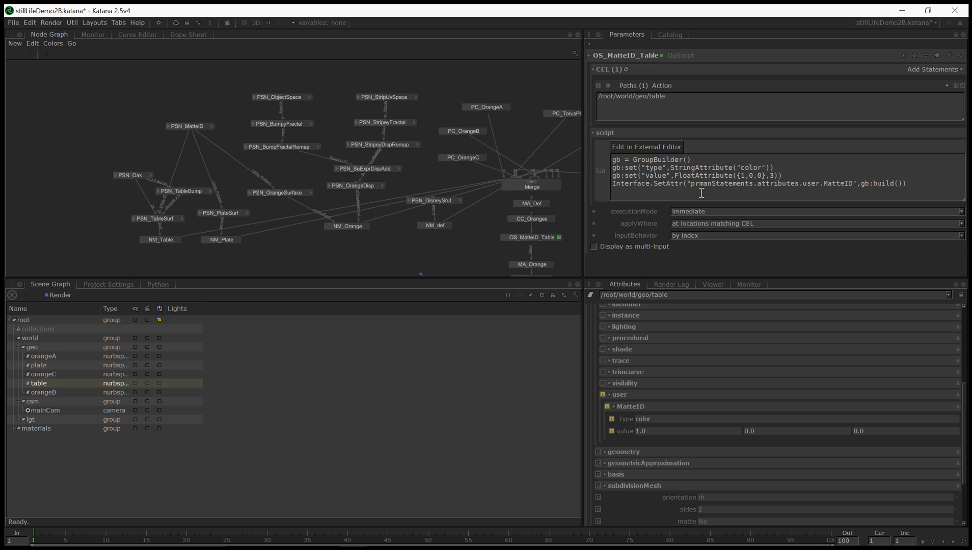
# Change the attribute in the table OpScript to prmanStatements.attributes.user.MatteID0 and rename the node OS_MatteID0_Table
pyautogui.doubleClick(190, 125)
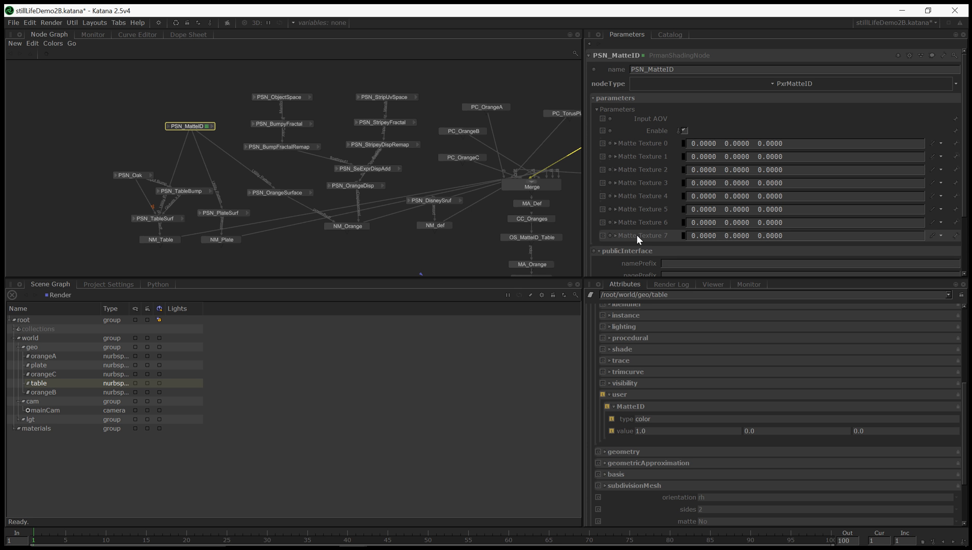
pyautogui.moveTo(478, 241); pyautogui.dragTo(435, 221, button='middle')
pyautogui.click(486, 219)
pyautogui.doubleClick(486, 219)
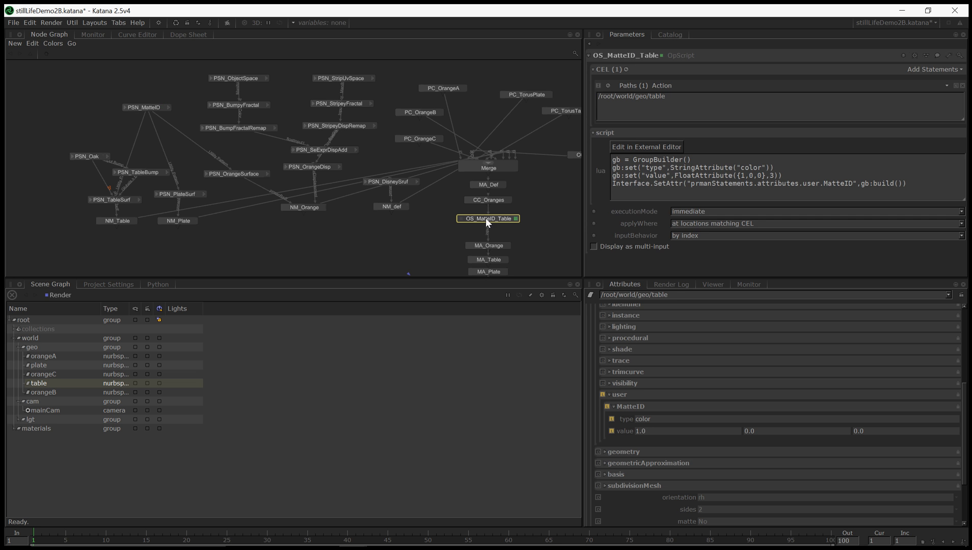
pyautogui.click(854, 185)
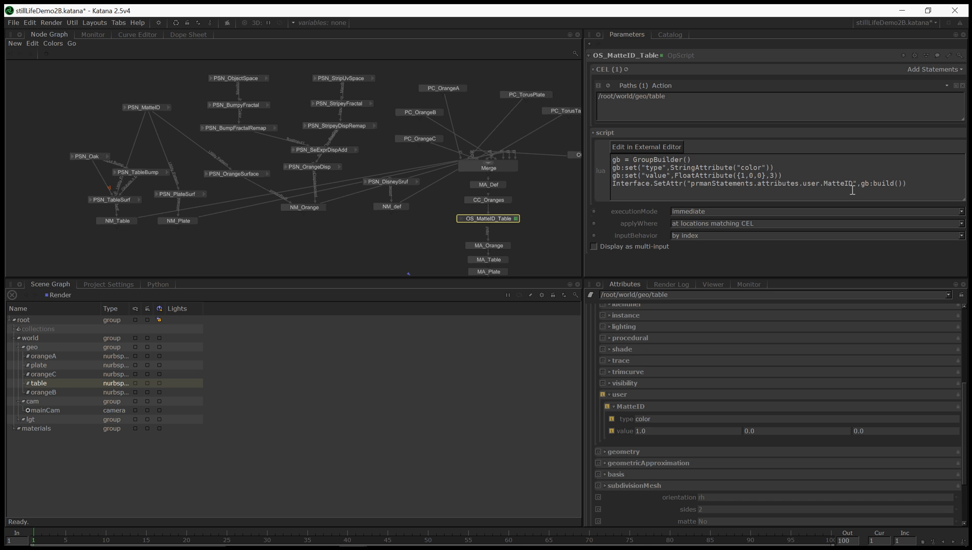
pyautogui.write('0')
pyautogui.click(642, 57)
pyautogui.write('0')
pyautogui.press('Return')
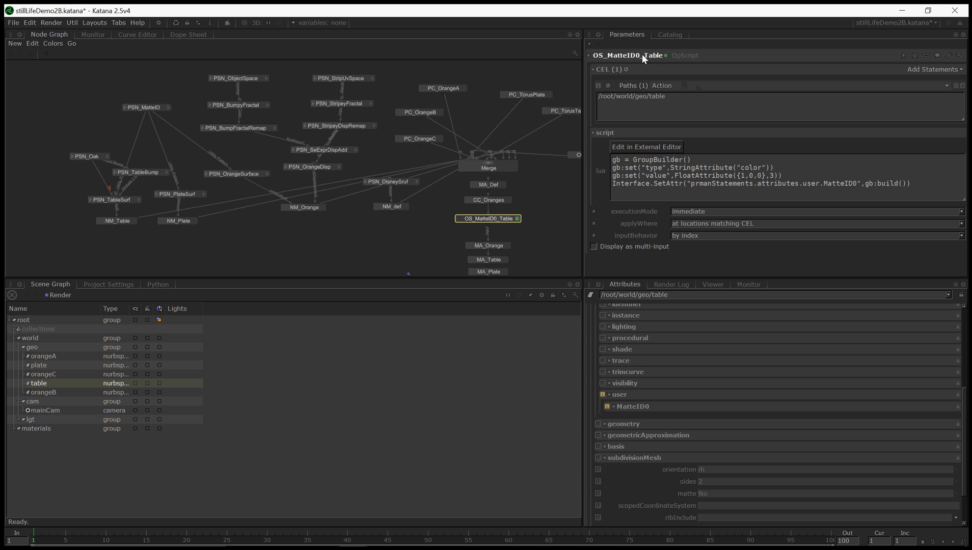
# Move the nodes from MA_Orange down to Render lower in the graph to make room below OS_MatteID0_Table
pyautogui.moveTo(353, 255); pyautogui.dragTo(288, 144, button='middle')
pyautogui.click(353, 244)
pyautogui.moveTo(352, 244); pyautogui.dragTo(422, 149)
pyautogui.moveTo(422, 150); pyautogui.dragTo(418, 170, button='middle')
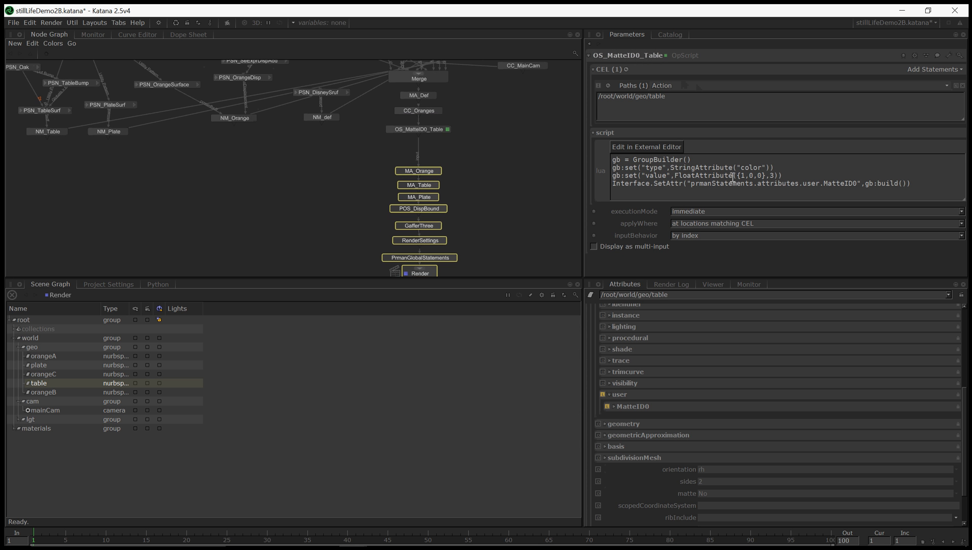
pyautogui.click(511, 148)
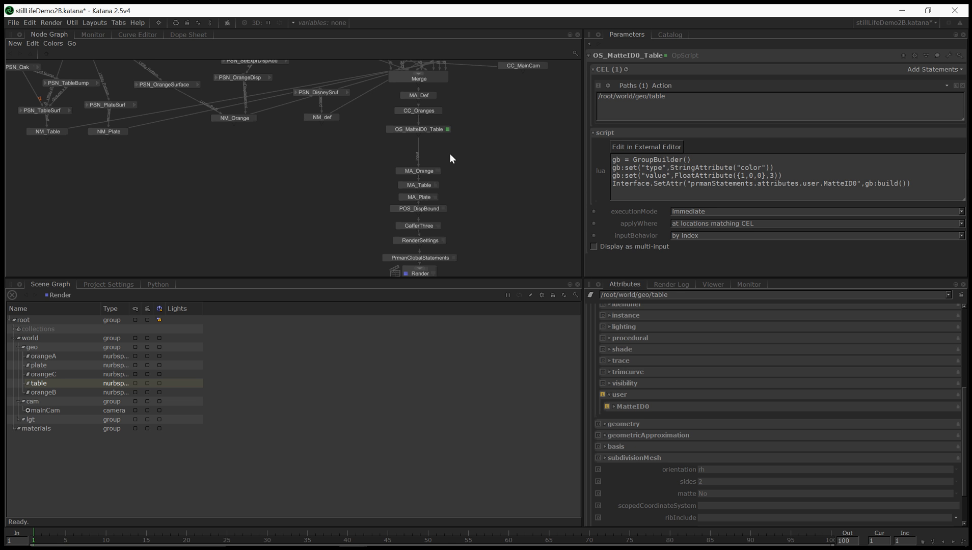
# Duplicate OS_MatteID0_Table and insert the copy between it and MA_Orange
pyautogui.click(434, 129)
pyautogui.hotkey('ctrl', 'c')
pyautogui.hotkey('ctrl', 'v')
pyautogui.click(417, 147)
pyautogui.click(418, 146)
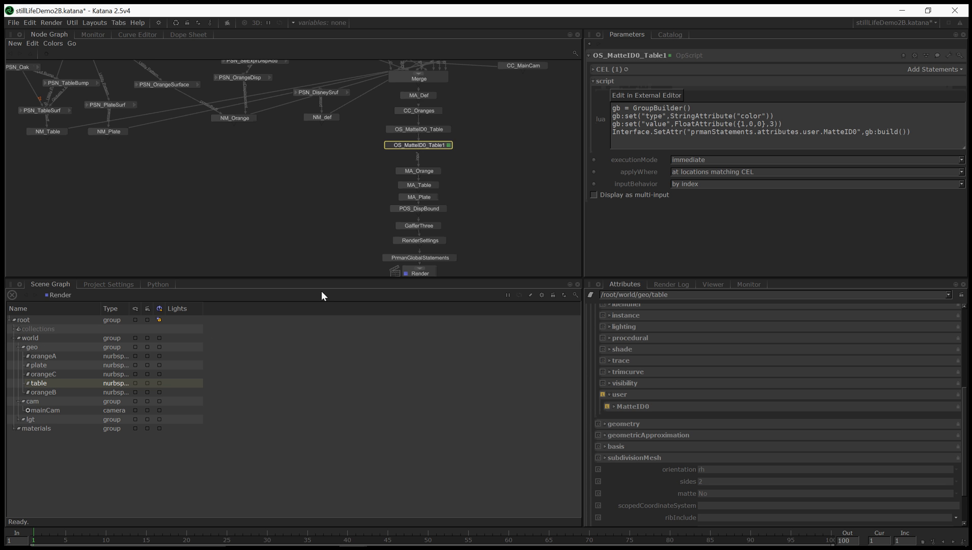
# Rename the copied OpScript node to OS_MatteID0_Plate
pyautogui.click(657, 53)
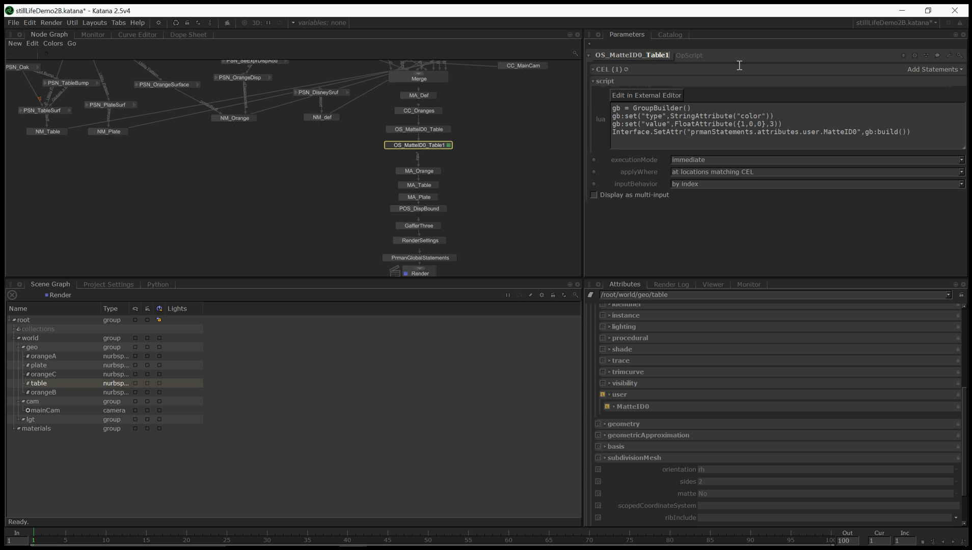
pyautogui.press('BackSpace')
pyautogui.press('BackSpace')
pyautogui.press('BackSpace')
pyautogui.press('BackSpace')
pyautogui.press('BackSpace')
pyautogui.press('BackSpace')
pyautogui.write('Plate')
pyautogui.press('Return')
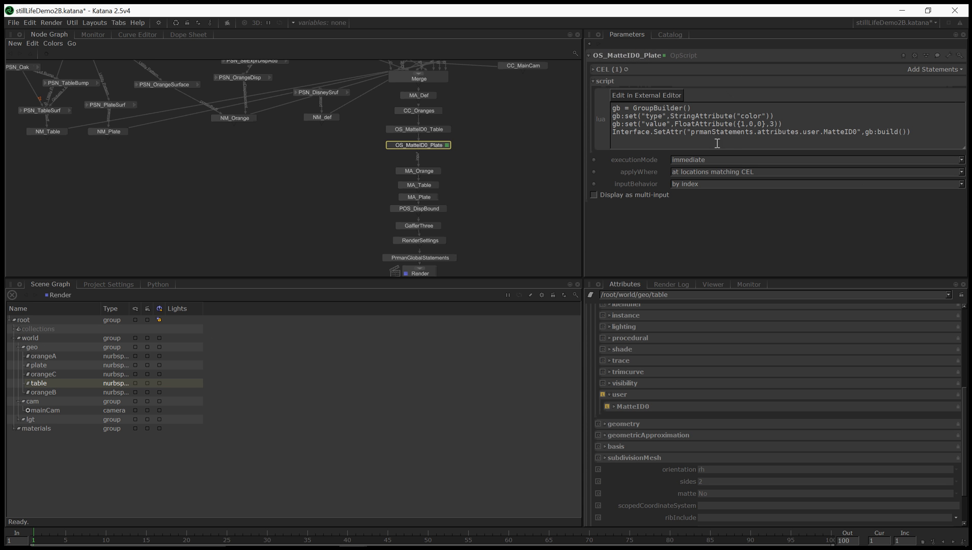
# Set the FloatAttribute value in OS_MatteID0_Plate's script to {0,1,0} and apply it
pyautogui.click(749, 123)
pyautogui.press('BackSpace')
pyautogui.write('0')
pyautogui.press('BackSpace')
pyautogui.write('1')
pyautogui.click(476, 156)
pyautogui.click(434, 146)
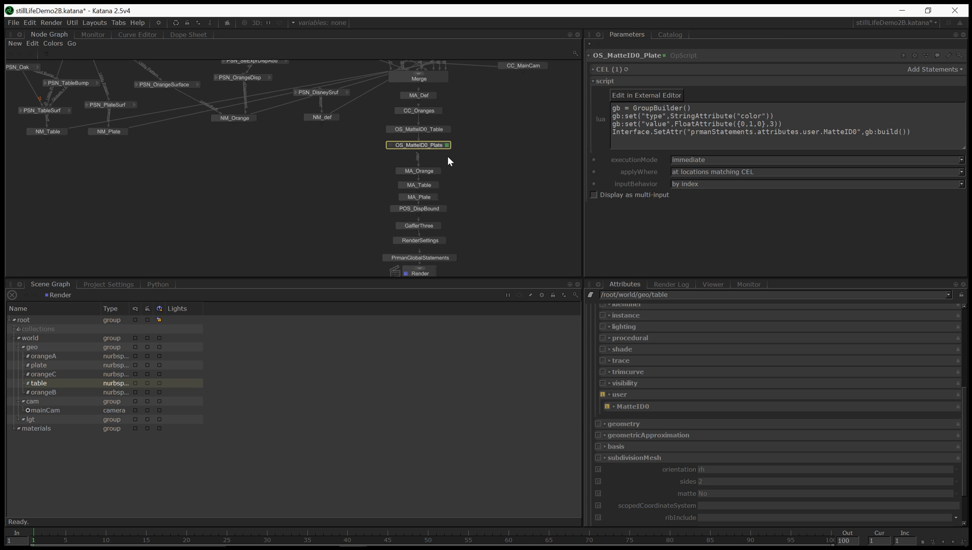
# Replace OS_MatteID0_Plate's CEL path with /root/world/geo/plate
pyautogui.click(598, 69)
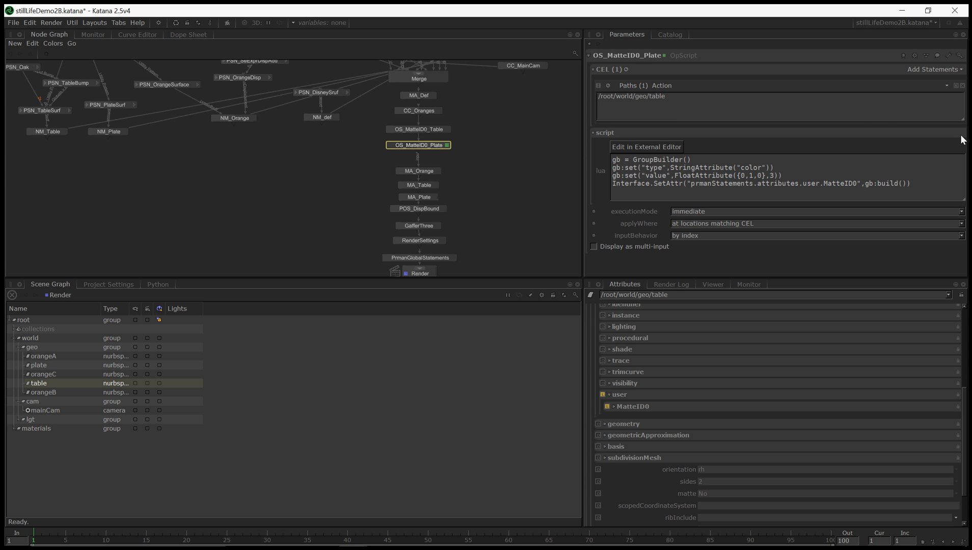
pyautogui.click(962, 85)
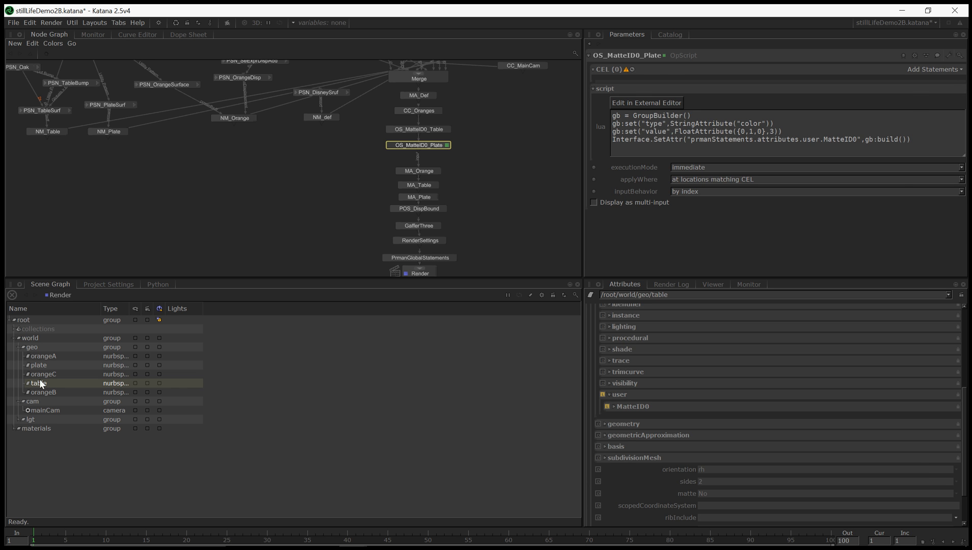
pyautogui.moveTo(41, 365); pyautogui.dragTo(926, 71)
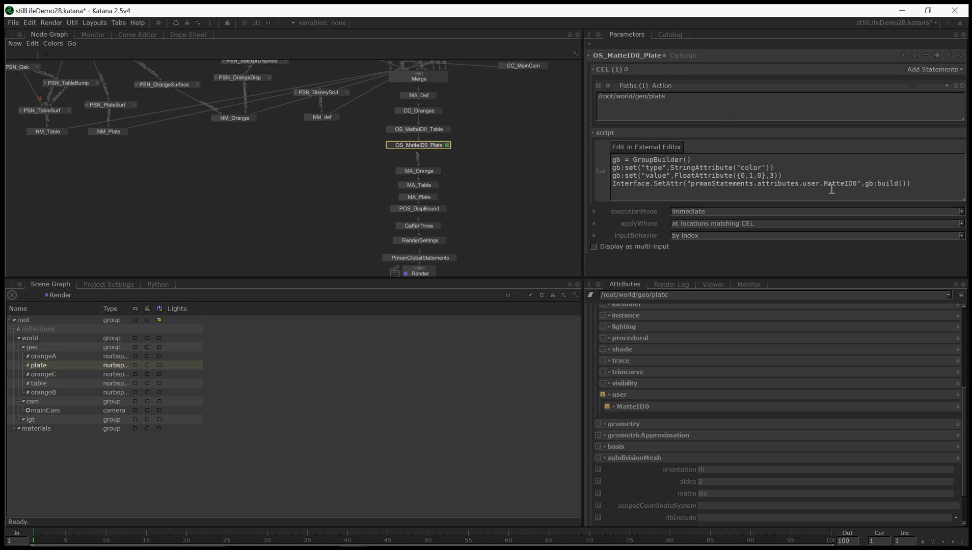
# Move the OS_MatteID0_Table and OS_MatteID0_Plate nodes closer to CC_Oranges
pyautogui.moveTo(449, 154); pyautogui.dragTo(450, 149, button='middle')
pyautogui.moveTo(466, 116); pyautogui.dragTo(441, 133)
pyautogui.click(473, 157)
pyautogui.moveTo(473, 156); pyautogui.dragTo(478, 137, button='middle')
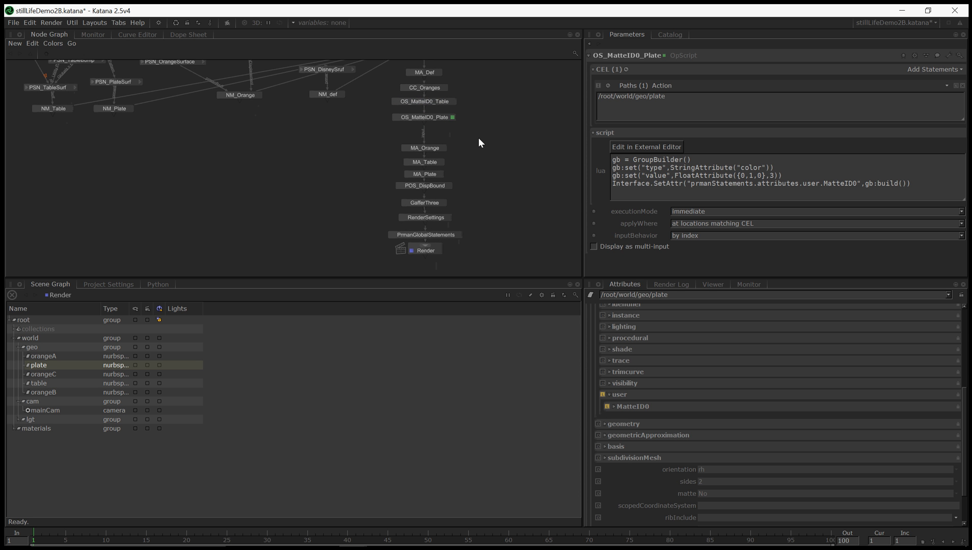
# Duplicate OS_MatteID0_Plate and insert the copy between it and MA_Orange
pyautogui.click(438, 116)
pyautogui.moveTo(484, 118); pyautogui.dragTo(483, 120, button='middle')
pyautogui.click(483, 120)
pyautogui.click(439, 118)
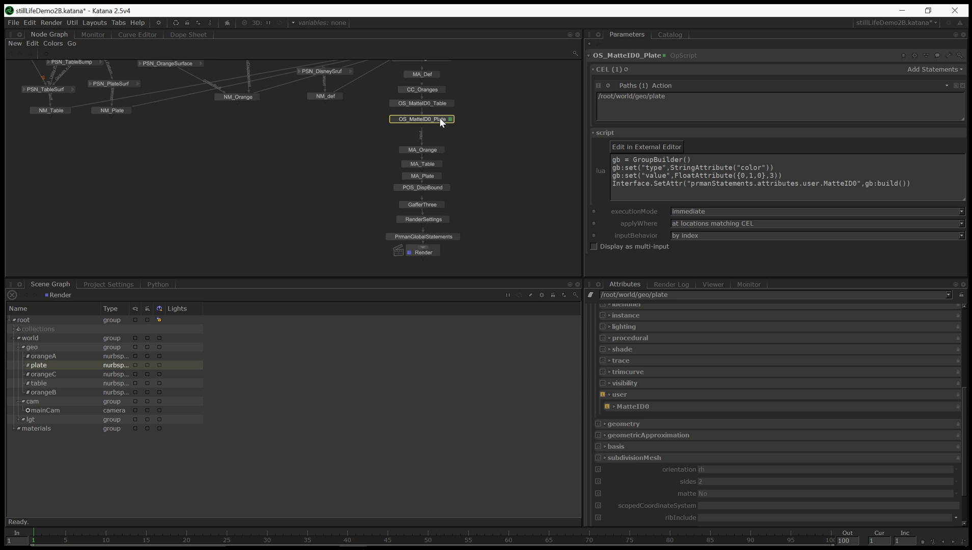
pyautogui.hotkey('ctrl', 'c')
pyautogui.hotkey('ctrl', 'v')
pyautogui.click(422, 137)
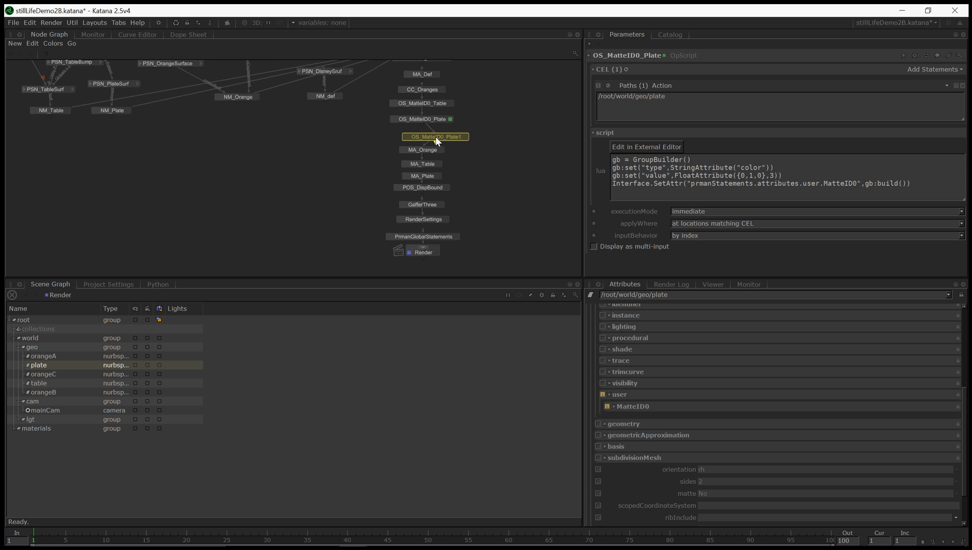
pyautogui.click(421, 135)
# Shift the nodes from MA_Orange through Render further down to free space below the copied OpScript
pyautogui.moveTo(385, 255); pyautogui.dragTo(391, 247, button='middle')
pyautogui.moveTo(391, 247); pyautogui.dragTo(437, 169)
pyautogui.moveTo(437, 168); pyautogui.dragTo(432, 196, button='middle')
# Rename the OS_MatteID0_Plate copy to OS_MatteID1_OrangeA
pyautogui.click(438, 154)
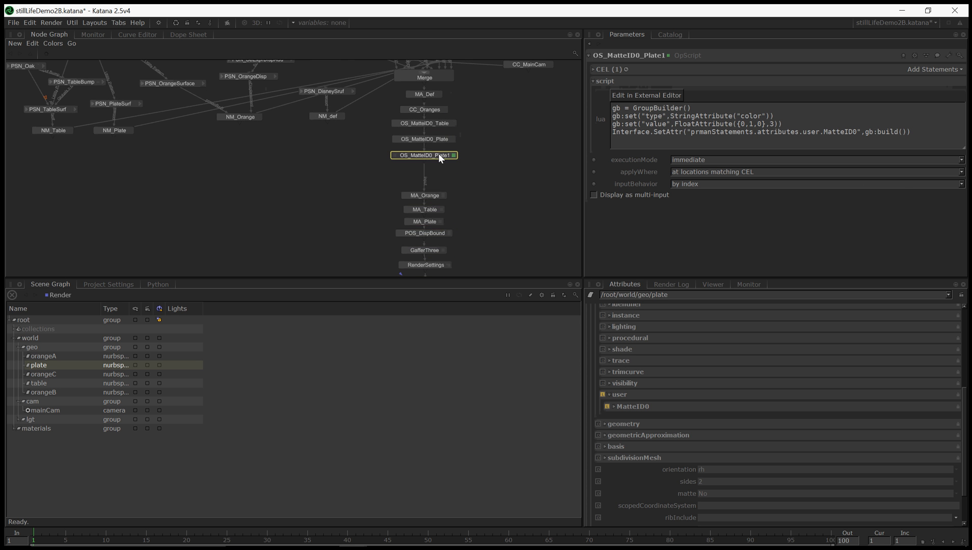
pyautogui.click(636, 56)
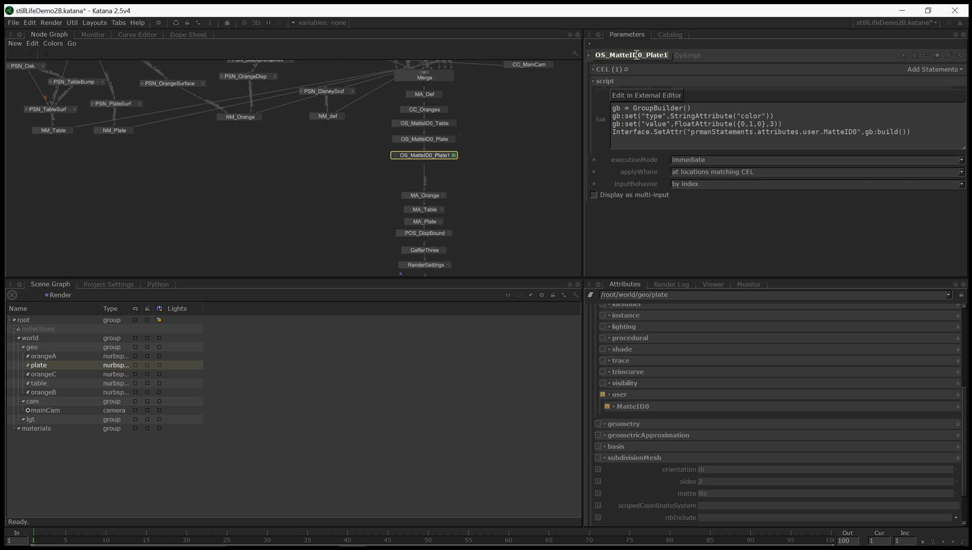
pyautogui.moveTo(638, 56); pyautogui.dragTo(708, 57)
pyautogui.write('1_OrangeA')
pyautogui.press('Return')
# Replace OS_MatteID1_OrangeA's CEL path with /root/world/geo/orangeA
pyautogui.click(592, 70)
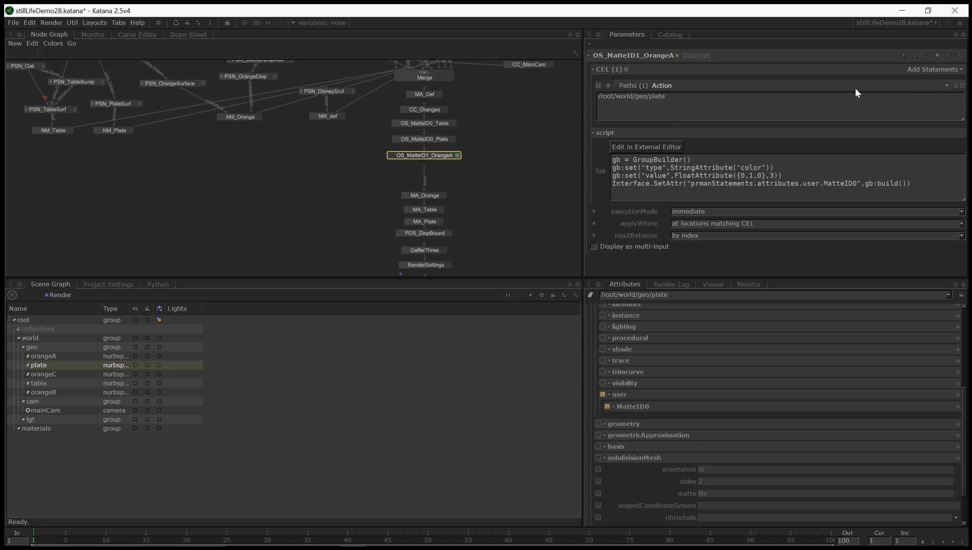
pyautogui.click(962, 86)
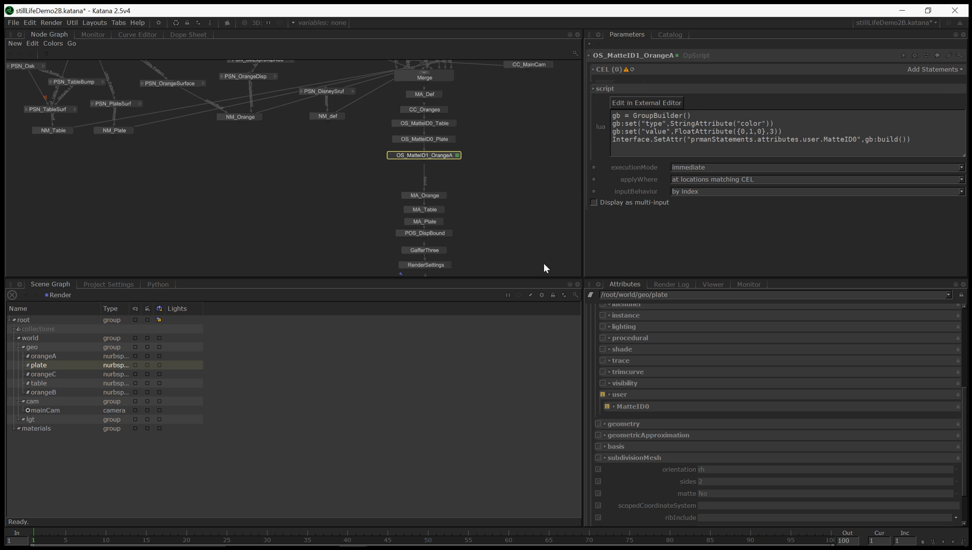
pyautogui.click(45, 355)
pyautogui.moveTo(43, 356); pyautogui.dragTo(942, 72, button='middle')
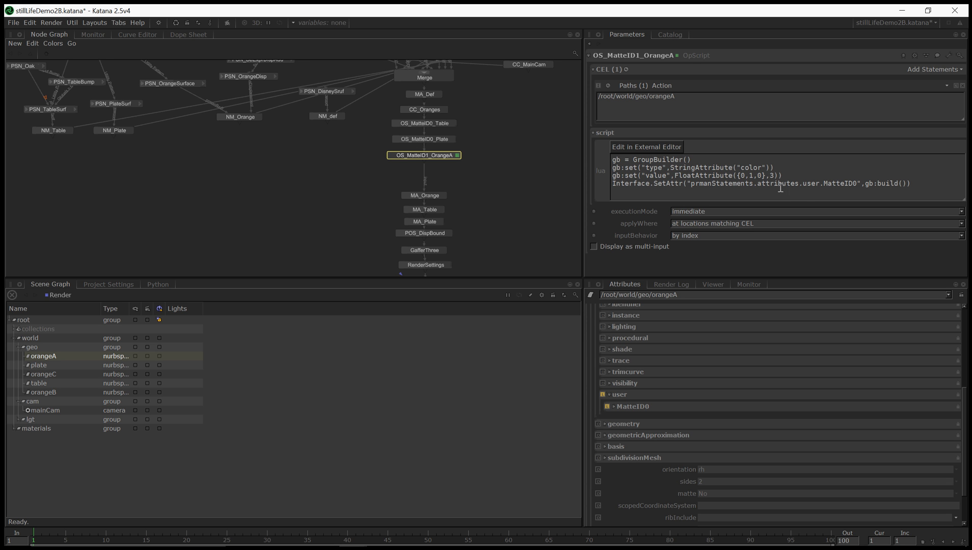
# Set OS_MatteID1_OrangeA's script value to {1,0,0} and its attribute to user.MatteID1, and apply the script
pyautogui.doubleClick(752, 176)
pyautogui.write('0')
pyautogui.click(855, 184)
pyautogui.press('Delete')
pyautogui.write('1')
pyautogui.click(509, 168)
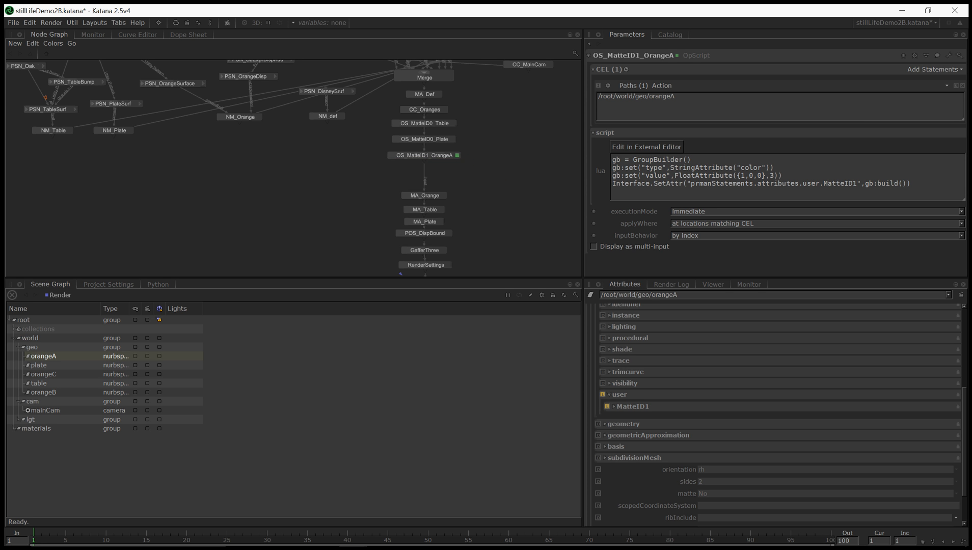
# Duplicate OS_MatteID1_OrangeA and insert the copy between it and MA_Orange
pyautogui.click(446, 155)
pyautogui.hotkey('ctrl', 'c')
pyautogui.hotkey('ctrl', 'v')
pyautogui.click(424, 170)
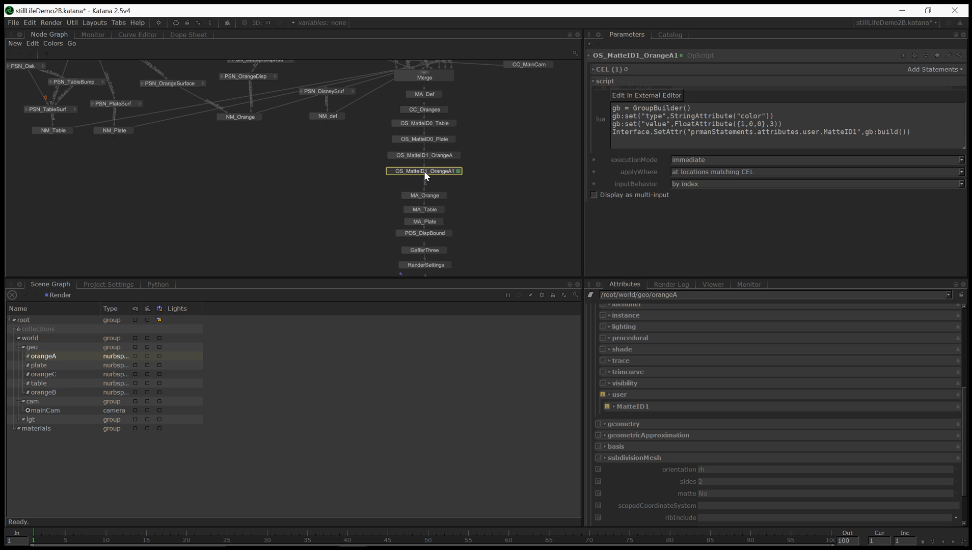
# Rename the OS_MatteID1_OrangeA copy to OS_MatteID1_OrangeB
pyautogui.click(669, 56)
pyautogui.moveTo(672, 55); pyautogui.dragTo(690, 56)
pyautogui.write('B')
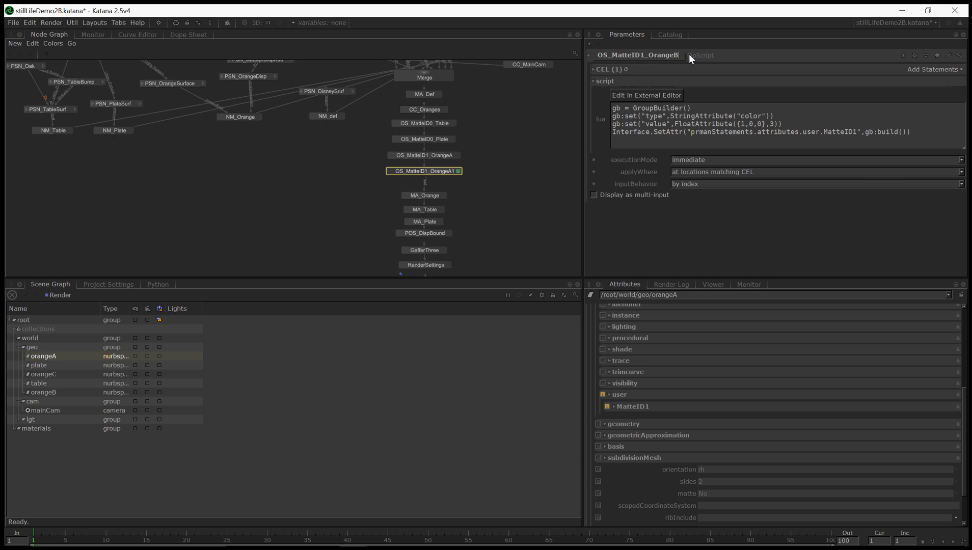
pyautogui.press('Return')
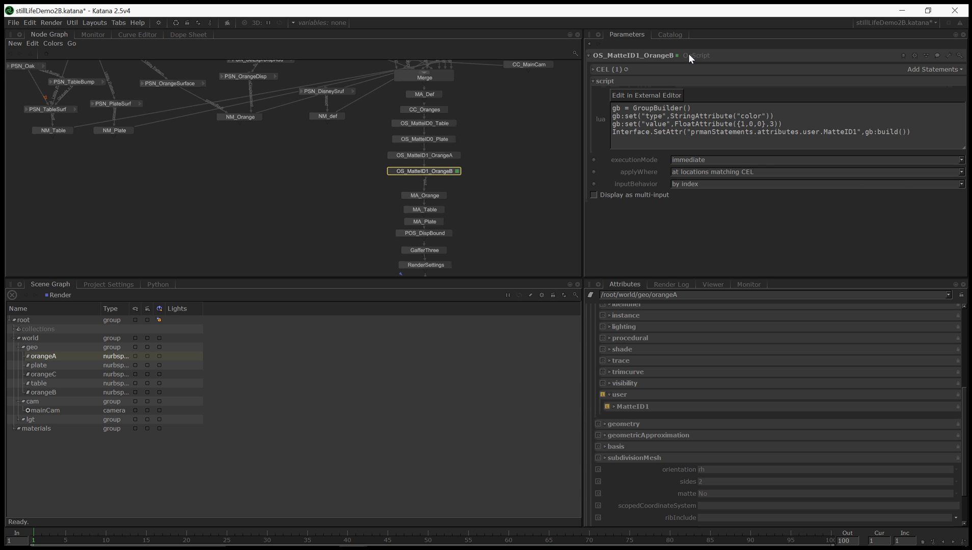
# Set the FloatAttribute value in OS_MatteID1_OrangeB's script to {0,1,0} and apply it
pyautogui.click(748, 123)
pyautogui.press('BackSpace')
pyautogui.write('0')
pyautogui.click(753, 125)
pyautogui.press('BackSpace')
pyautogui.write('1')
pyautogui.click(467, 192)
pyautogui.moveTo(467, 191); pyautogui.dragTo(480, 159, button='middle')
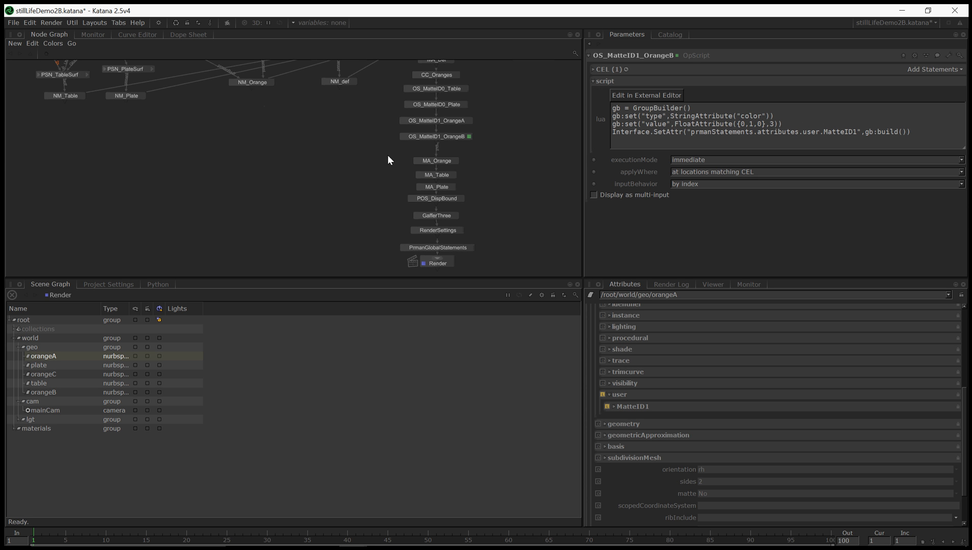
# Duplicate OS_MatteID1_OrangeB and place the copy unconnected beside the main node chain
pyautogui.moveTo(388, 155); pyautogui.dragTo(387, 177, button='middle')
pyautogui.click(426, 157)
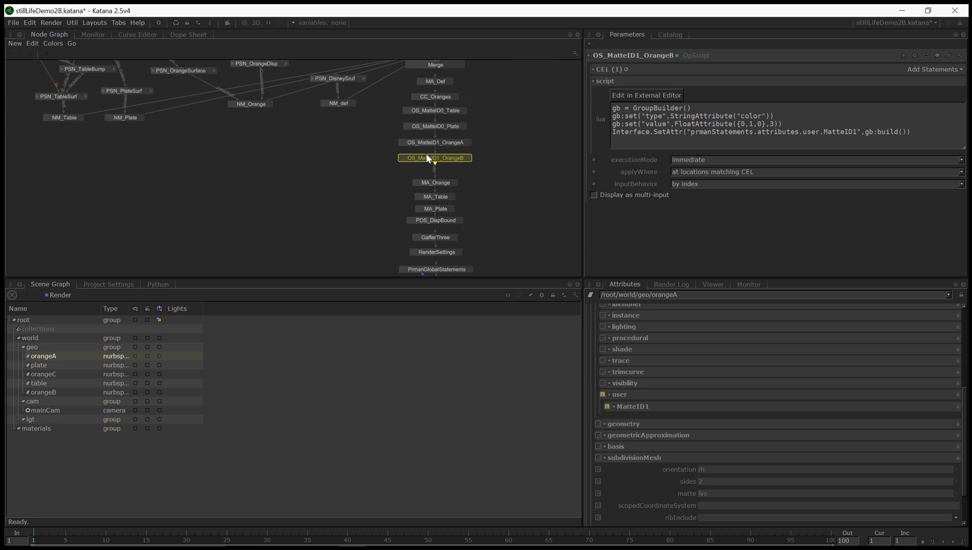
pyautogui.hotkey('ctrl', 'd')
pyautogui.click(501, 175)
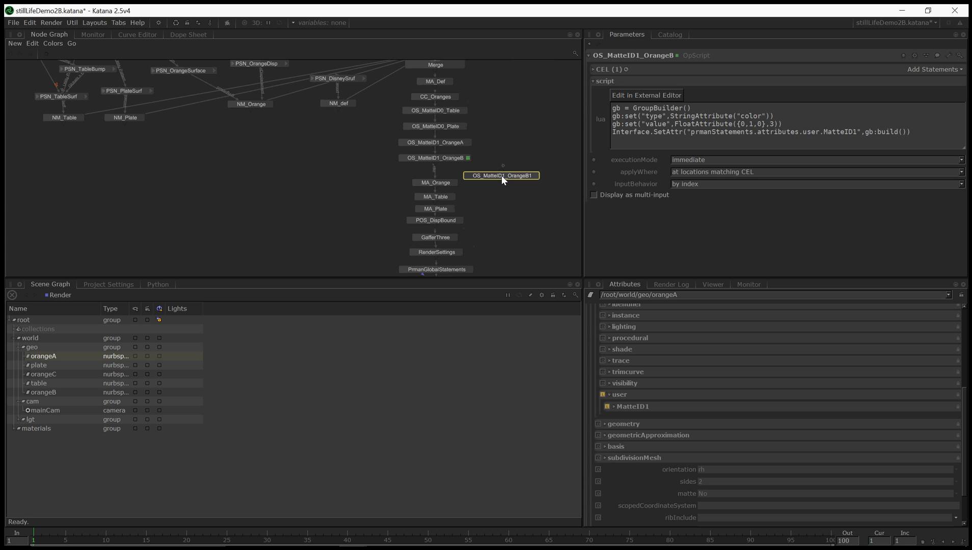
# Rename the OS_MatteID1_OrangeB copy to OS_MatteID1_OrangeC
pyautogui.moveTo(670, 55); pyautogui.dragTo(697, 56)
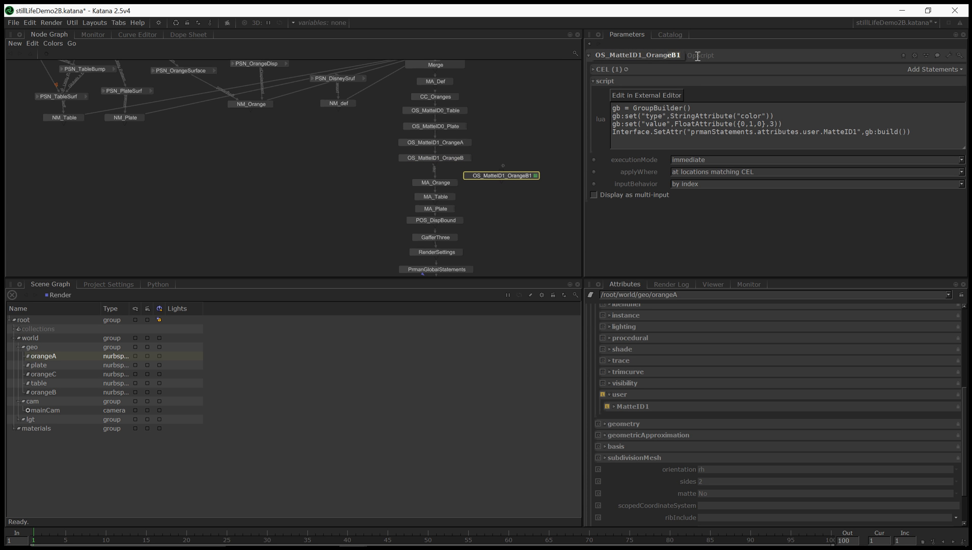
pyautogui.press('BackSpace')
pyautogui.write('C')
pyautogui.press('Return')
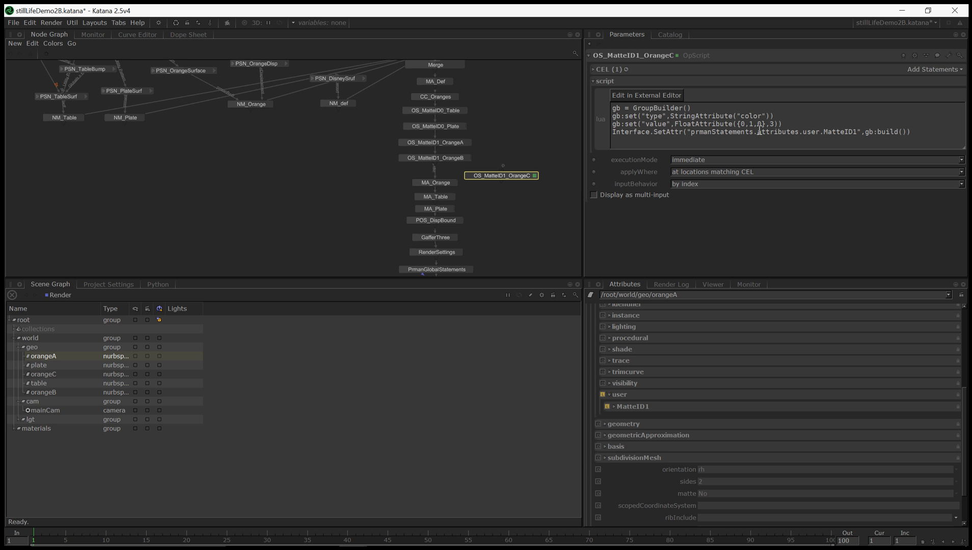
# Set the FloatAttribute value in OS_MatteID1_OrangeC's script to {0,0,1}
pyautogui.write('0')
pyautogui.press('Delete')
pyautogui.write('1')
pyautogui.press('Return')
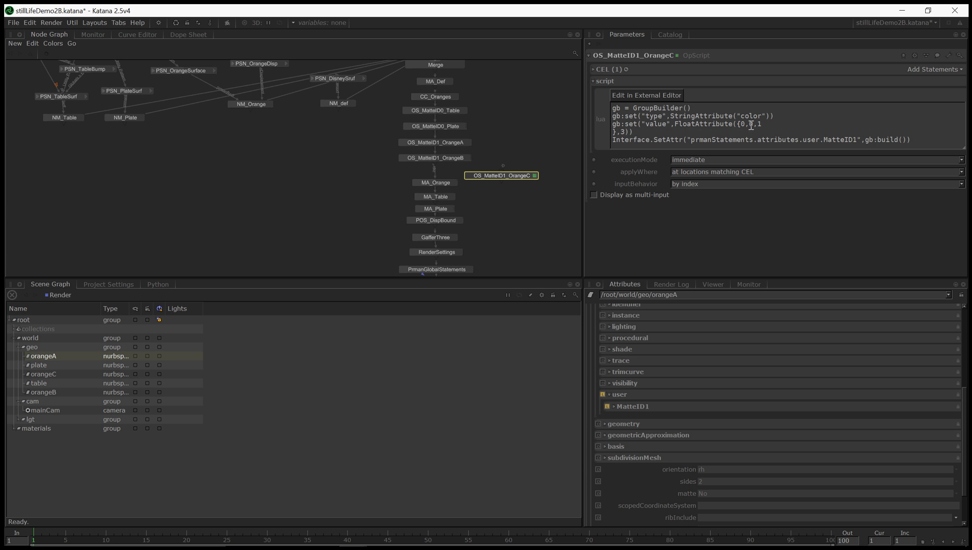
pyautogui.press('BackSpace')
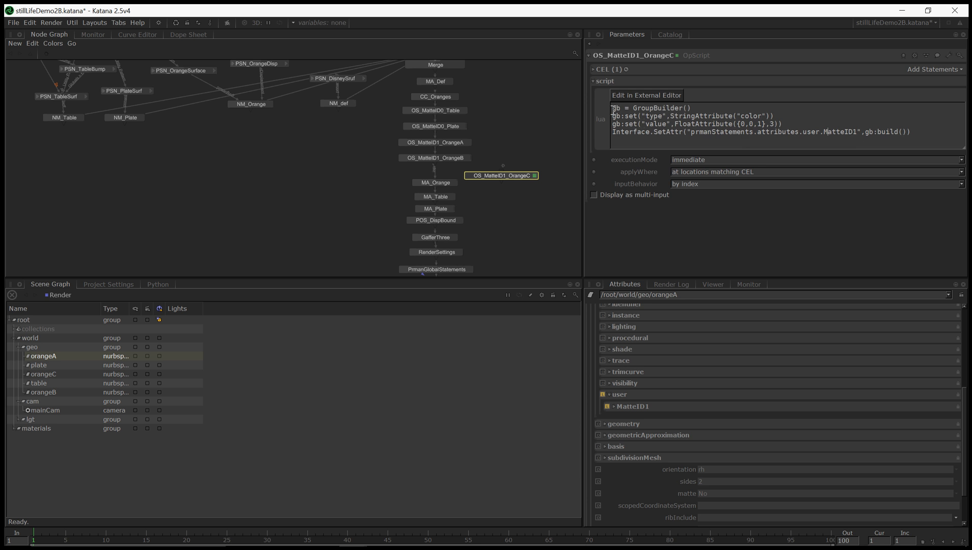
# Replace the CEL path of OS_MatteID1_OrangeC with /root/world/geo/orangeC
pyautogui.click(594, 69)
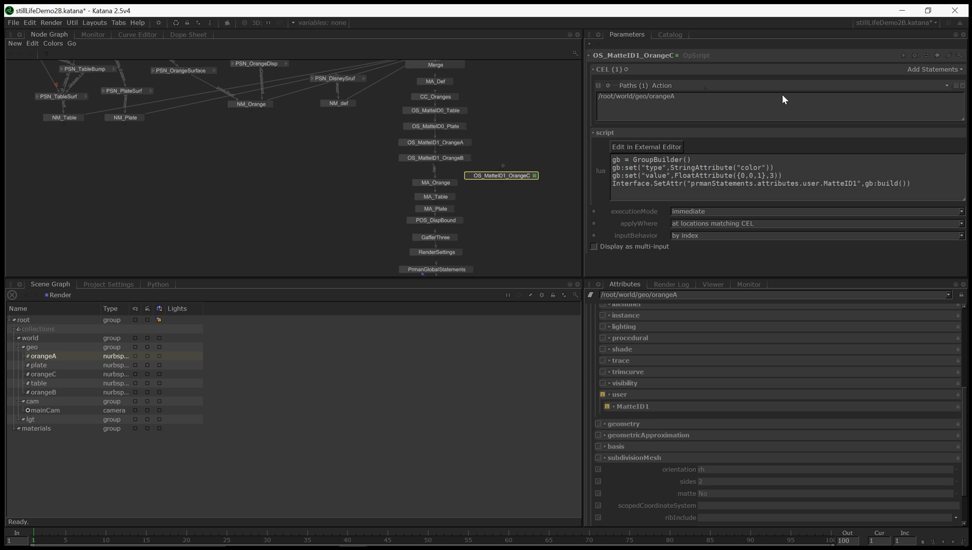
pyautogui.click(961, 86)
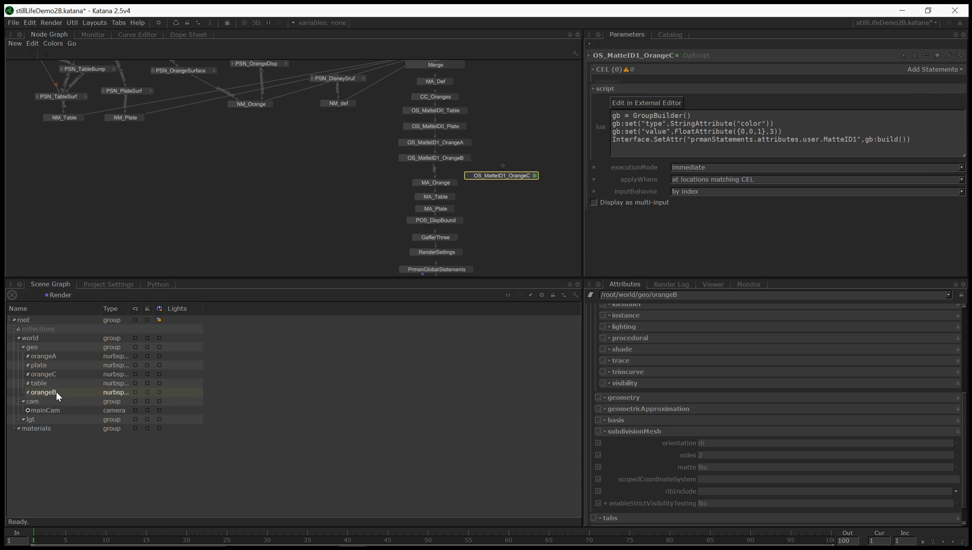
pyautogui.moveTo(50, 373); pyautogui.dragTo(927, 71)
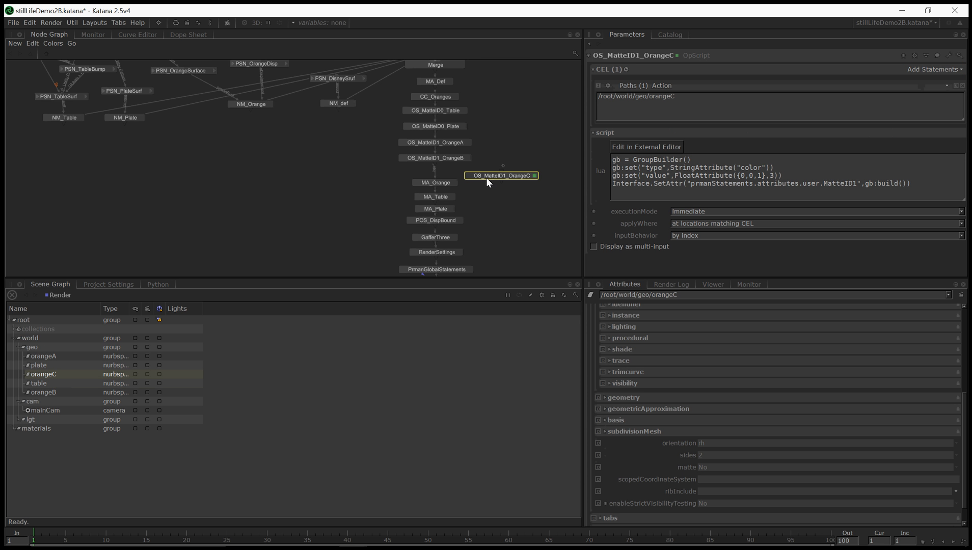
# Insert OS_MatteID1_OrangeC into the main chain between OS_MatteID1_OrangeB and MA_Orange, and even out the node spacing
pyautogui.moveTo(487, 178); pyautogui.dragTo(418, 176)
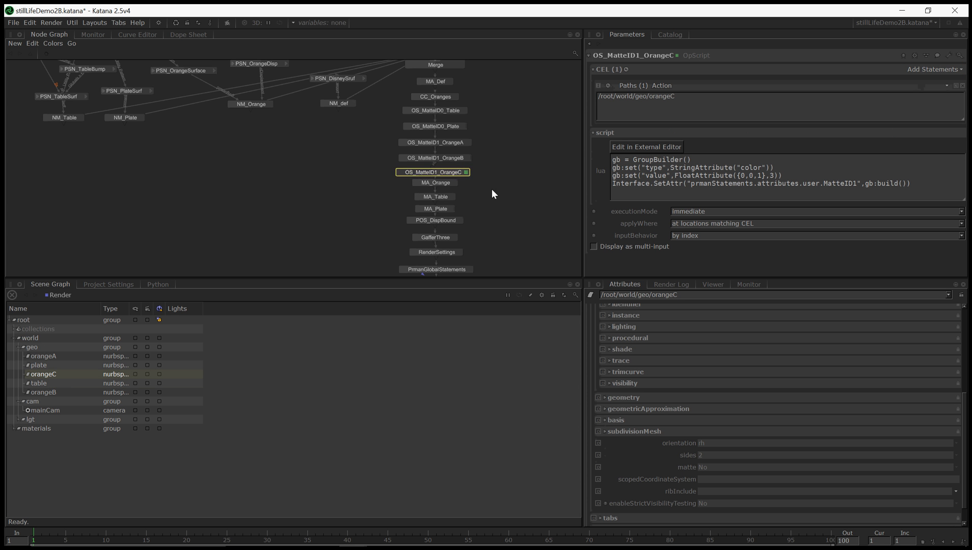
pyautogui.moveTo(385, 233); pyautogui.dragTo(453, 167)
pyautogui.moveTo(509, 171); pyautogui.dragTo(511, 196, button='middle')
pyautogui.click(510, 196)
pyautogui.moveTo(461, 177)
pyautogui.mouseDown()
pyautogui.moveTo(470, 172)
pyautogui.moveTo(452, 174)
pyautogui.mouseUp()
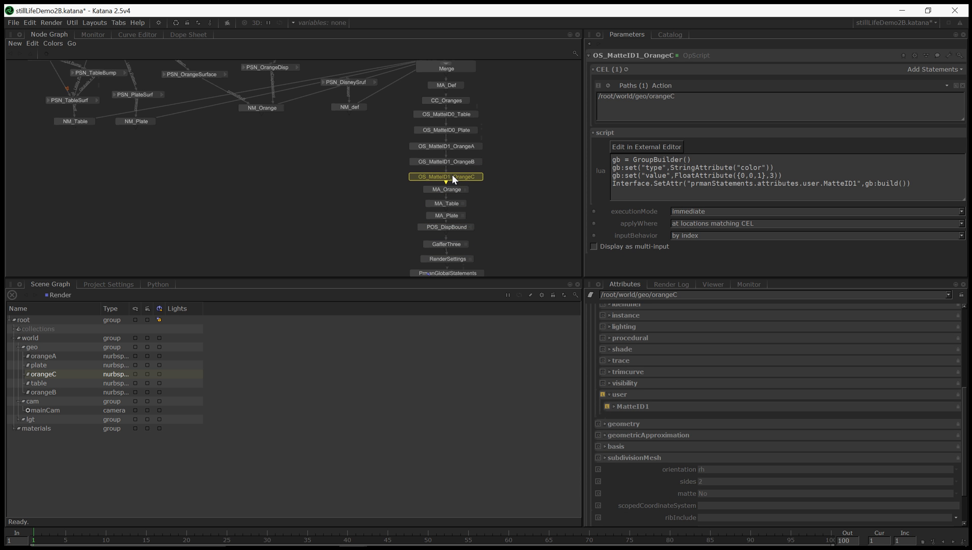
# Replace the CEL path of OS_MatteID1_OrangeB with /root/world/geo/orangeB
pyautogui.click(465, 162)
pyautogui.doubleClick(466, 162)
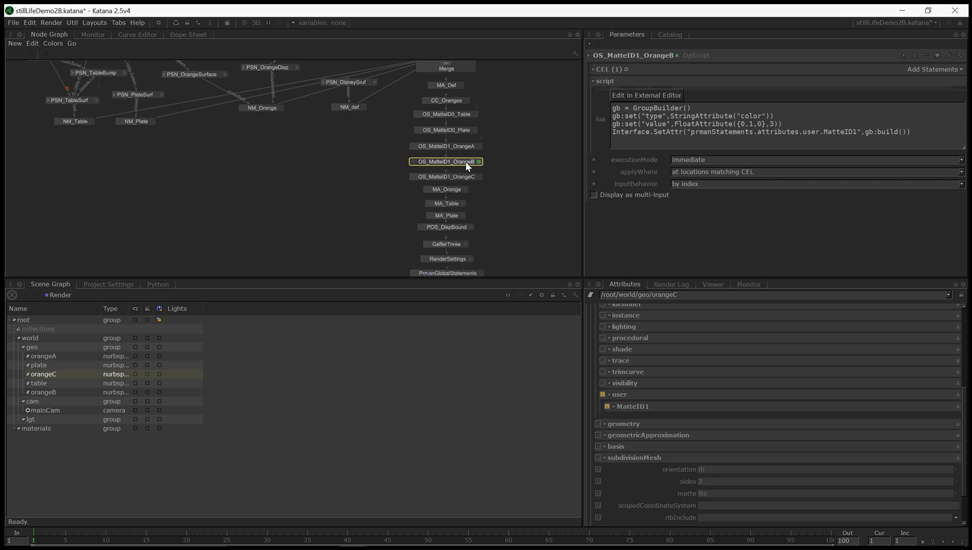
pyautogui.click(593, 70)
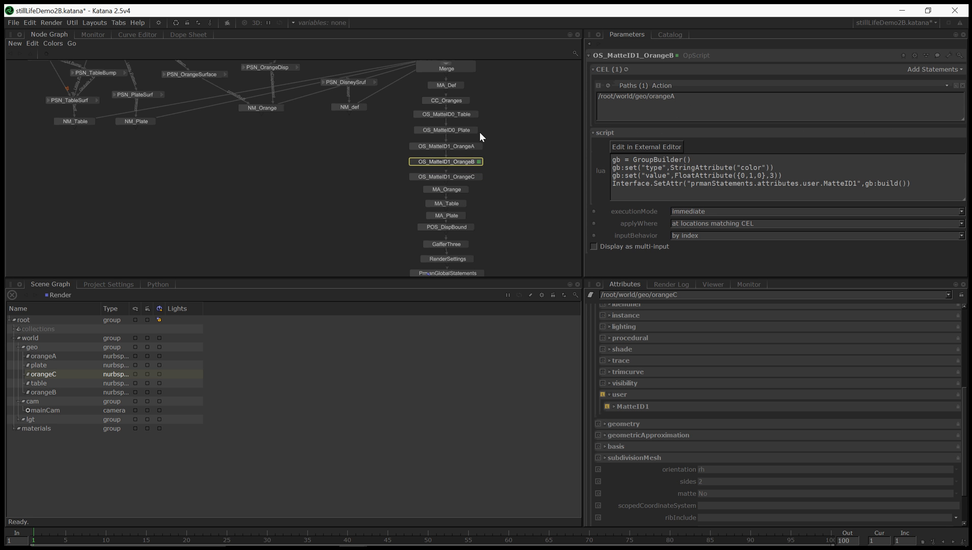
pyautogui.click(962, 85)
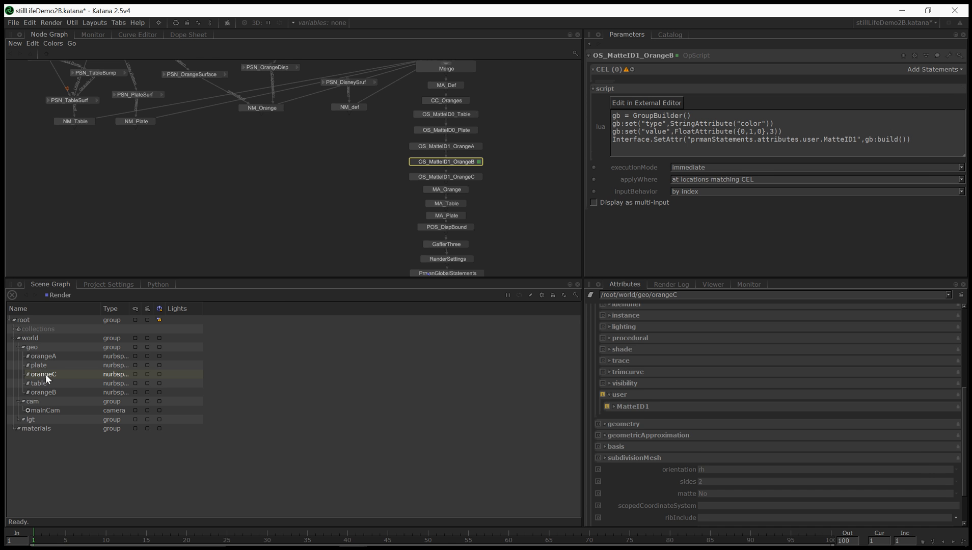
pyautogui.moveTo(43, 392); pyautogui.dragTo(931, 70)
# Review the orange OpScript nodes and group all five MatteID OpScript nodes, from OS_MatteID0_Table to OS_MatteID1_OrangeC
pyautogui.click(454, 146)
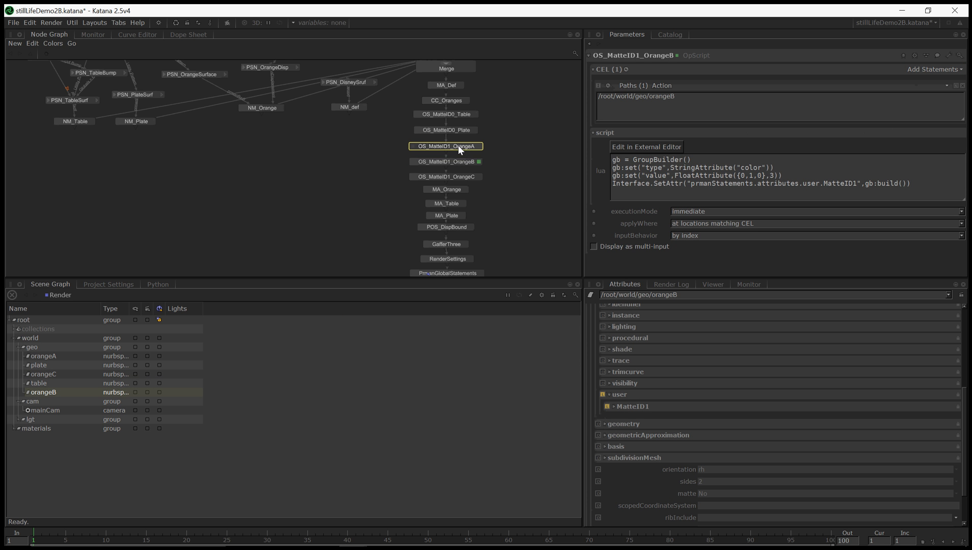
pyautogui.click(458, 163)
pyautogui.click(458, 177)
pyautogui.click(499, 181)
pyautogui.moveTo(512, 122); pyautogui.dragTo(508, 141, button='middle')
pyautogui.moveTo(506, 135); pyautogui.dragTo(430, 201)
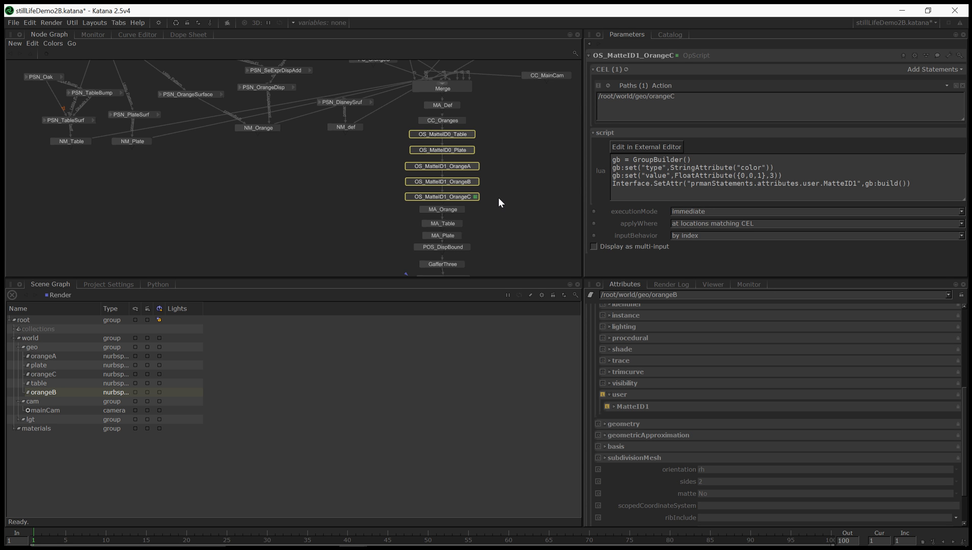
pyautogui.hotkey('ctrl', 'g')
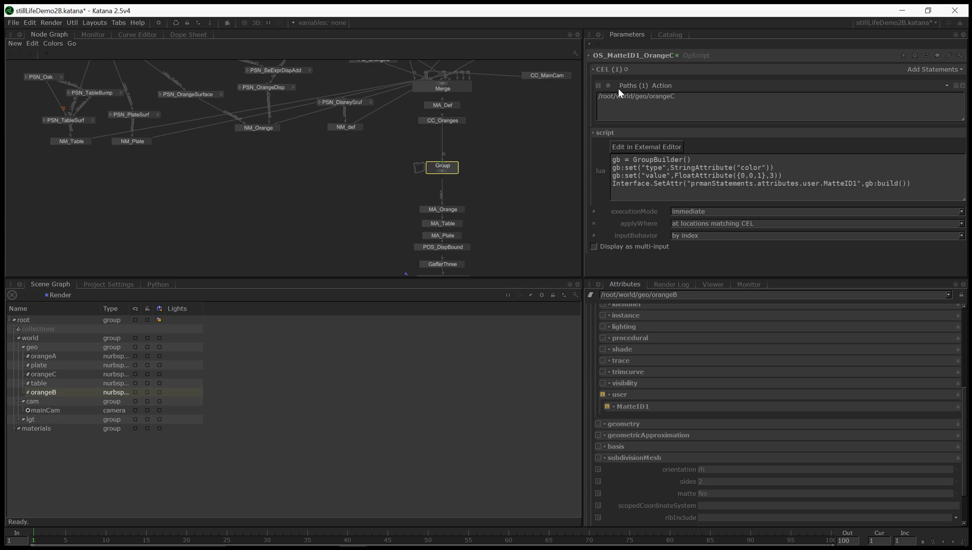
# Rename the new group node to MatteSetup and move it up just beneath CC_Oranges
pyautogui.click(452, 169)
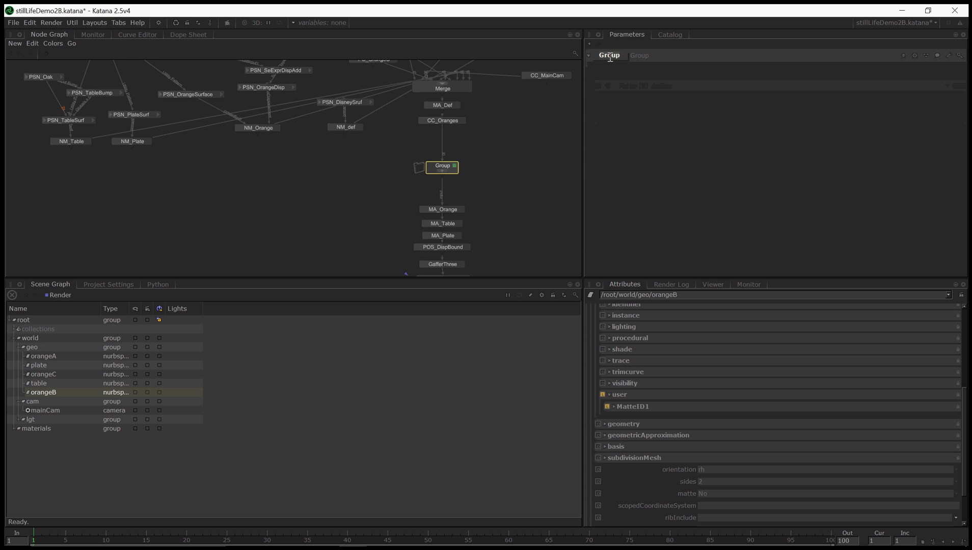
pyautogui.doubleClick(610, 56)
pyautogui.write('MatteSetup')
pyautogui.press('Return')
pyautogui.moveTo(456, 169); pyautogui.dragTo(457, 147)
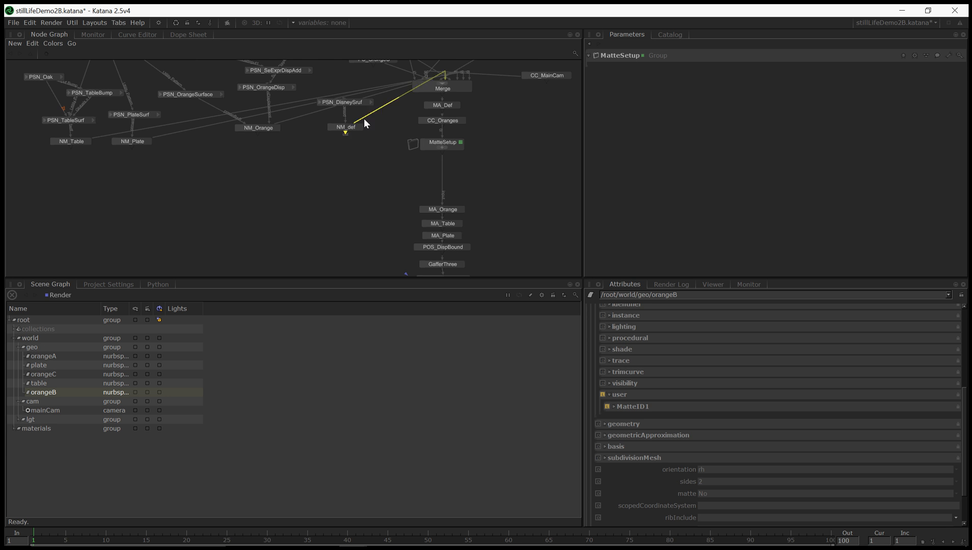
# Save the Katana scene
pyautogui.click(14, 23)
pyautogui.click(27, 74)
# Add a PrmanOutputChannelDefine node and insert it in the main chain below MatteSetup
pyautogui.moveTo(332, 235); pyautogui.dragTo(319, 238, button='middle')
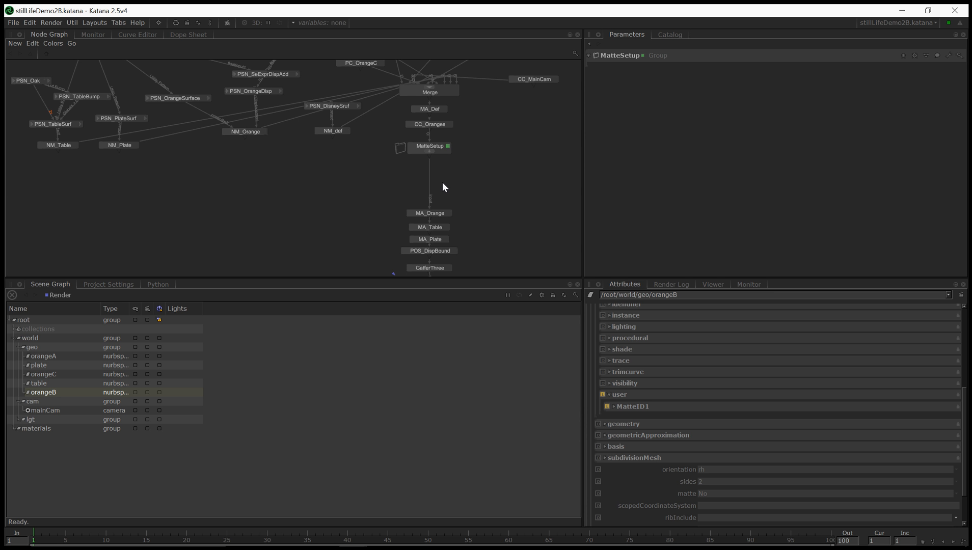
pyautogui.press('Tab')
pyautogui.write('prman')
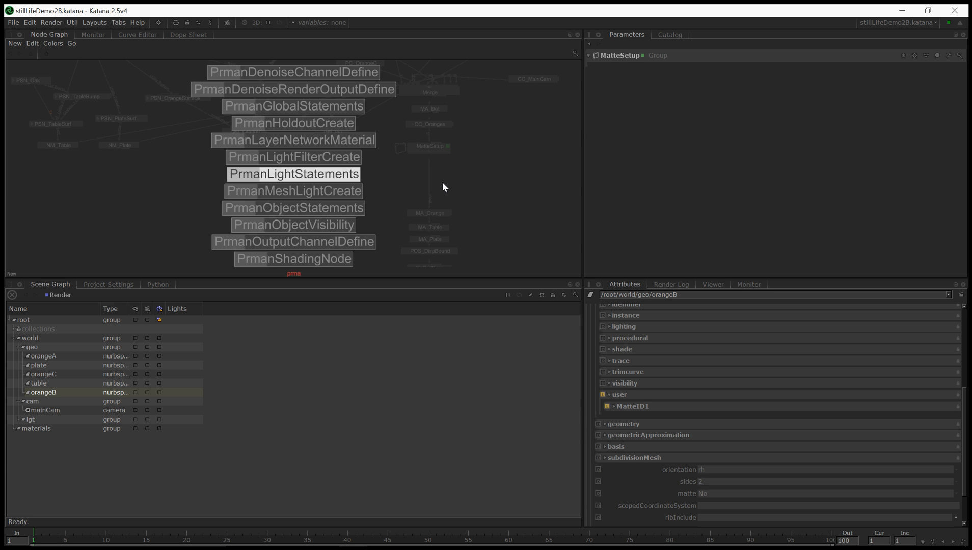
pyautogui.press('Down')
pyautogui.press('Down')
pyautogui.press('Down')
pyautogui.press('Down')
pyautogui.press('Return')
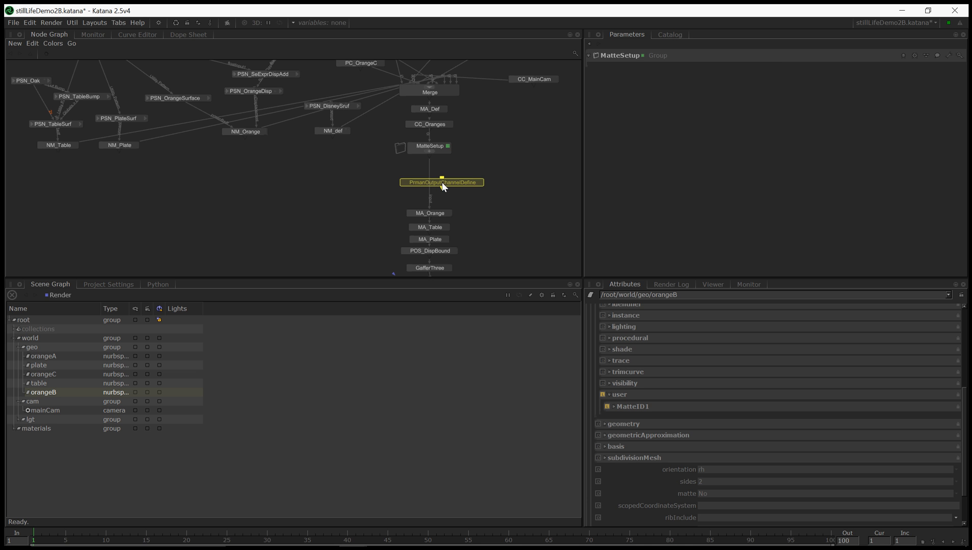
pyautogui.click(429, 170)
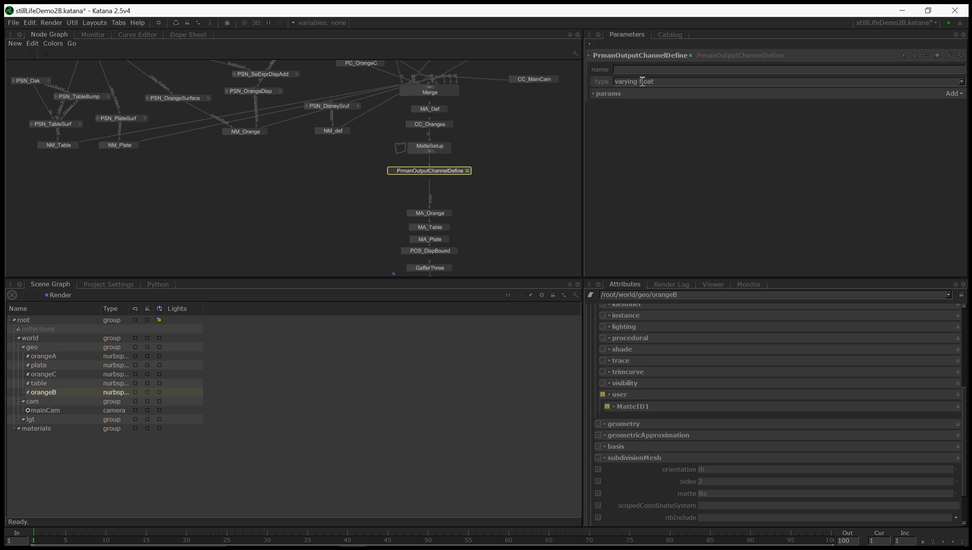
# Set the PrmanOutputChannelDefine node's type to varying color and its channel name to MatteID0
pyautogui.moveTo(639, 81); pyautogui.dragTo(698, 86)
pyautogui.write('color')
pyautogui.click(648, 69)
pyautogui.write('MatteID0')
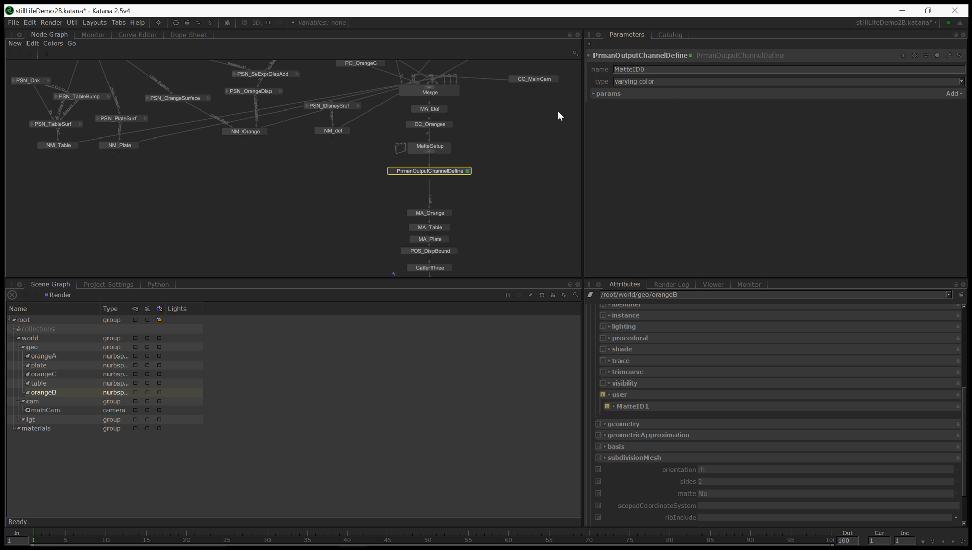
# Rename the PrmanOutputChannelDefine node to POCD_MatteID0
pyautogui.doubleClick(637, 56)
pyautogui.write('P')
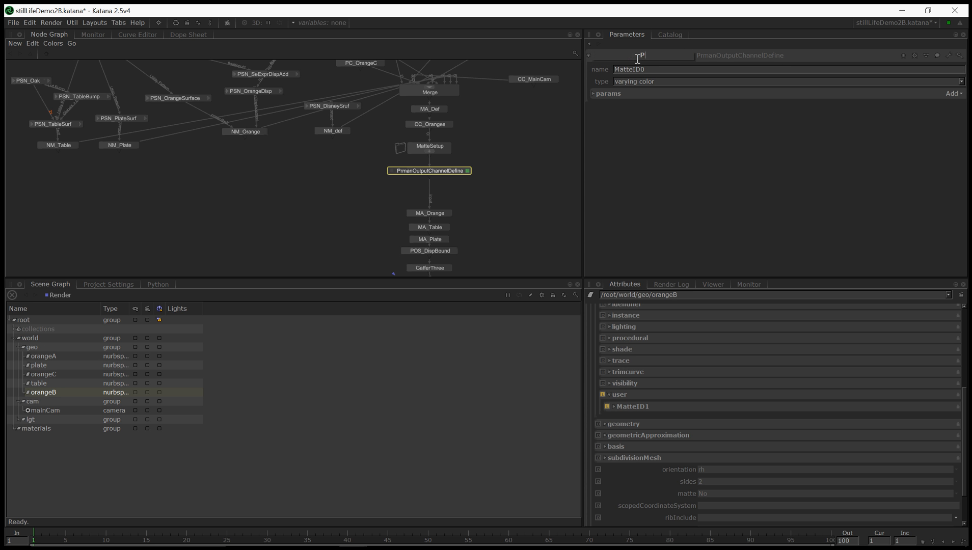
pyautogui.write('OCD_MatteID0')
pyautogui.press('Return')
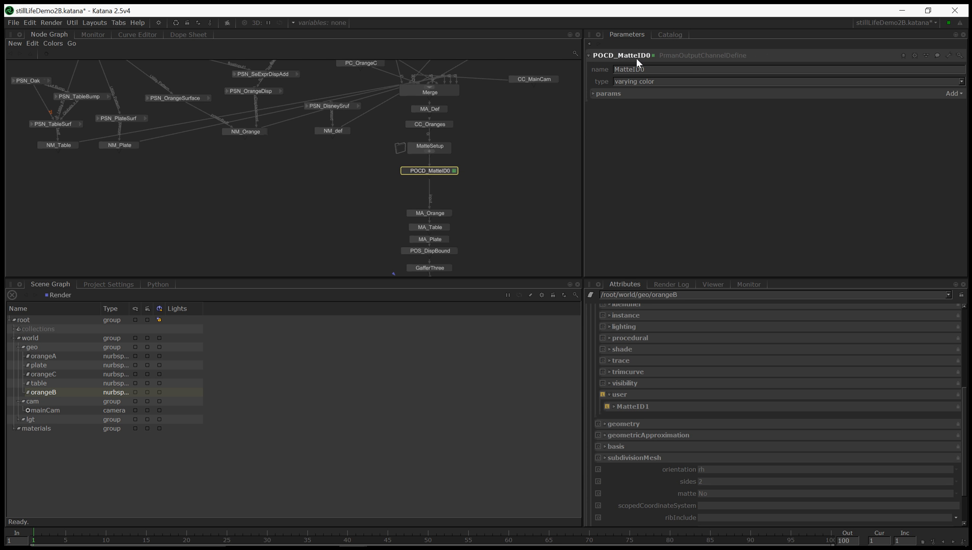
# Duplicate POCD_MatteID0 and insert the copy directly below it in the main chain
pyautogui.moveTo(454, 188); pyautogui.dragTo(455, 178, button='middle')
pyautogui.click(455, 178)
pyautogui.click(437, 161)
pyautogui.hotkey('ctrl', 'c')
pyautogui.hotkey('ctrl', 'v')
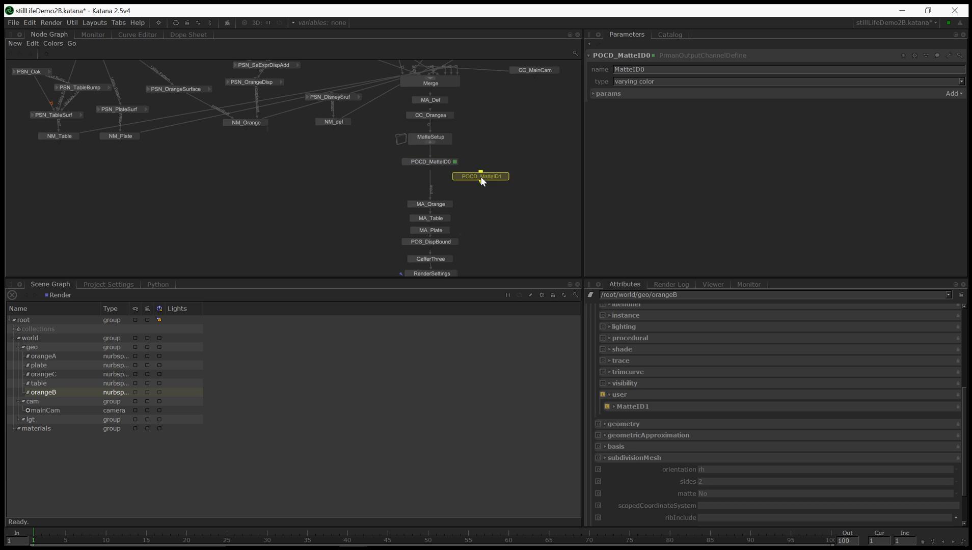
pyautogui.click(447, 180)
pyautogui.moveTo(433, 184); pyautogui.dragTo(431, 183)
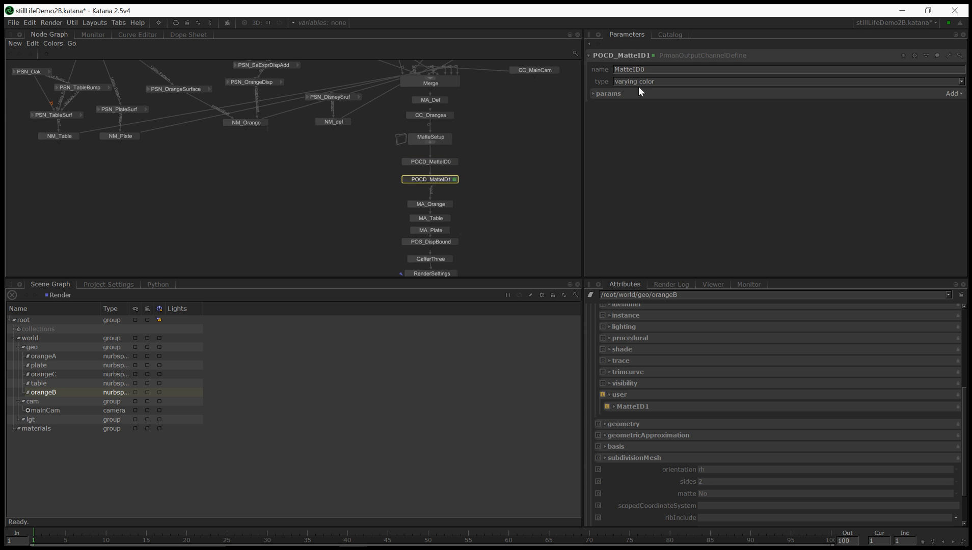
# Set the channel name in POCD_MatteID1 to MatteID1
pyautogui.click(647, 69)
pyautogui.press('BackSpace')
pyautogui.write('1')
pyautogui.press('Return')
# Move POCD_MatteID1 closer to POCD_MatteID0 and shift the downstream nodes down to open space above MA_Orange
pyautogui.moveTo(450, 174); pyautogui.dragTo(458, 133, button='middle')
pyautogui.click(452, 168)
pyautogui.click(440, 173)
pyautogui.moveTo(397, 203); pyautogui.dragTo(404, 181, button='middle')
pyautogui.moveTo(393, 134); pyautogui.dragTo(474, 252)
pyautogui.moveTo(466, 148); pyautogui.dragTo(466, 161)
pyautogui.moveTo(498, 130); pyautogui.dragTo(492, 176, button='middle')
# Add a RenderOutputDefine node and insert it in the main chain below POCD_MatteID1
pyautogui.press('Tab')
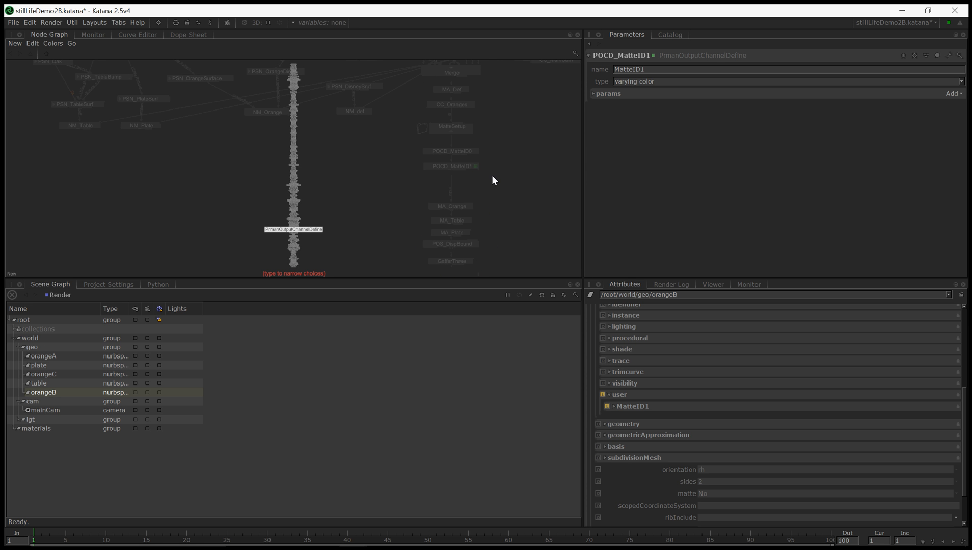
pyautogui.write('re')
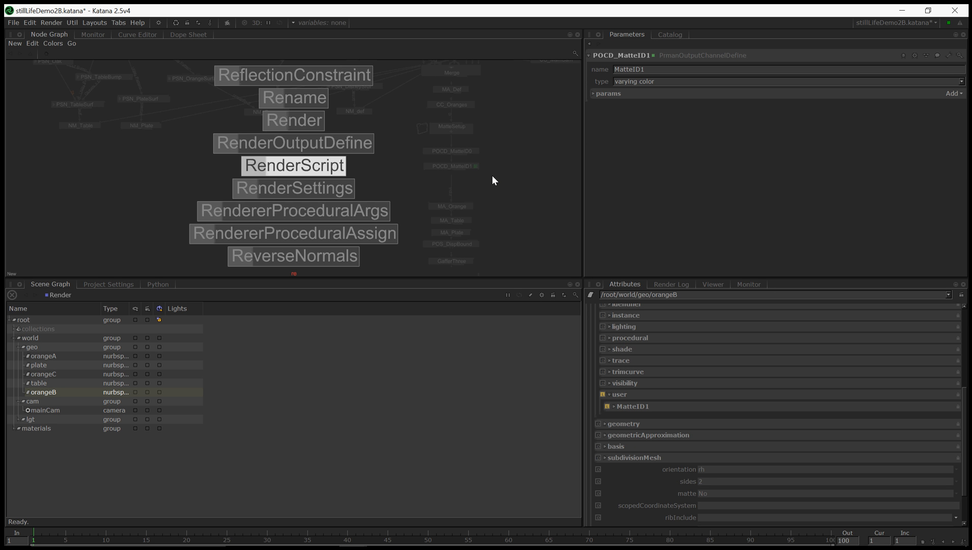
pyautogui.press('Up')
pyautogui.press('Return')
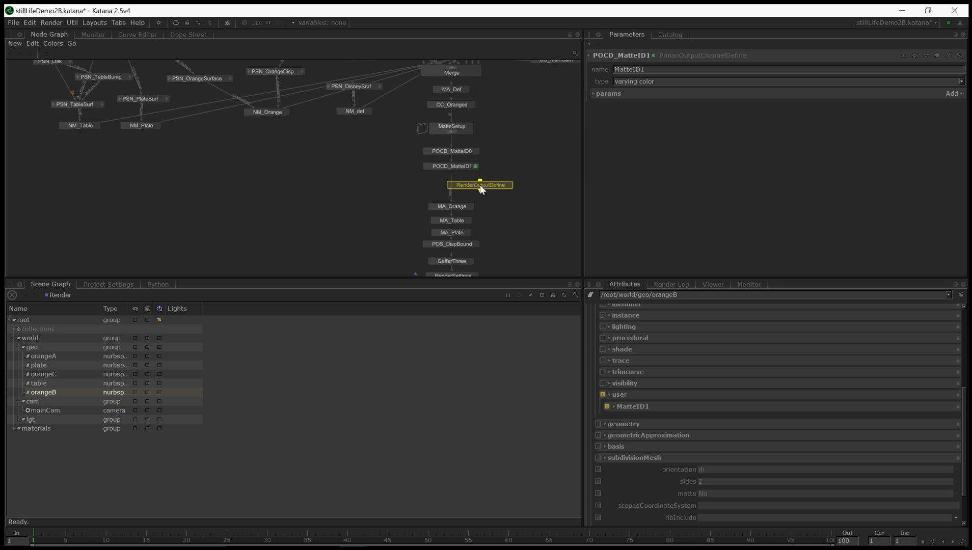
pyautogui.click(465, 184)
pyautogui.click(460, 165)
pyautogui.click(472, 186)
pyautogui.doubleClick(472, 186)
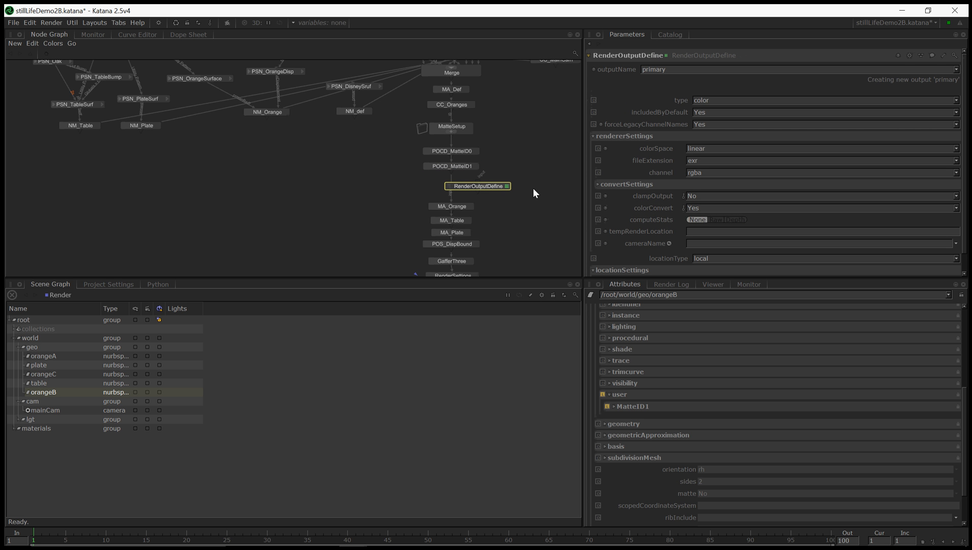
pyautogui.moveTo(484, 186); pyautogui.dragTo(456, 187)
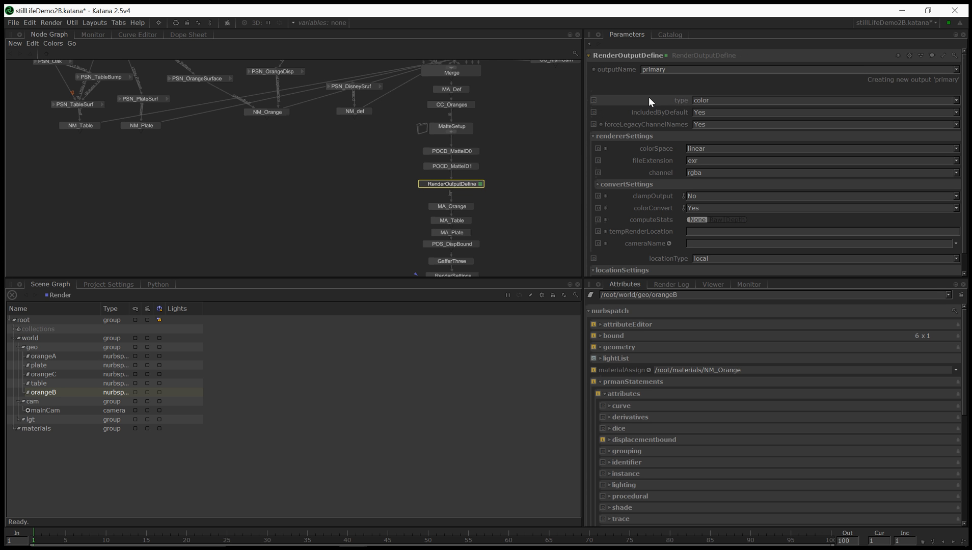
# Rename the RenderOutputDefine node to ROD_MatteID0
pyautogui.doubleClick(634, 55)
pyautogui.write('ROD_Ma')
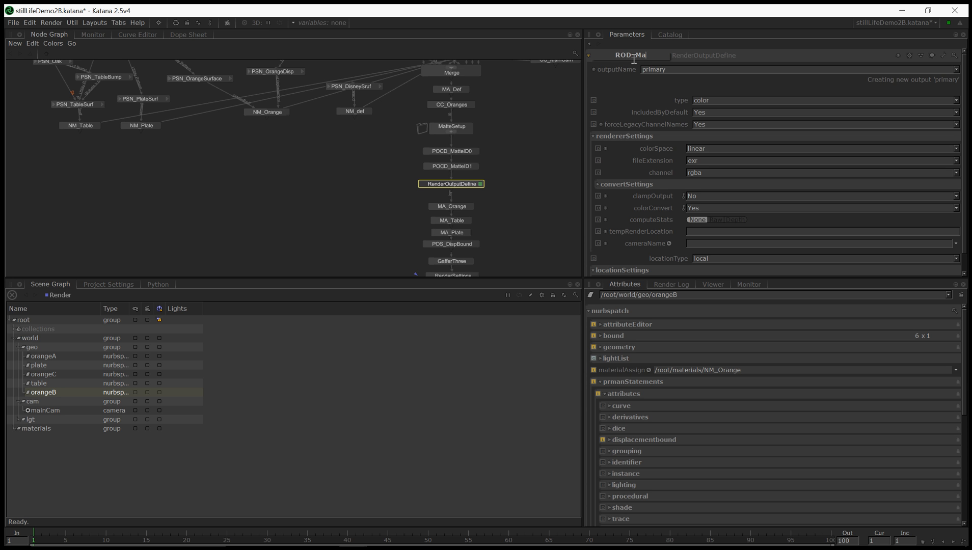
pyautogui.write('tteID0')
pyautogui.press('Return')
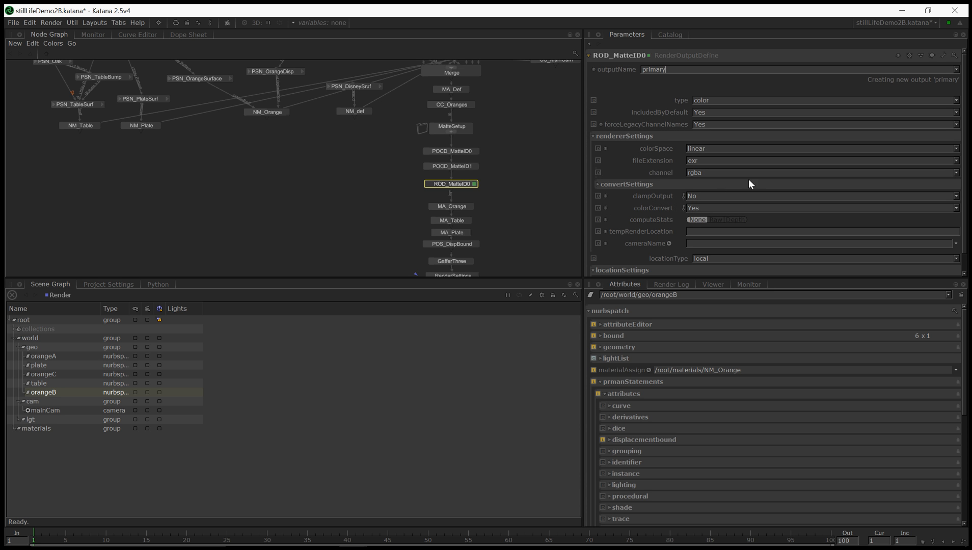
# Set the channel of ROD_MatteID0 to MatteID0 and its output name to MatteID0
pyautogui.click(955, 172)
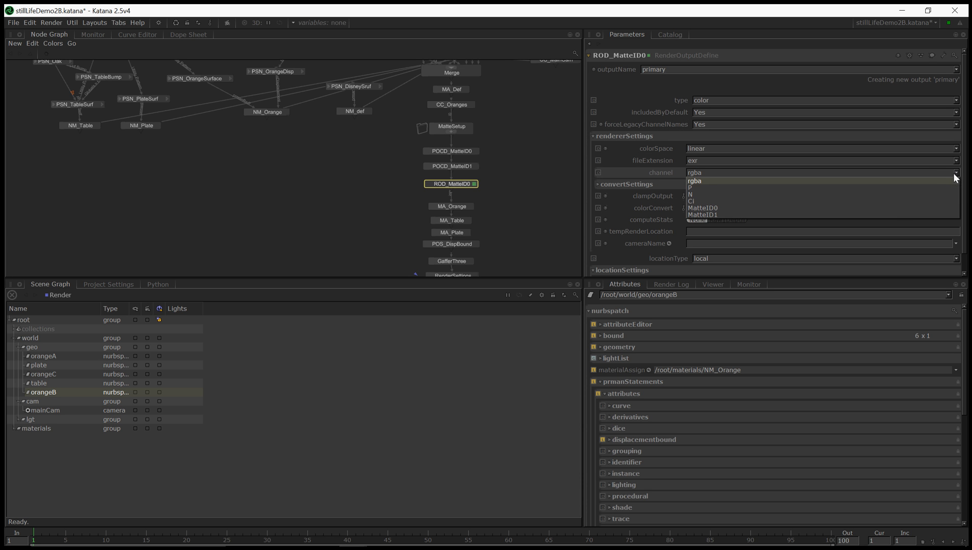
pyautogui.click(900, 207)
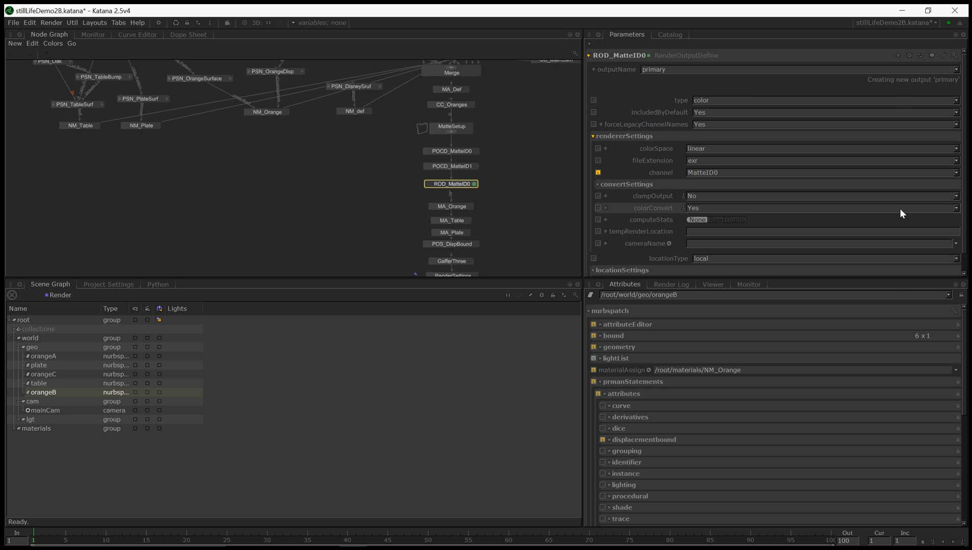
pyautogui.doubleClick(673, 70)
pyautogui.write('MatteID')
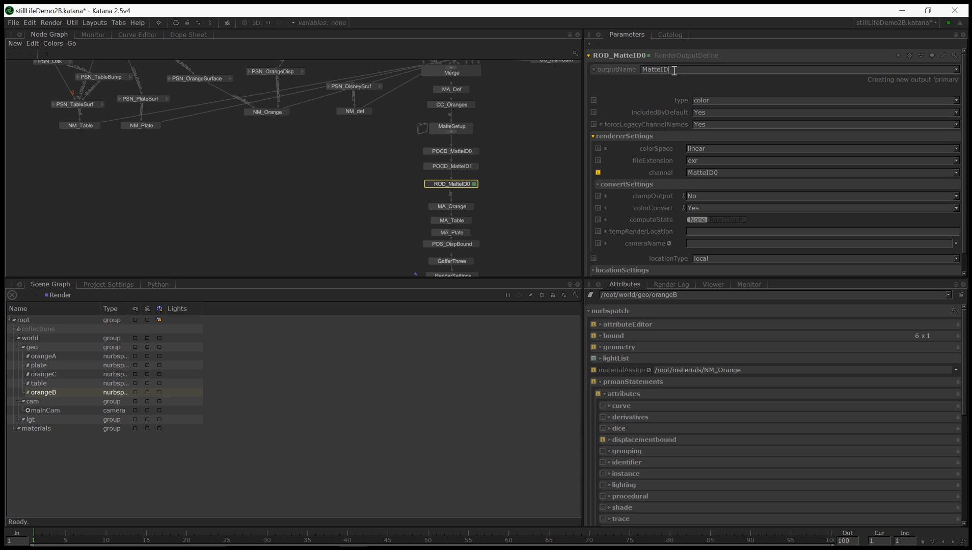
pyautogui.write('0')
pyautogui.press('Return')
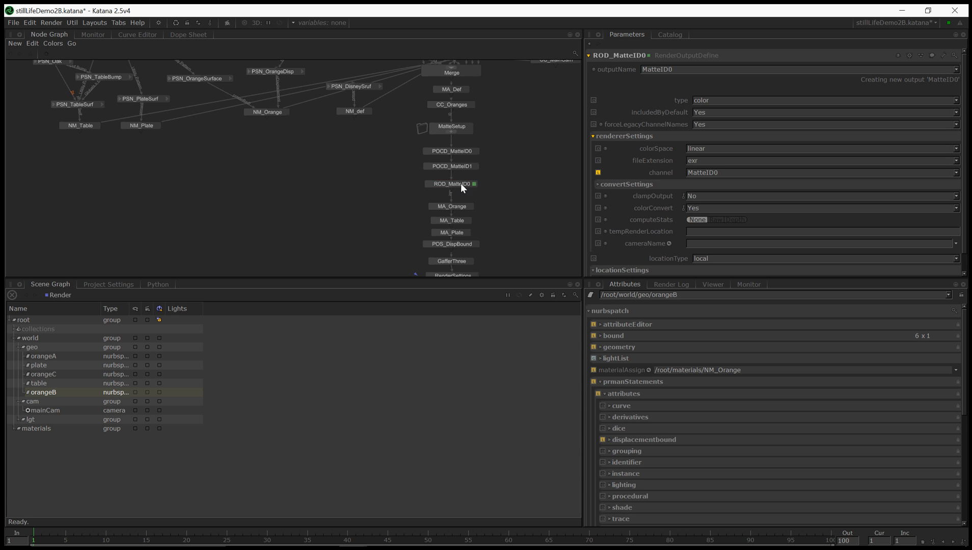
# Shift the nodes from MA_Orange to Render down to make room below ROD_MatteID0
pyautogui.click(461, 184)
pyautogui.moveTo(498, 199); pyautogui.dragTo(513, 152, button='middle')
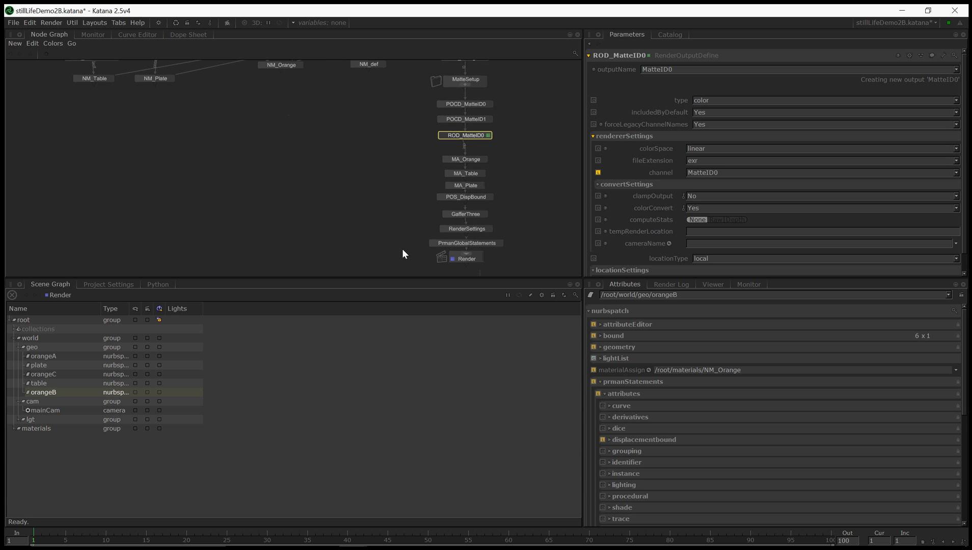
pyautogui.moveTo(402, 254); pyautogui.dragTo(548, 156)
pyautogui.moveTo(512, 261); pyautogui.dragTo(476, 164)
pyautogui.moveTo(491, 151); pyautogui.dragTo(484, 176, button='middle')
pyautogui.click(484, 175)
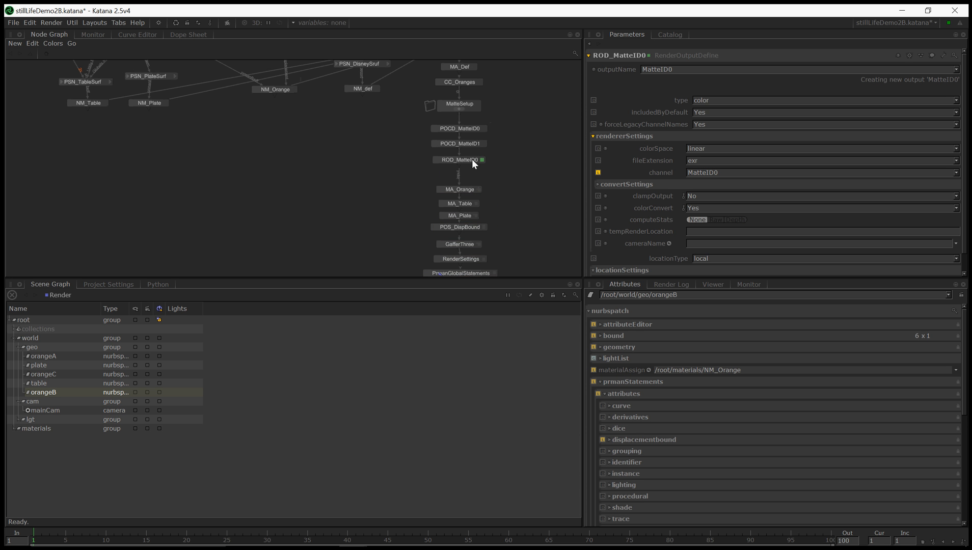
# Duplicate the ROD_MatteID0 node and insert the copy directly below it in the main chain
pyautogui.click(471, 158)
pyautogui.hotkey('ctrl', 'c')
pyautogui.hotkey('ctrl', 'v')
pyautogui.click(462, 174)
# Set the channel of the duplicated RenderOutputDefine node to MatteID1 and its output name to MatteID1
pyautogui.press('BackSpace')
pyautogui.write('1')
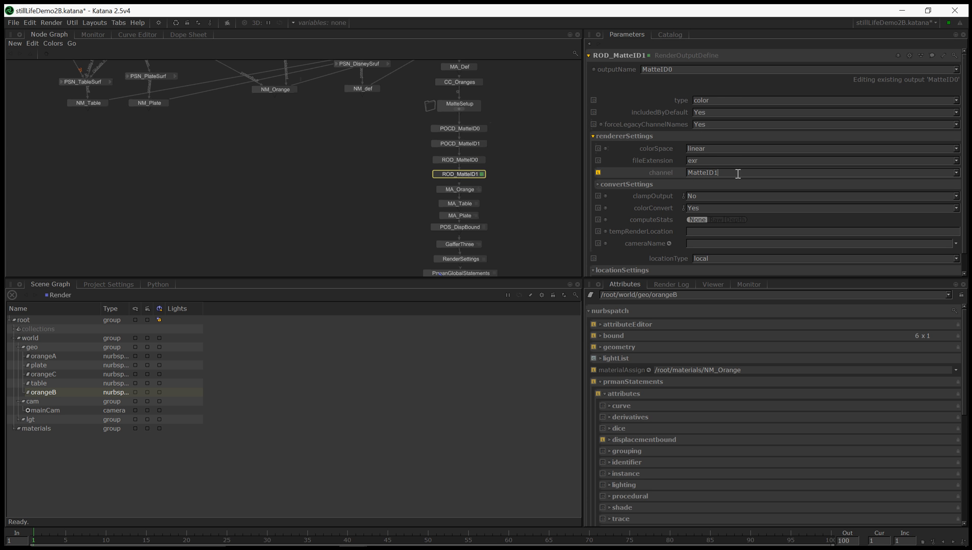
pyautogui.click(682, 69)
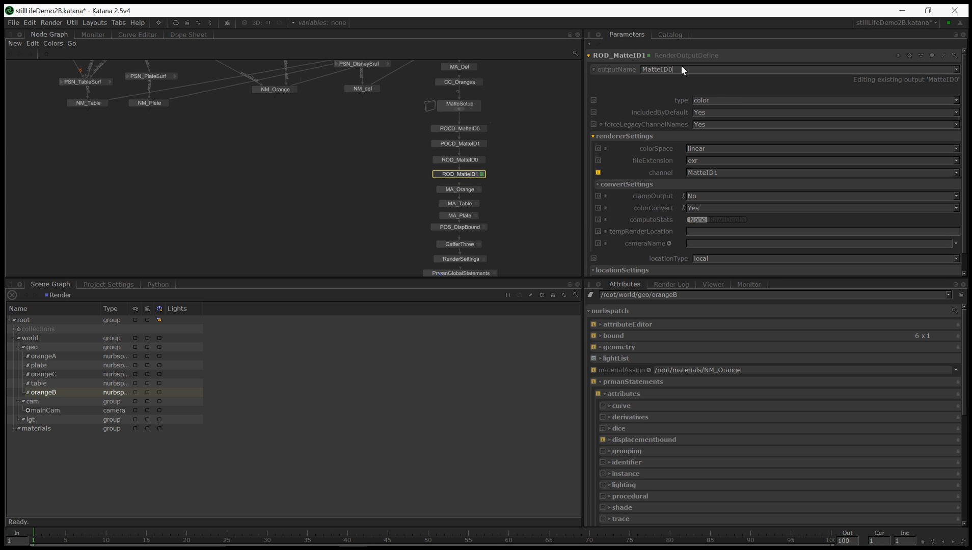
pyautogui.write('1')
# Save the Katana scene with both matte render outputs defined
pyautogui.click(541, 145)
pyautogui.moveTo(541, 146); pyautogui.dragTo(529, 123, button='middle')
pyautogui.moveTo(391, 163); pyautogui.dragTo(379, 158, button='middle')
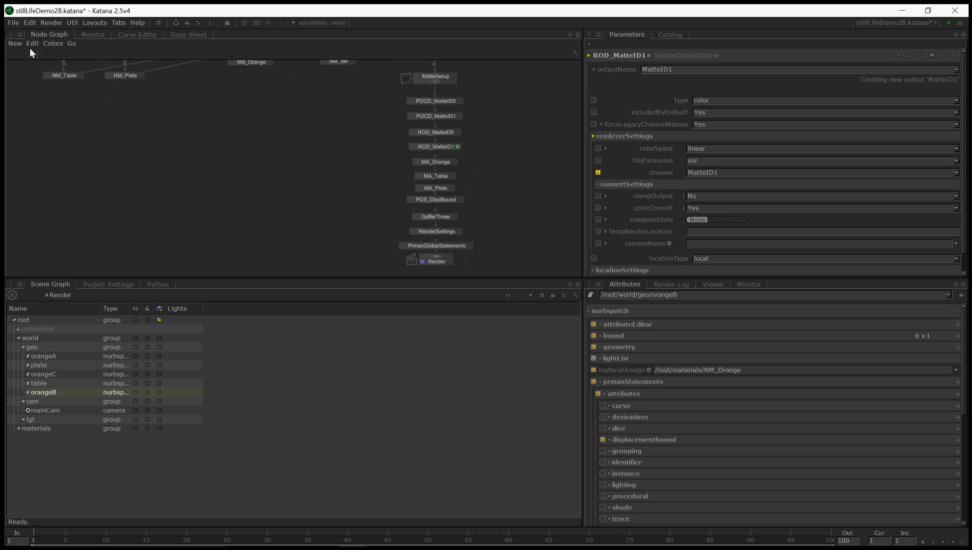
pyautogui.click(13, 24)
pyautogui.click(17, 72)
# Set the interactive outputs of the RenderSettings node to all
pyautogui.moveTo(482, 240); pyautogui.dragTo(460, 218, button='middle')
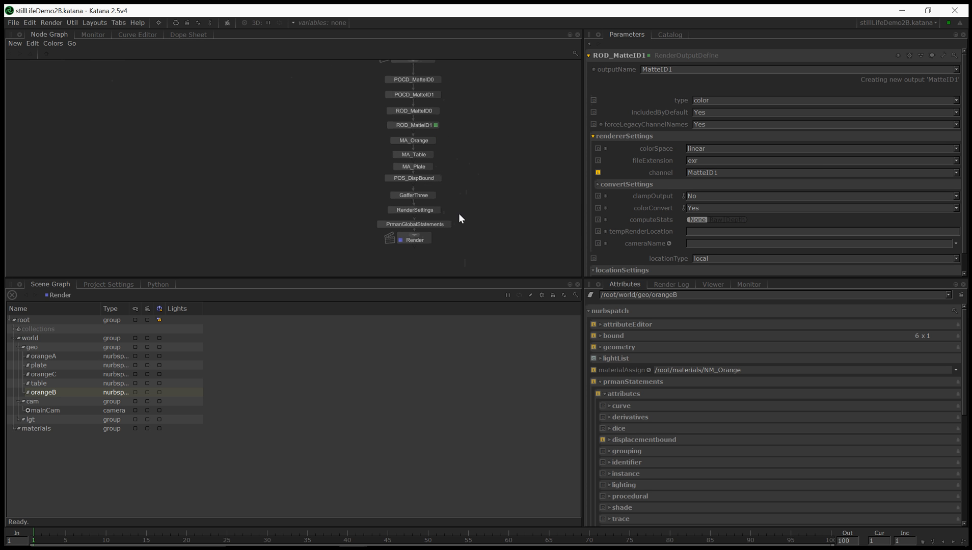
pyautogui.click(423, 211)
pyautogui.doubleClick(422, 211)
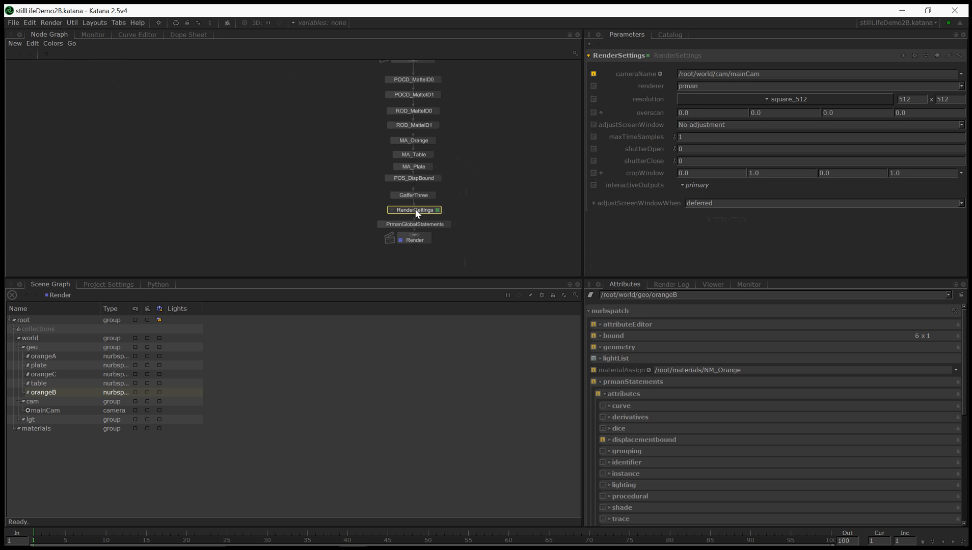
pyautogui.click(684, 185)
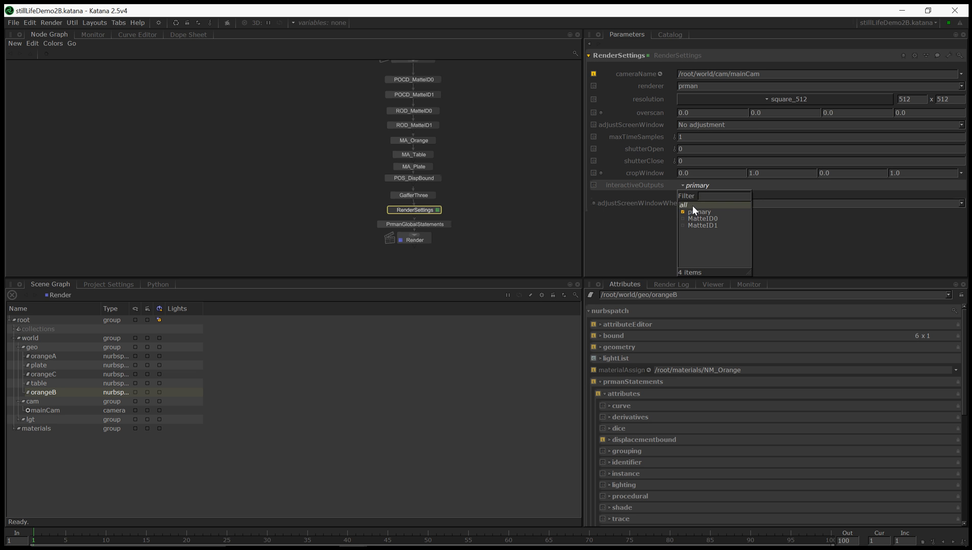
pyautogui.click(692, 205)
pyautogui.click(472, 249)
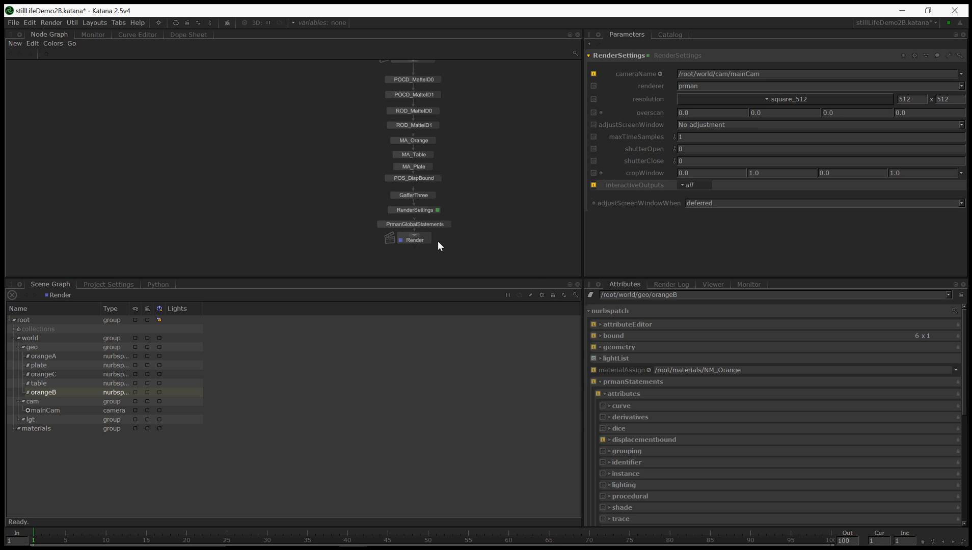
# Start a preview render from the Render node and load the earlier render as the back image in the Monitor
pyautogui.rightClick(417, 240)
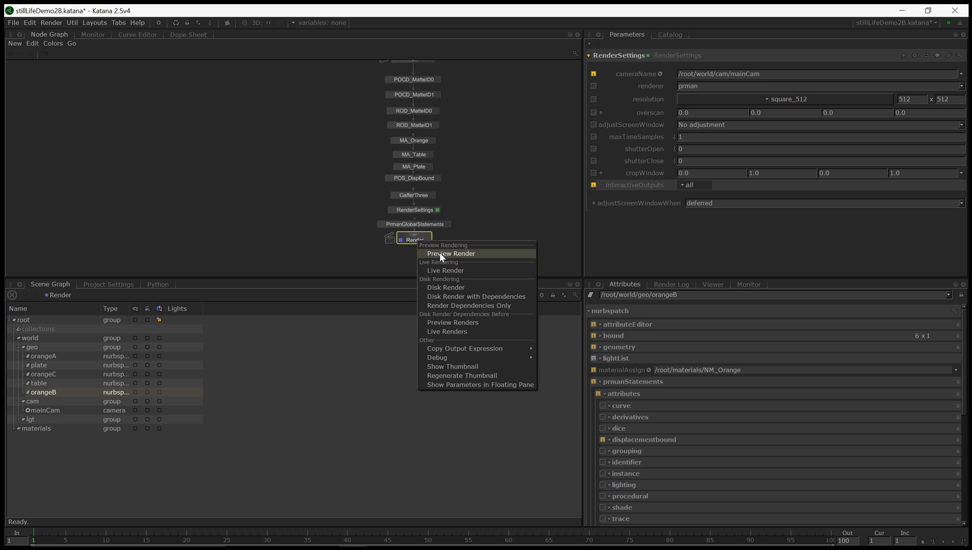
pyautogui.click(443, 254)
pyautogui.click(670, 35)
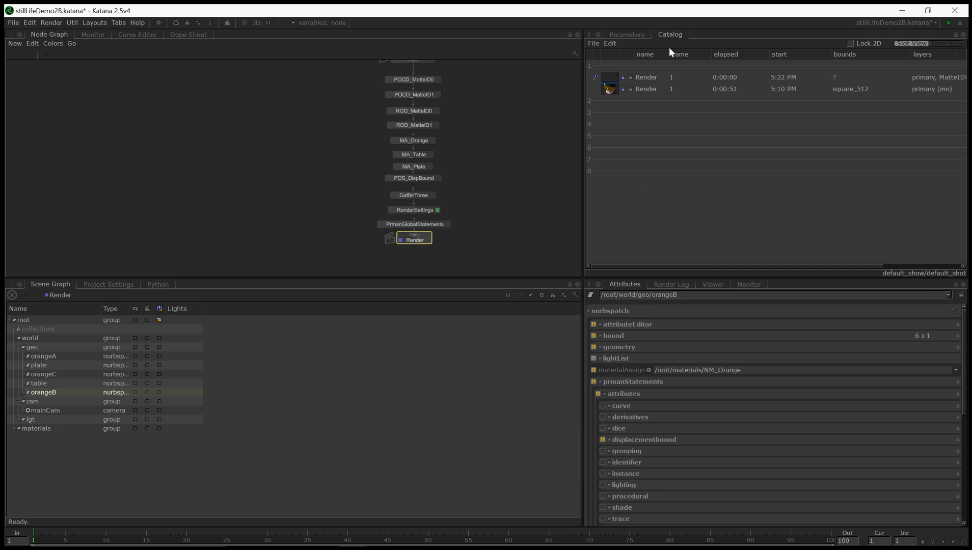
pyautogui.click(747, 283)
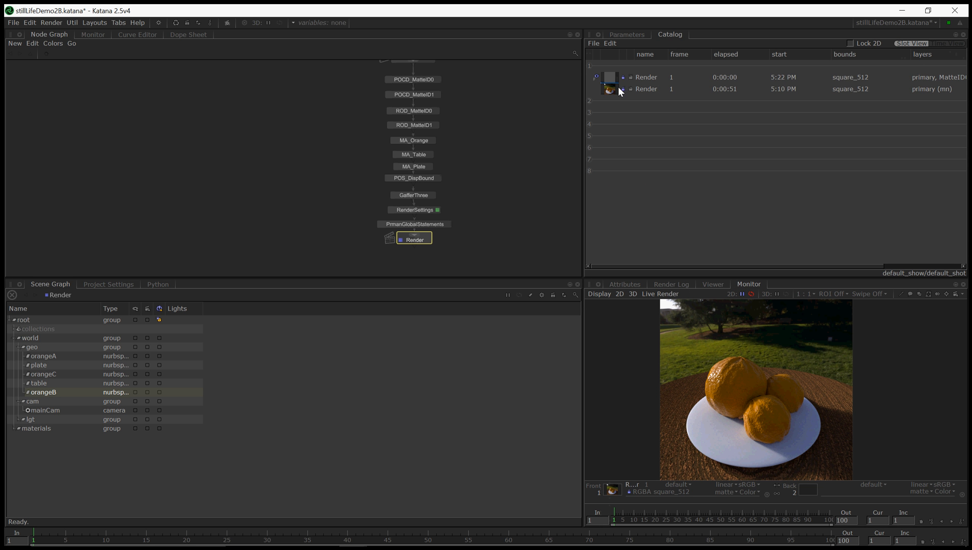
pyautogui.moveTo(619, 88); pyautogui.dragTo(808, 491)
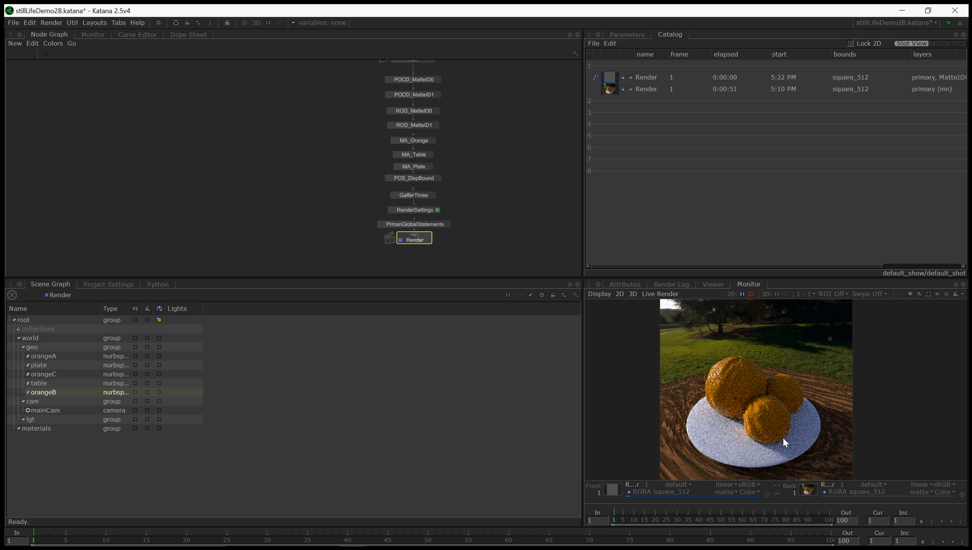
# Inspect the MatteID0 and MatteID1 outputs of the new render in the Monitor, and return to the default output
pyautogui.click(689, 483)
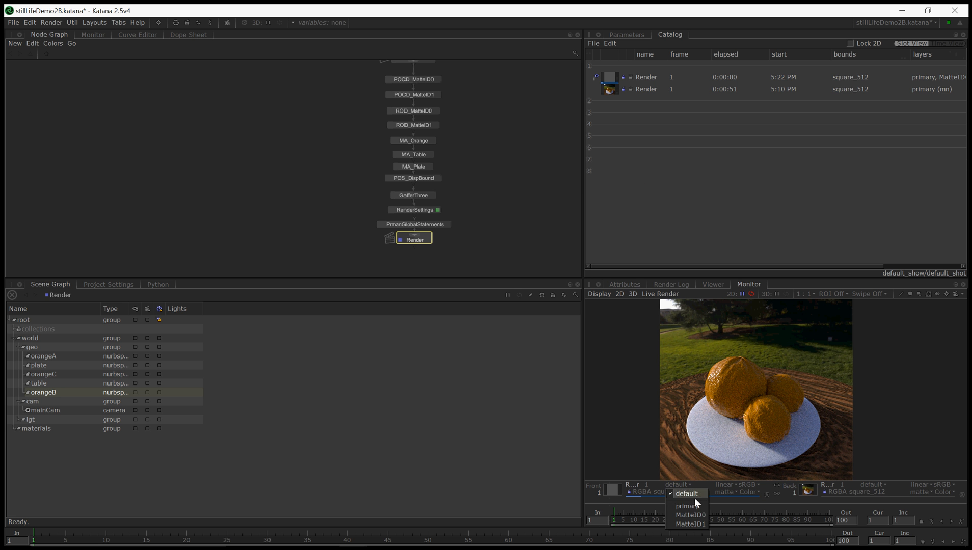
pyautogui.click(701, 516)
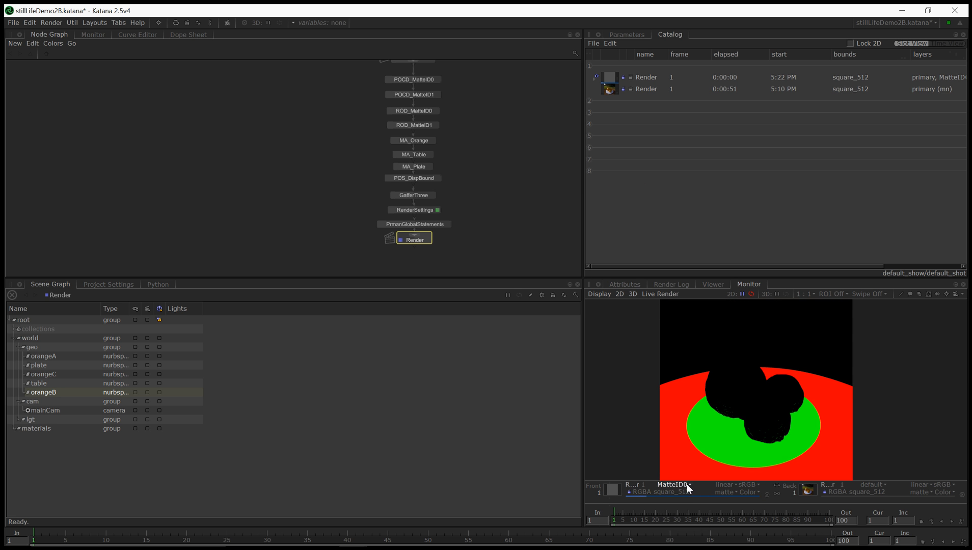
pyautogui.click(687, 484)
pyautogui.click(687, 524)
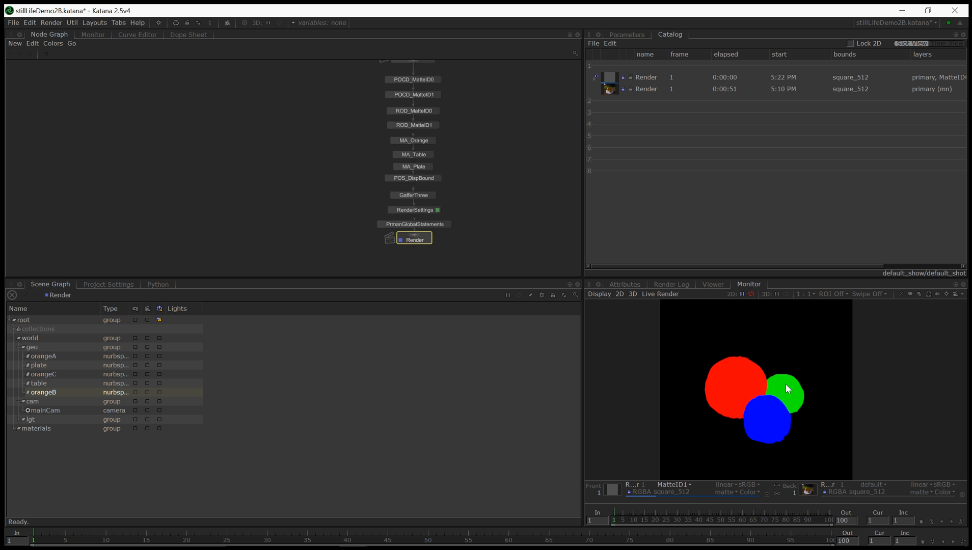
pyautogui.click(688, 484)
pyautogui.click(686, 515)
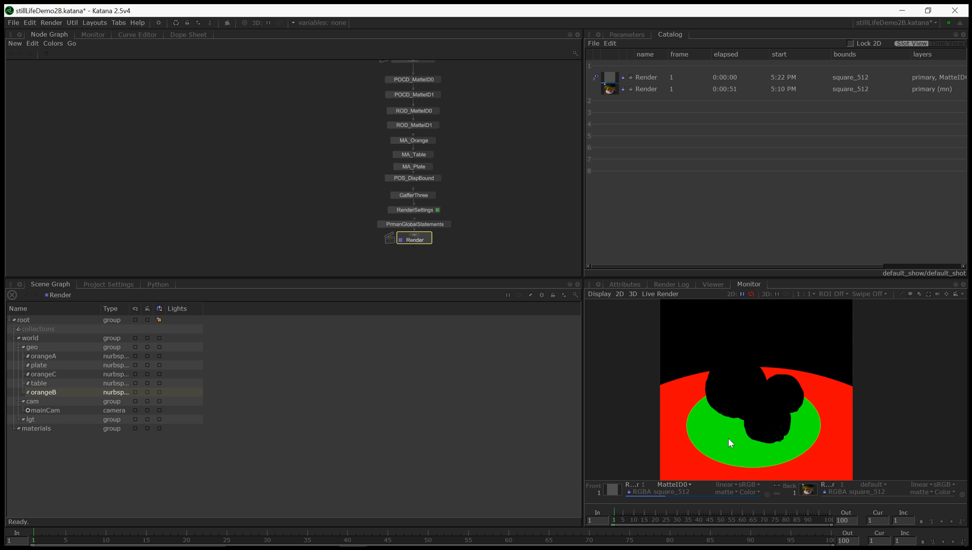
pyautogui.click(690, 485)
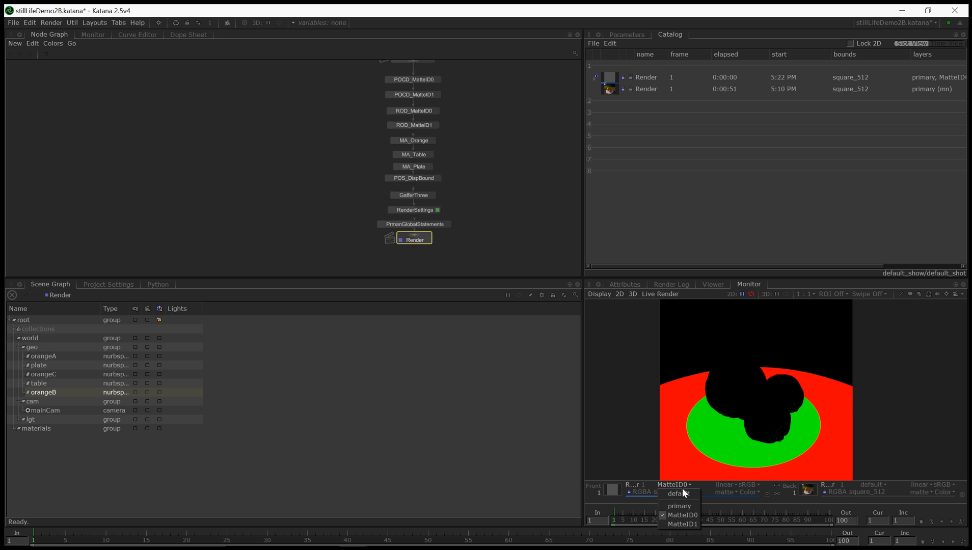
pyautogui.click(682, 492)
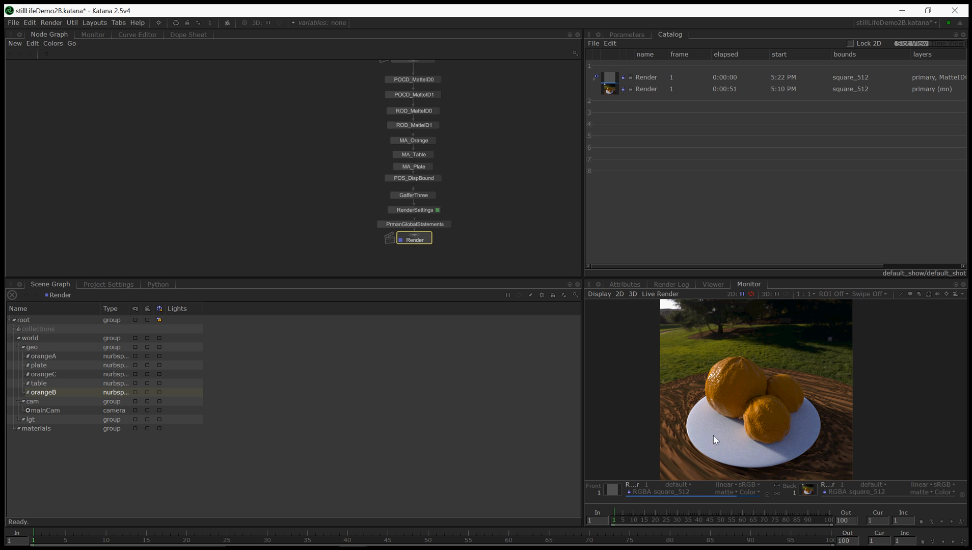
# Save the scene with the updated render settings
pyautogui.click(13, 26)
pyautogui.click(29, 78)
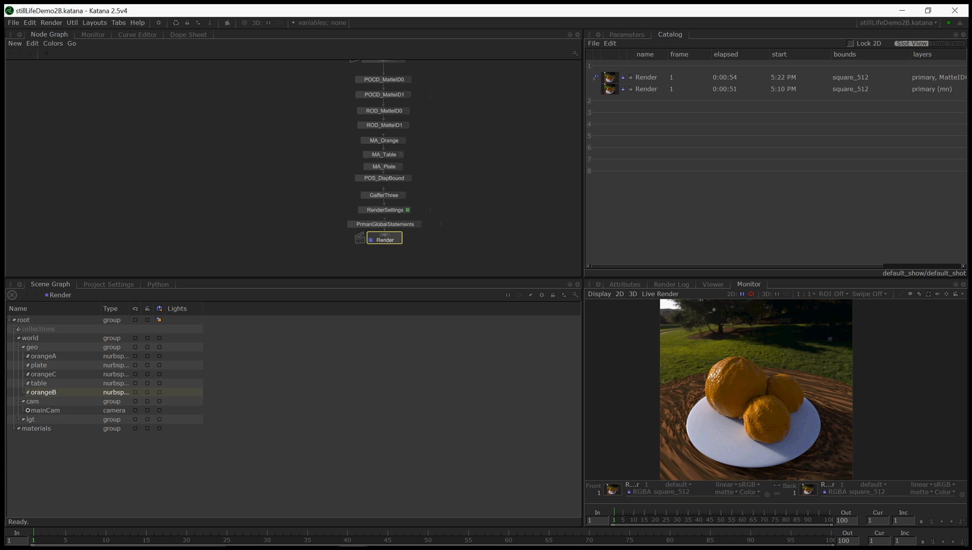
# Group POCD_MatteID0, POCD_MatteID1, ROD_MatteID0 and ROD_MatteID1 into a single Group node
pyautogui.moveTo(280, 119); pyautogui.dragTo(265, 137, button='middle')
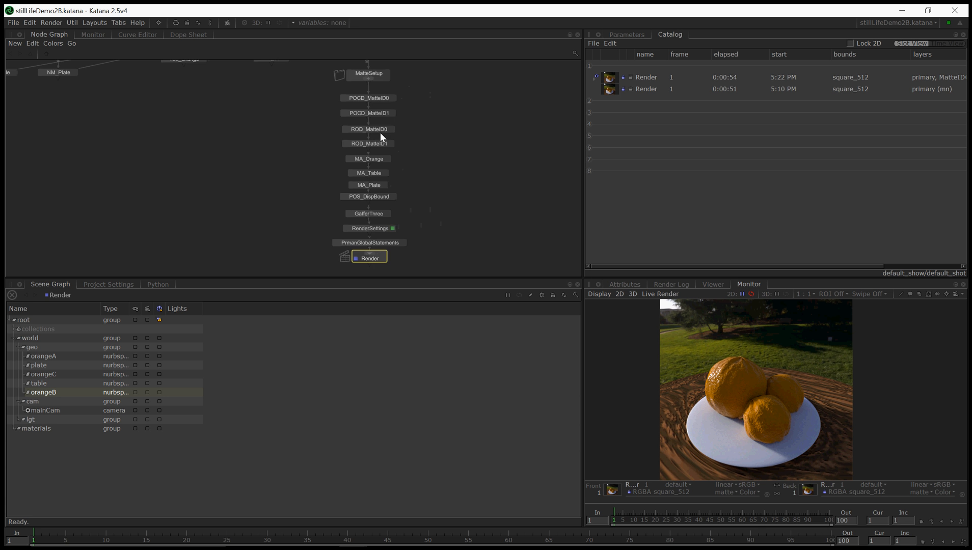
pyautogui.moveTo(379, 132); pyautogui.dragTo(373, 143, button='middle')
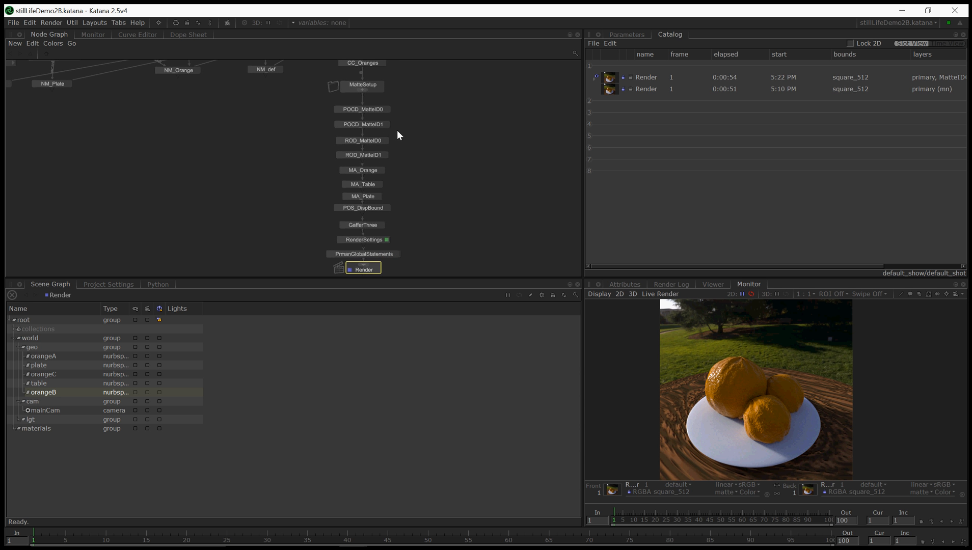
pyautogui.moveTo(414, 116)
pyautogui.mouseDown(button='middle')
pyautogui.moveTo(397, 203)
pyautogui.moveTo(383, 177)
pyautogui.moveTo(390, 192)
pyautogui.moveTo(408, 129)
pyautogui.mouseUp(button='middle')
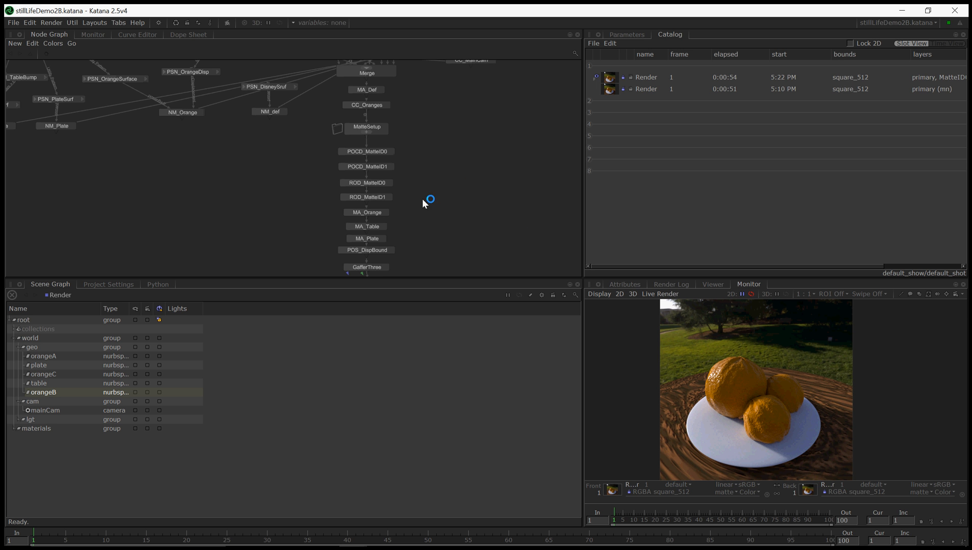
pyautogui.moveTo(426, 200); pyautogui.dragTo(432, 119, button='middle')
pyautogui.click(379, 186)
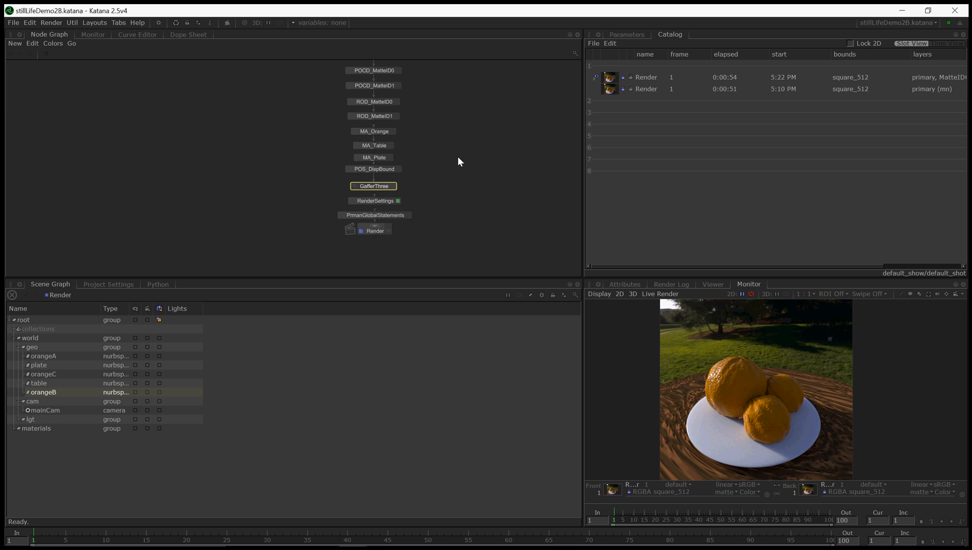
pyautogui.moveTo(457, 157); pyautogui.dragTo(458, 192, button='middle')
pyautogui.click(439, 162)
pyautogui.moveTo(434, 96); pyautogui.dragTo(352, 152)
pyautogui.moveTo(352, 153); pyautogui.dragTo(341, 183, button='middle')
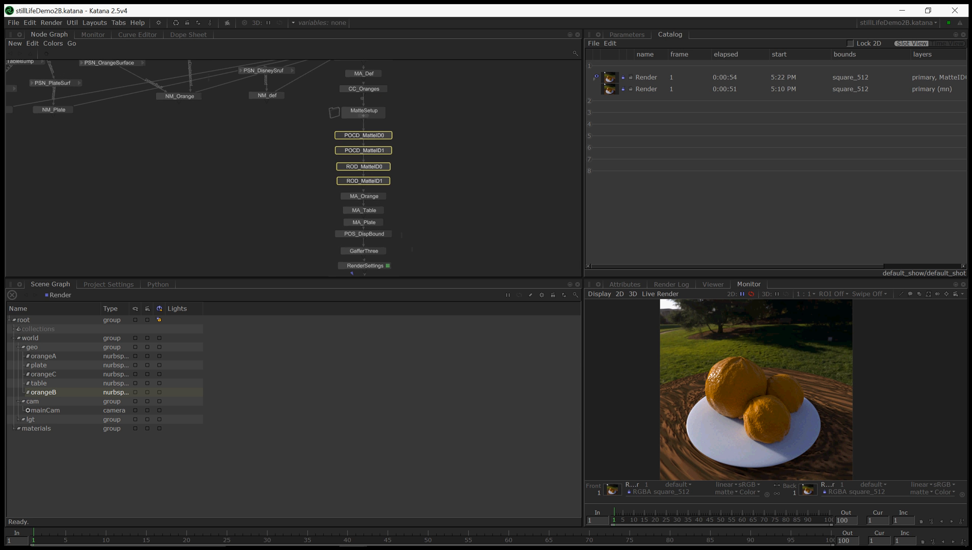
pyautogui.hotkey('ctrl', 'g')
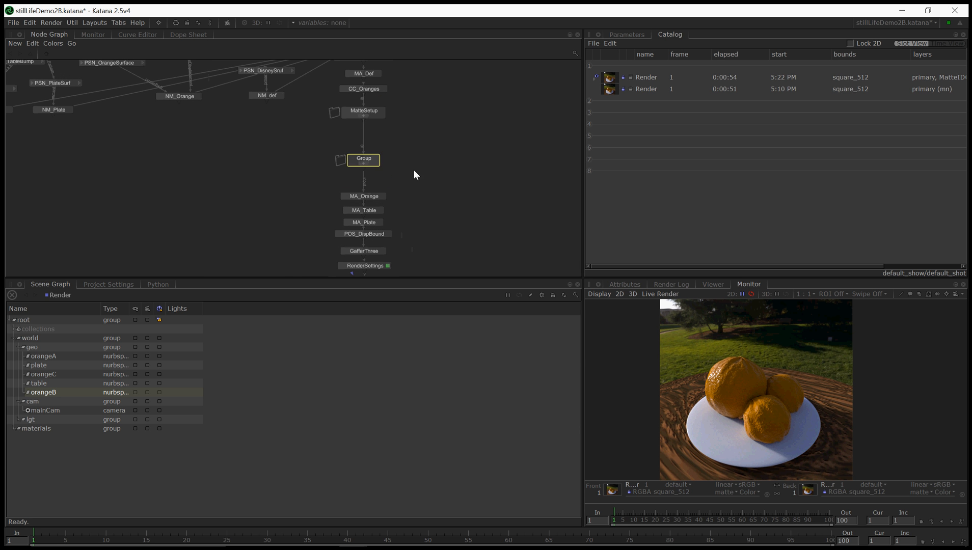
# Rename the new Group node to Matte_Outputs
pyautogui.moveTo(414, 176); pyautogui.dragTo(420, 202, button='middle')
pyautogui.click(381, 200)
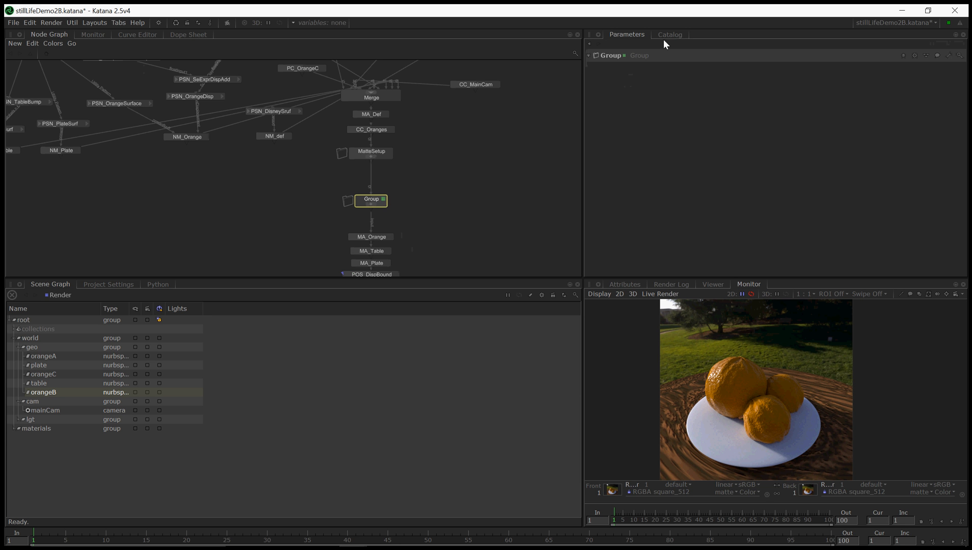
pyautogui.doubleClick(608, 59)
pyautogui.write('MAT')
pyautogui.press('BackSpace')
pyautogui.press('BackSpace')
pyautogui.write('atte_Outputs')
pyautogui.press('Return')
# Move Matte_Outputs up beneath MatteSetup and shift the nodes from MA_Orange to Render up to close the gap
pyautogui.moveTo(396, 202); pyautogui.dragTo(380, 170)
pyautogui.moveTo(423, 214); pyautogui.dragTo(435, 152, button='middle')
pyautogui.moveTo(457, 159); pyautogui.dragTo(379, 266)
pyautogui.moveTo(393, 169); pyautogui.dragTo(389, 127)
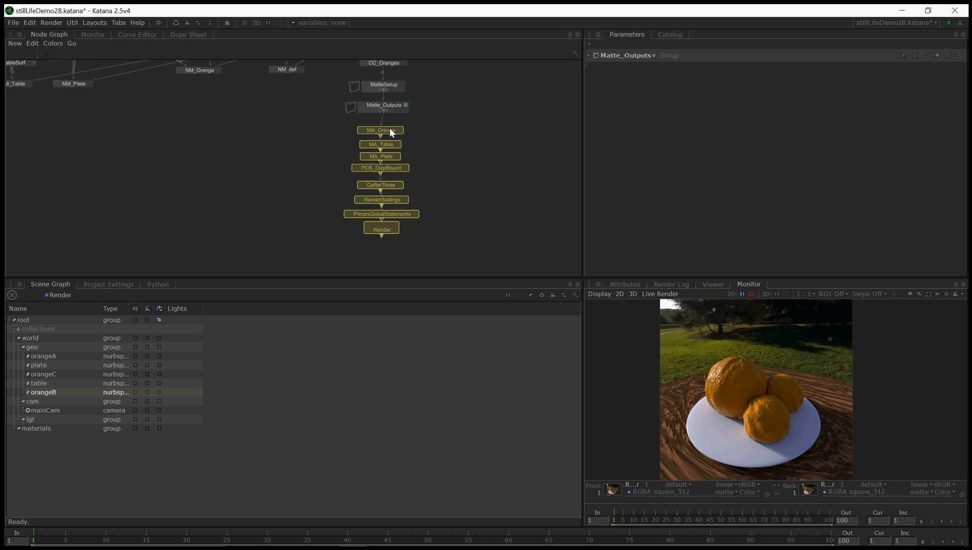
pyautogui.moveTo(436, 134); pyautogui.dragTo(406, 174, button='middle')
pyautogui.click(425, 171)
# Add a light filter to the PxrDomeLight in the GafferThree node
pyautogui.doubleClick(372, 221)
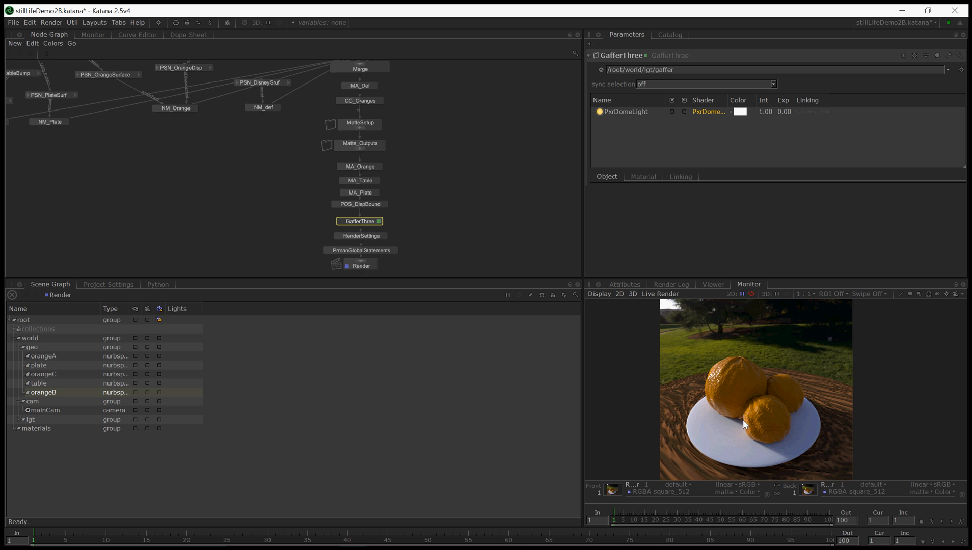
pyautogui.click(627, 114)
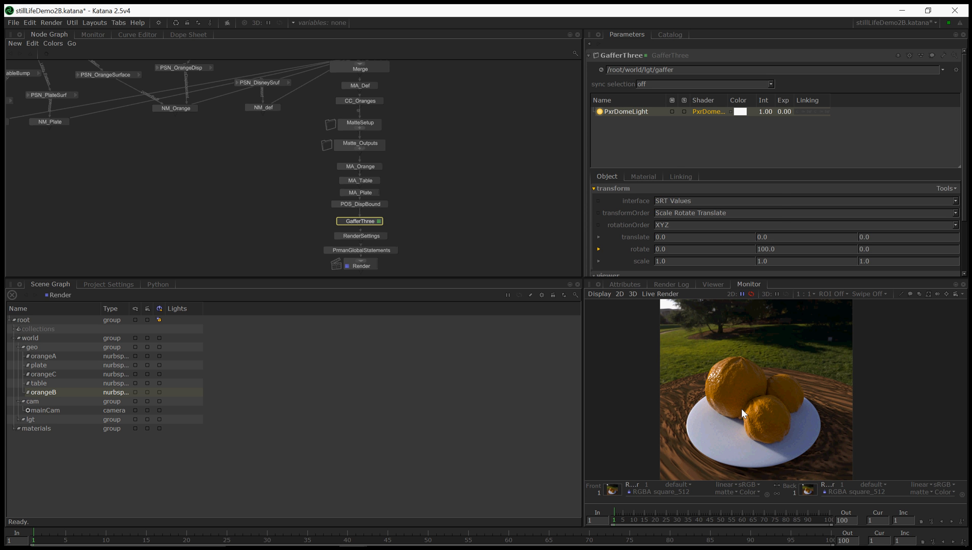
pyautogui.rightClick(623, 112)
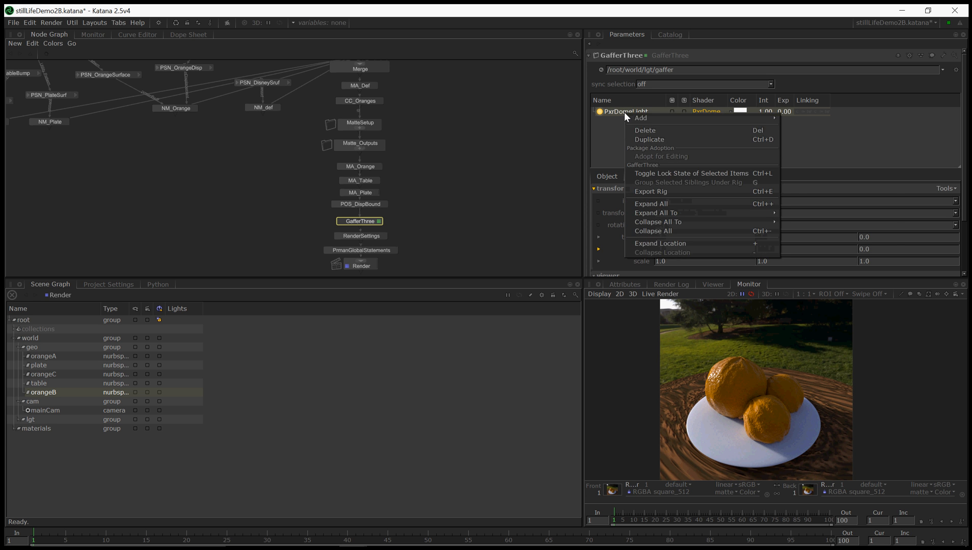
pyautogui.moveTo(659, 119)
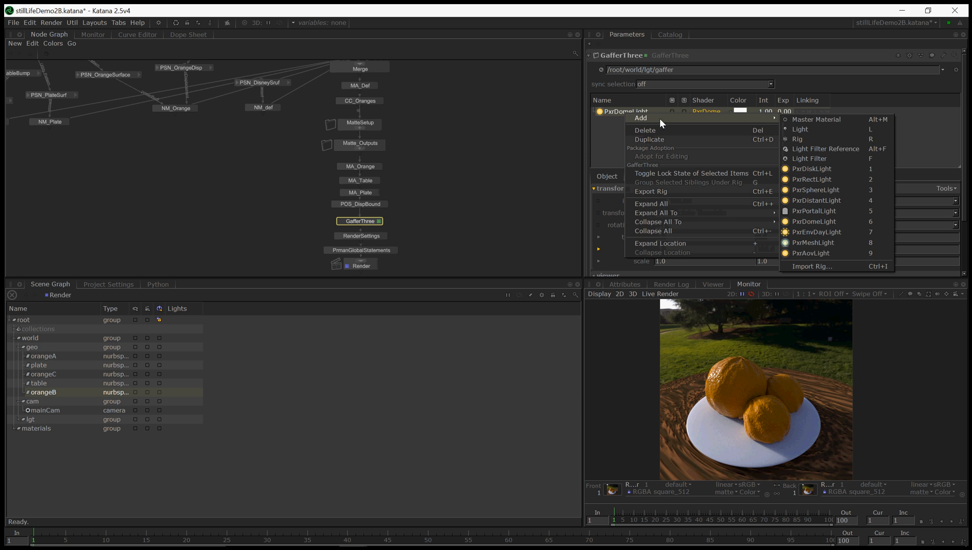
pyautogui.click(823, 160)
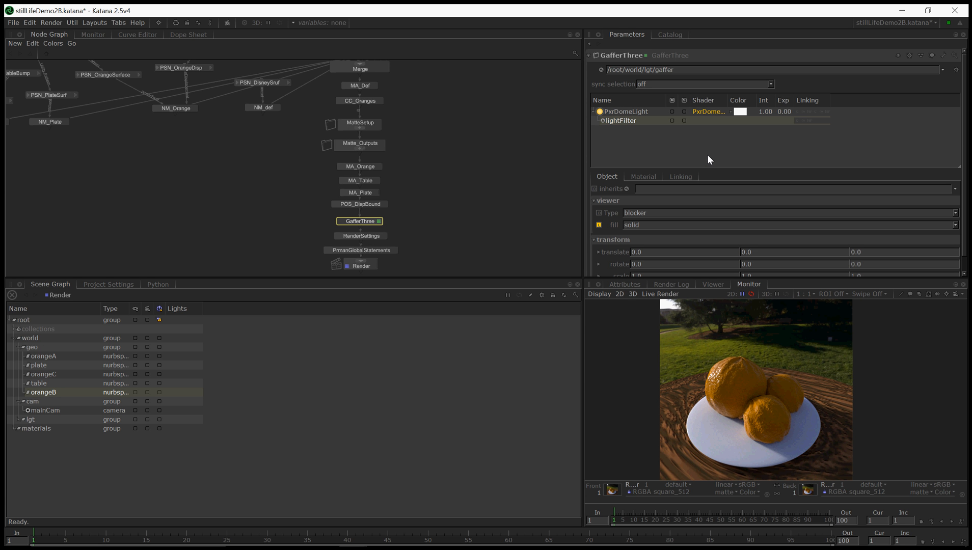
pyautogui.scroll(-1, 648, 175)
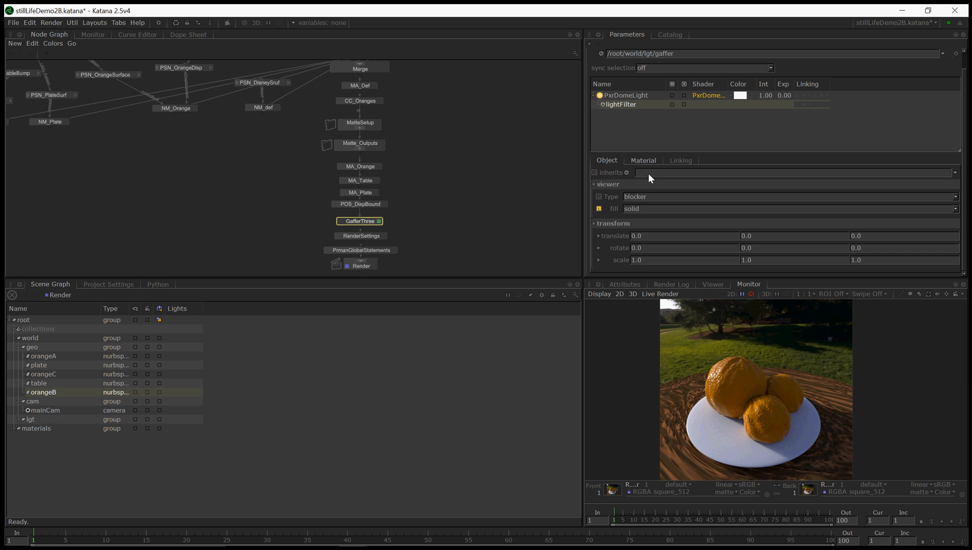
pyautogui.click(647, 161)
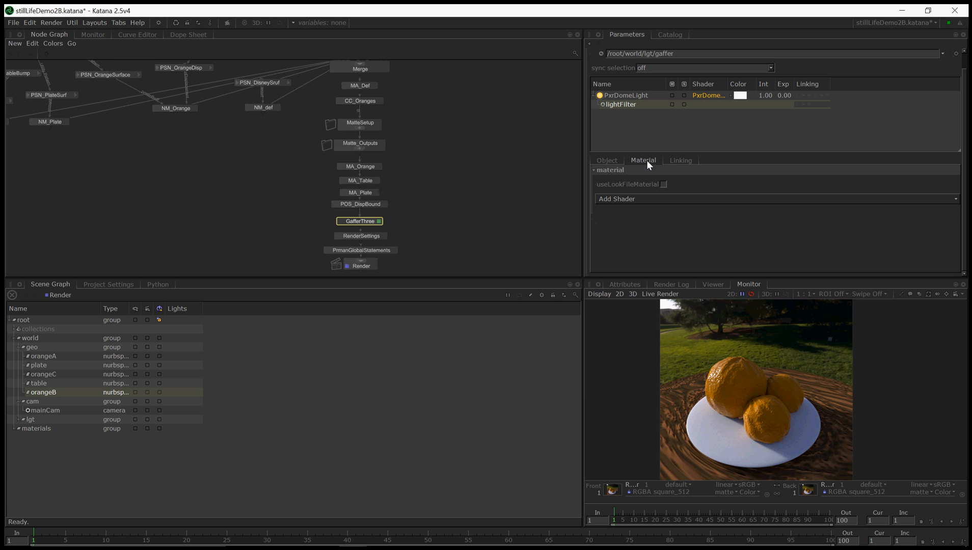
pyautogui.click(652, 199)
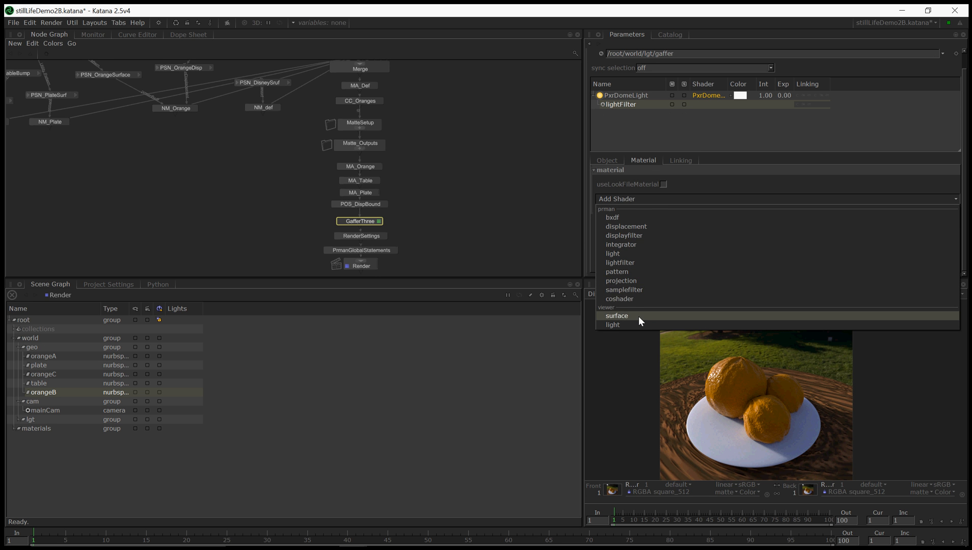
pyautogui.click(616, 166)
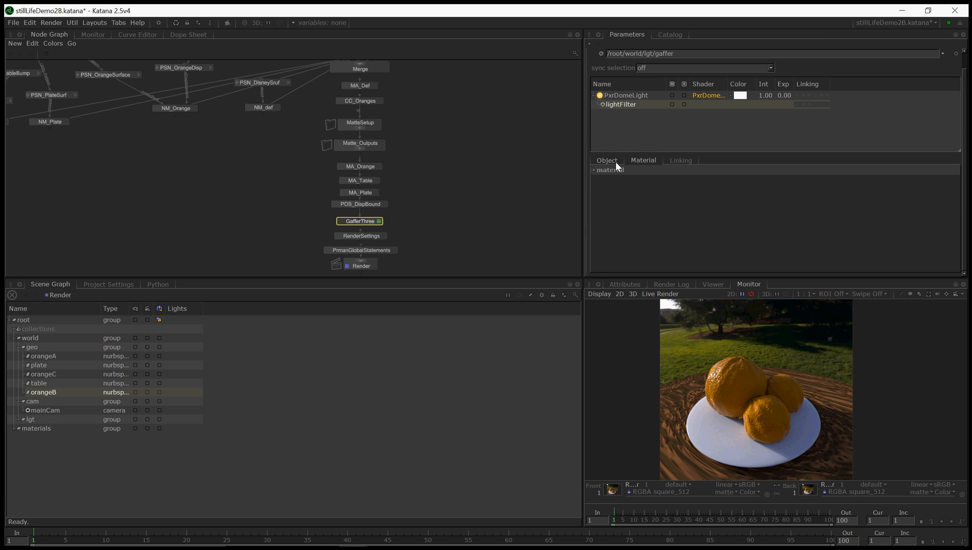
pyautogui.click(614, 161)
pyautogui.click(647, 197)
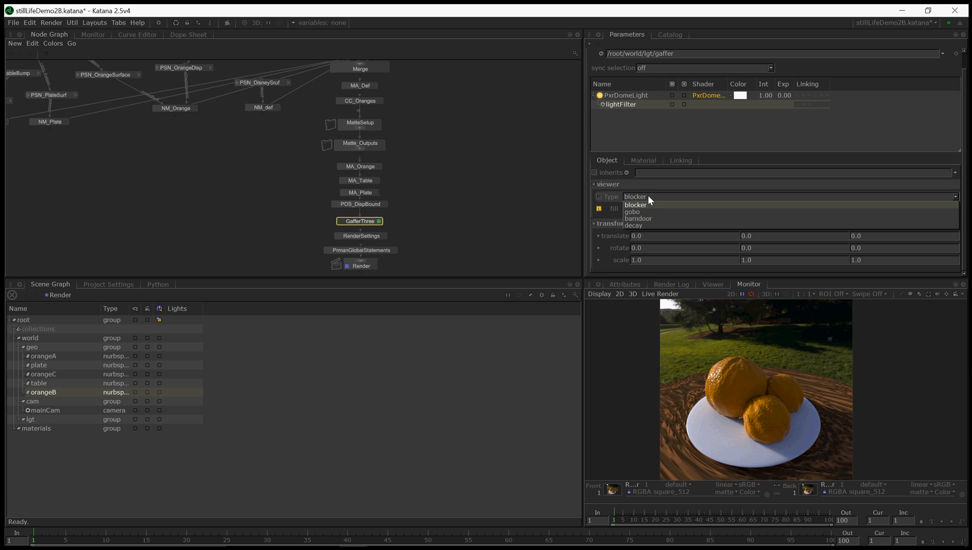
pyautogui.click(648, 196)
# Add a lightfilter shader to the dome light filter's material and choose PxrBlockerLightFilter
pyautogui.click(644, 161)
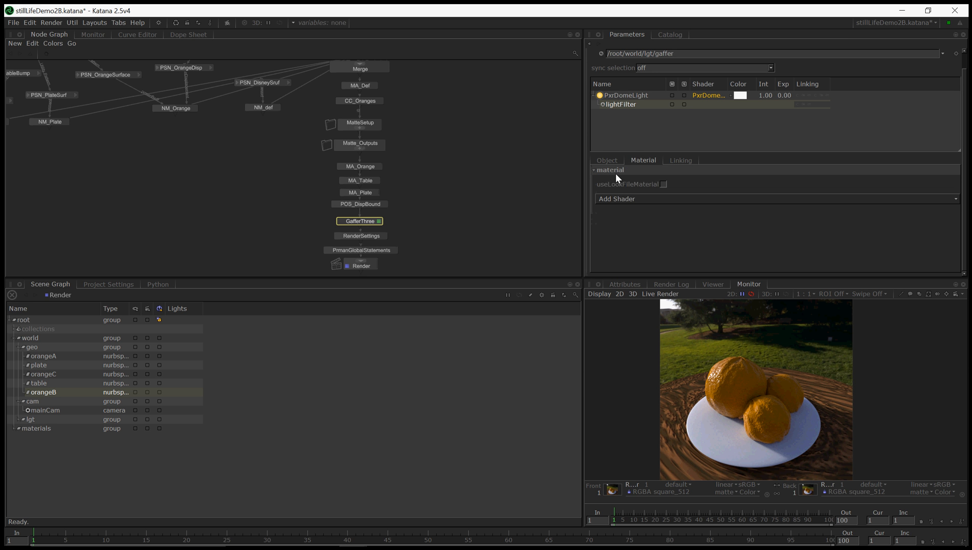
pyautogui.click(644, 198)
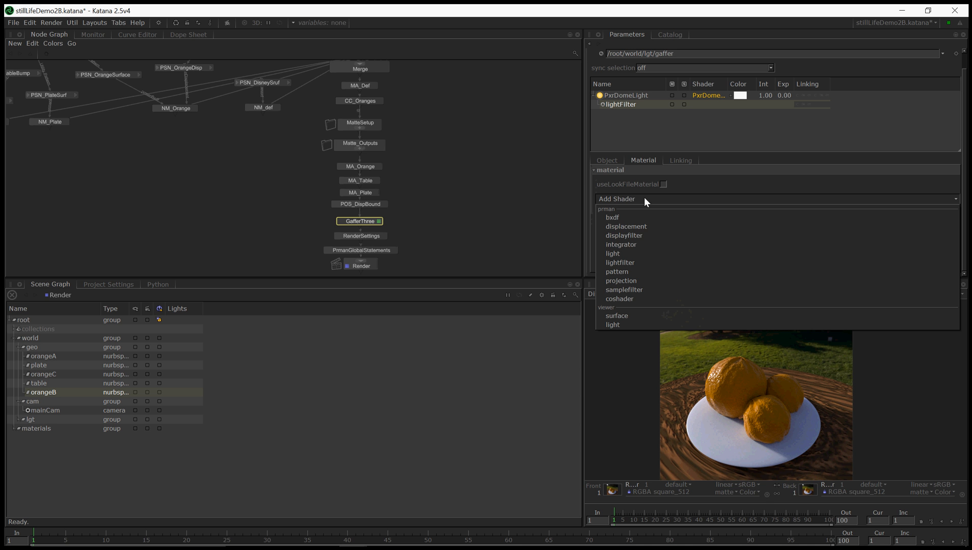
pyautogui.click(634, 263)
pyautogui.click(753, 216)
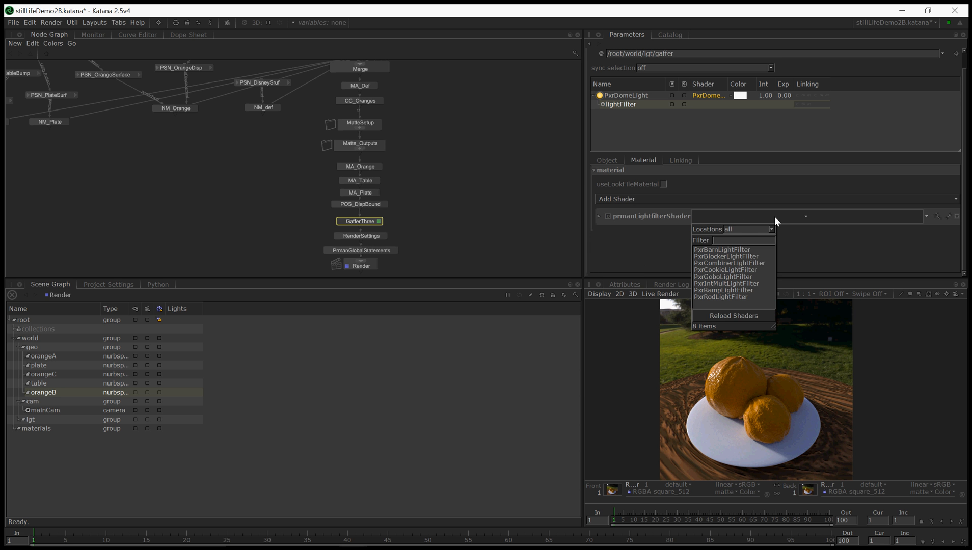
pyautogui.click(735, 256)
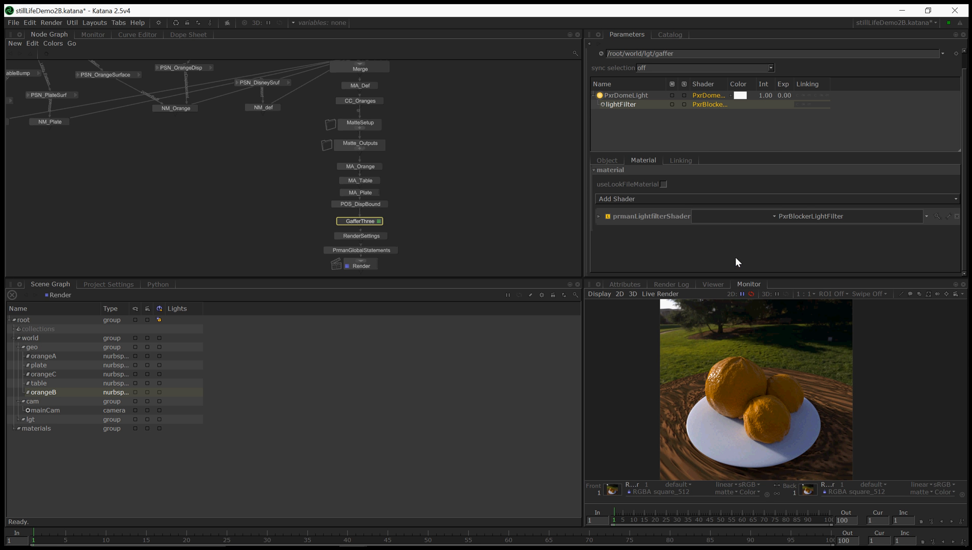
# Expand the PxrBlockerLightFilter shader to show its Rod Shape and Multiplier parameters
pyautogui.click(607, 161)
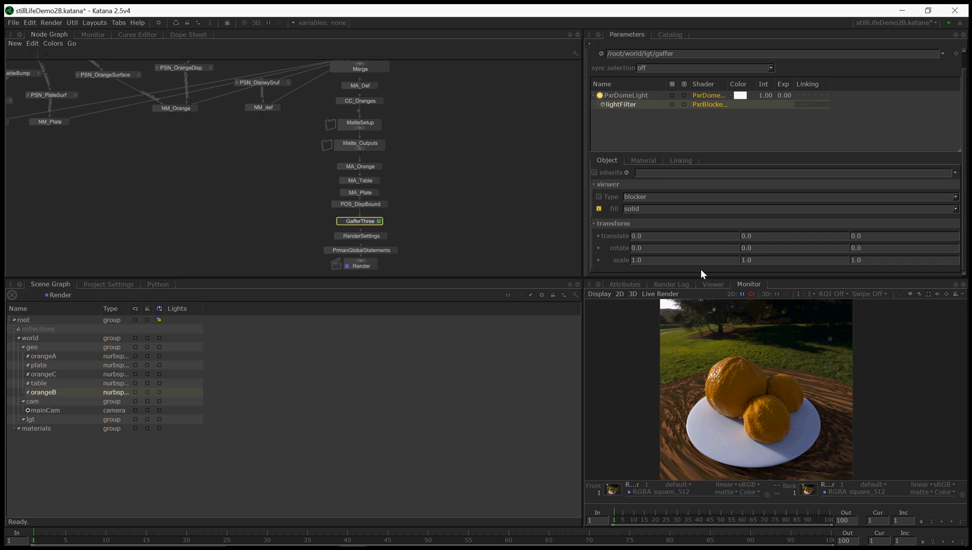
pyautogui.click(637, 161)
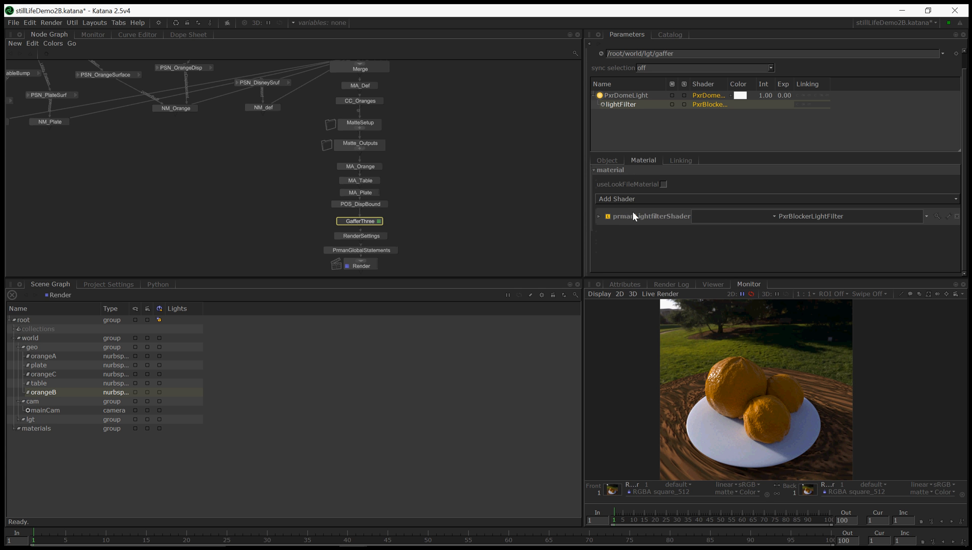
pyautogui.click(599, 216)
pyautogui.scroll(-3, 631, 209)
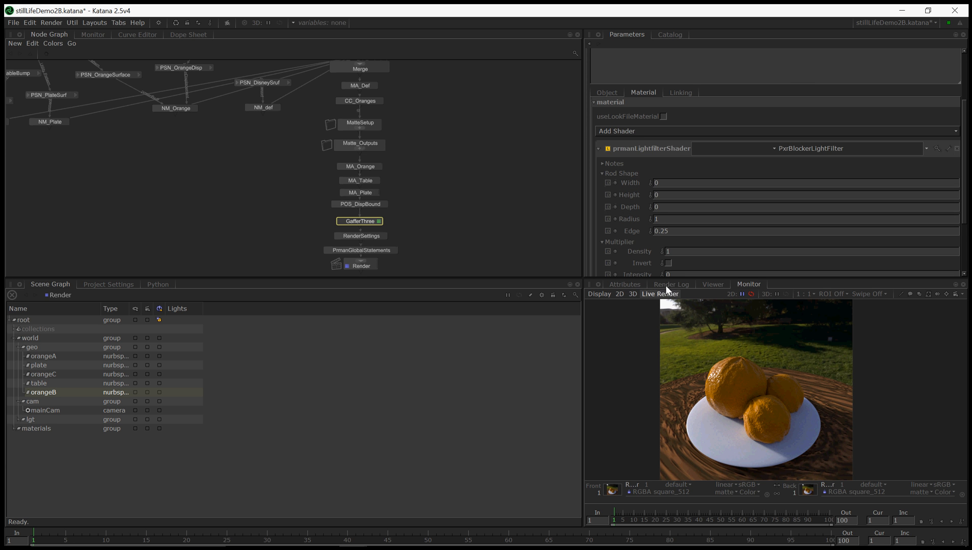
# Show the 3D scene in the Viewer, expand lgt and gaffer in the scene hierarchy, and select lightFilter
pyautogui.click(713, 285)
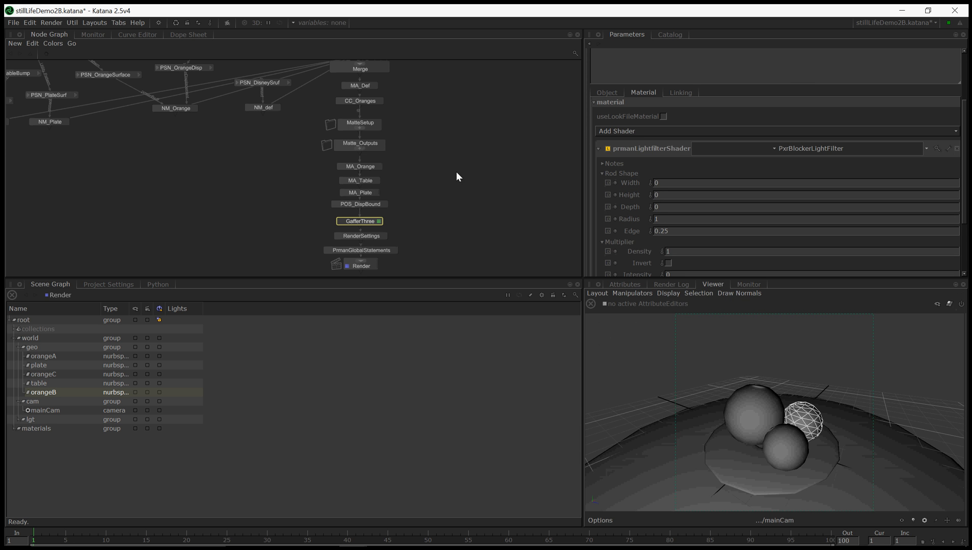
pyautogui.click(17, 419)
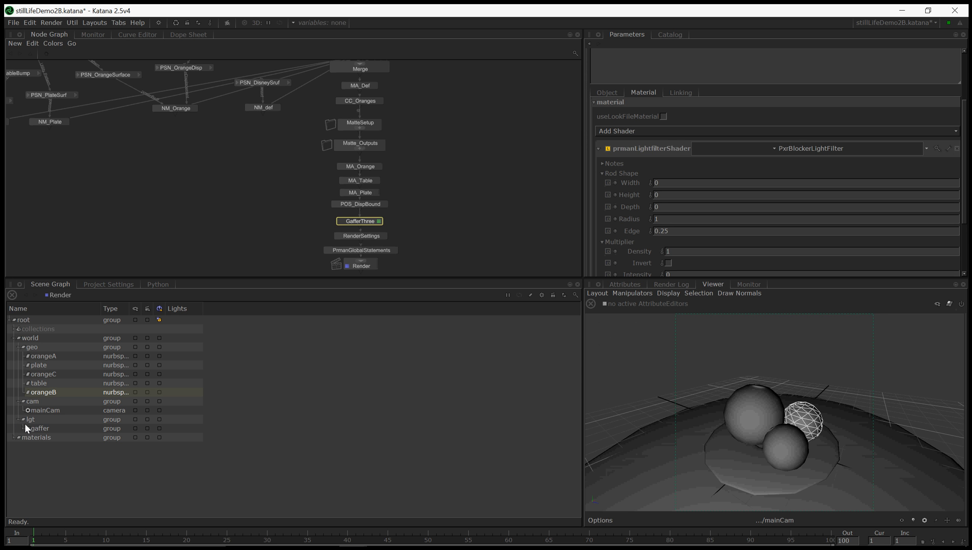
pyautogui.click(26, 429)
pyautogui.click(23, 429)
pyautogui.click(29, 436)
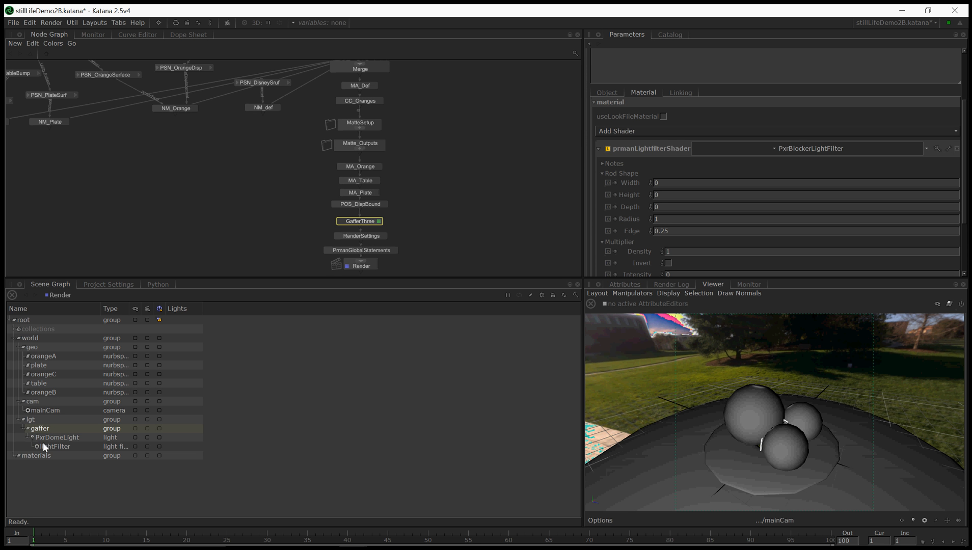
pyautogui.click(51, 445)
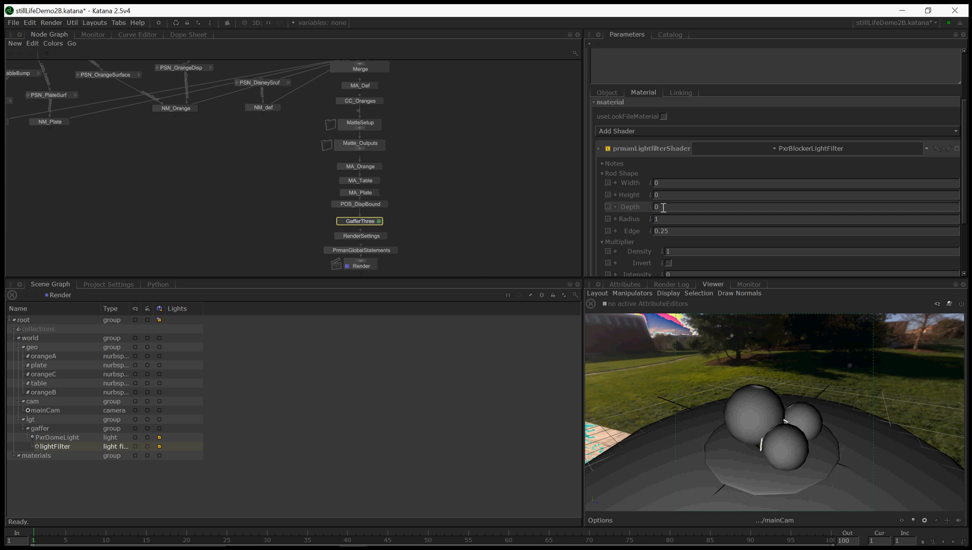
# Start a live render from the Render node
pyautogui.click(360, 265)
pyautogui.rightClick(360, 264)
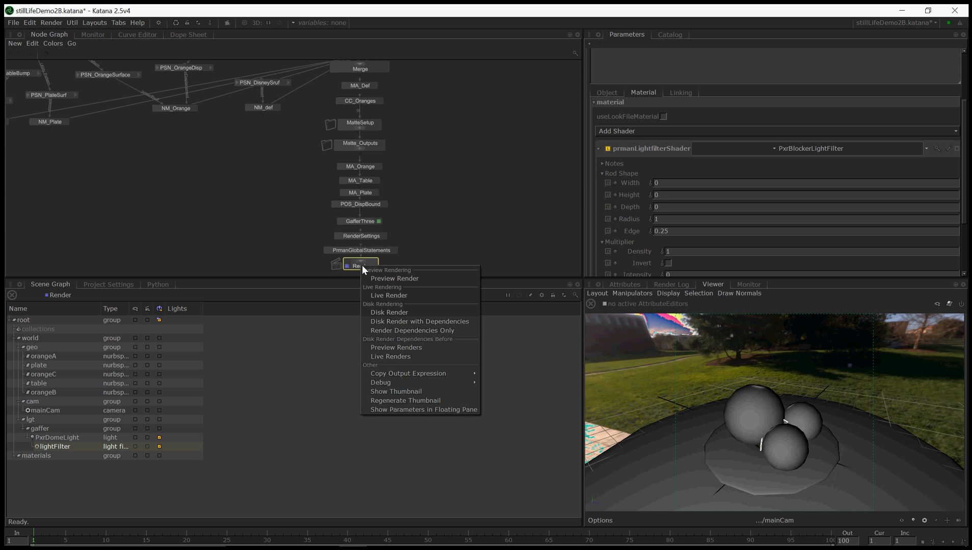
pyautogui.click(385, 295)
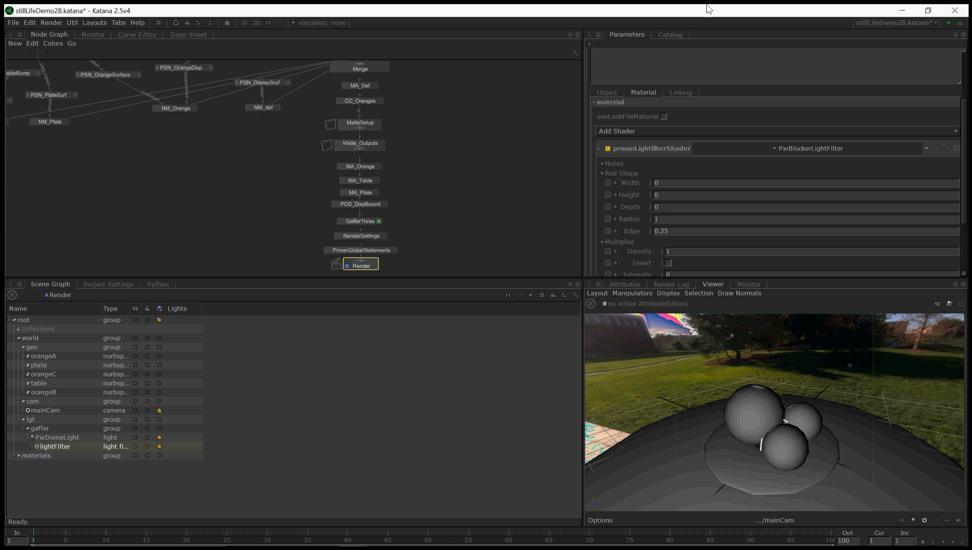
# Load the new live render into the Monitor for comparison with the previous render
pyautogui.click(670, 34)
pyautogui.click(747, 285)
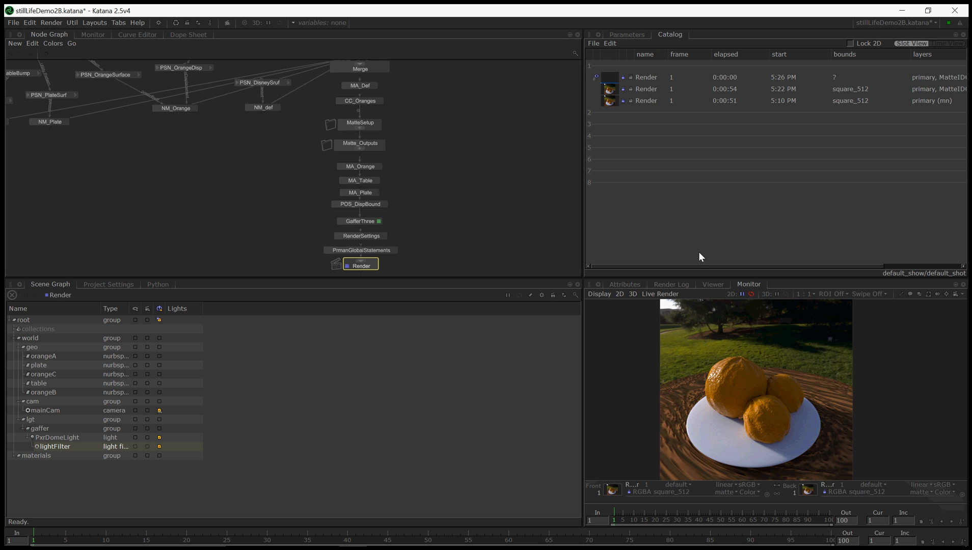
pyautogui.moveTo(614, 77); pyautogui.dragTo(804, 487)
pyautogui.press('`')
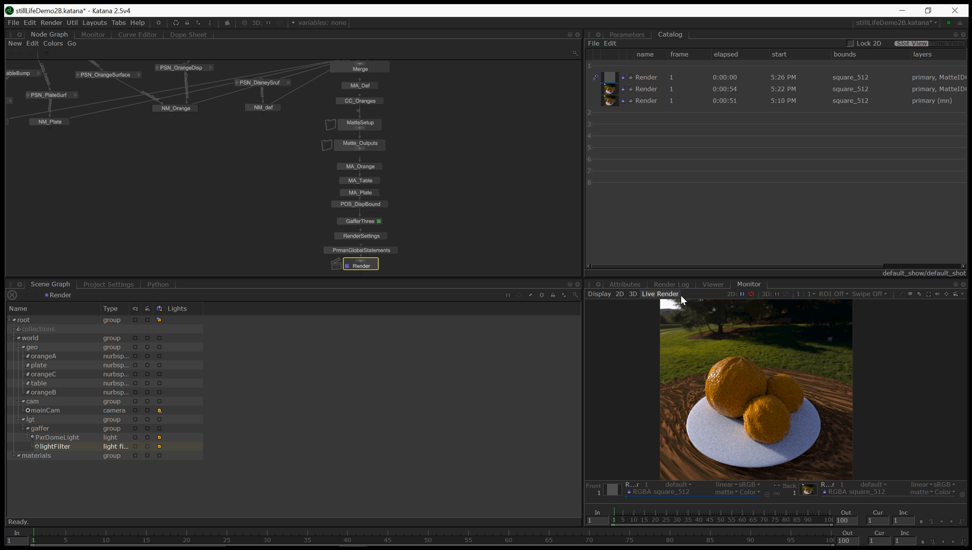
# Test the blocker filter's Rod Shape radius at 5, 1 and 0.5 in the live render
pyautogui.click(633, 34)
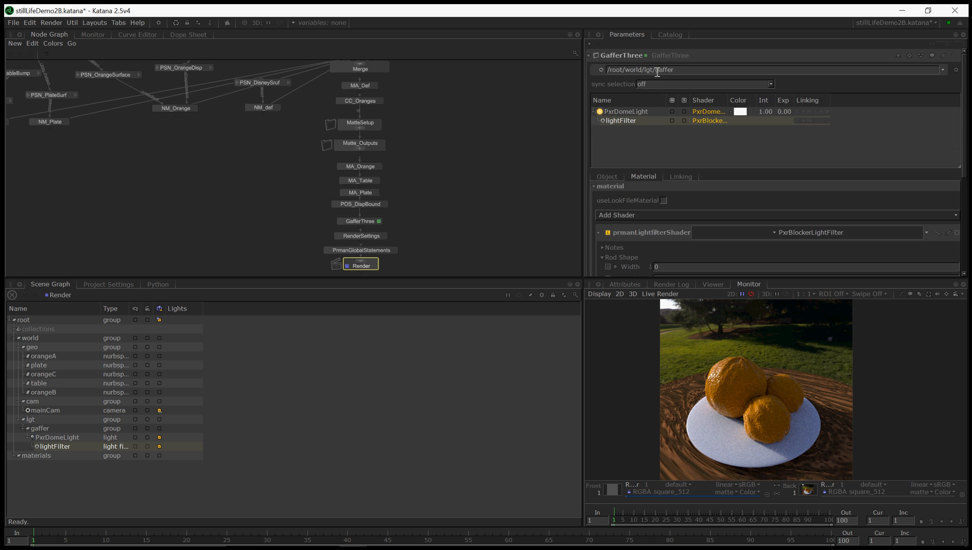
pyautogui.scroll(-3, 688, 71)
pyautogui.click(669, 190)
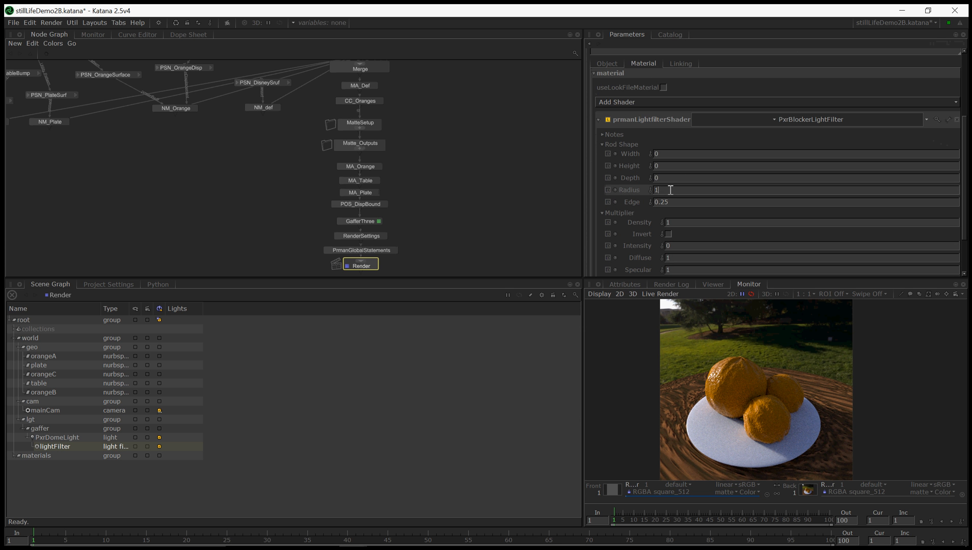
pyautogui.write('5')
pyautogui.press('Return')
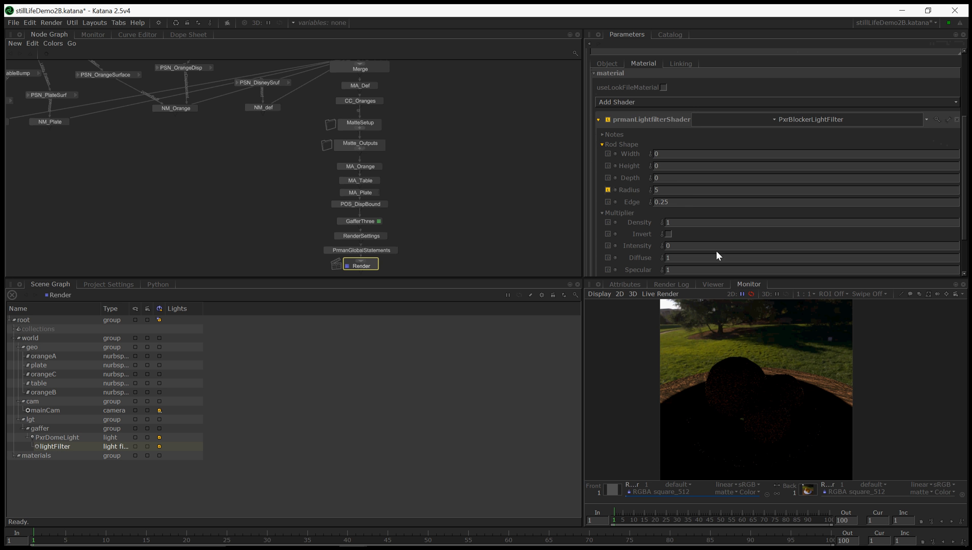
pyautogui.click(676, 190)
pyautogui.write('1')
pyautogui.press('Return')
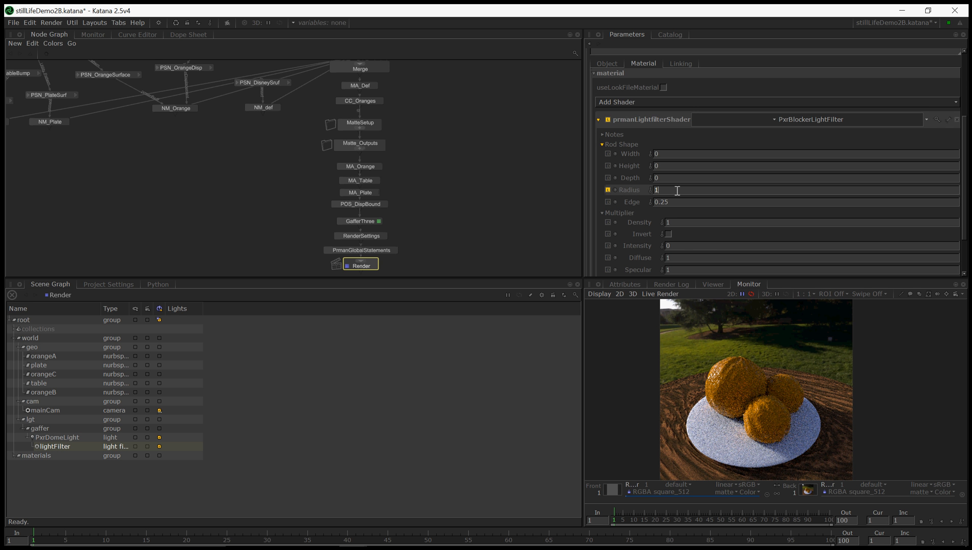
pyautogui.write('0.5')
pyautogui.press('Return')
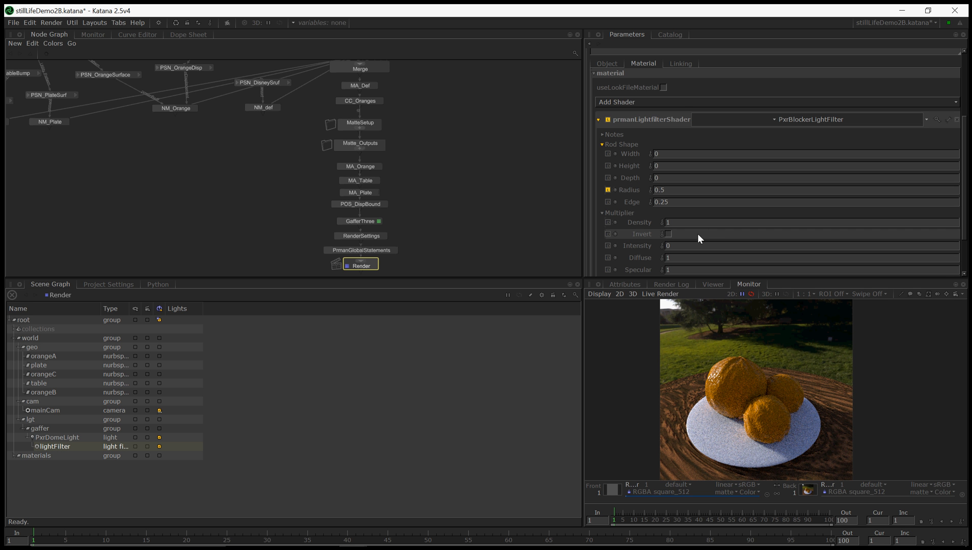
# Set the blocker filter's Rod Shape edge to 0.5 and radius to 0.8, comparing the live render with the previous one
pyautogui.click(678, 200)
pyautogui.press('BackSpace')
pyautogui.press('BackSpace')
pyautogui.write('5')
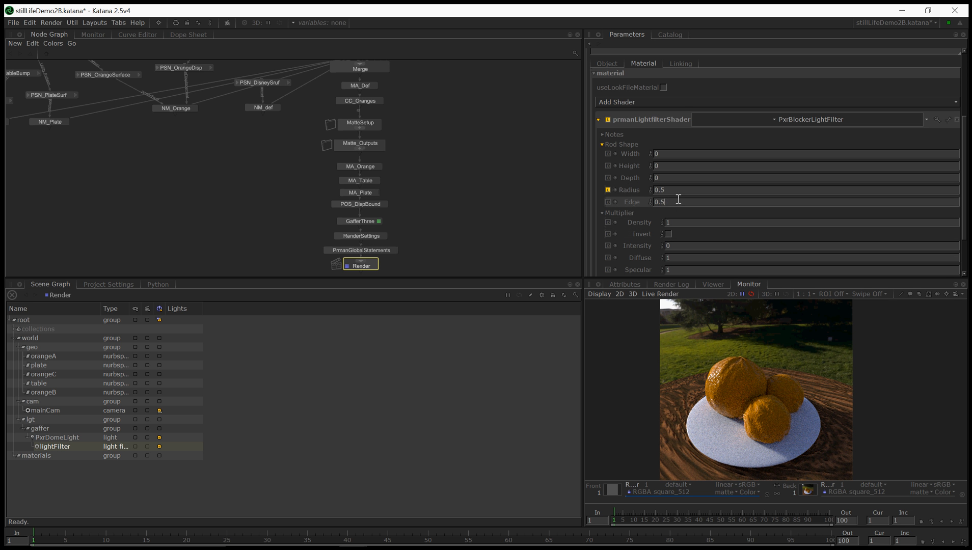
pyautogui.press('Return')
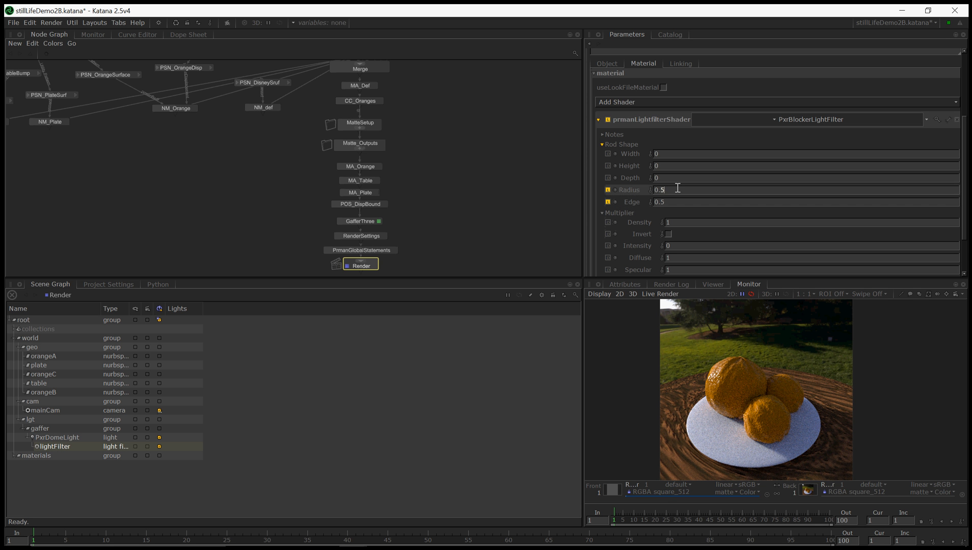
pyautogui.press('Return')
pyautogui.click(767, 494)
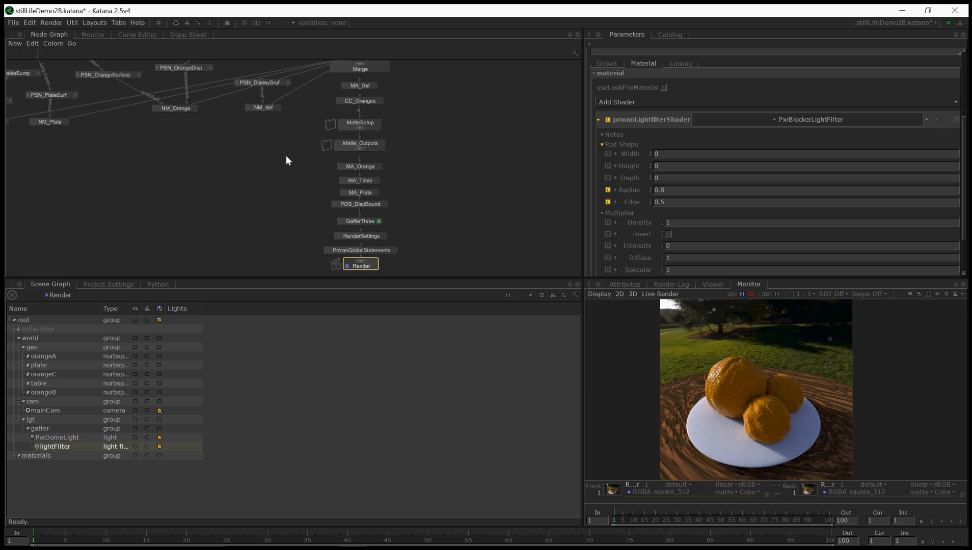
# Save the scene under its existing file name
pyautogui.click(13, 22)
pyautogui.click(26, 74)
# Add a rig to the GafferThree node's light list
pyautogui.moveTo(435, 189); pyautogui.dragTo(441, 146, button='middle')
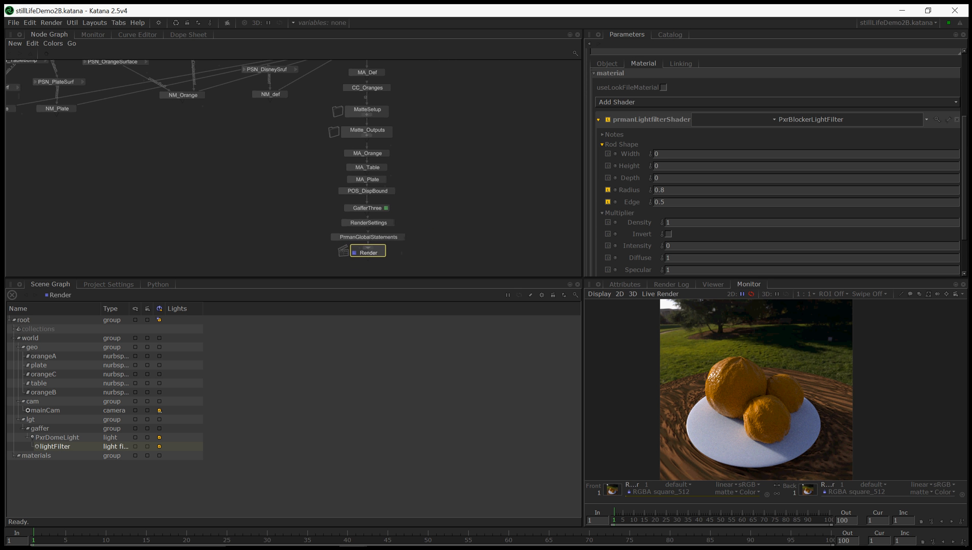
pyautogui.click(368, 208)
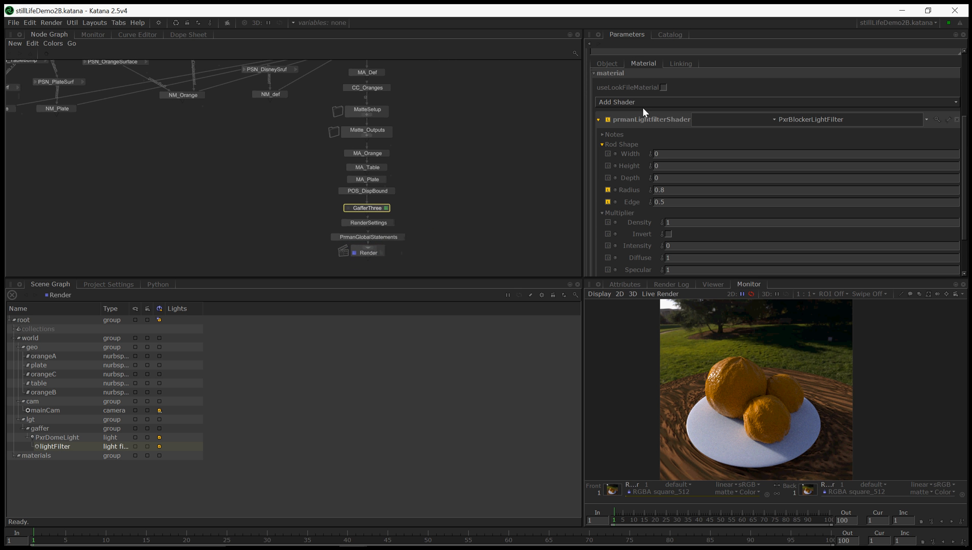
pyautogui.click(608, 63)
pyautogui.scroll(3, 661, 106)
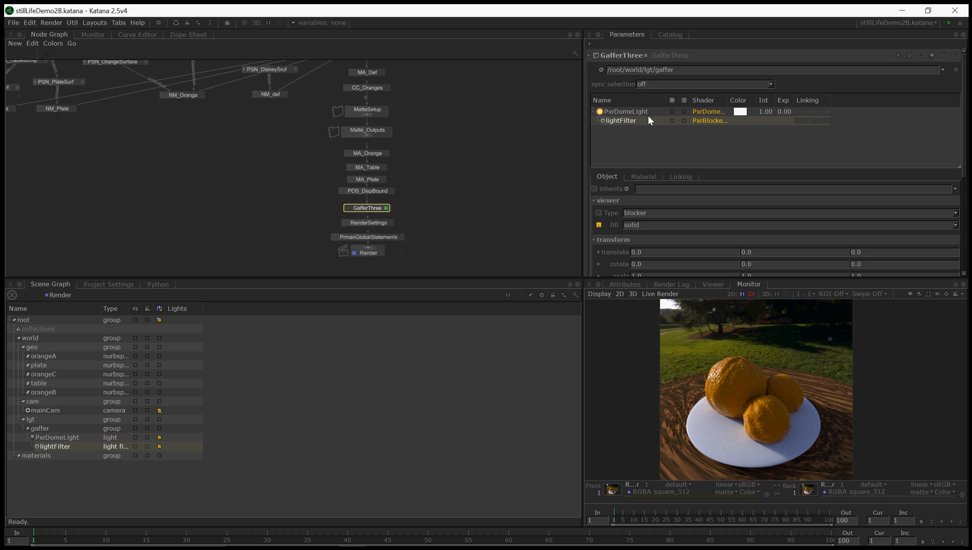
pyautogui.rightClick(602, 146)
pyautogui.moveTo(615, 149)
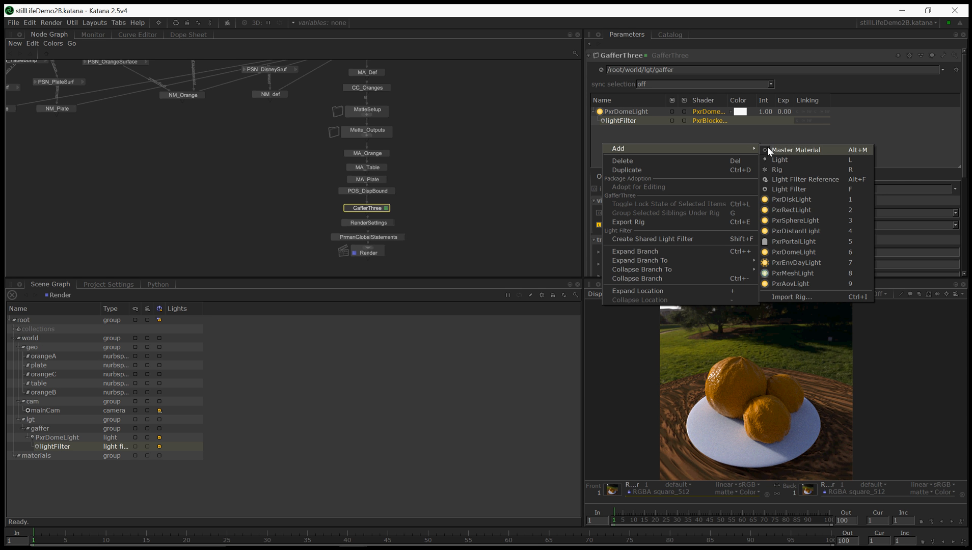
pyautogui.click(785, 168)
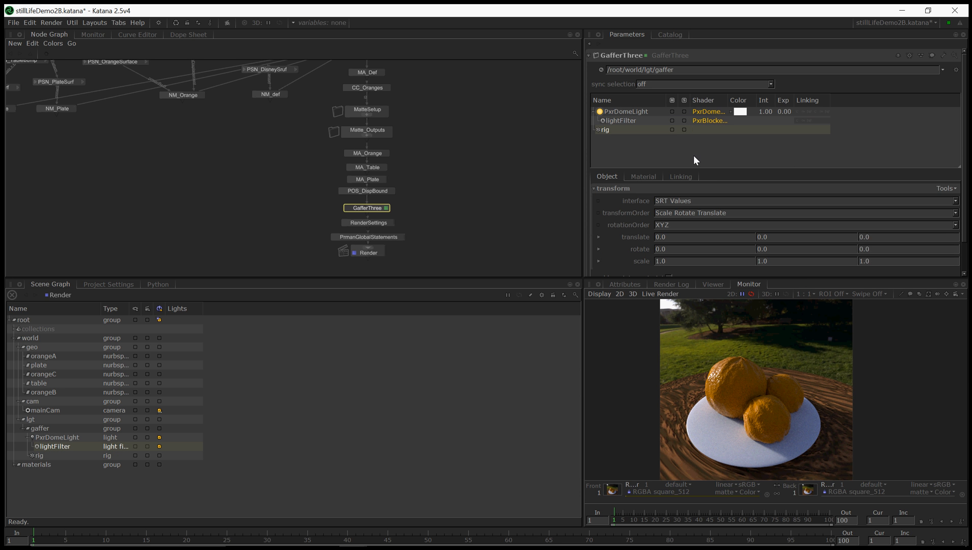
# Show the scene in the 3D Viewer through the persp camera, with the table, camera and fruit in view
pyautogui.scroll(-2, 693, 159)
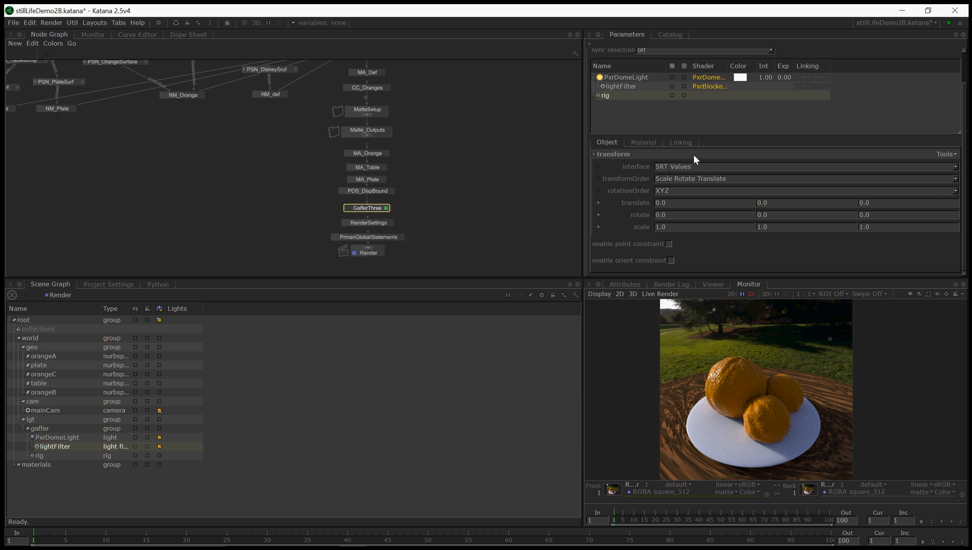
pyautogui.click(721, 284)
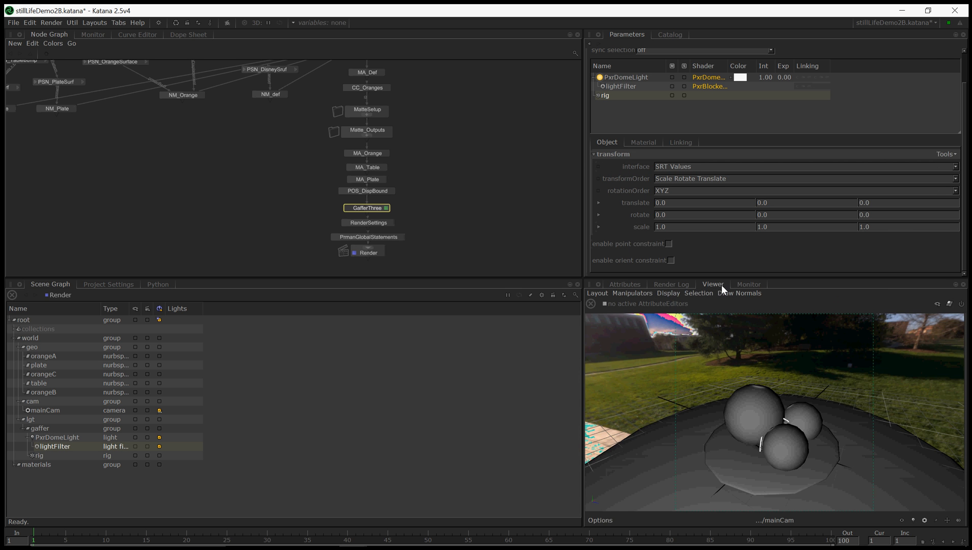
pyautogui.click(779, 519)
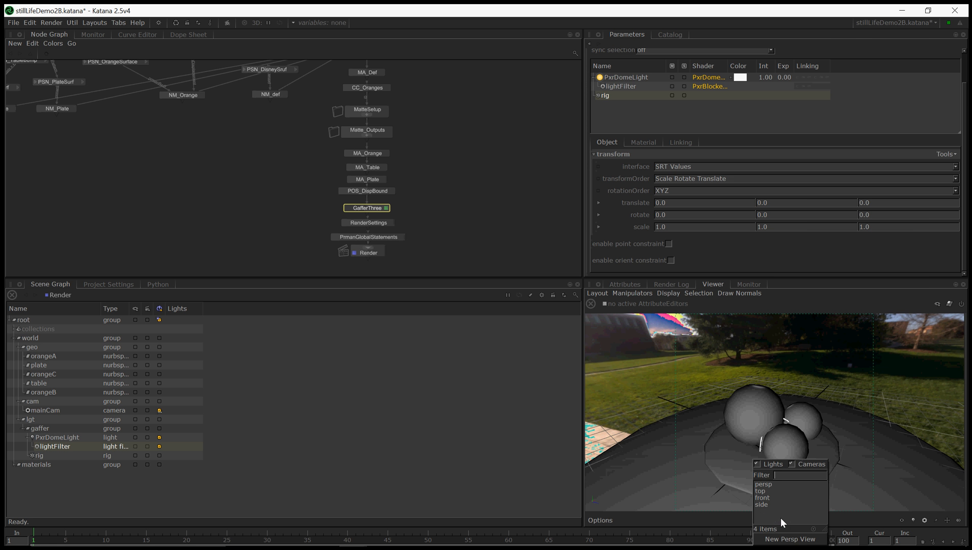
pyautogui.click(767, 485)
pyautogui.keyDown('alt'); pyautogui.moveTo(804, 412); pyautogui.dragTo(770, 432); pyautogui.keyUp('alt')
pyautogui.keyDown('alt'); pyautogui.moveTo(769, 430); pyautogui.dragTo(833, 430, button='right'); pyautogui.keyUp('alt')
pyautogui.keyDown('alt'); pyautogui.moveTo(787, 438); pyautogui.dragTo(791, 434); pyautogui.keyUp('alt')
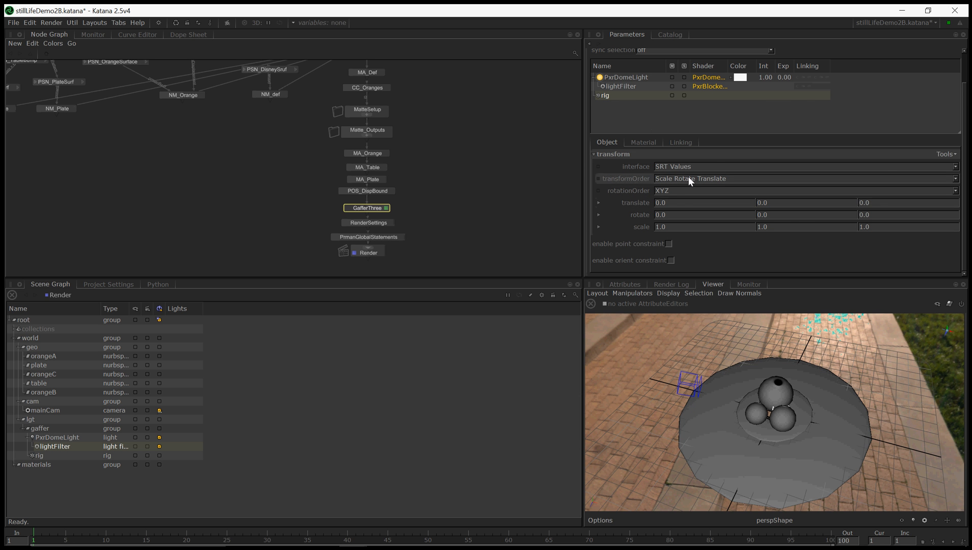
# Add a PxrRectLight inside the rig and select it under the expanded rig in the Scene Graph
pyautogui.rightClick(615, 94)
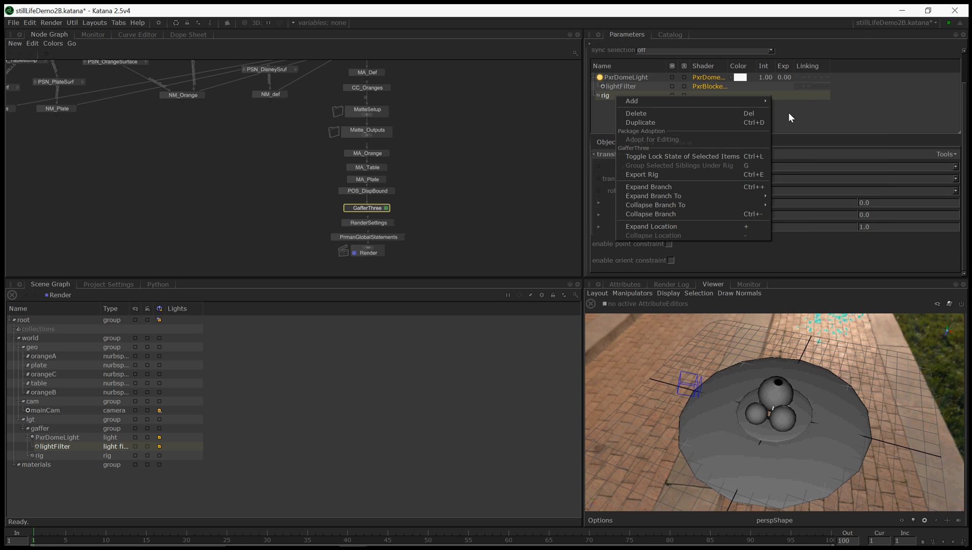
pyautogui.moveTo(748, 102)
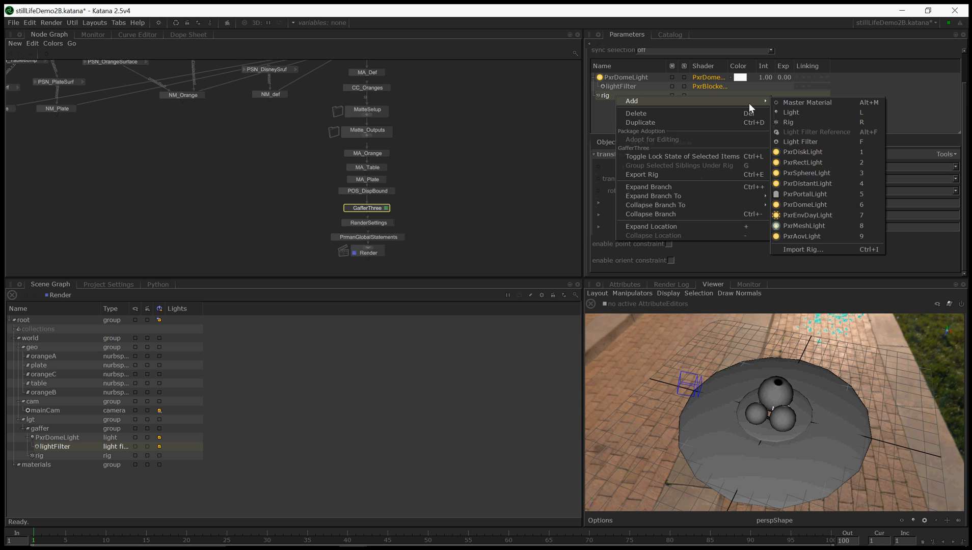
pyautogui.click(817, 164)
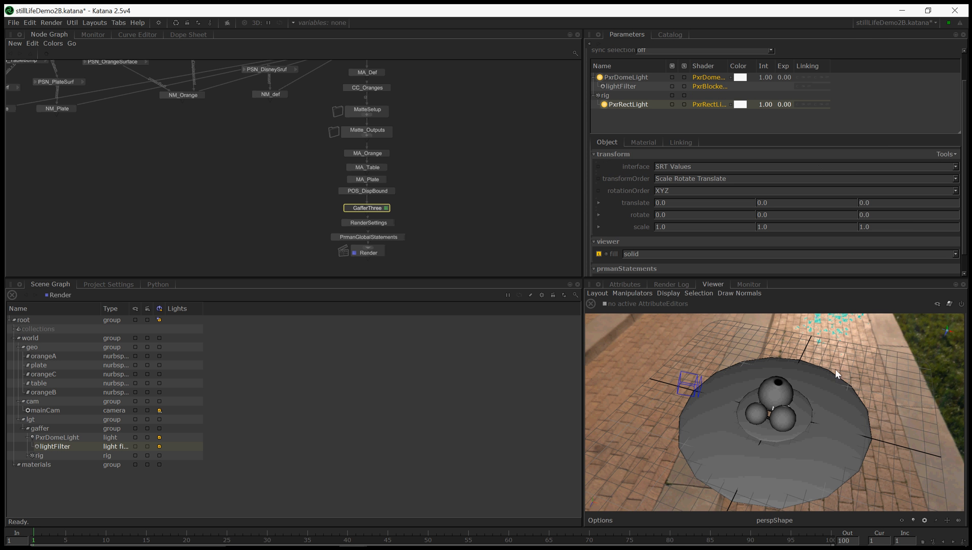
pyautogui.keyDown('alt'); pyautogui.moveTo(779, 403); pyautogui.dragTo(747, 404); pyautogui.keyUp('alt')
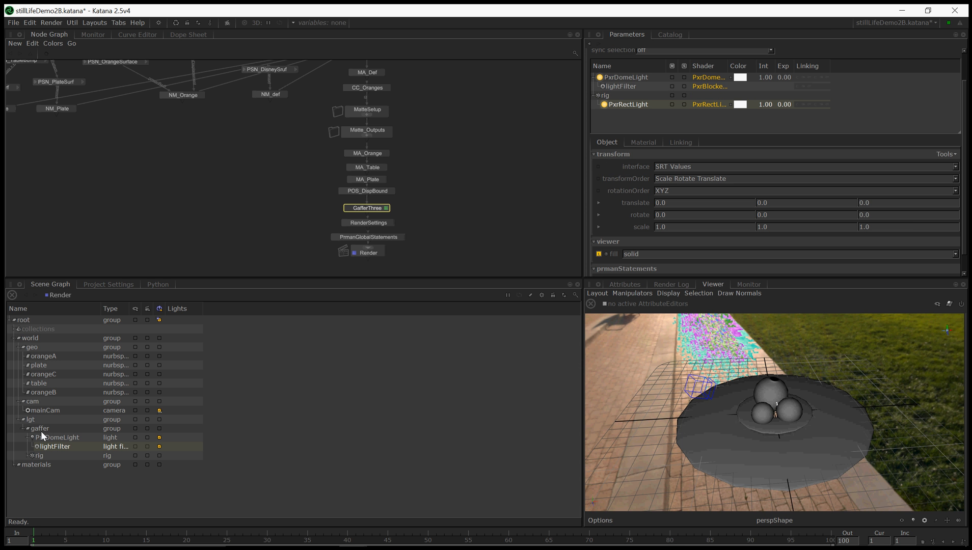
pyautogui.click(28, 456)
pyautogui.click(80, 464)
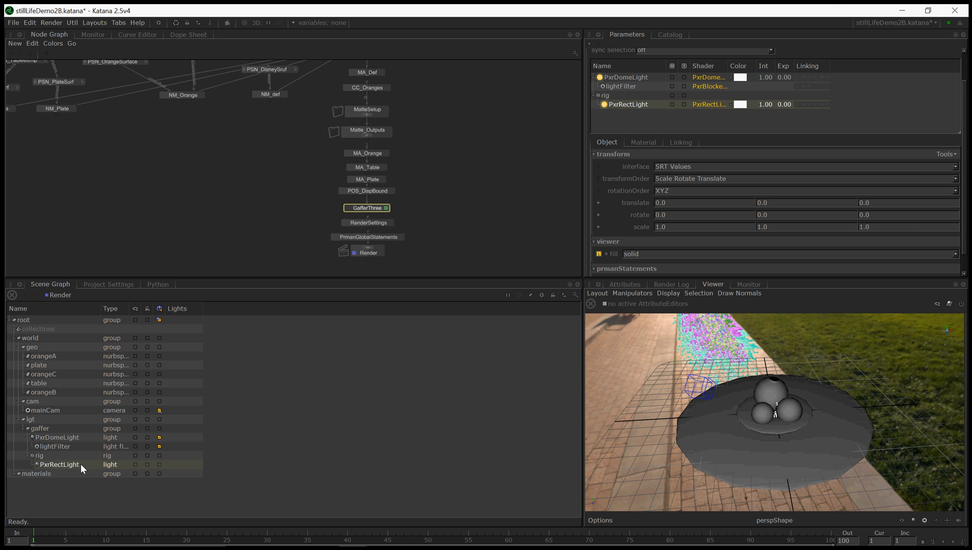
# Set the Viewer's shading to Wireframe
pyautogui.keyDown('alt'); pyautogui.moveTo(688, 399); pyautogui.dragTo(679, 454); pyautogui.keyUp('alt')
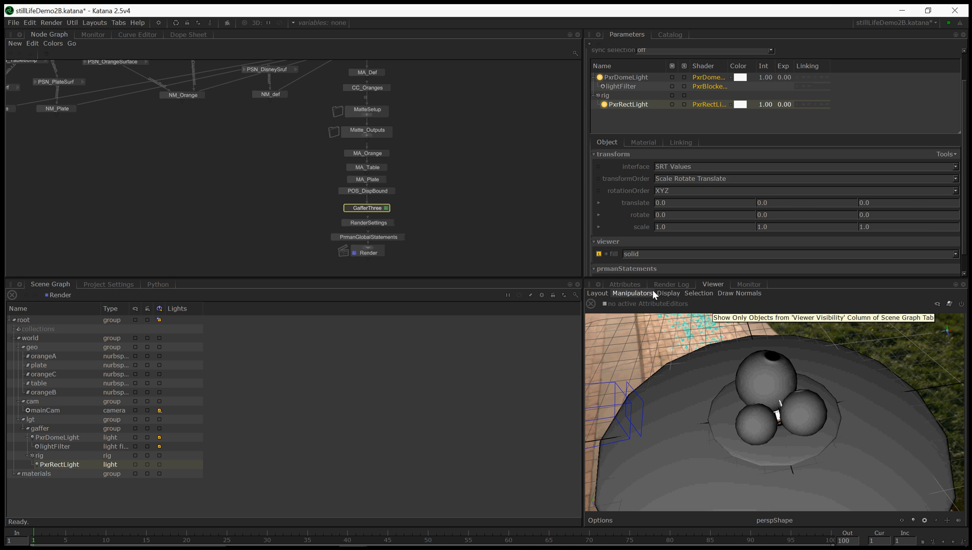
pyautogui.click(600, 520)
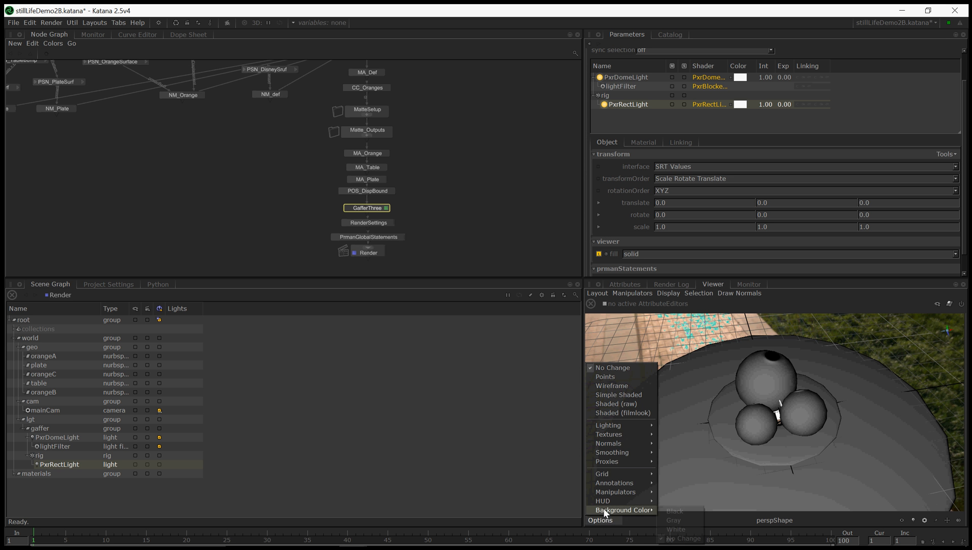
pyautogui.click(617, 386)
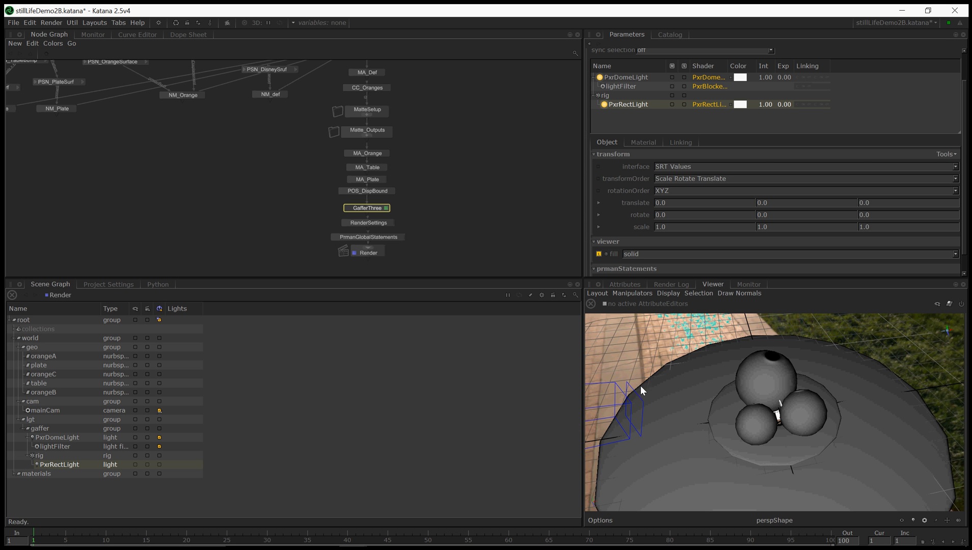
pyautogui.moveTo(643, 448)
pyautogui.keyDown('alt'); pyautogui.mouseDown()
pyautogui.moveTo(657, 453)
pyautogui.moveTo(671, 407)
pyautogui.moveTo(647, 452)
pyautogui.moveTo(733, 404)
pyautogui.moveTo(761, 415)
pyautogui.mouseUp(); pyautogui.keyUp('alt')
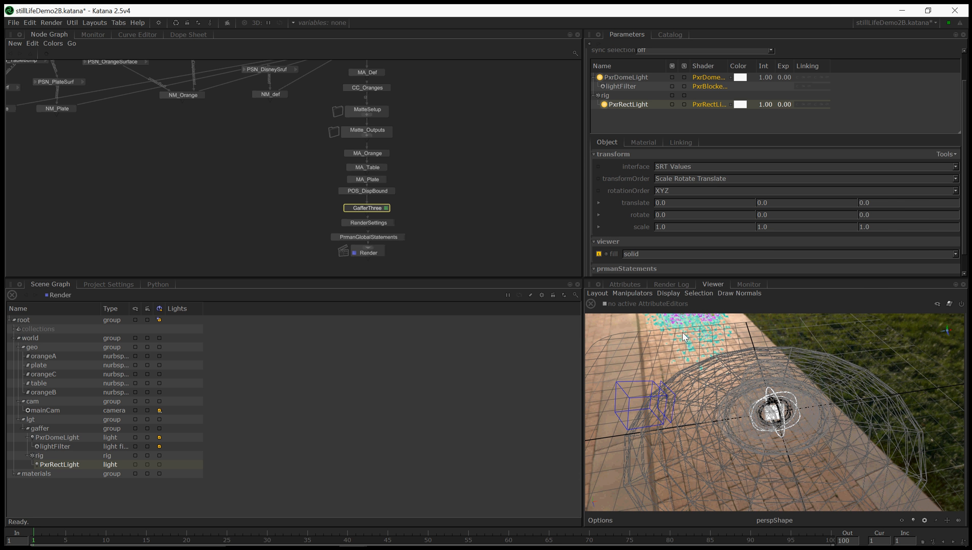
# Enable an orient constraint on the rig with the mainCam camera as its target path
pyautogui.click(606, 96)
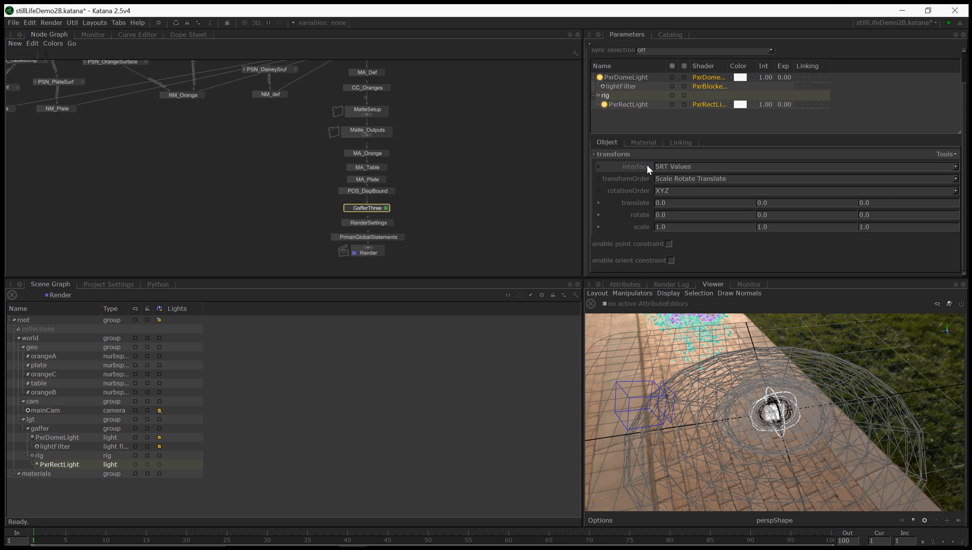
pyautogui.click(667, 246)
pyautogui.click(669, 260)
pyautogui.scroll(-3, 677, 253)
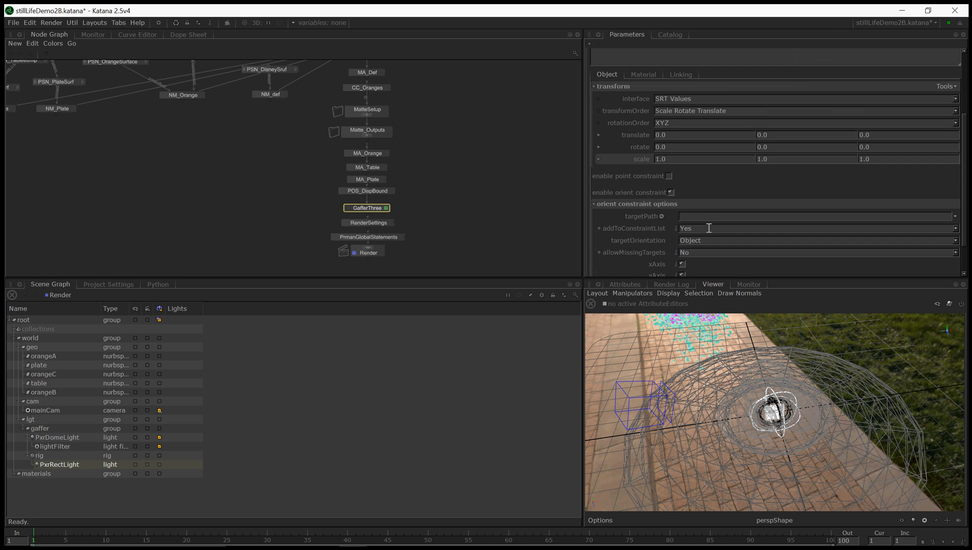
pyautogui.scroll(-1, 709, 228)
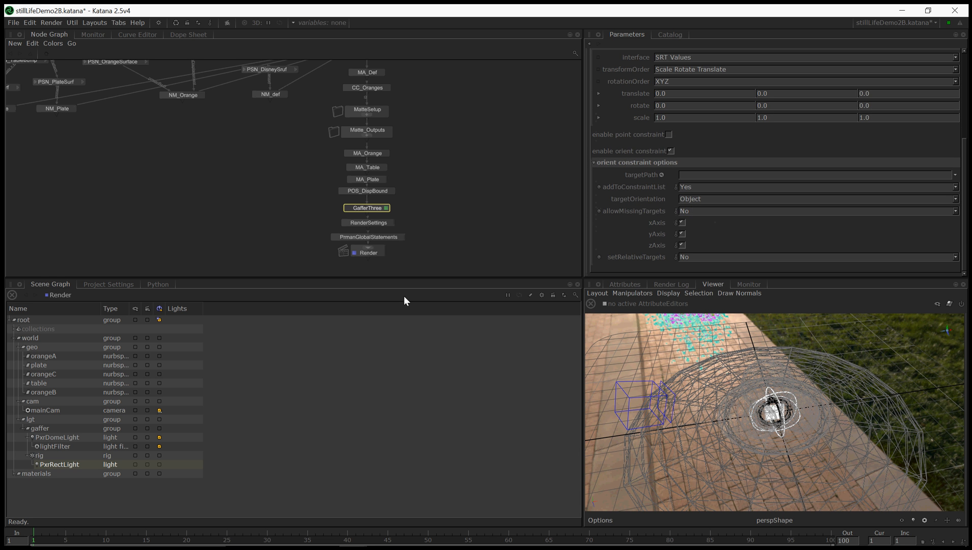
pyautogui.moveTo(56, 412); pyautogui.dragTo(685, 178)
pyautogui.keyDown('alt'); pyautogui.moveTo(769, 402); pyautogui.dragTo(871, 389); pyautogui.keyUp('alt')
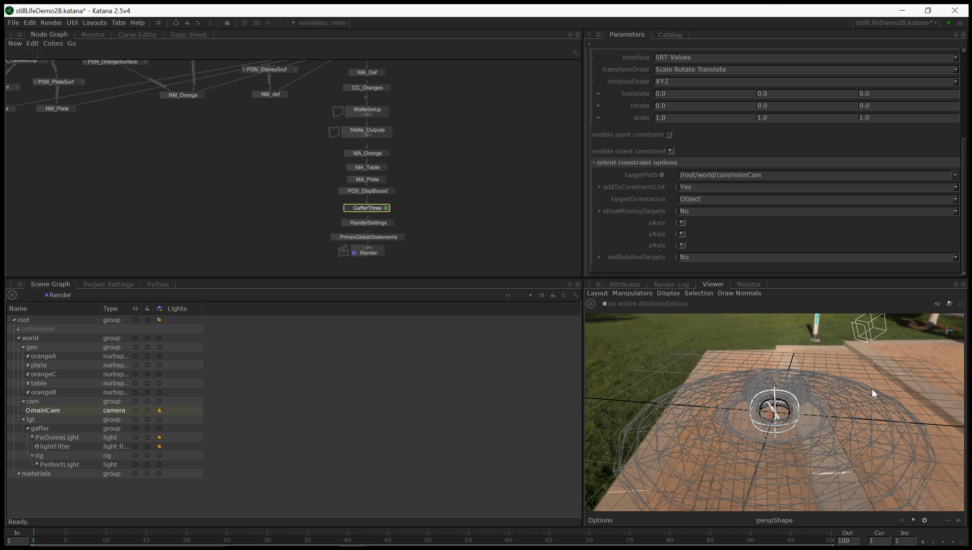
# Try a Y rotation of 180 on the rig and reset it to 0
pyautogui.click(775, 106)
pyautogui.write('180.0')
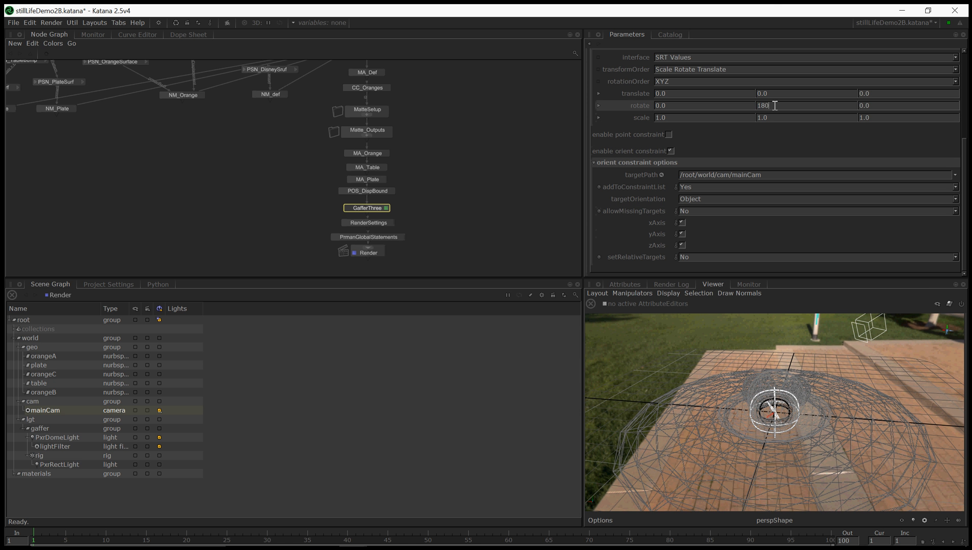
pyautogui.press('Return')
pyautogui.click(774, 106)
pyautogui.write('0.0')
pyautogui.press('Return')
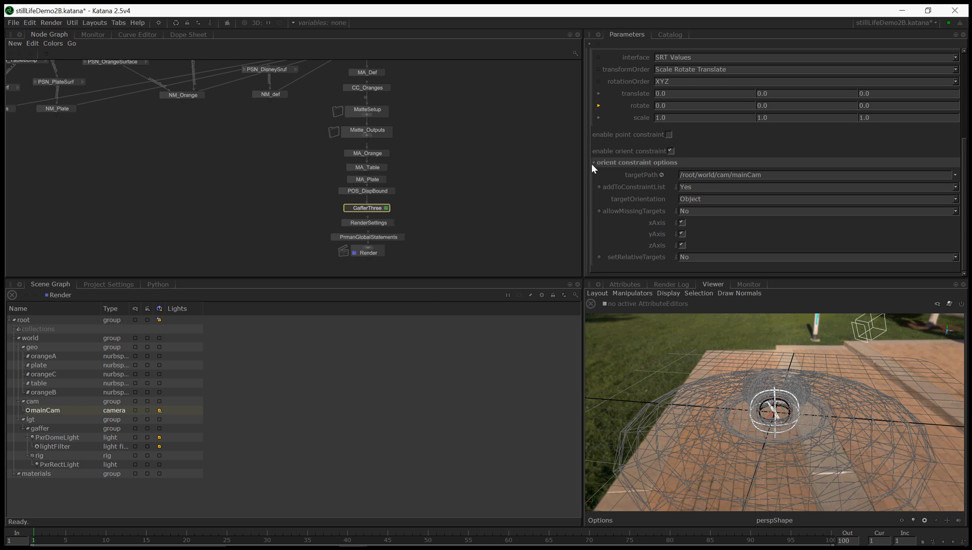
# Set the Y rotation of the rig's PxrRectLight to 180
pyautogui.scroll(5, 655, 160)
pyautogui.click(620, 131)
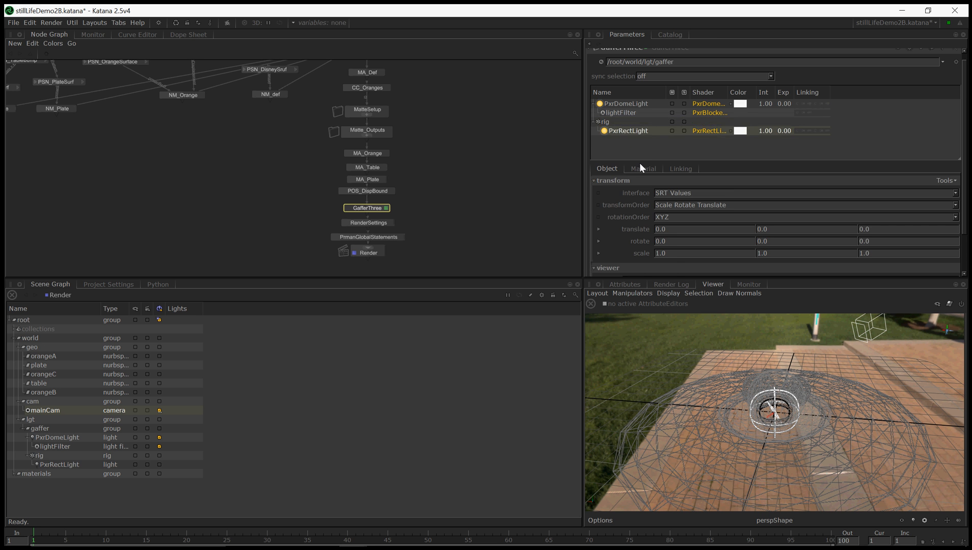
pyautogui.scroll(-2, 640, 167)
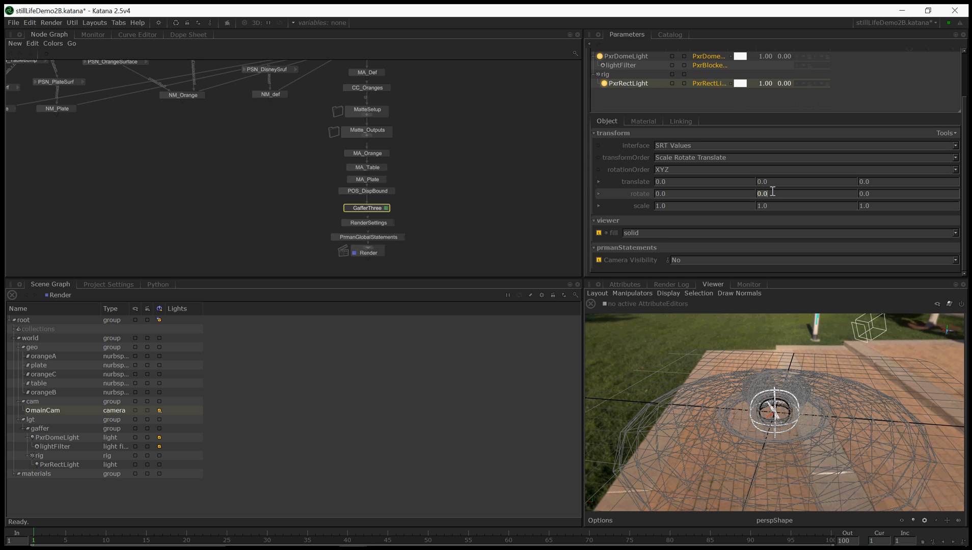
pyautogui.write('180')
pyautogui.press('Return')
pyautogui.keyDown('alt'); pyautogui.moveTo(774, 352); pyautogui.dragTo(795, 392); pyautogui.keyUp('alt')
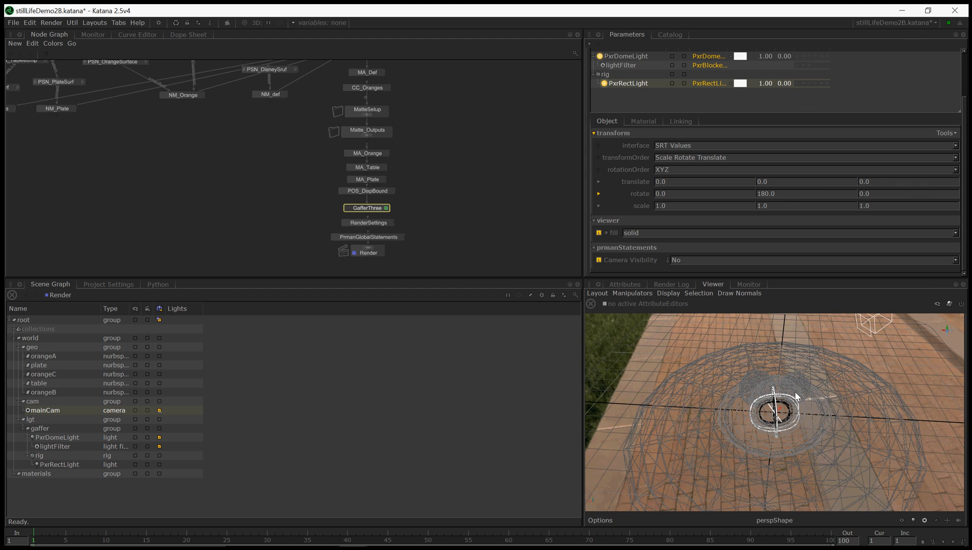
# Try Z translations of 5 and -5 on the PxrRectLight
pyautogui.click(883, 181)
pyautogui.write('5')
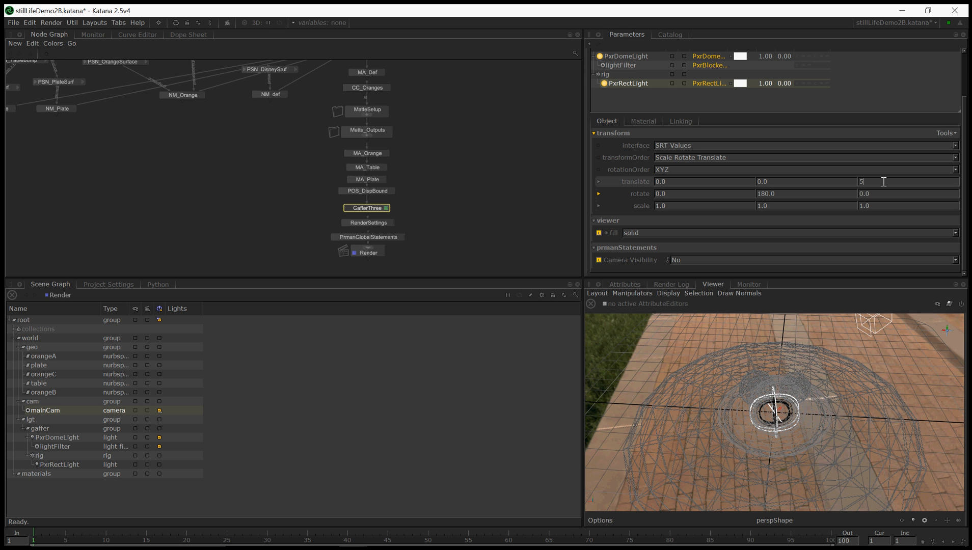
pyautogui.press('Return')
pyautogui.click(883, 181)
pyautogui.write('-5')
pyautogui.press('Return')
# Set the PxrRectLight's Z translation to -2
pyautogui.tripleClick(884, 182)
pyautogui.click(884, 181)
pyautogui.press('BackSpace')
pyautogui.press('BackSpace')
pyautogui.press('BackSpace')
pyautogui.write('2')
pyautogui.press('Return')
# Try a Y translation of 5 on the PxrRectLight and inspect its placement in the Viewer
pyautogui.click(790, 183)
pyautogui.write('5')
pyautogui.press('Return')
pyautogui.press('space')
pyautogui.press('space')
pyautogui.press('space')
pyautogui.press('space')
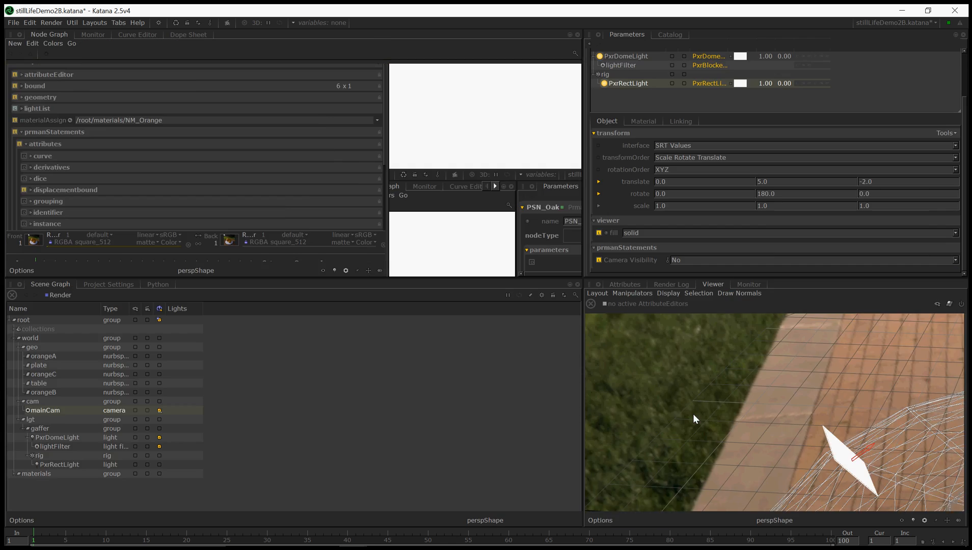
pyautogui.moveTo(734, 404)
pyautogui.keyDown('alt'); pyautogui.mouseDown()
pyautogui.moveTo(743, 387)
pyautogui.moveTo(742, 401)
pyautogui.mouseUp(); pyautogui.keyUp('alt')
# Set the PxrRectLight's Y translation to 2
pyautogui.tripleClick(784, 184)
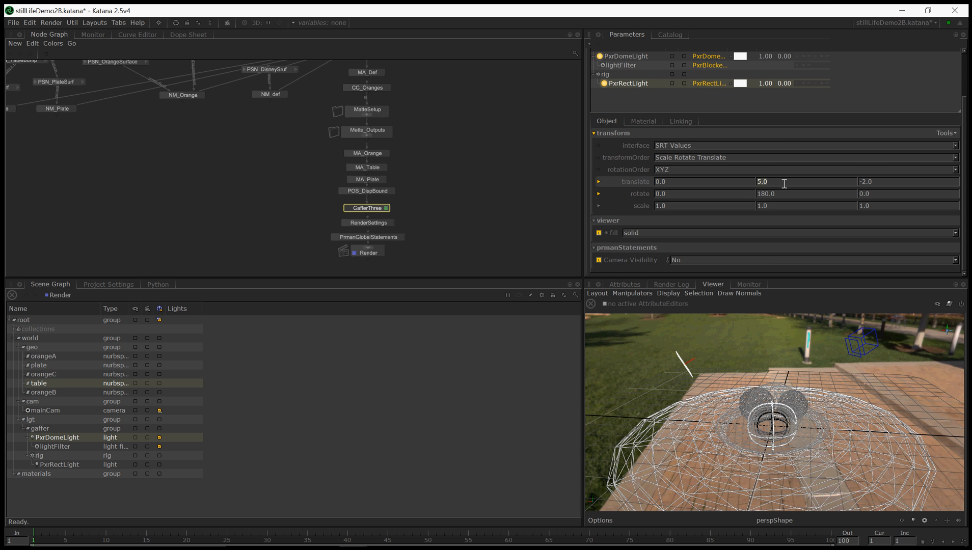
pyautogui.write('2')
pyautogui.press('Return')
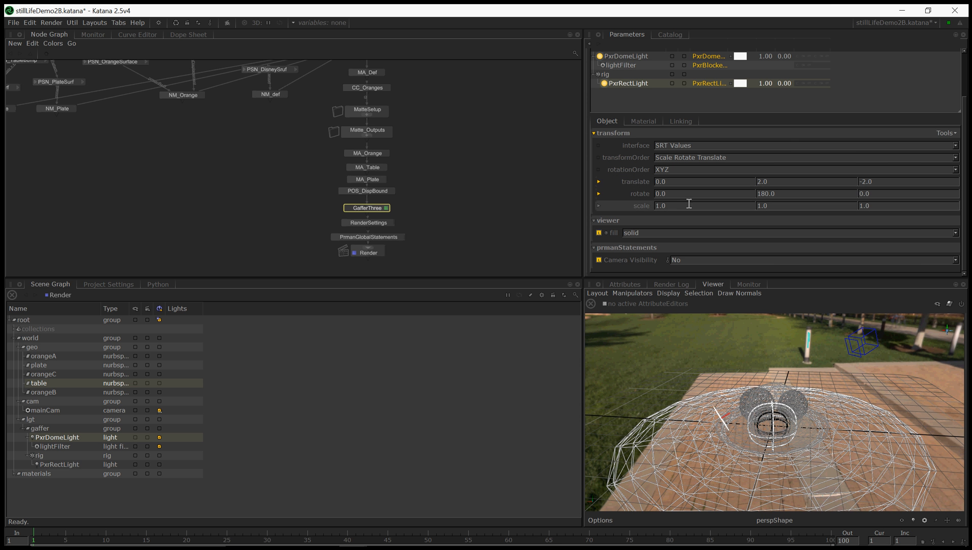
# Try a rotation of 5 on the PxrRectLight's X axis and Z axis in turn, undoing each change
pyautogui.tripleClick(677, 194)
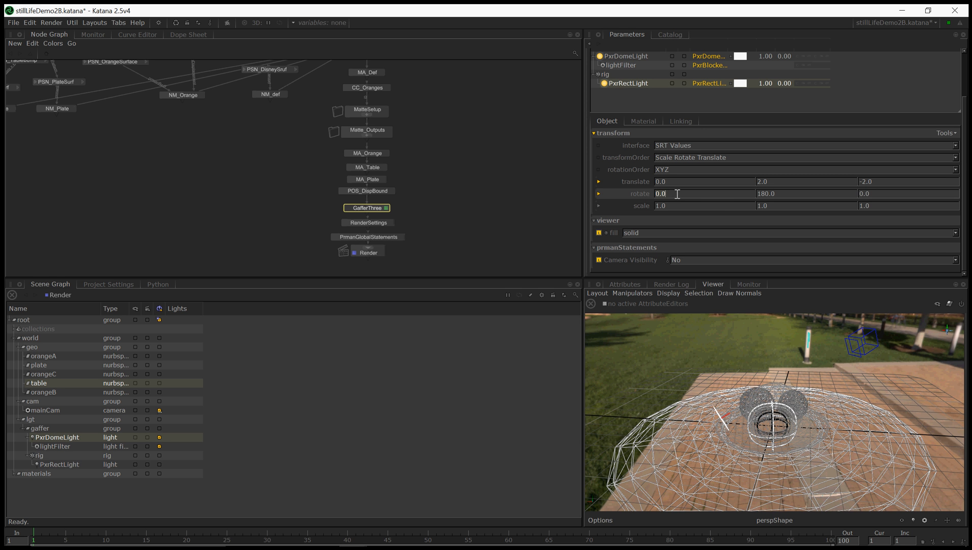
pyautogui.write('5')
pyautogui.press('Return')
pyautogui.hotkey('ctrl', 'z')
pyautogui.doubleClick(878, 197)
pyautogui.write('5')
pyautogui.press('Return')
pyautogui.hotkey('ctrl', 'z')
# Try X rotations of 50 and -25 on the PxrRectLight
pyautogui.doubleClick(709, 194)
pyautogui.write('50')
pyautogui.press('Return')
pyautogui.write('-25')
pyautogui.press('Return')
pyautogui.press('space')
pyautogui.press('space')
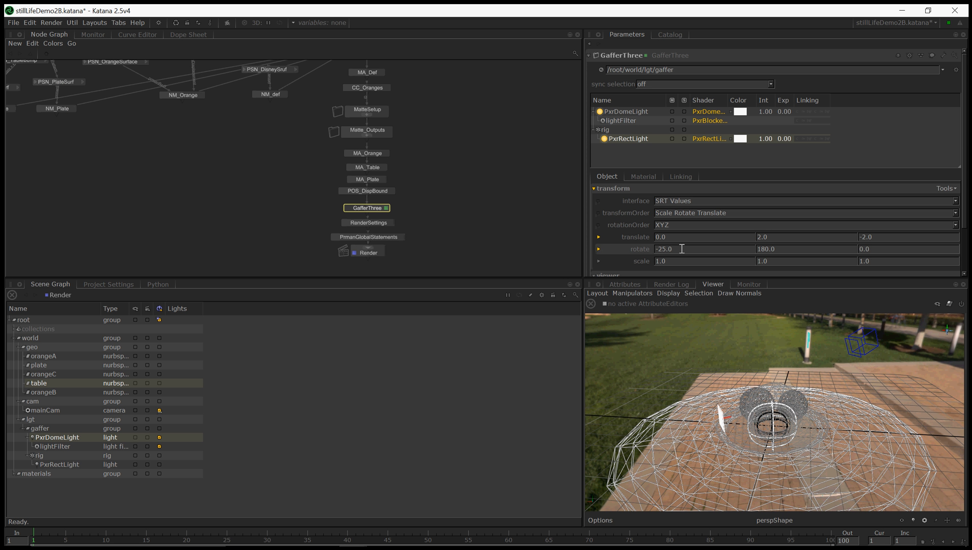
# Set the PxrRectLight's X rotation to -15 and check its tilt towards the fruit
pyautogui.press('BackSpace')
pyautogui.press('BackSpace')
pyautogui.press('BackSpace')
pyautogui.press('BackSpace')
pyautogui.write('15.0')
pyautogui.press('Return')
pyautogui.keyDown('alt'); pyautogui.moveTo(812, 424); pyautogui.dragTo(748, 347); pyautogui.keyUp('alt')
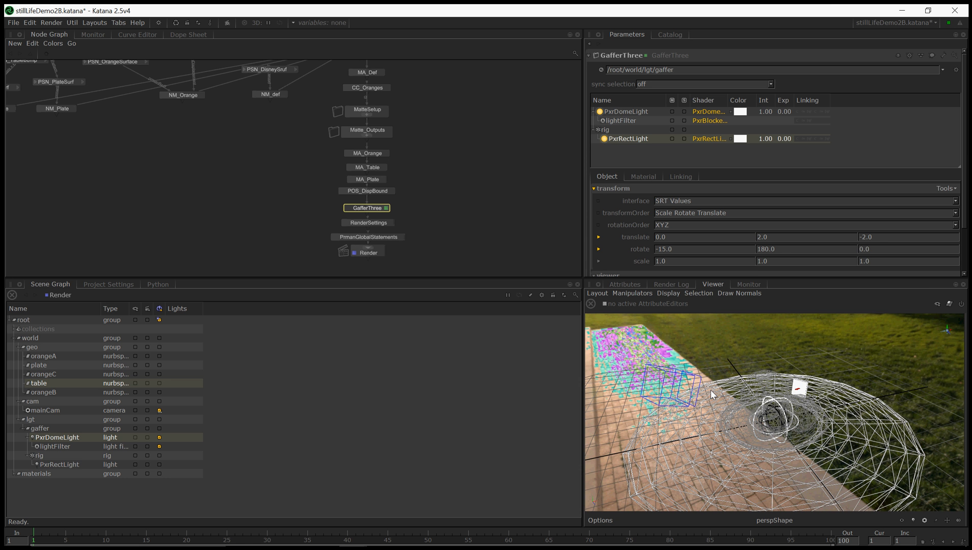
# Enable live render updates for the rig and its light, and save the scene under its existing file name
pyautogui.click(749, 285)
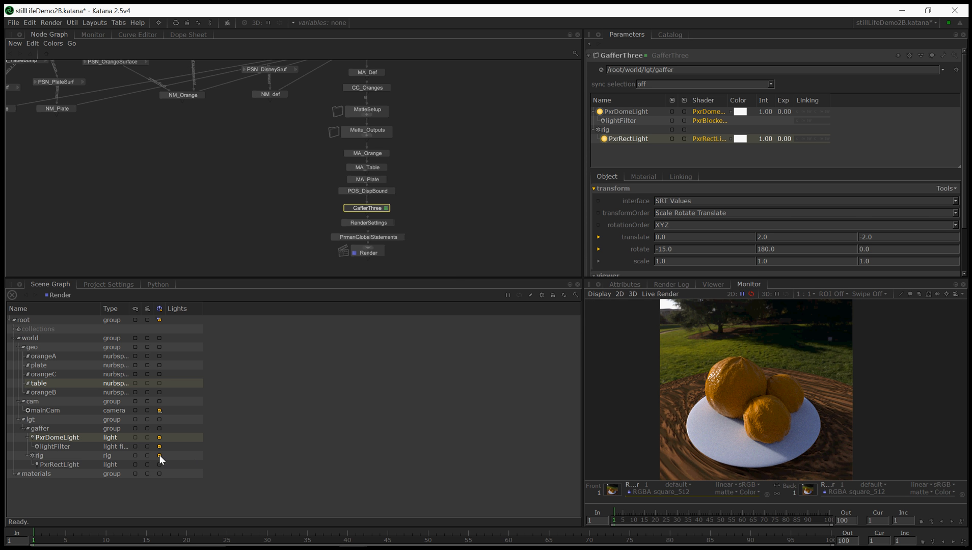
pyautogui.click(10, 22)
pyautogui.click(32, 73)
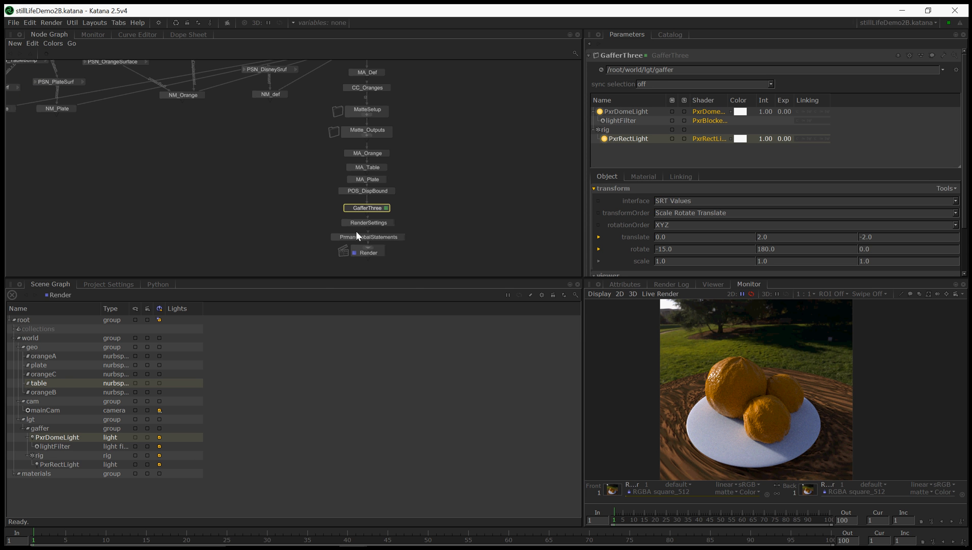
# Start a new render from the Render node, assign it to the Monitor's back slot and swap it to the front
pyautogui.rightClick(372, 254)
pyautogui.click(394, 284)
pyautogui.click(669, 35)
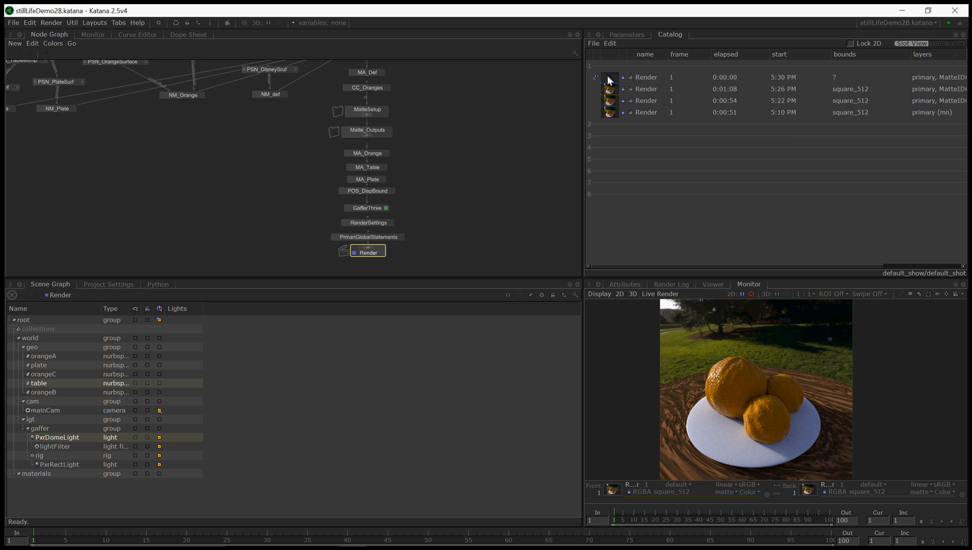
pyautogui.moveTo(607, 75); pyautogui.dragTo(815, 492)
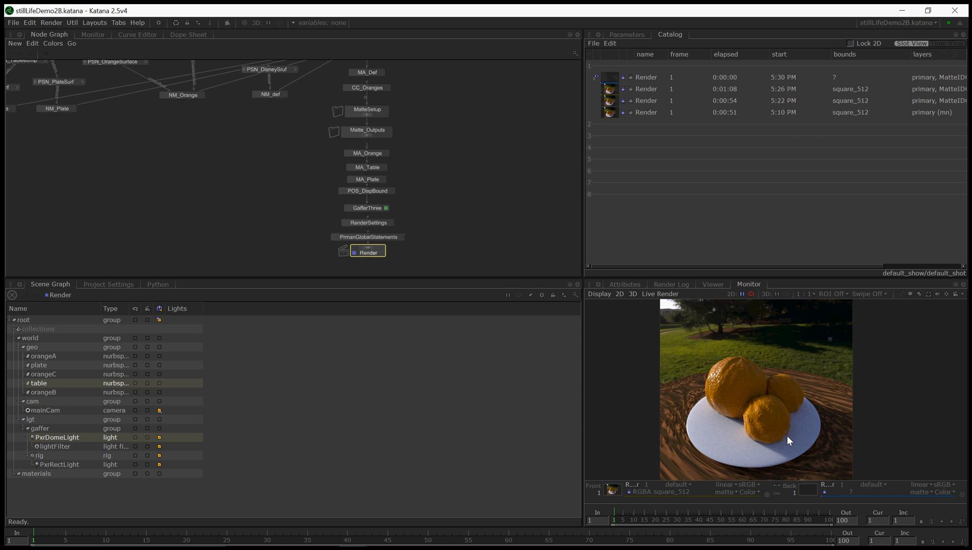
pyautogui.press('`')
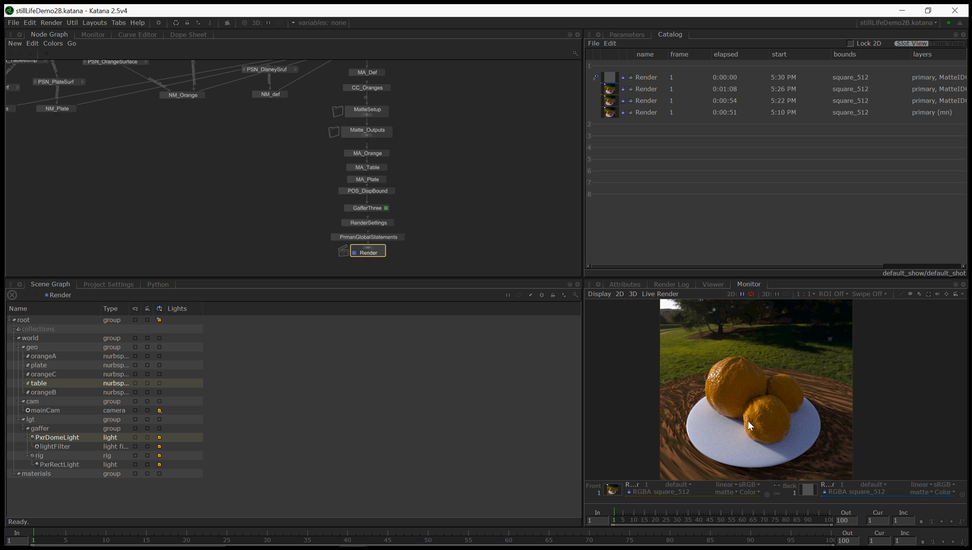
# Open the GafferThree node's parameters and set the PxrRectLight's material intensity to 4
pyautogui.click(365, 209)
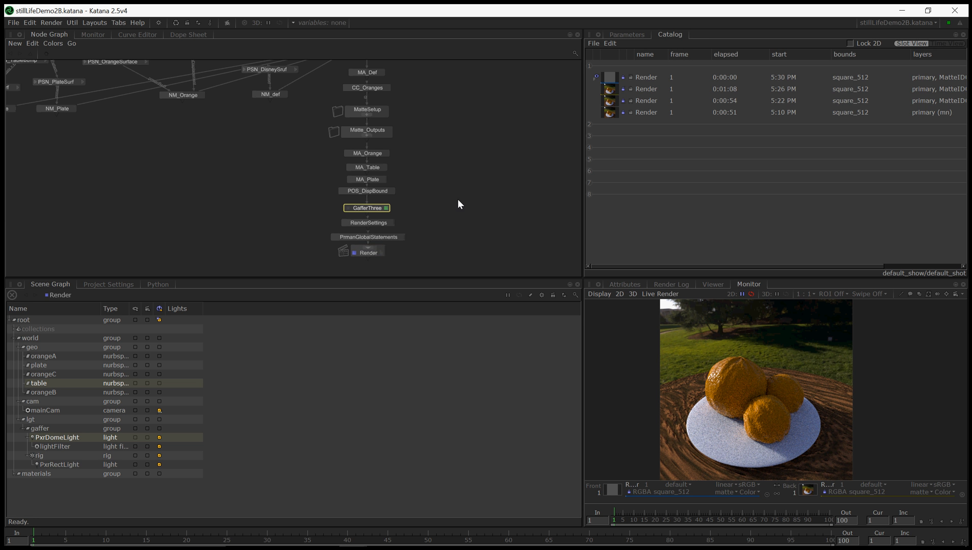
pyautogui.click(629, 33)
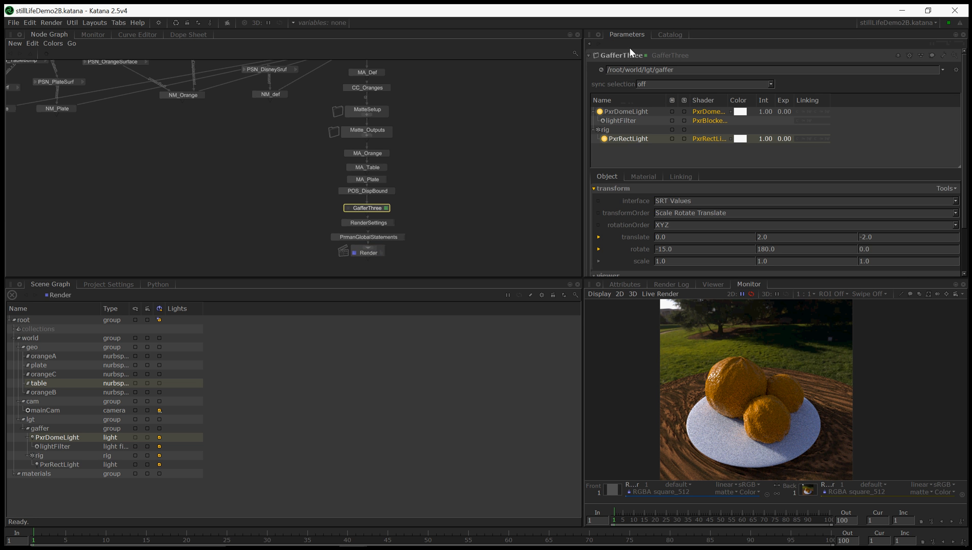
pyautogui.click(644, 176)
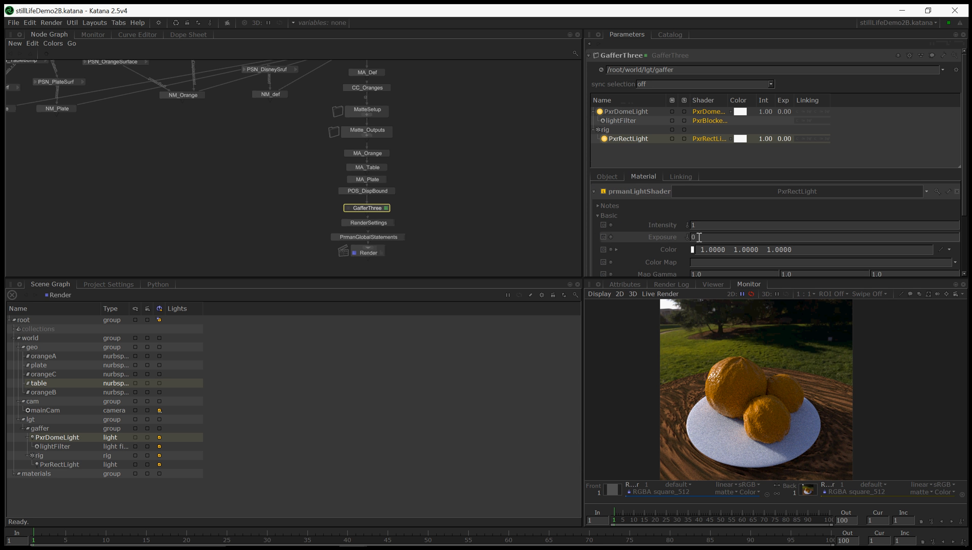
pyautogui.press('Return')
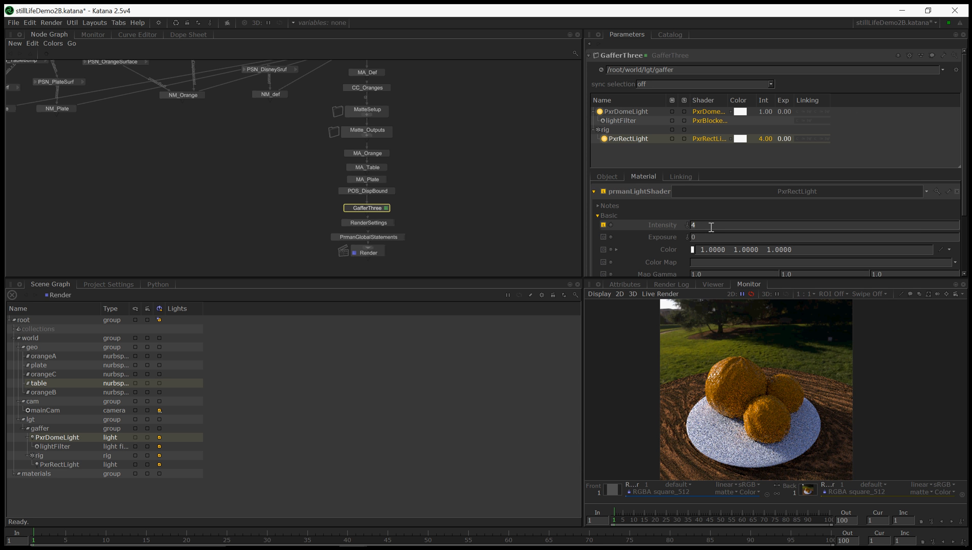
# Scale the PxrRectLight to 5 on all three axes in its object transform
pyautogui.scroll(-3, 710, 228)
pyautogui.scroll(1, 711, 227)
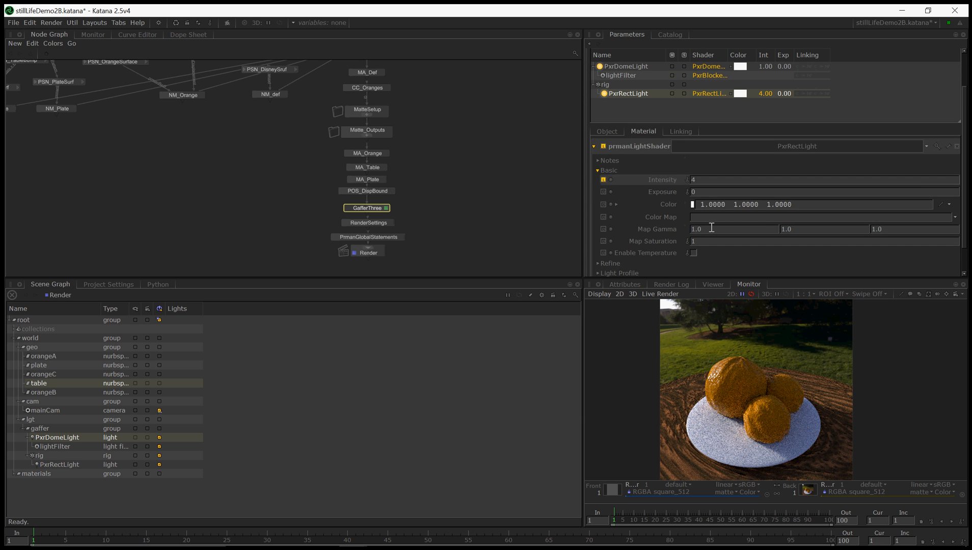
pyautogui.click(611, 130)
pyautogui.scroll(-1, 700, 228)
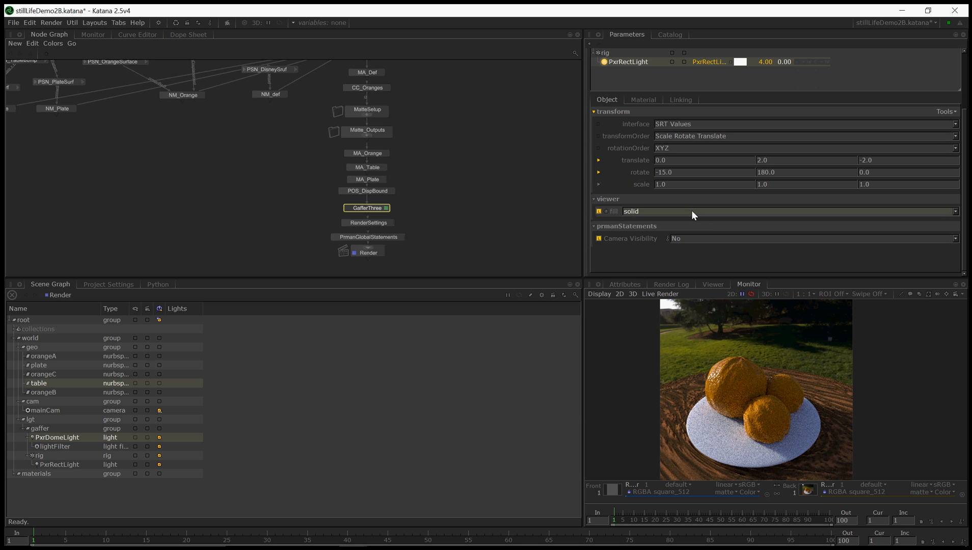
pyautogui.click(682, 184)
pyautogui.write('5')
pyautogui.click(793, 185)
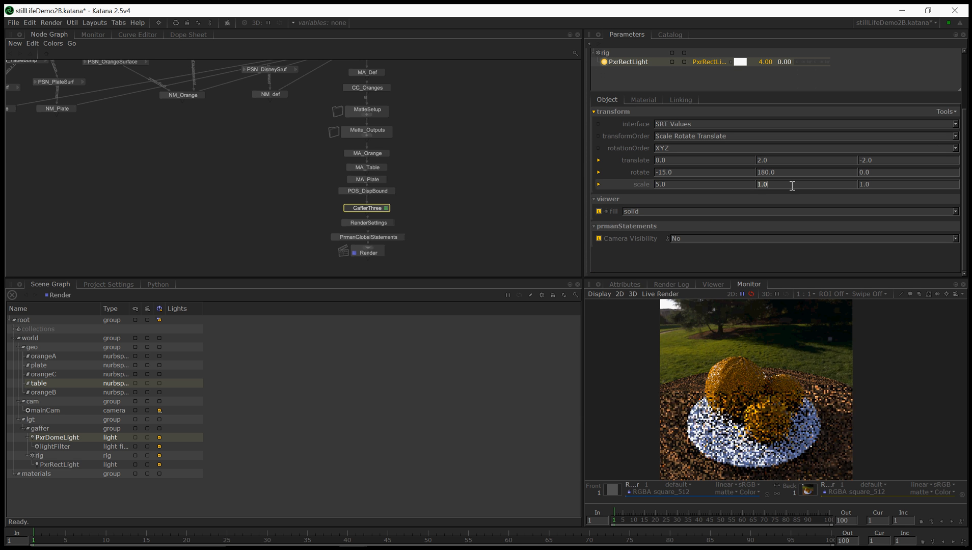
pyautogui.write('5')
pyautogui.click(887, 185)
pyautogui.write('5')
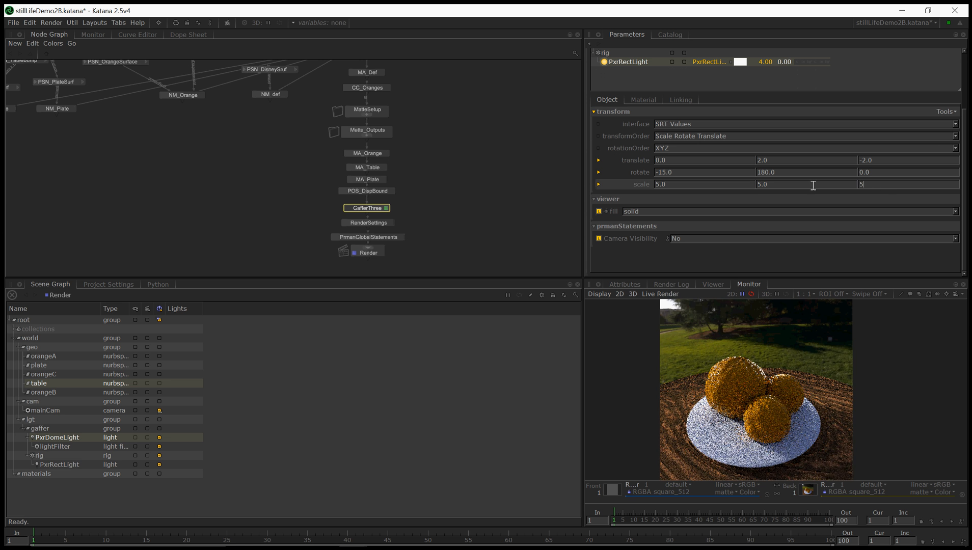
pyautogui.press('Return')
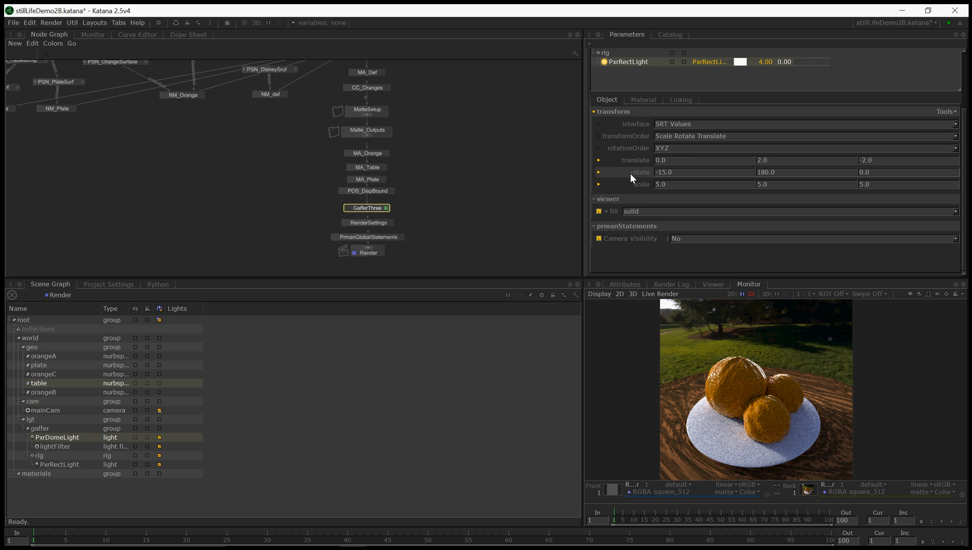
# Try PxrRectLight intensities of 2 and 1 in the live render, and settle on 2
pyautogui.click(641, 100)
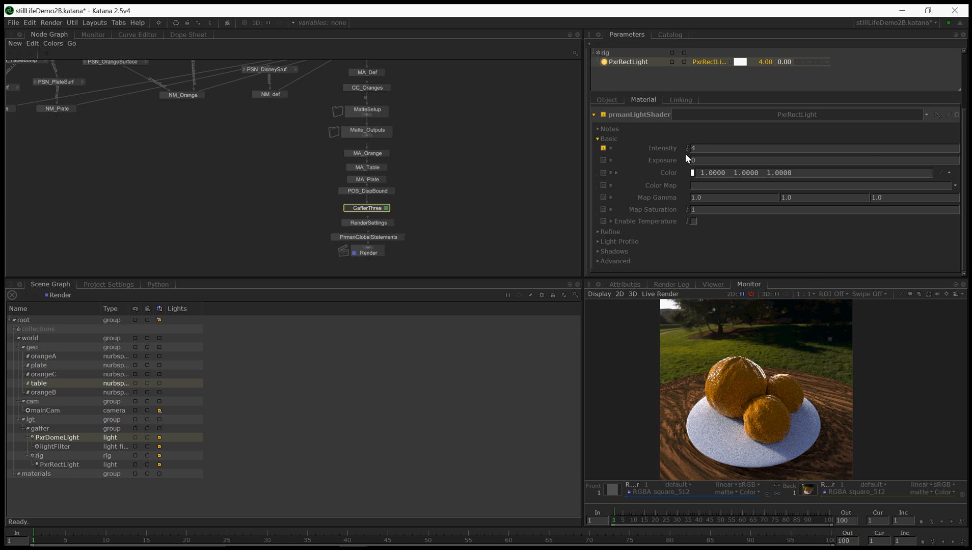
pyautogui.click(707, 148)
pyautogui.write('2')
pyautogui.press('Return')
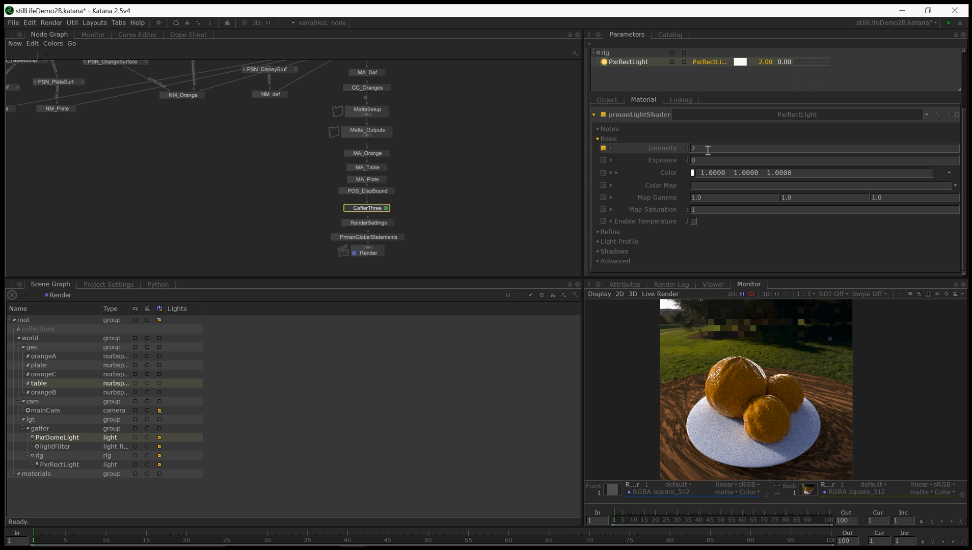
pyautogui.write('1')
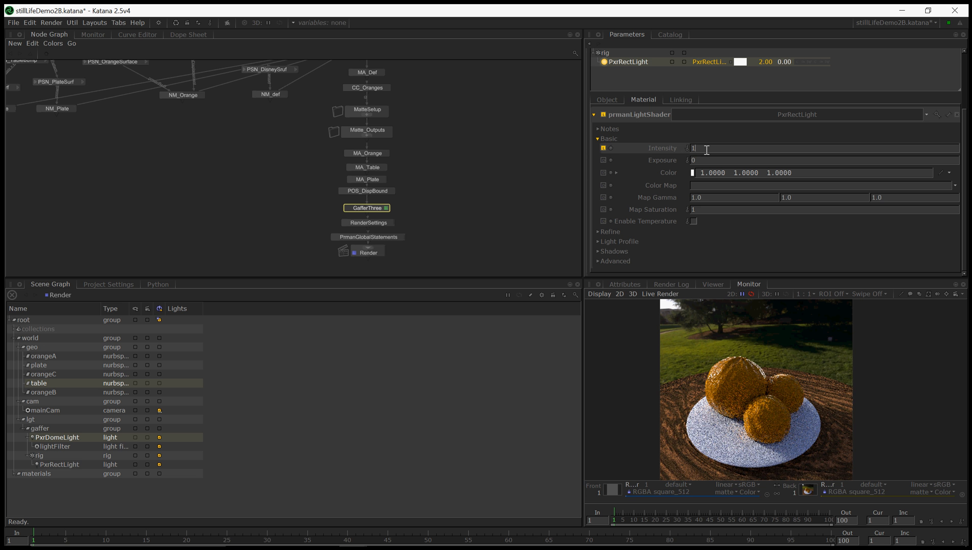
pyautogui.press('Return')
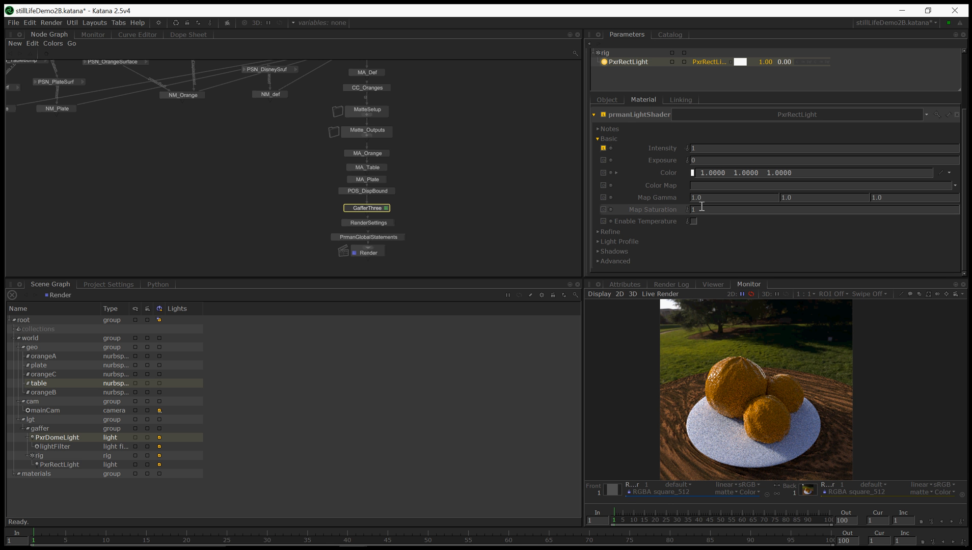
pyautogui.click(703, 149)
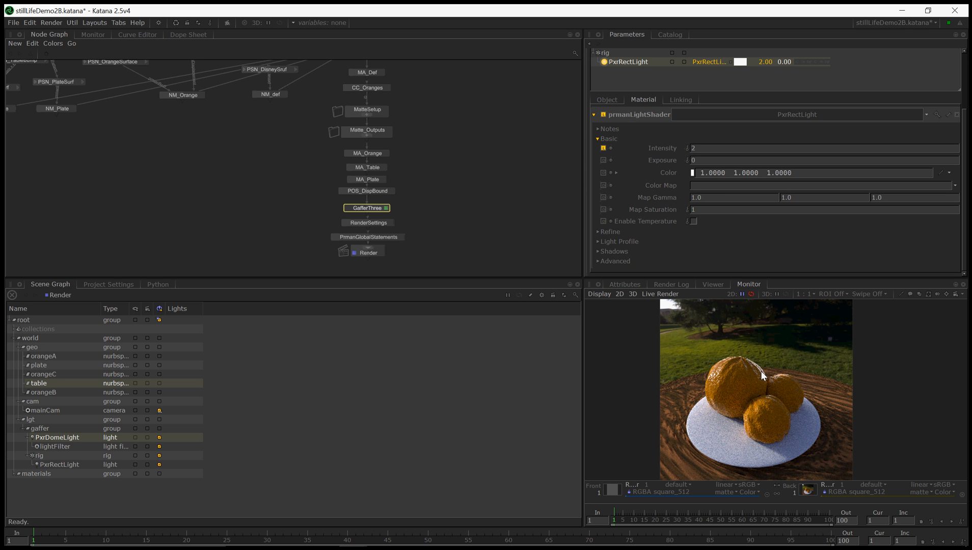
# Enable colour temperature on the PxrRectLight with a value of 3500, and save the scene
pyautogui.click(693, 221)
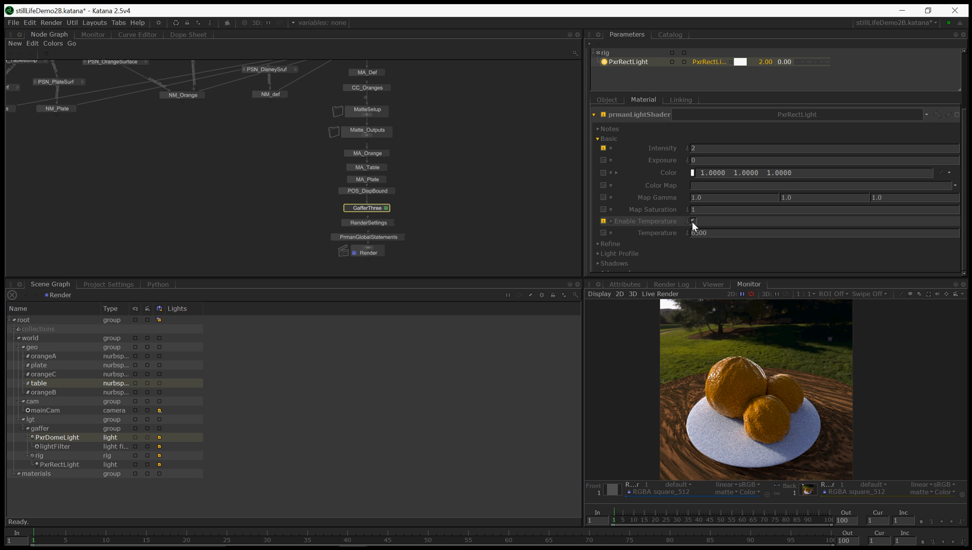
pyautogui.click(726, 234)
pyautogui.press('Left')
pyautogui.press('Left')
pyautogui.press('Left')
pyautogui.press('BackSpace')
pyautogui.write('3')
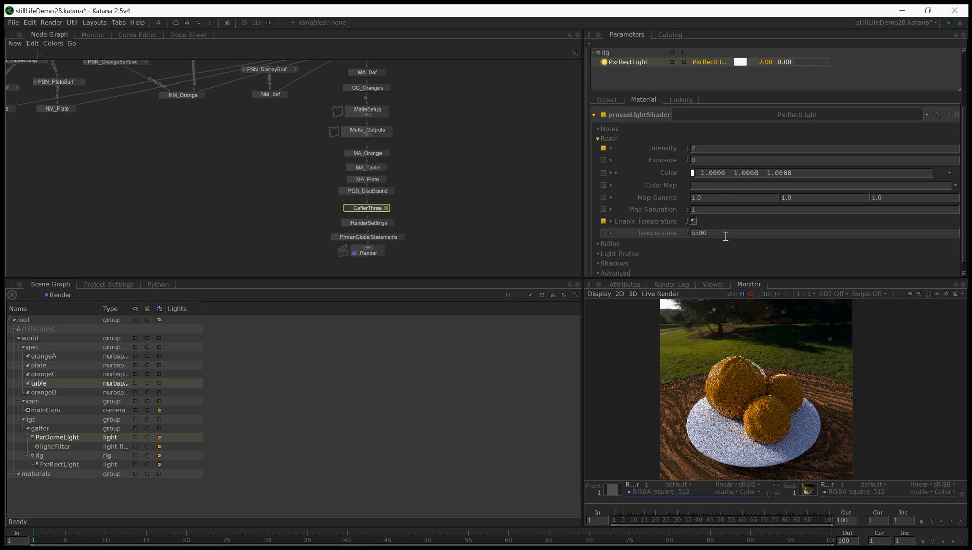
pyautogui.press('Return')
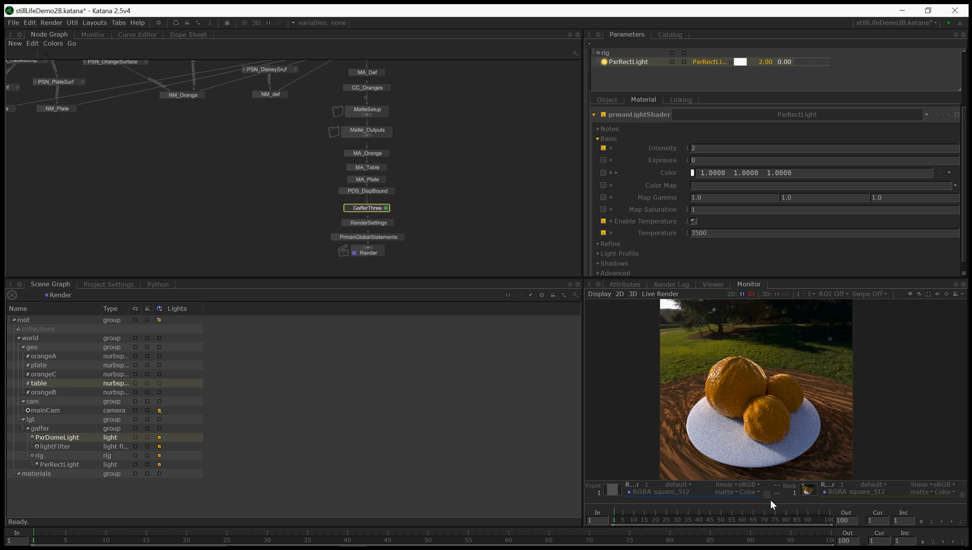
pyautogui.click(16, 26)
pyautogui.click(21, 74)
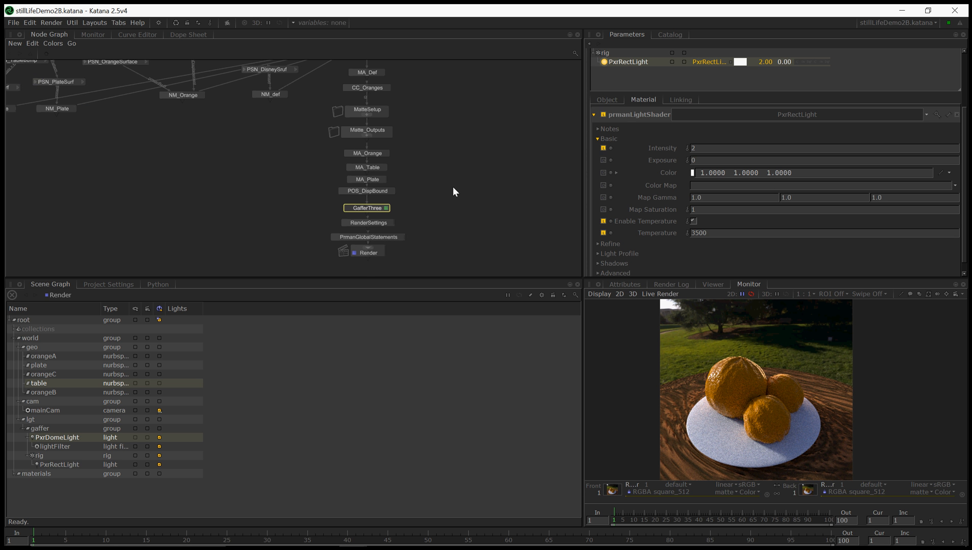
# Assign the PxrRectLight to a light group named rimlightgroup in its advanced material settings
pyautogui.moveTo(448, 178); pyautogui.dragTo(454, 187, button='middle')
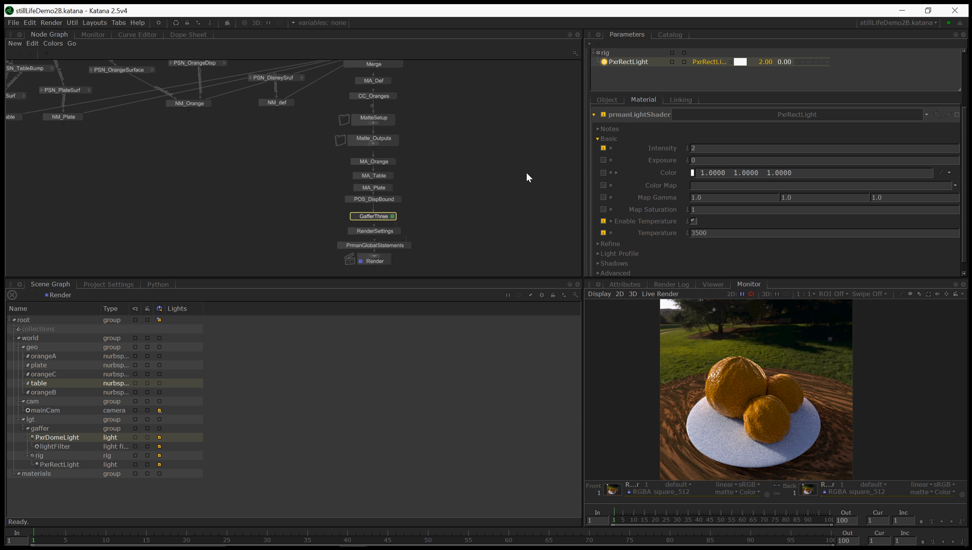
pyautogui.scroll(5, 617, 76)
pyautogui.scroll(-6, 661, 141)
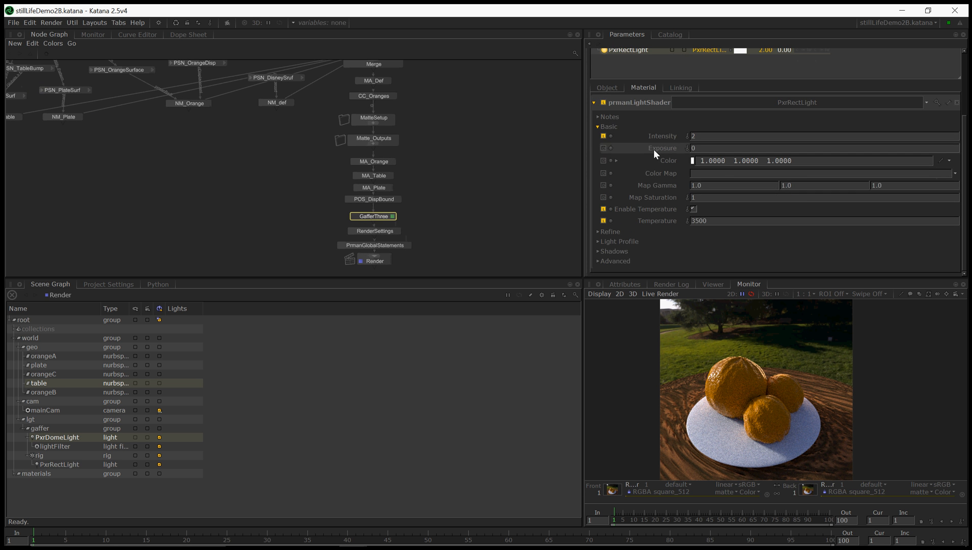
pyautogui.click(607, 260)
pyautogui.scroll(-5, 626, 255)
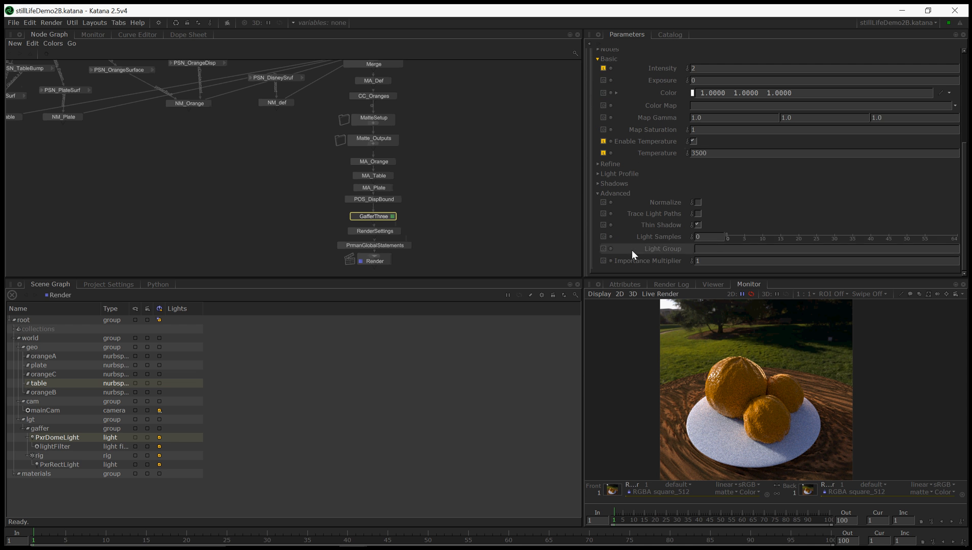
pyautogui.click(715, 253)
pyautogui.write('rimlightgroup')
pyautogui.press('Return')
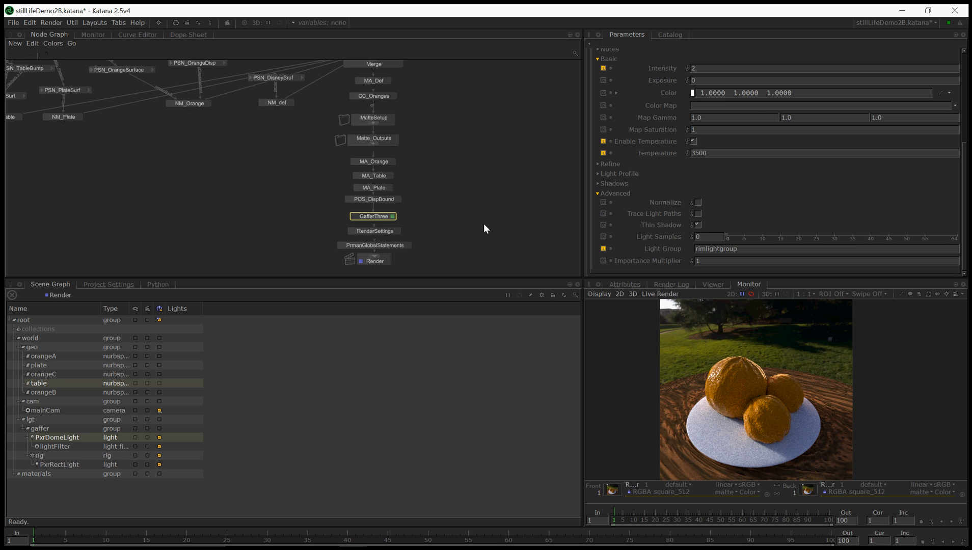
# Assign the PxrDomeLight to a light group named envlightgroup, and save the scene
pyautogui.scroll(5, 624, 150)
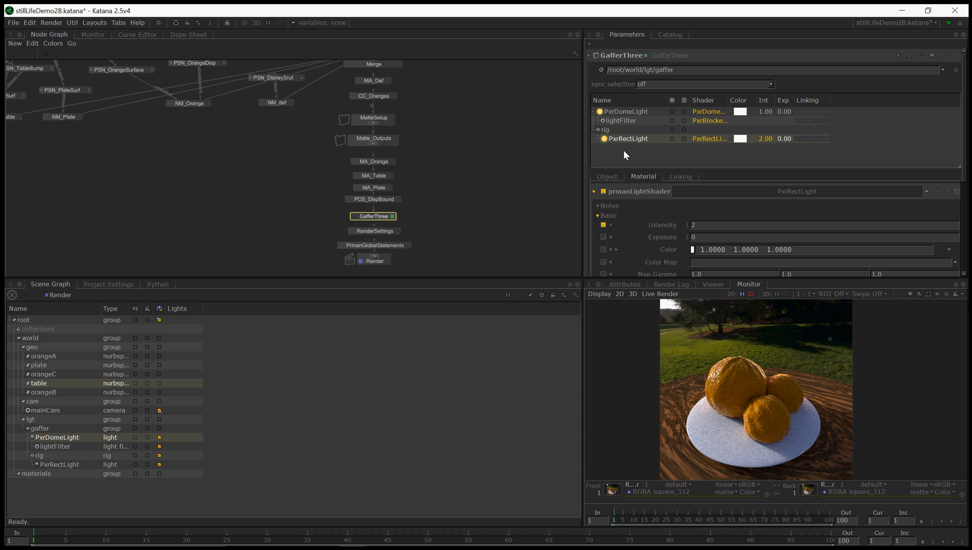
pyautogui.click(627, 114)
pyautogui.scroll(-5, 635, 158)
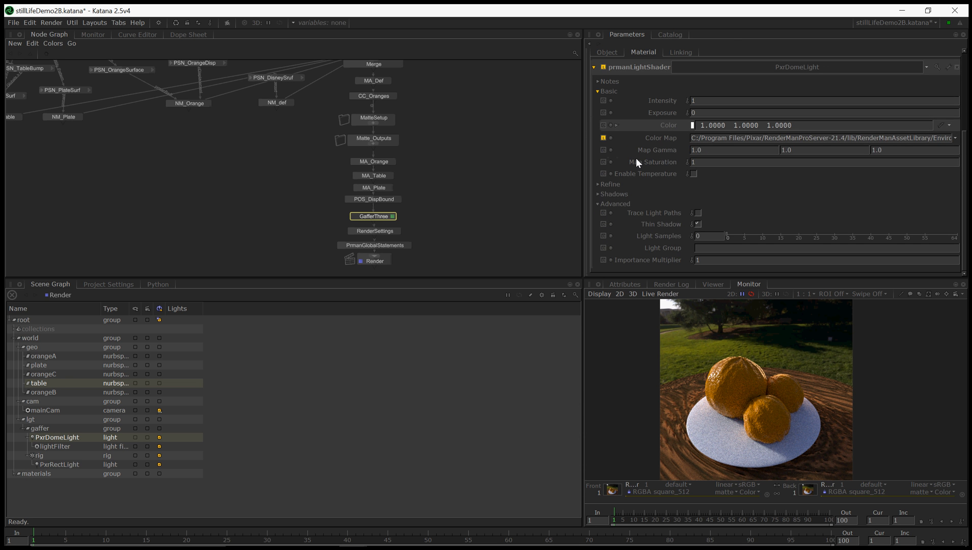
pyautogui.click(699, 248)
pyautogui.write('en')
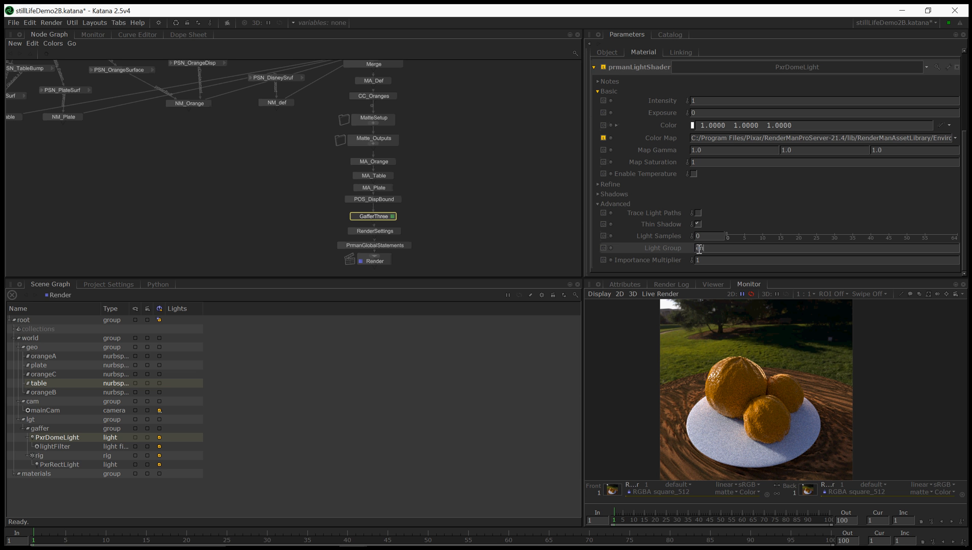
pyautogui.write('vlightgroup')
pyautogui.press('Return')
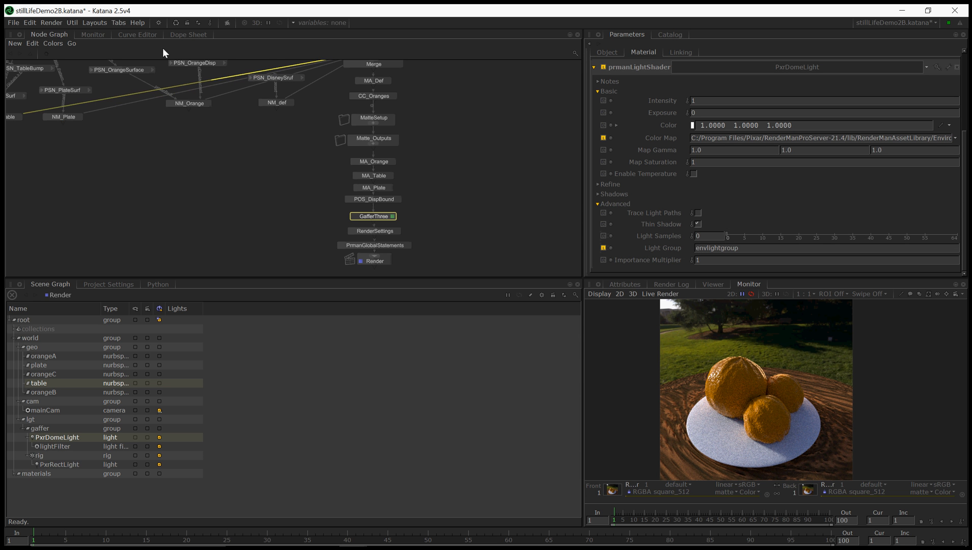
pyautogui.click(15, 23)
pyautogui.click(28, 77)
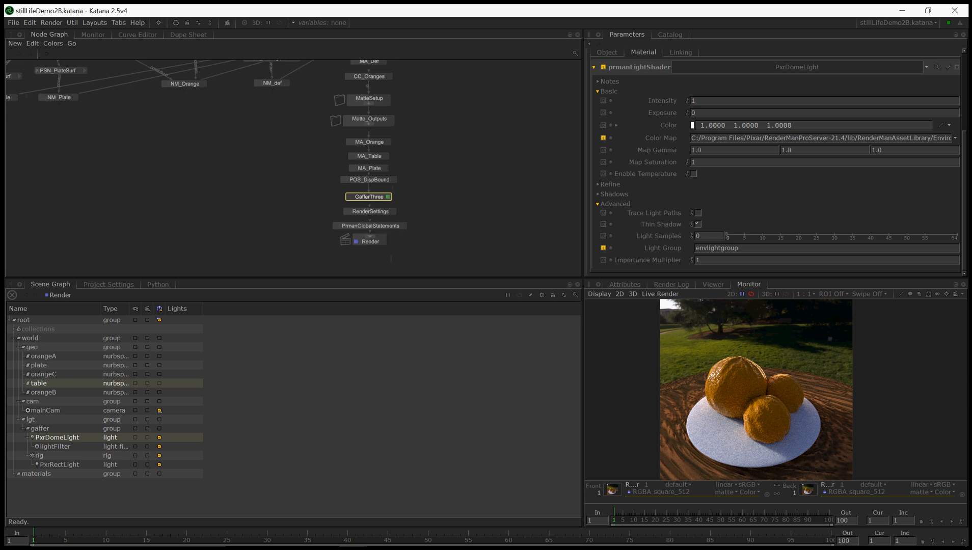
# Move the nodes from MA_Orange to Render down and tidy the matte groups, making room below Matte_Outputs
pyautogui.moveTo(257, 245); pyautogui.dragTo(442, 118)
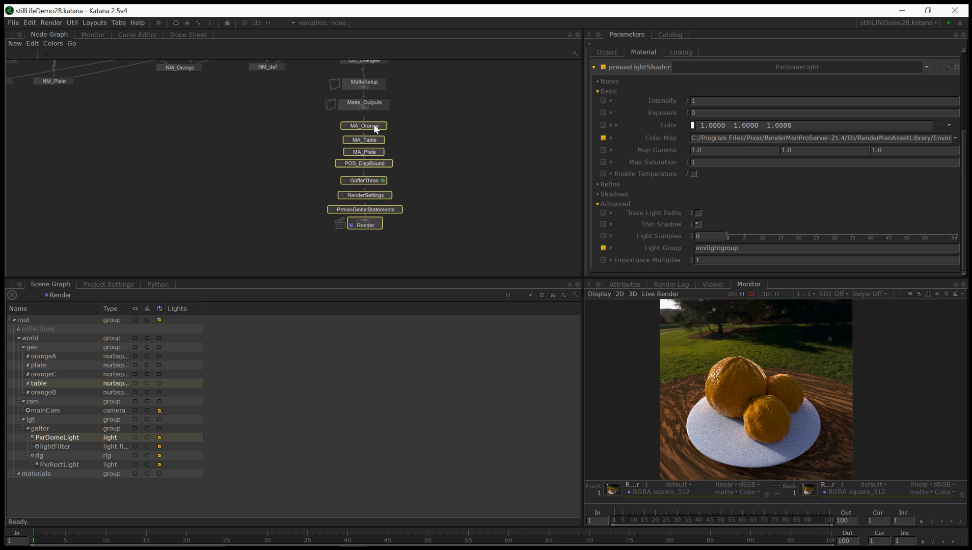
pyautogui.moveTo(373, 124); pyautogui.dragTo(373, 143)
pyautogui.moveTo(410, 116); pyautogui.dragTo(406, 181, button='middle')
pyautogui.click(407, 181)
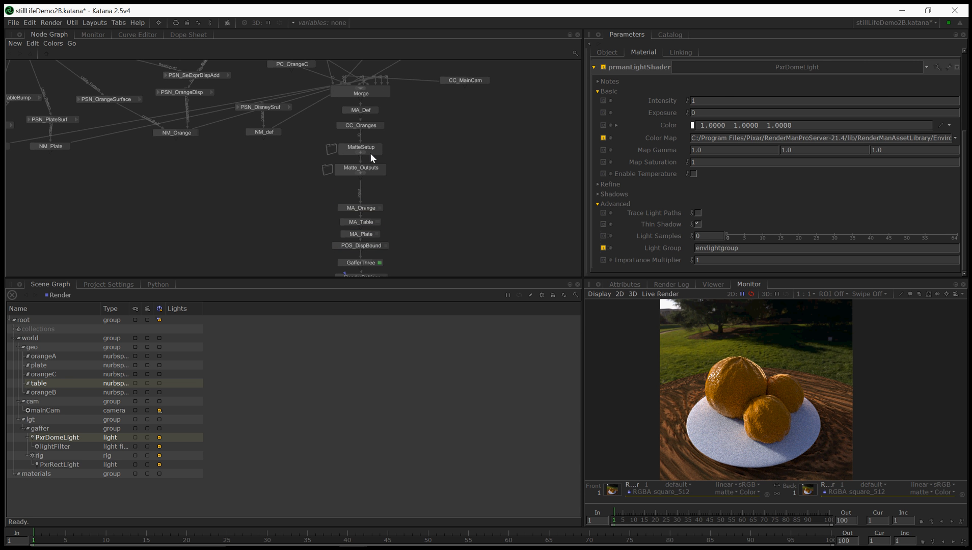
pyautogui.moveTo(371, 150)
pyautogui.mouseDown()
pyautogui.moveTo(370, 137)
pyautogui.moveTo(372, 160)
pyautogui.mouseUp()
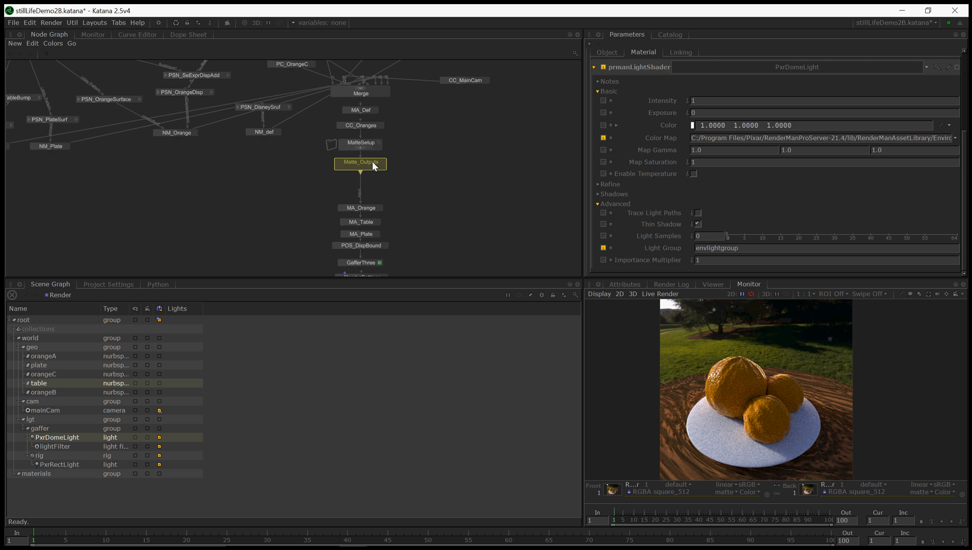
pyautogui.moveTo(372, 163); pyautogui.dragTo(396, 178, button='middle')
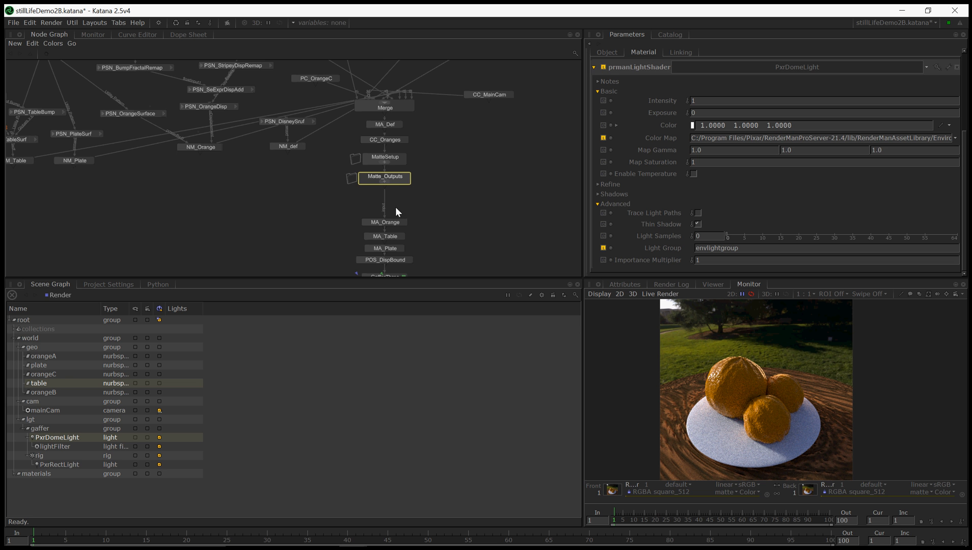
# Insert a PrmanOutputChannelDefine node between Matte_Outputs and MA_Orange and show its parameters
pyautogui.press('Tab')
pyautogui.write('poc')
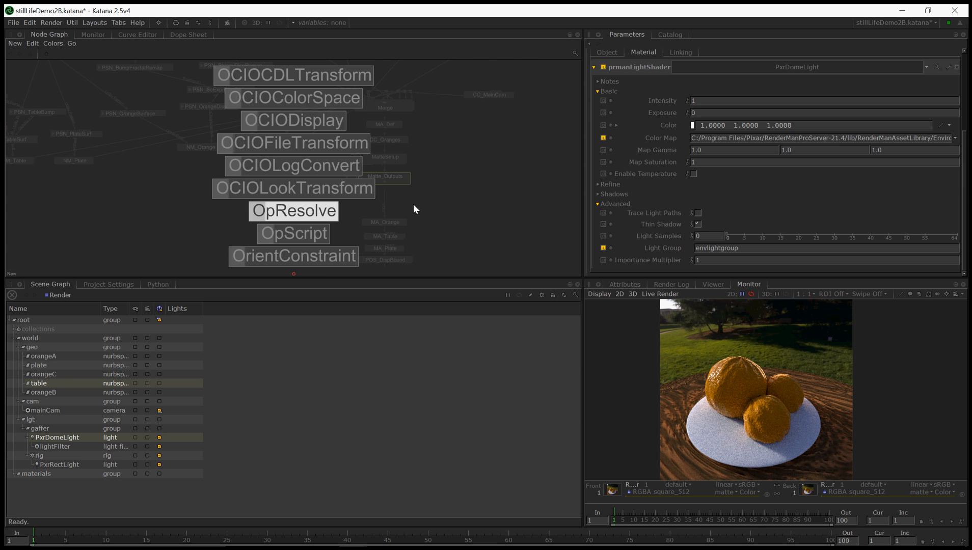
pyautogui.press('Return')
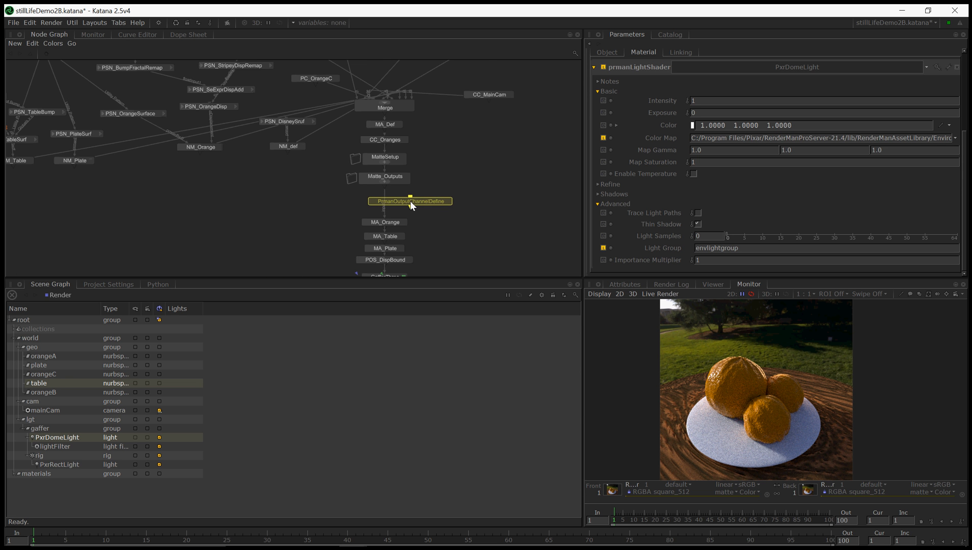
pyautogui.click(382, 198)
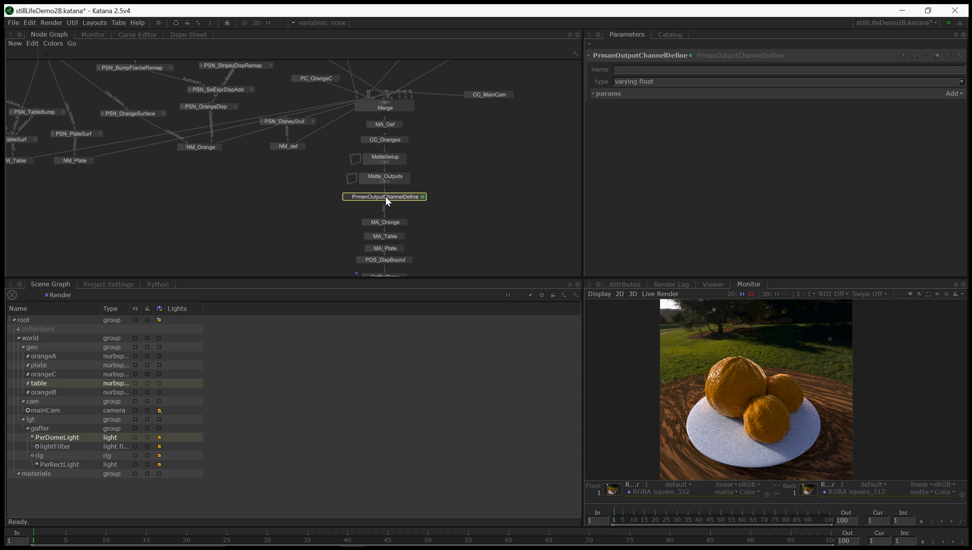
# Set the output channel's type to varying color and rename the node POCD_envlightgroup
pyautogui.moveTo(638, 82); pyautogui.dragTo(661, 83)
pyautogui.write('color')
pyautogui.click(655, 58)
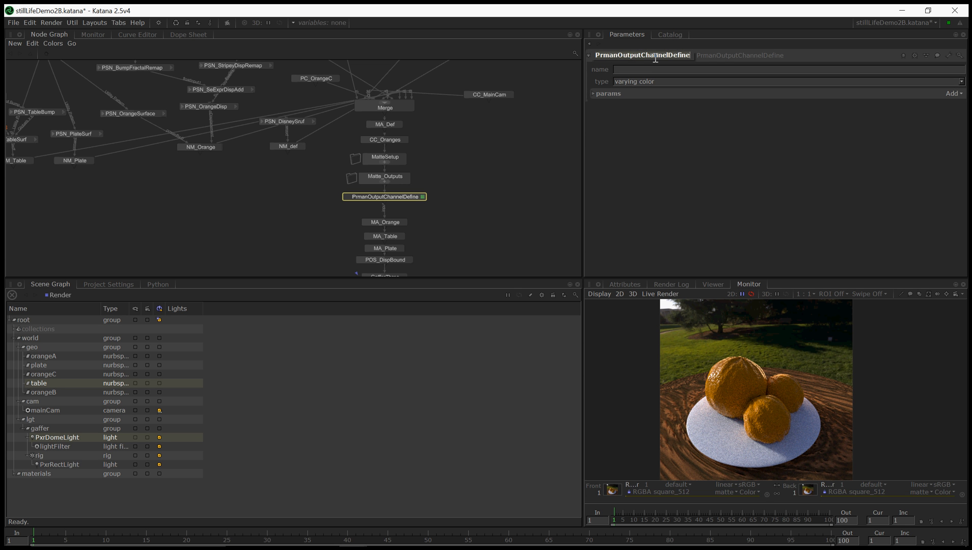
pyautogui.write('POCD_envlightgroup')
pyautogui.press('Return')
# Set the channel name of POCD_envlightgroup to lpe:diffuse_envlightgroup
pyautogui.click(644, 70)
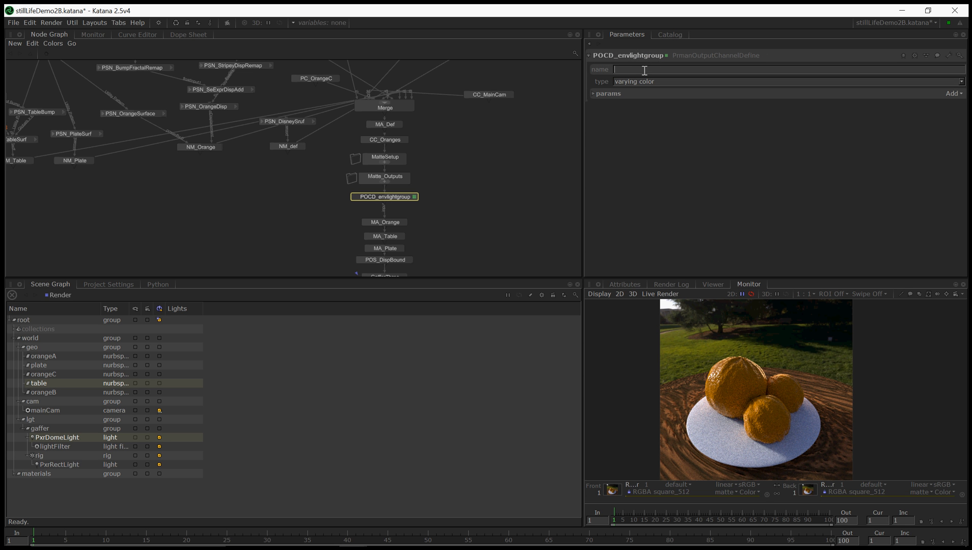
pyautogui.write('lpe')
pyautogui.write('ght')
pyautogui.press('BackSpace')
pyautogui.press('BackSpace')
pyautogui.press('BackSpace')
pyautogui.write('en')
pyautogui.press('BackSpace')
pyautogui.press('BackSpace')
pyautogui.write('diffuse_envlightgroup')
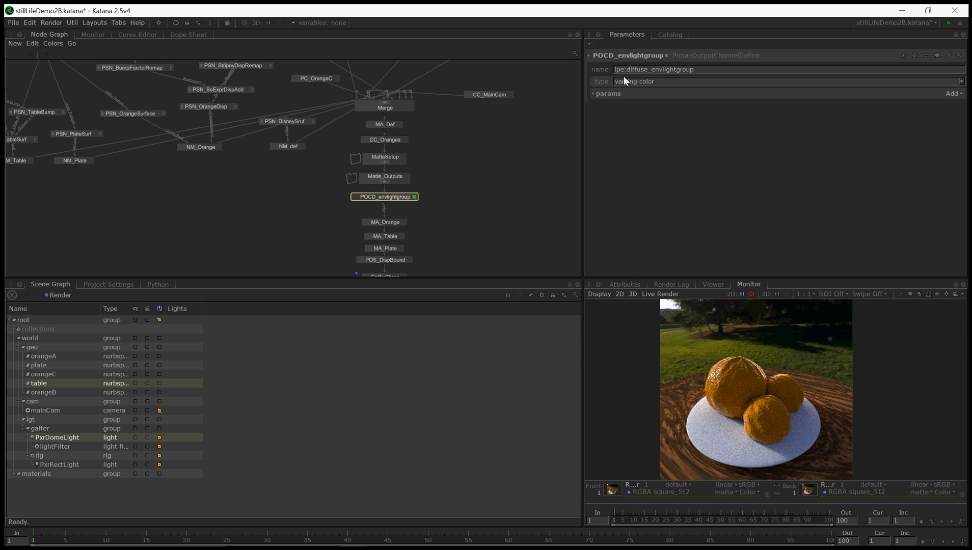
pyautogui.press('Return')
pyautogui.click(519, 158)
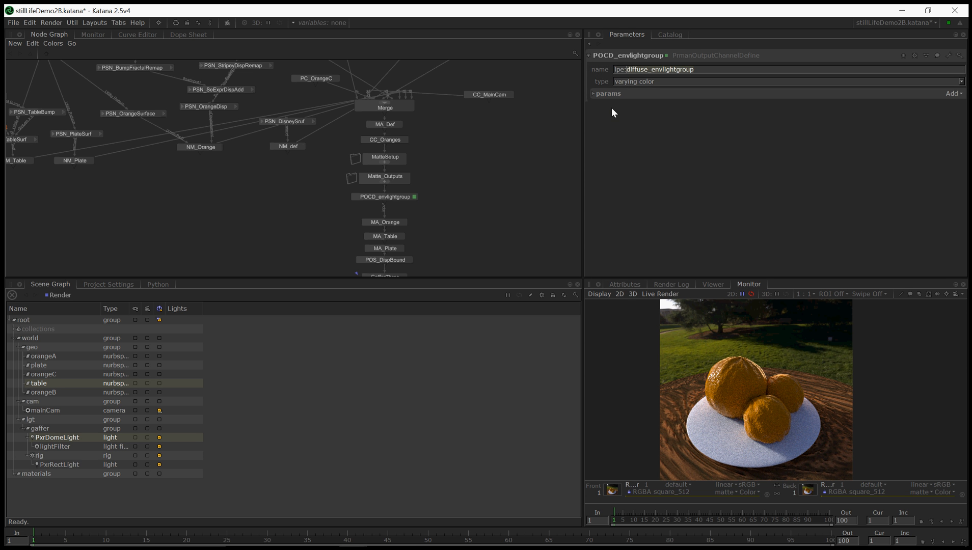
pyautogui.click(686, 73)
pyautogui.moveTo(696, 71); pyautogui.dragTo(628, 73)
# Move the nodes from MA_Orange to Render down and insert a copy of POCD_envlightgroup directly below the original
pyautogui.moveTo(451, 183); pyautogui.dragTo(450, 143, button='middle')
pyautogui.moveTo(393, 162); pyautogui.dragTo(395, 136, button='middle')
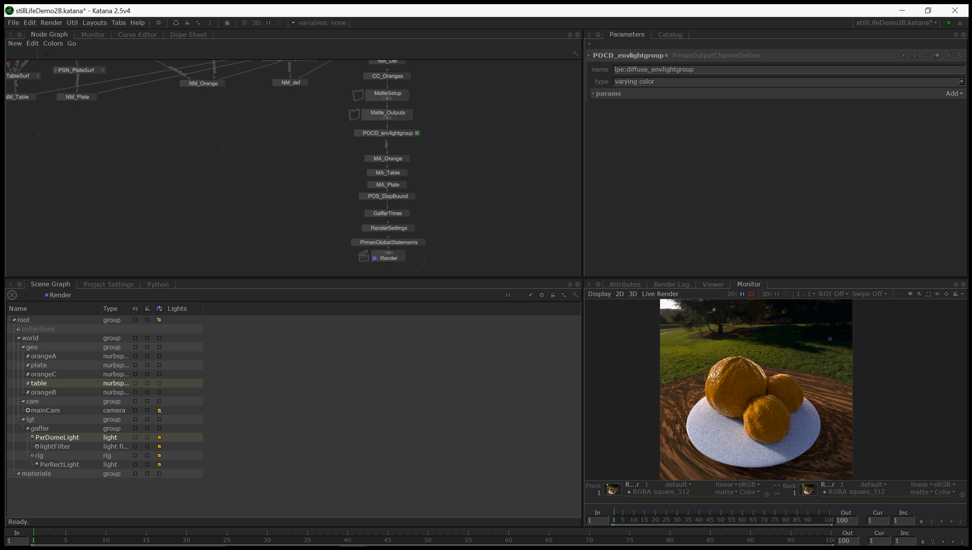
pyautogui.moveTo(326, 260); pyautogui.dragTo(397, 165)
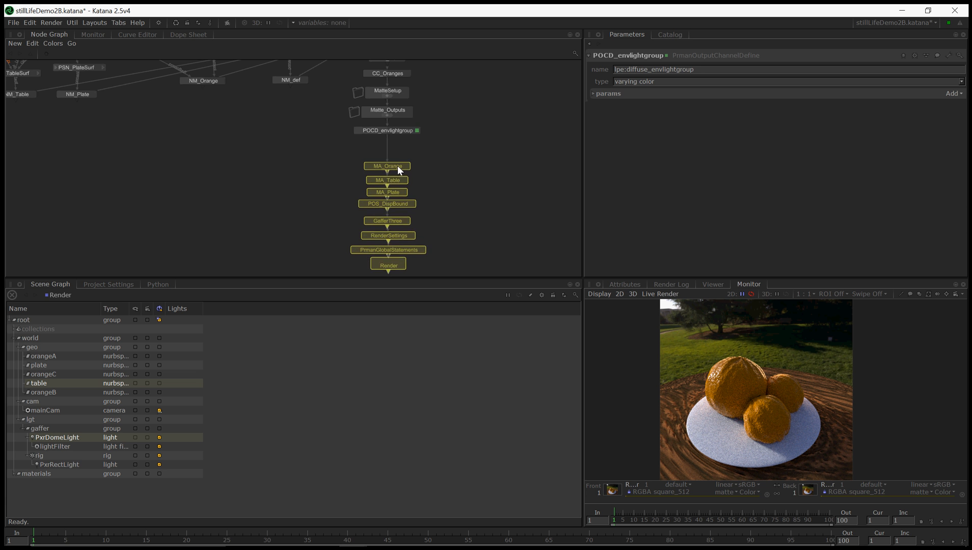
pyautogui.moveTo(398, 166); pyautogui.dragTo(398, 185, button='middle')
pyautogui.click(402, 152)
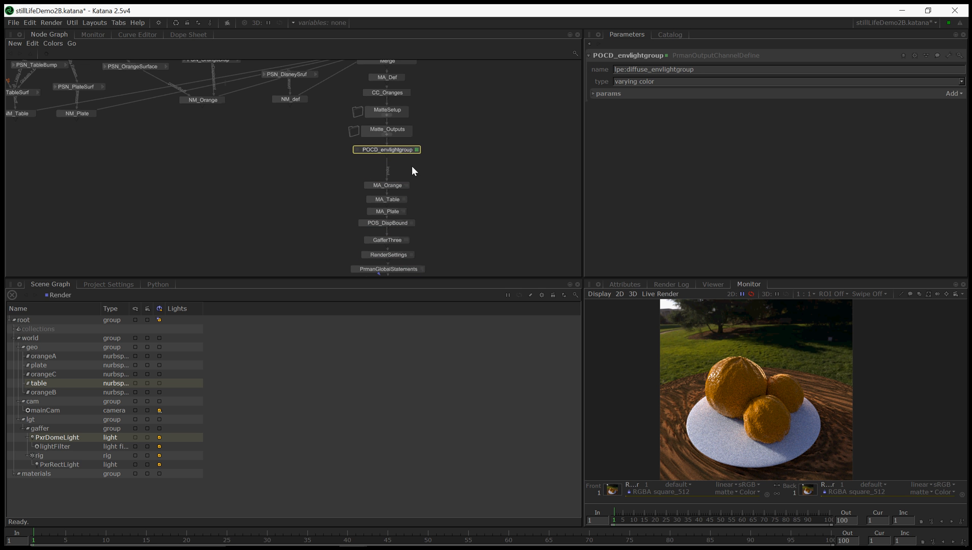
pyautogui.hotkey('ctrl', 'v')
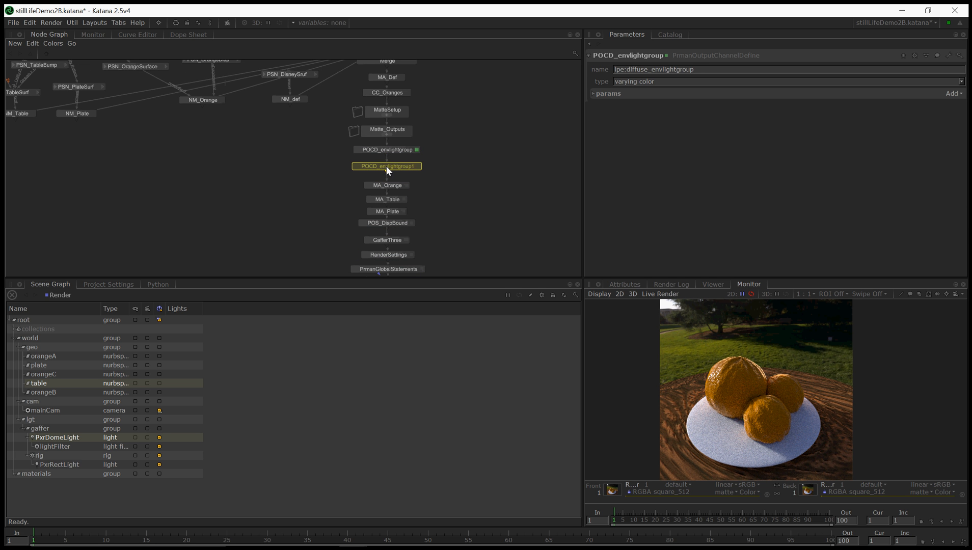
pyautogui.click(386, 166)
# Rename the copied channel node POCD_diffuse_envlightgroup1
pyautogui.click(629, 57)
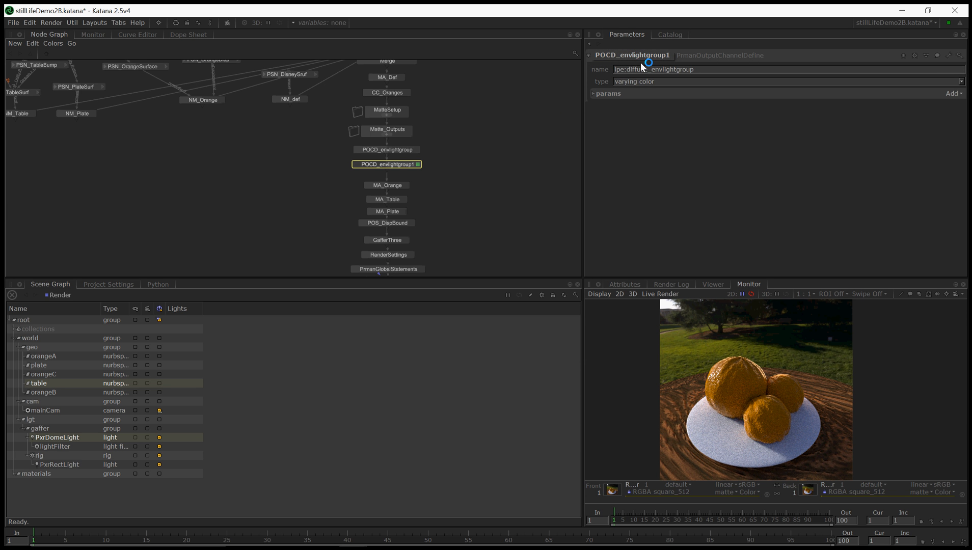
pyautogui.write('diffuse_')
pyautogui.press('Return')
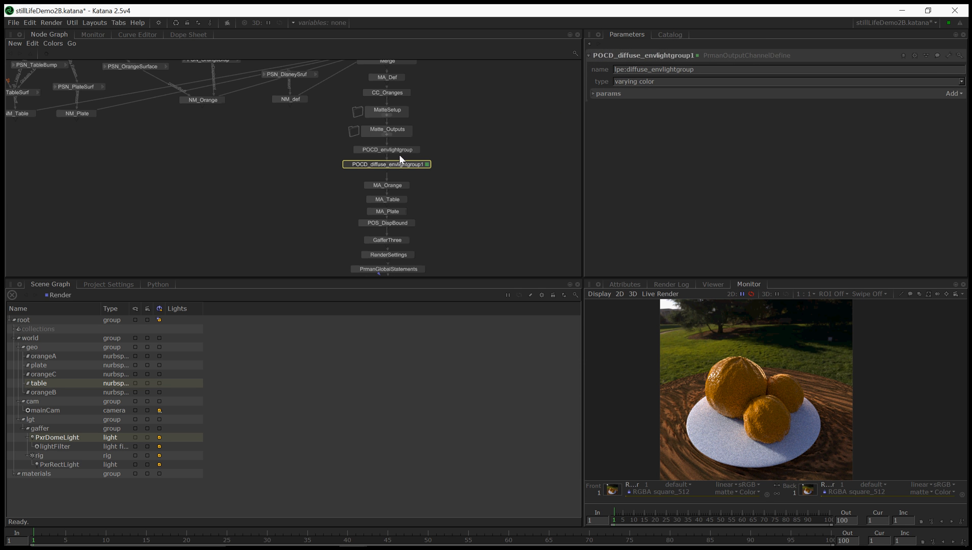
# Rename the original POCD_envlightgroup node POCD_diffuse_envlightgroup
pyautogui.click(400, 151)
pyautogui.click(620, 54)
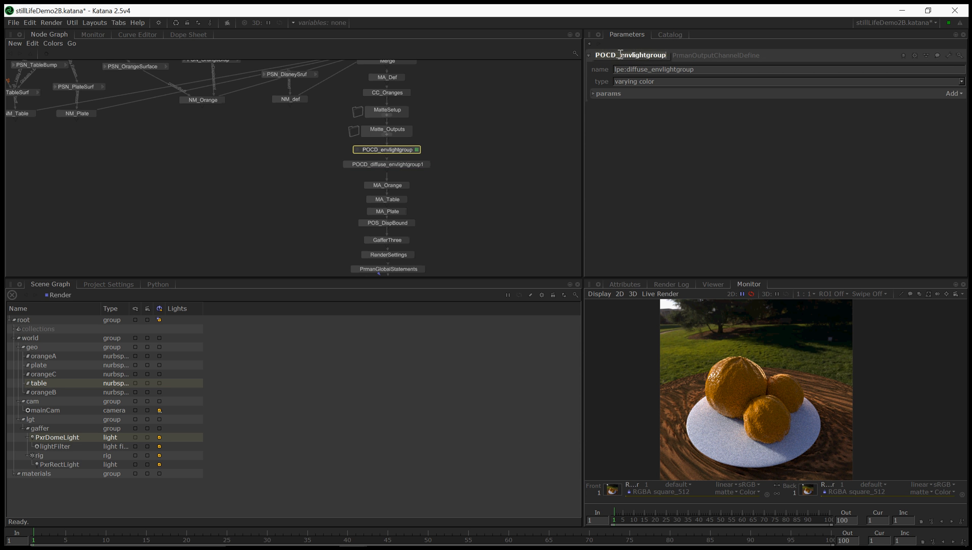
pyautogui.click(620, 54)
pyautogui.write('diffuse_')
pyautogui.press('Return')
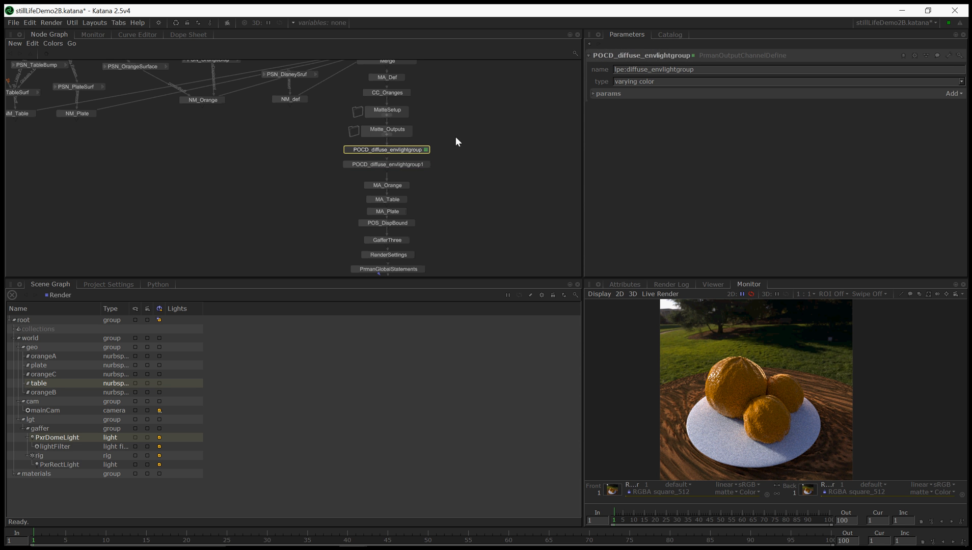
# Rename the copied channel node POCD_specular_envlightgroup1 and set its channel name to lpe:specular_envlightgroup
pyautogui.click(408, 165)
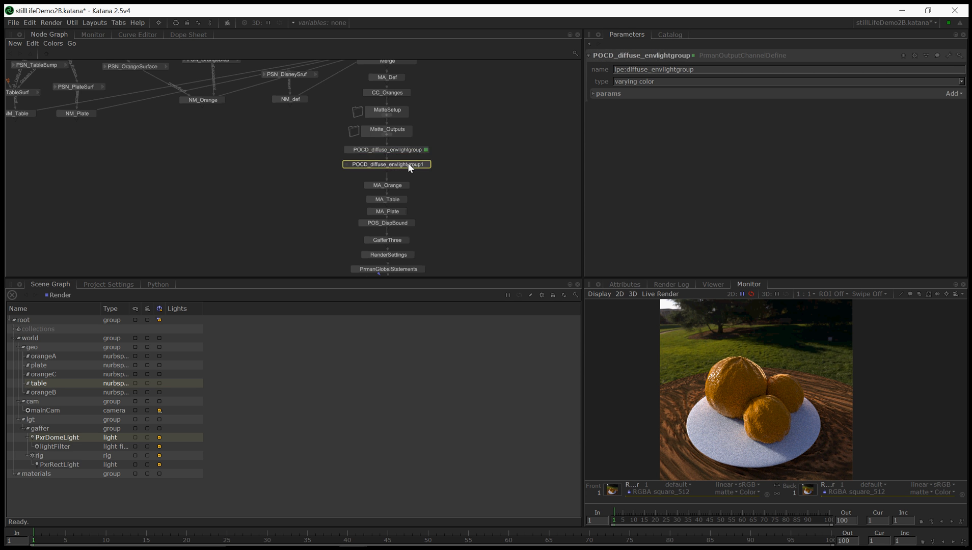
pyautogui.click(624, 55)
pyautogui.moveTo(643, 56); pyautogui.dragTo(619, 56)
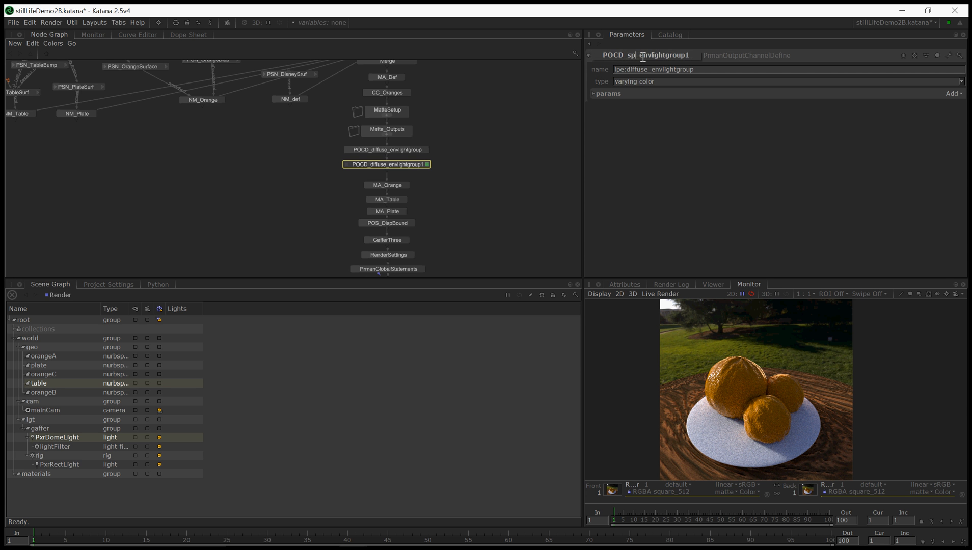
pyautogui.write('specular')
pyautogui.press('Return')
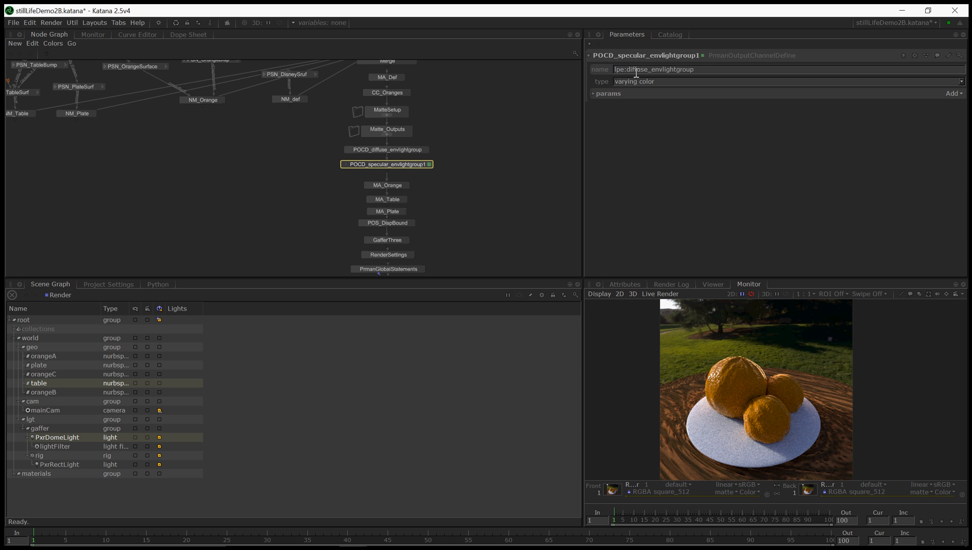
pyautogui.moveTo(647, 72); pyautogui.dragTo(628, 73)
pyautogui.write('specular')
# Move the nodes from MA_Orange to Render down and paste copies of both environment light channel nodes beside the chain
pyautogui.moveTo(297, 230); pyautogui.dragTo(299, 185, button='middle')
pyautogui.moveTo(285, 261); pyautogui.dragTo(401, 155)
pyautogui.moveTo(432, 137); pyautogui.dragTo(421, 163, button='middle')
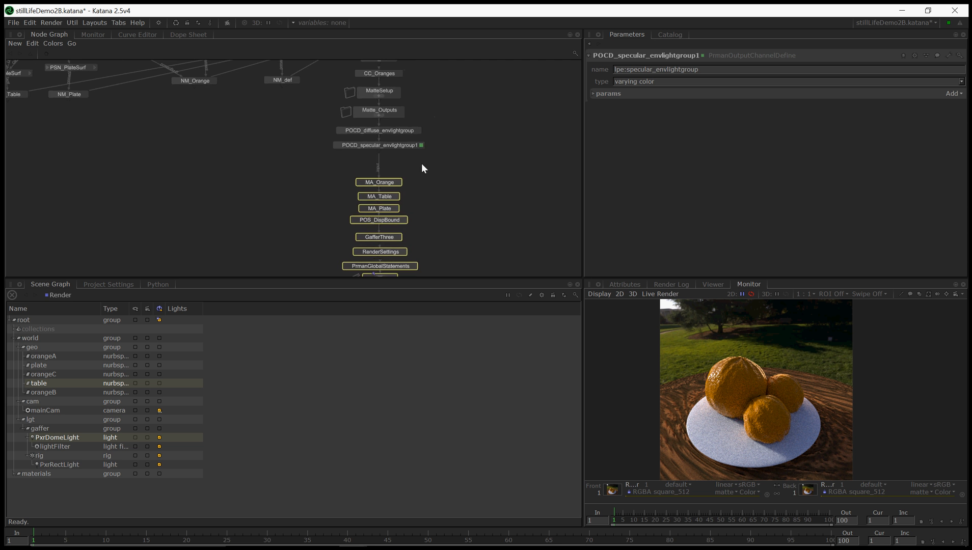
pyautogui.click(422, 164)
pyautogui.moveTo(457, 147); pyautogui.dragTo(383, 133)
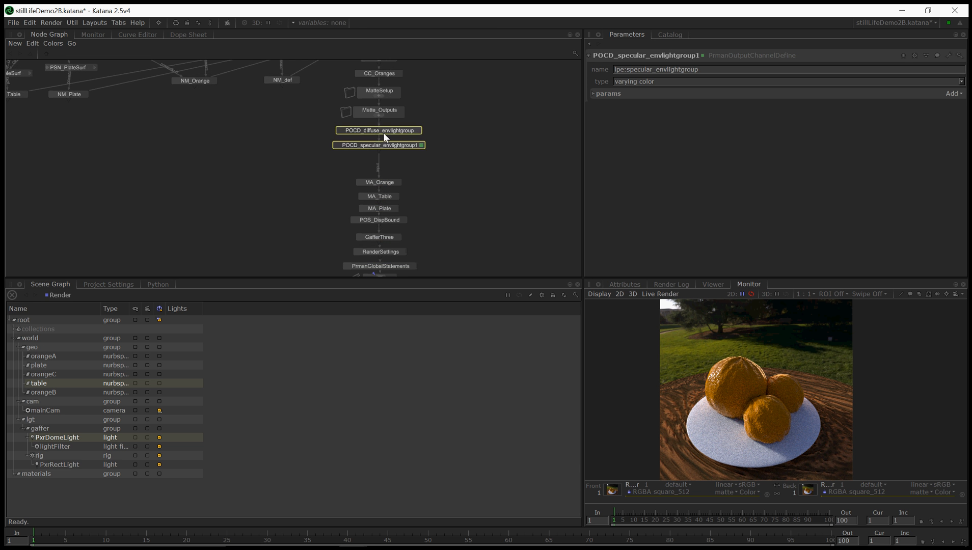
pyautogui.hotkey('ctrl', 'v')
pyautogui.click(441, 166)
# Make more room above MA_Orange and wire the two copied nodes between POCD_specular_envlightgroup1 and MA_Orange
pyautogui.moveTo(451, 223); pyautogui.dragTo(454, 201, button='middle')
pyautogui.moveTo(334, 260); pyautogui.dragTo(389, 174)
pyautogui.moveTo(389, 173); pyautogui.dragTo(391, 207, button='middle')
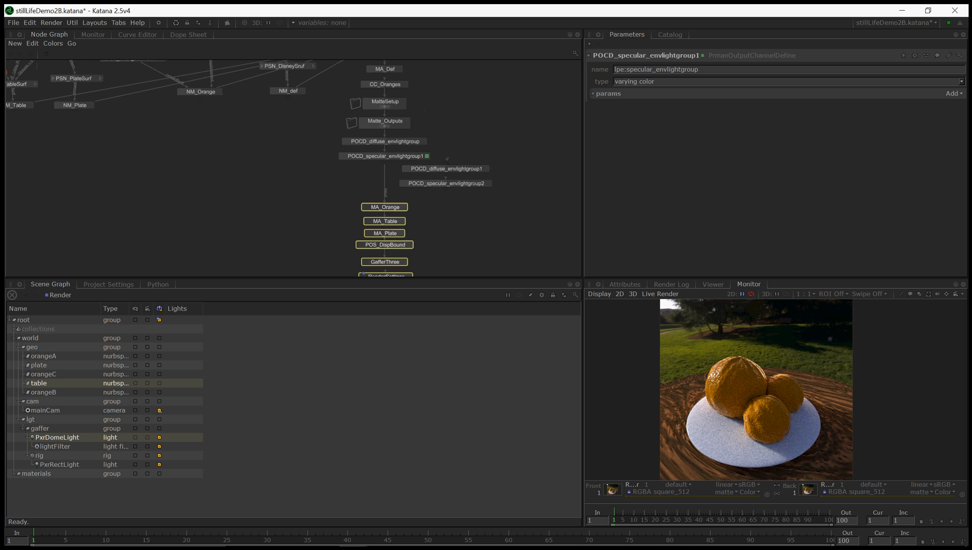
pyautogui.moveTo(439, 197); pyautogui.dragTo(453, 172)
pyautogui.scroll(4, 398, 166)
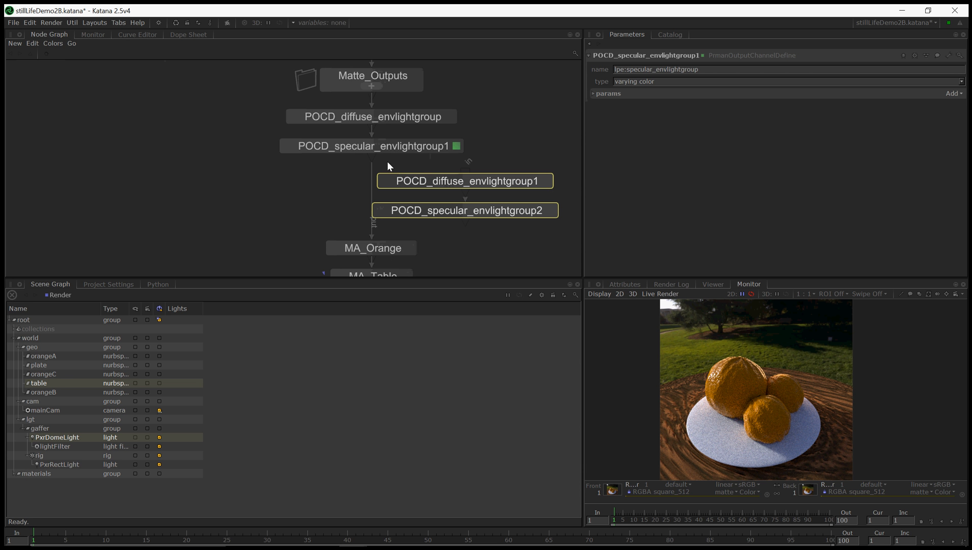
pyautogui.moveTo(371, 155); pyautogui.dragTo(465, 173)
pyautogui.moveTo(466, 225); pyautogui.dragTo(373, 245)
# Set the copied diffuse node's channel name to lpe:diffuse_rimlightgroup and rename the node POCD_diffuse_rimlightgroup1
pyautogui.click(466, 187)
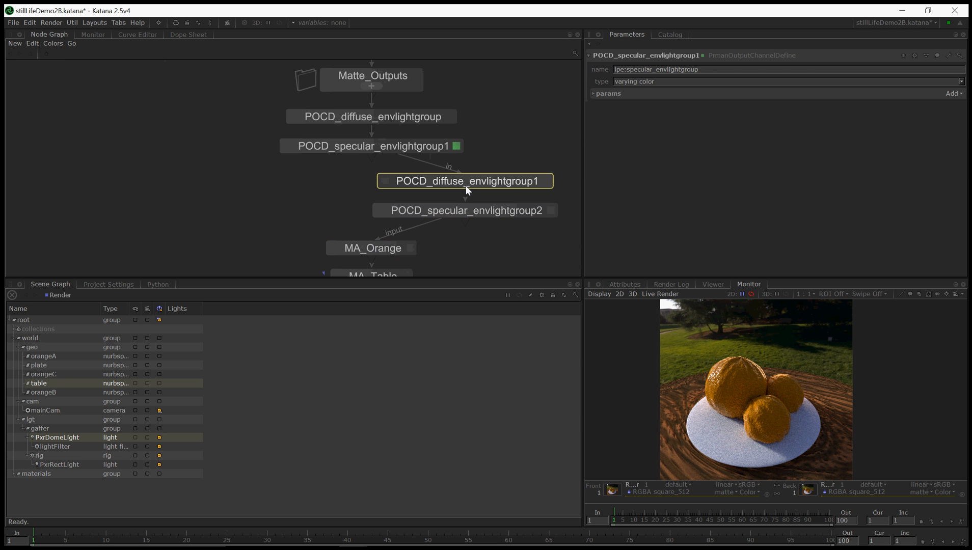
pyautogui.doubleClick(465, 186)
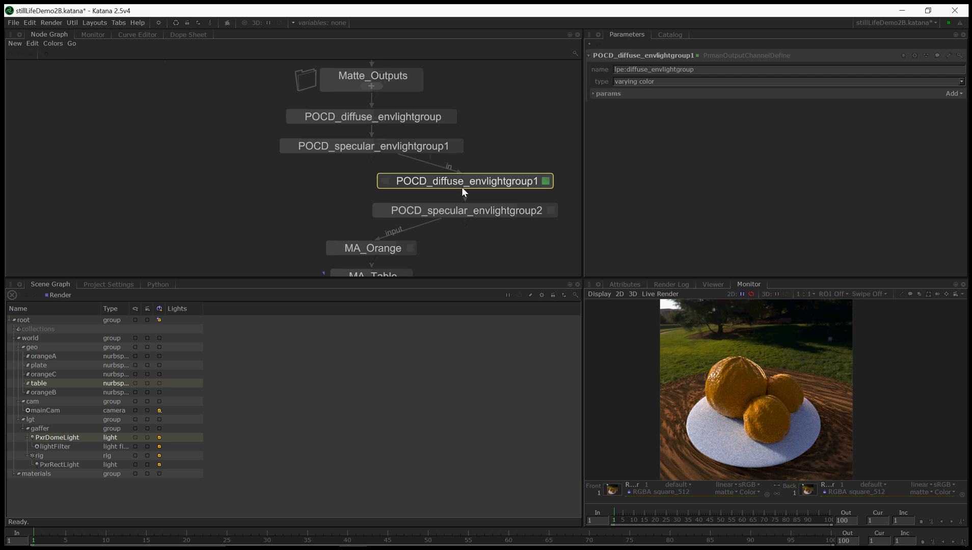
pyautogui.click(660, 70)
pyautogui.click(543, 120)
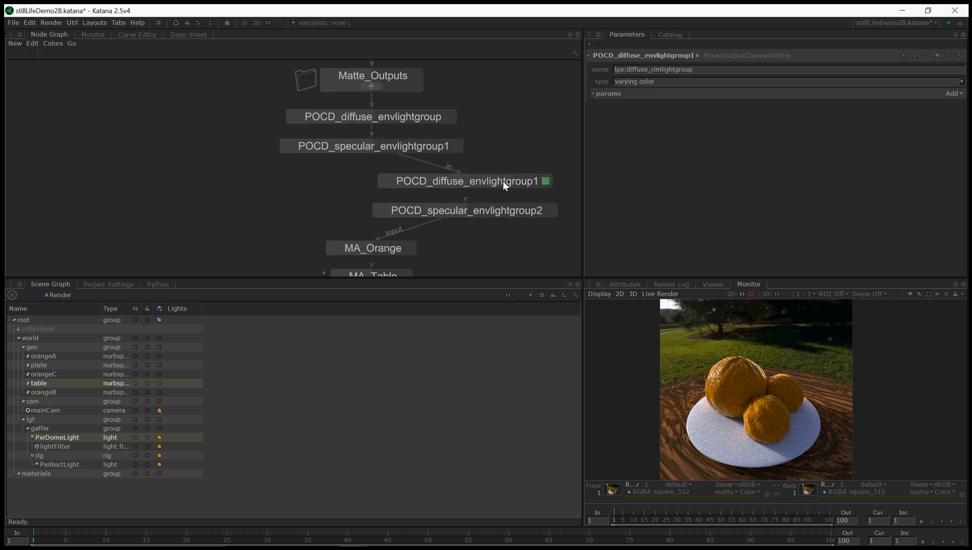
pyautogui.click(503, 178)
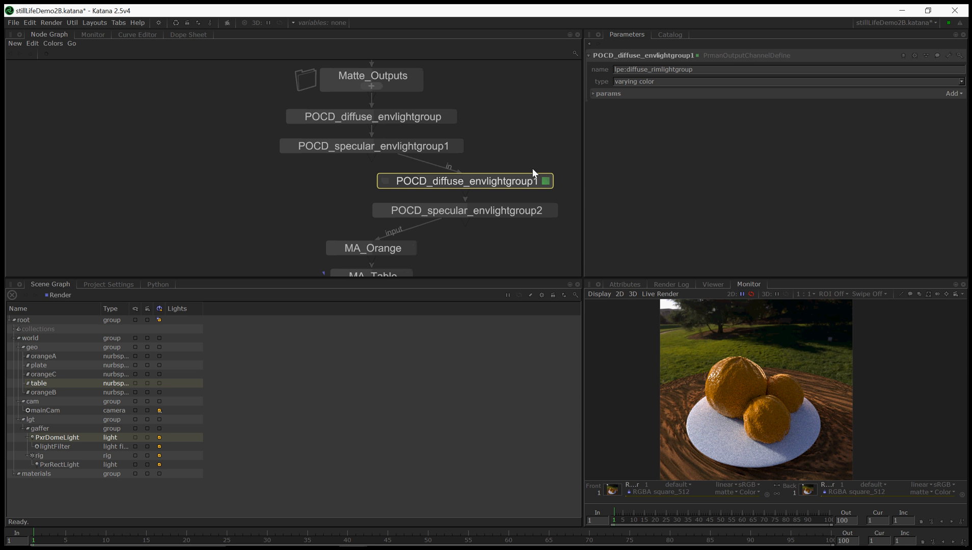
pyautogui.click(647, 56)
pyautogui.press('Delete')
pyautogui.press('Delete')
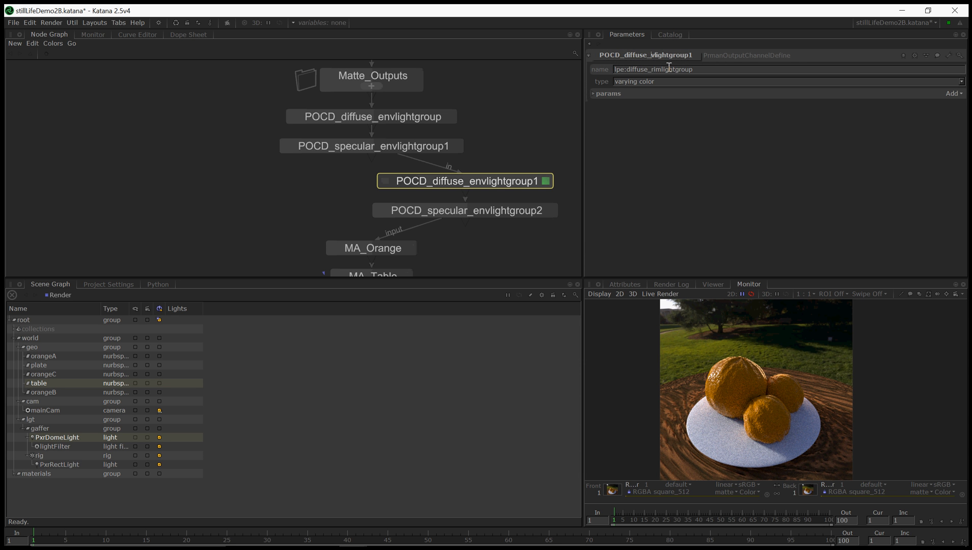
pyautogui.press('Delete')
pyautogui.write('rim')
pyautogui.press('Return')
# Set the copied specular node's channel name to lpe:specular_rimlightgroup and rename the node POCD_specular_rimlightgroup2
pyautogui.click(501, 211)
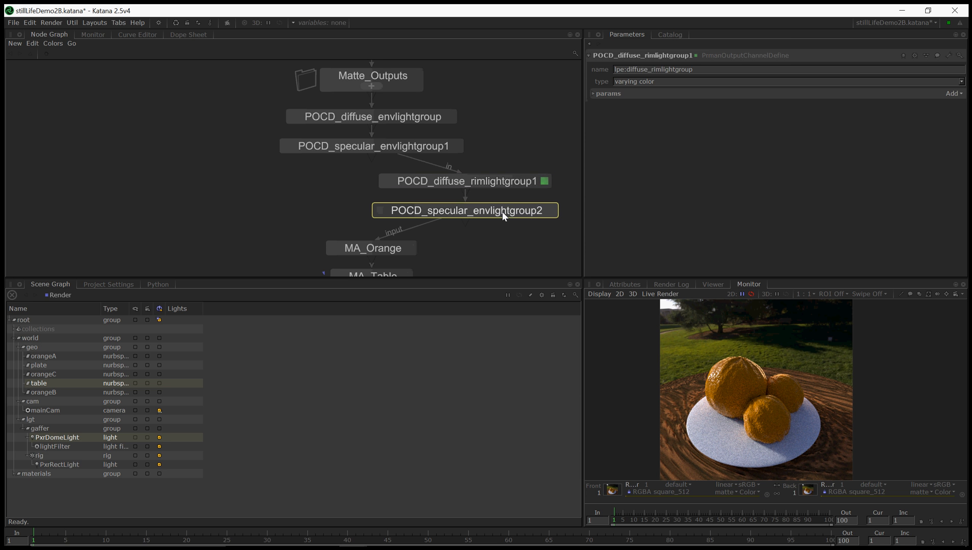
pyautogui.click(657, 57)
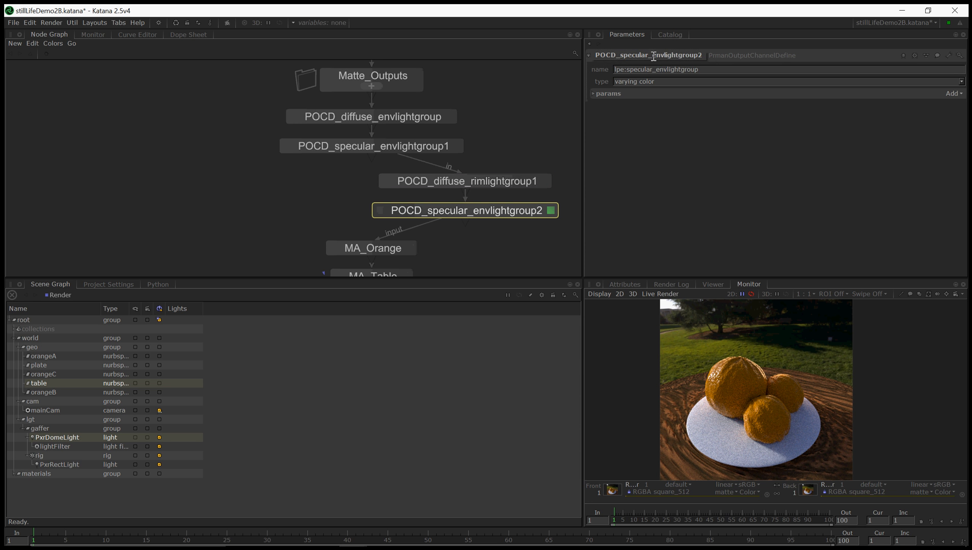
pyautogui.write('rim')
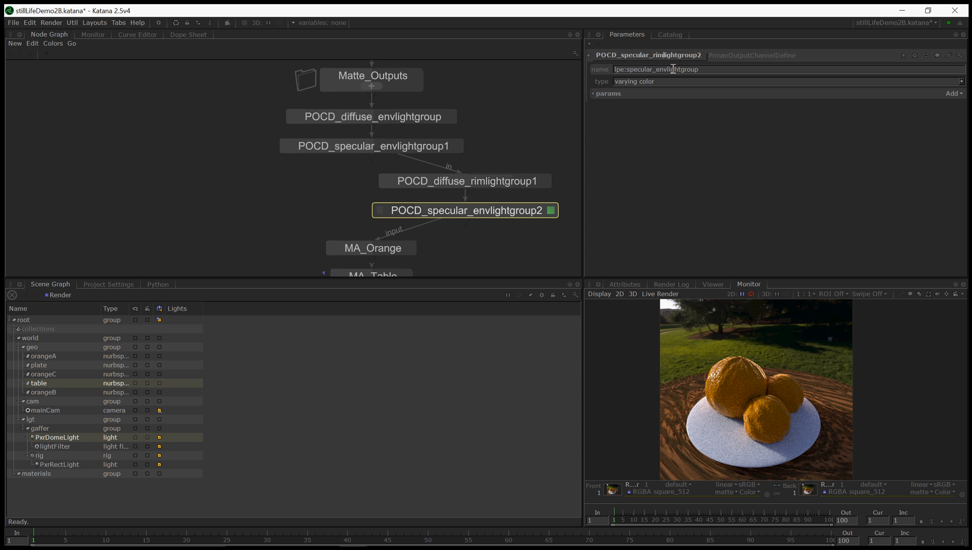
pyautogui.click(666, 70)
pyautogui.click(661, 58)
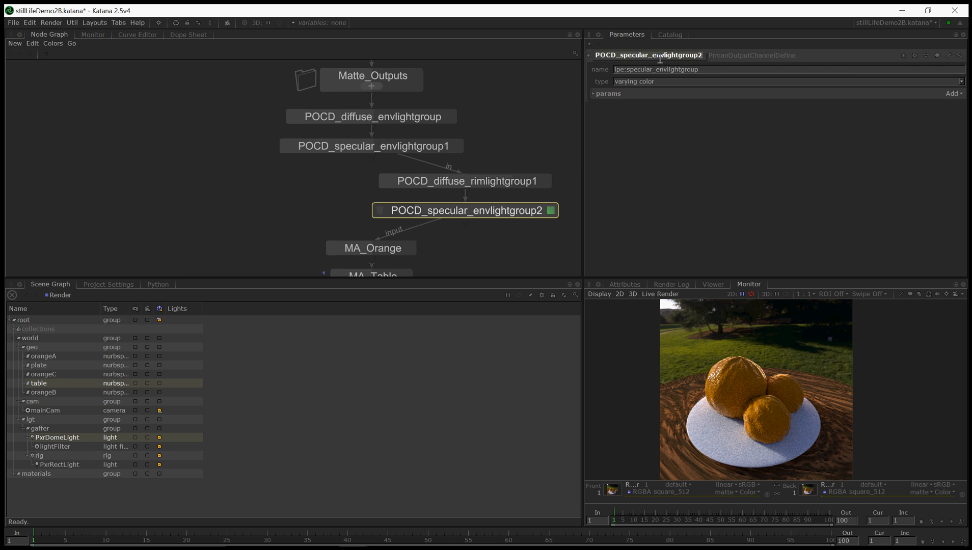
pyautogui.click(662, 70)
pyautogui.moveTo(656, 70); pyautogui.dragTo(667, 71)
pyautogui.click(656, 58)
pyautogui.write('rim')
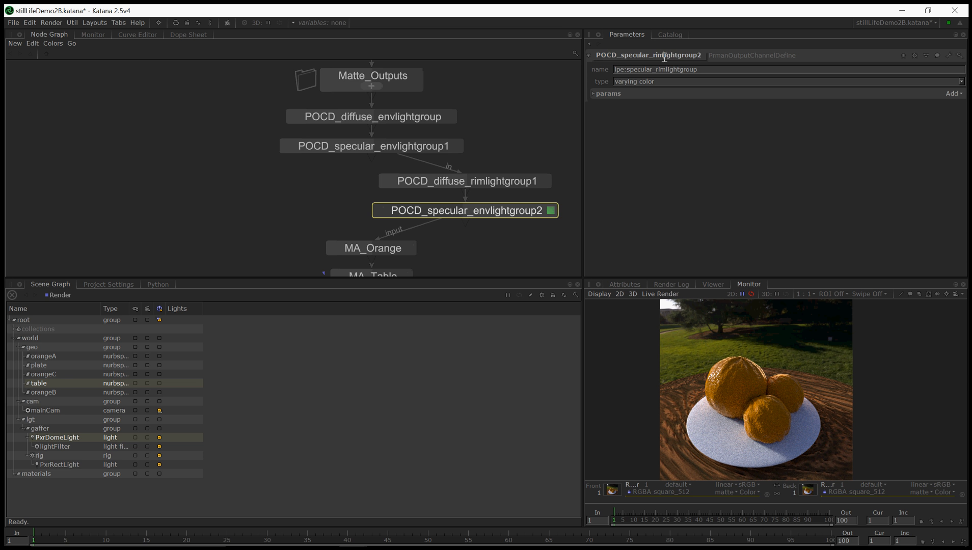
pyautogui.press('Return')
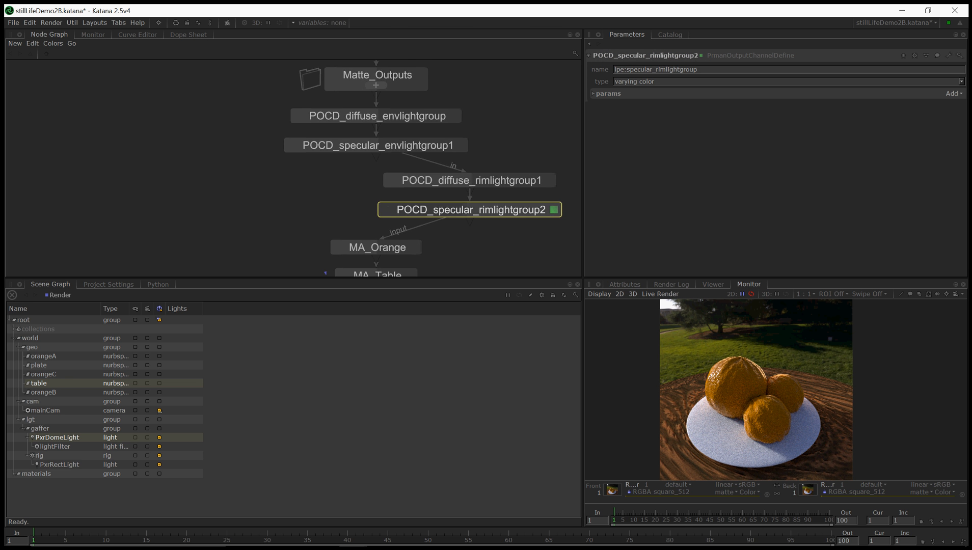
# Align the two rim light channel nodes under the environment ones and move the nodes from MA_Orange to Render down
pyautogui.keyDown('shift'); pyautogui.click(523, 180); pyautogui.keyUp('shift')
pyautogui.moveTo(522, 180); pyautogui.dragTo(425, 175)
pyautogui.scroll(-4, 481, 191)
pyautogui.moveTo(481, 191); pyautogui.dragTo(495, 122, button='middle')
pyautogui.click(387, 248)
pyautogui.moveTo(386, 251); pyautogui.dragTo(507, 134)
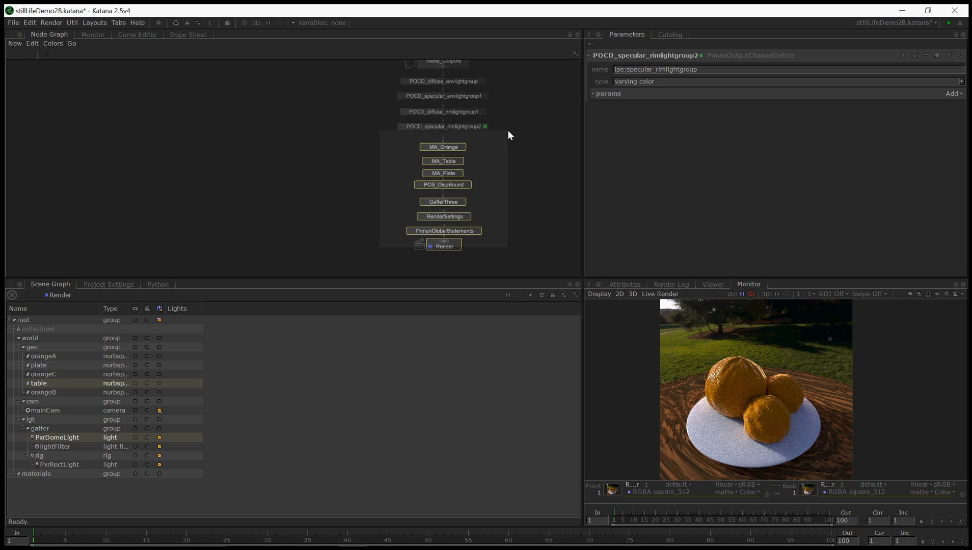
pyautogui.moveTo(452, 147); pyautogui.dragTo(449, 205)
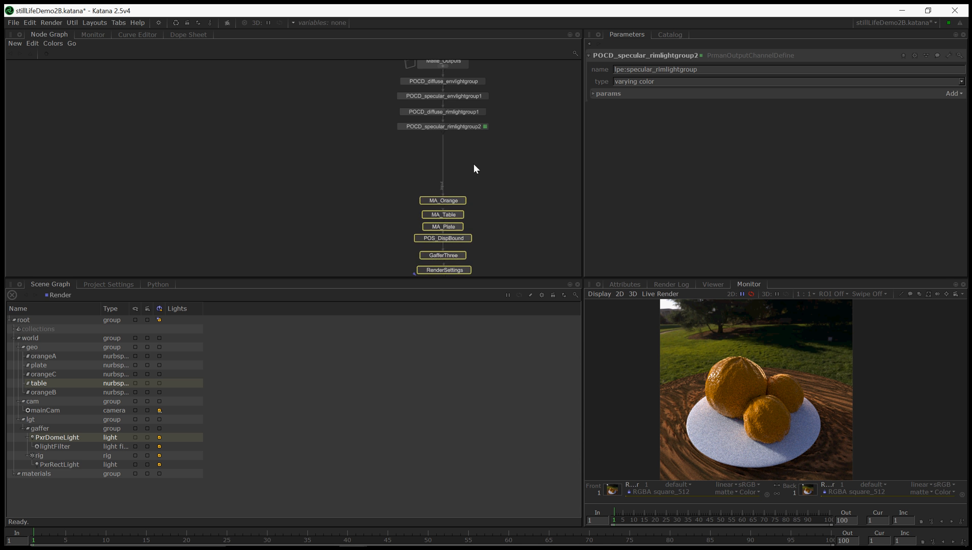
# Insert a RenderOutputDefine node between POCD_specular_rimlightgroup2 and MA_Orange
pyautogui.moveTo(474, 153); pyautogui.dragTo(423, 208, button='middle')
pyautogui.scroll(4, 422, 206)
pyautogui.press('Tab')
pyautogui.write('ren')
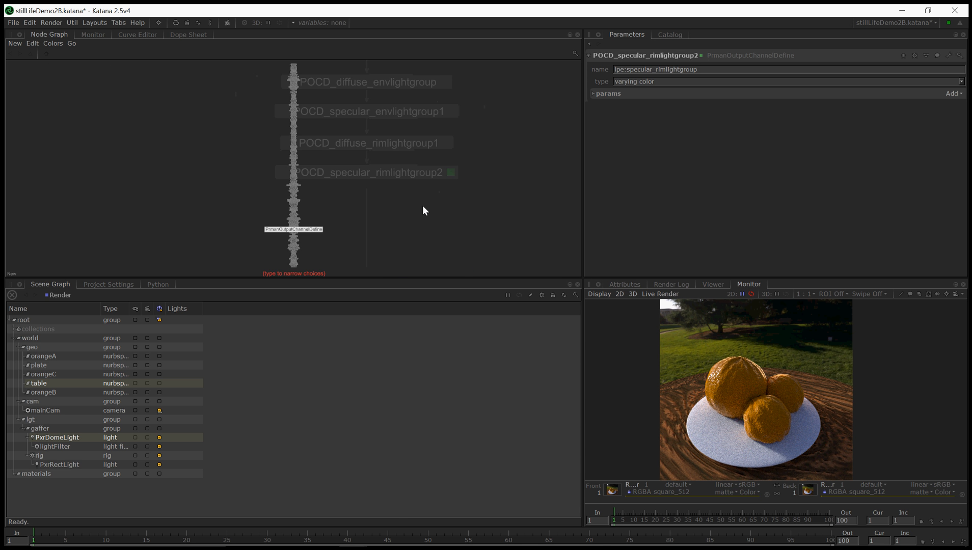
pyautogui.press('Up')
pyautogui.press('Up')
pyautogui.press('Return')
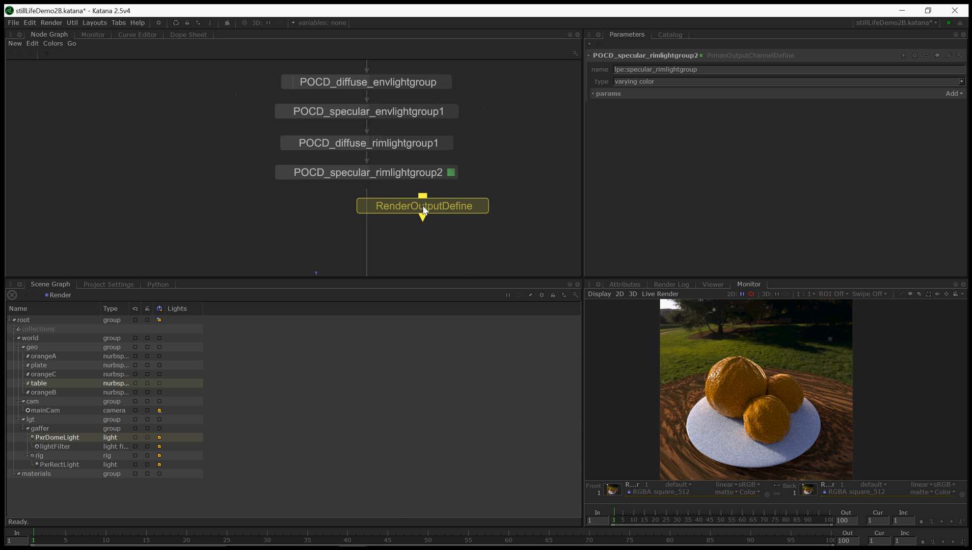
pyautogui.click(370, 208)
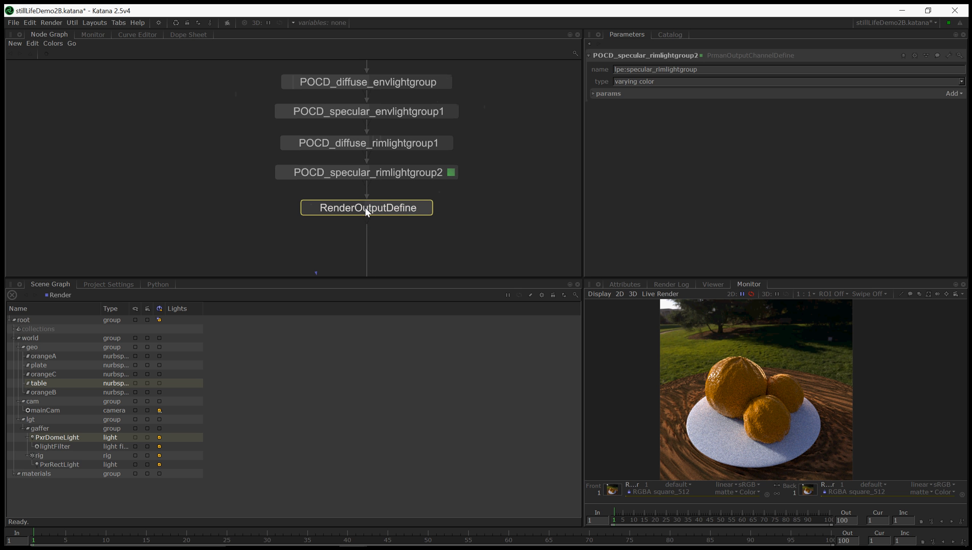
# Set the RenderOutputDefine node's channel to lpe:diffuse_envlightgroup and its type to raw
pyautogui.press('e')
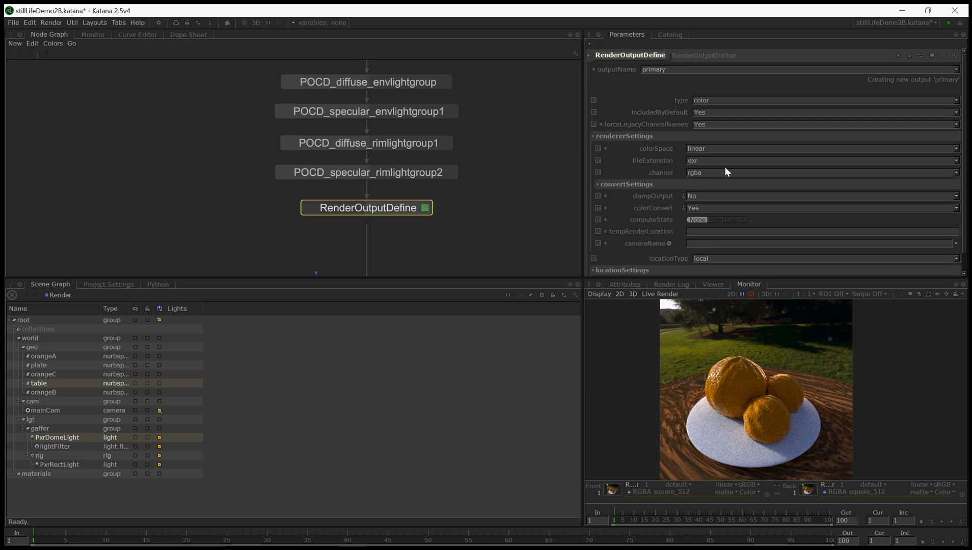
pyautogui.click(956, 172)
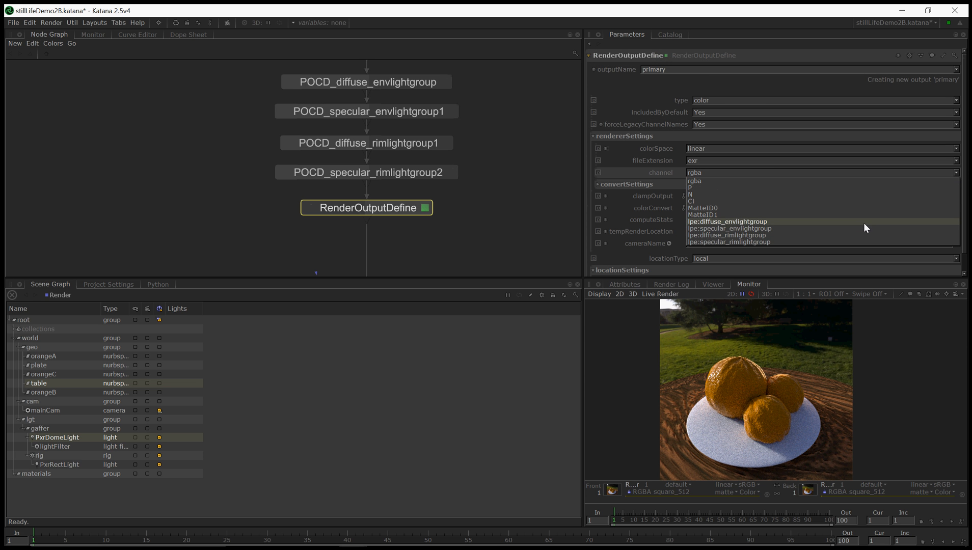
pyautogui.click(863, 223)
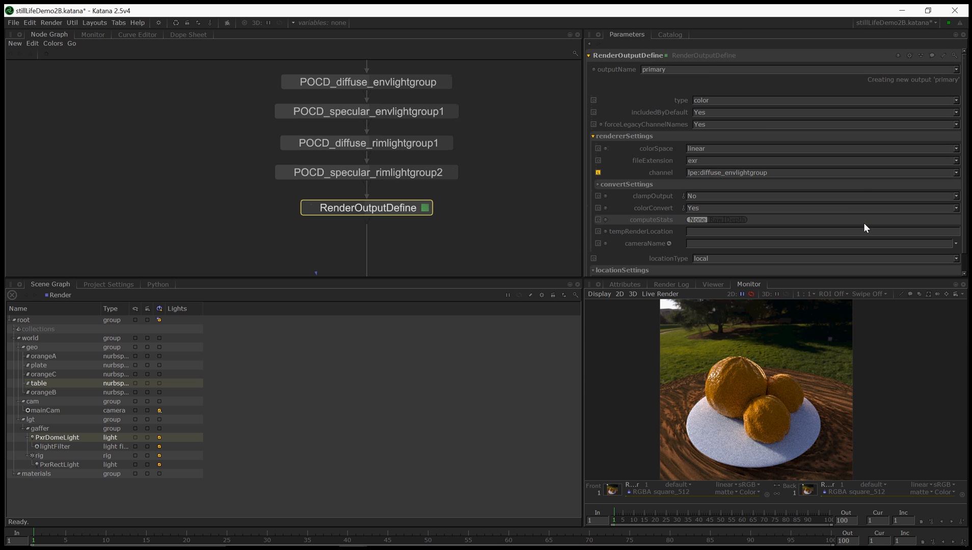
pyautogui.click(700, 98)
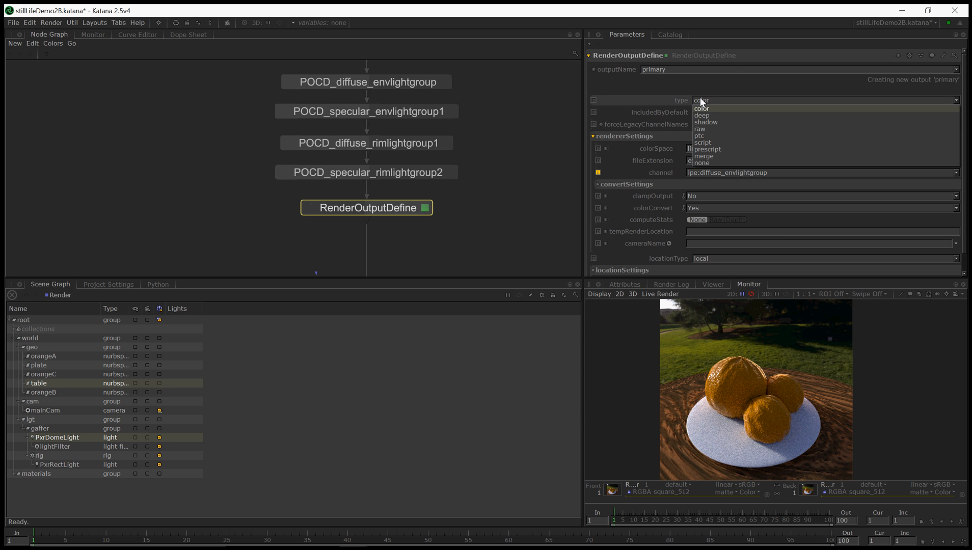
pyautogui.click(699, 129)
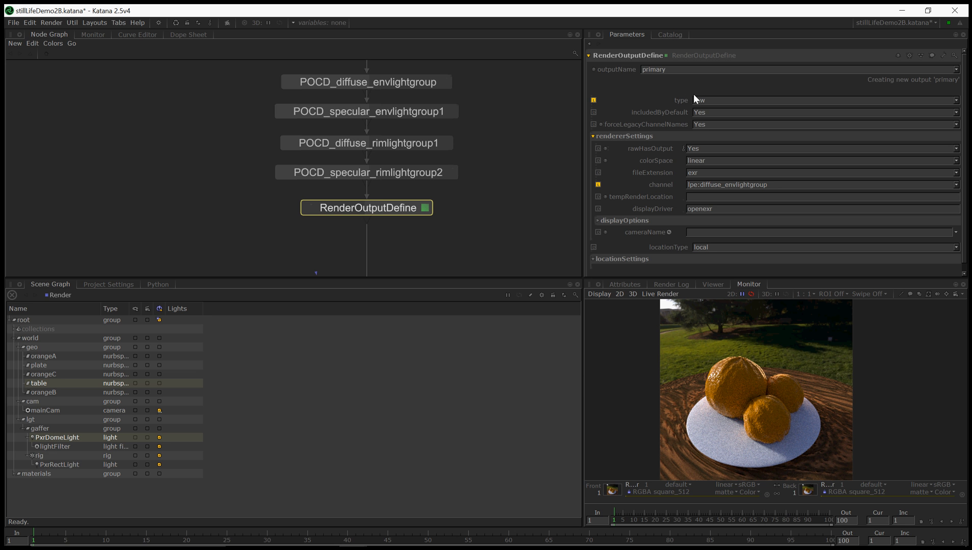
# Set the output name to diffuse_envlightgroup and rename the RenderOutputDefine node ROD_diffuse_envlightgroup
pyautogui.doubleClick(672, 70)
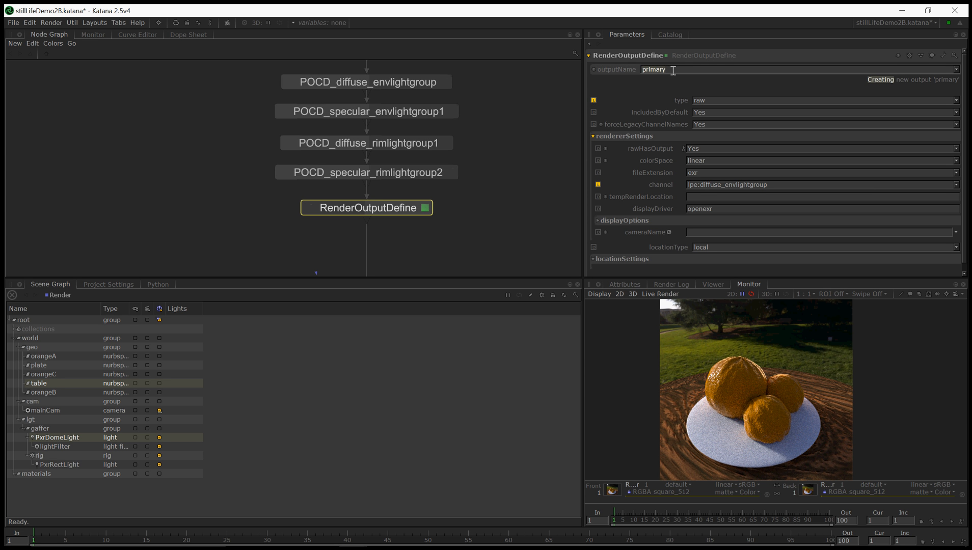
pyautogui.write('diffuse_envlightgroup')
pyautogui.press('Return')
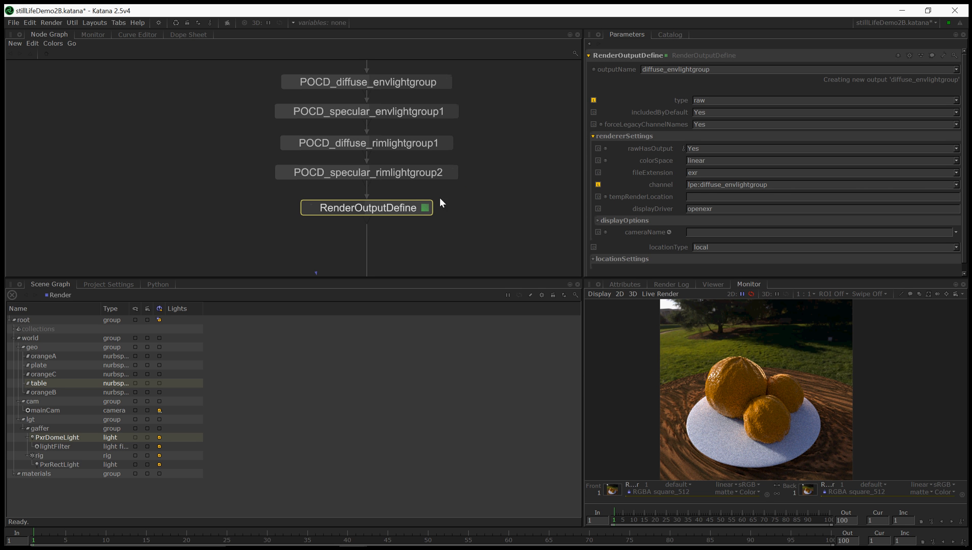
pyautogui.click(627, 56)
pyautogui.write('ROD_')
pyautogui.write('diffuse_envli')
pyautogui.write('ghtgroup')
pyautogui.press('Return')
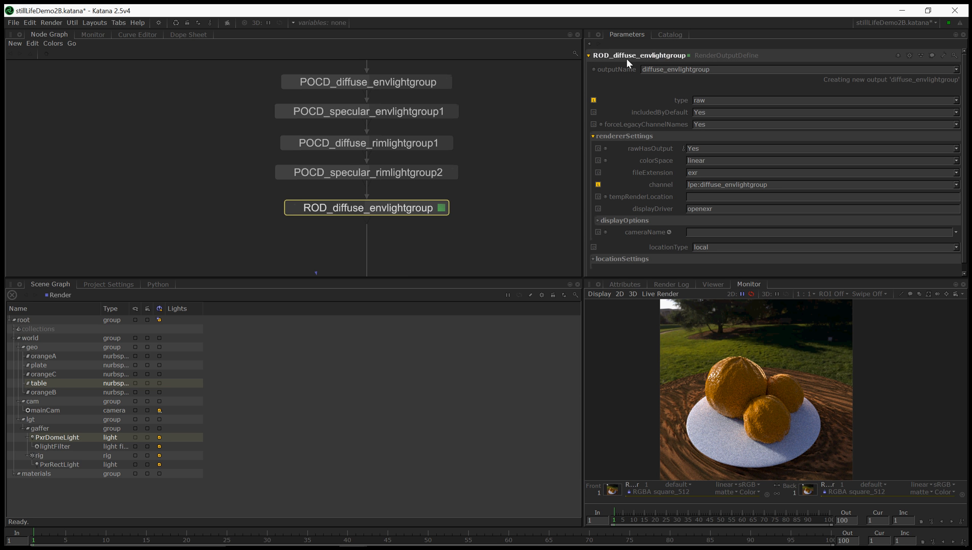
# Move ROD_diffuse_envlightgroup slightly up and insert a copy of it between it and MA_Orange
pyautogui.moveTo(473, 219); pyautogui.dragTo(493, 163, button='middle')
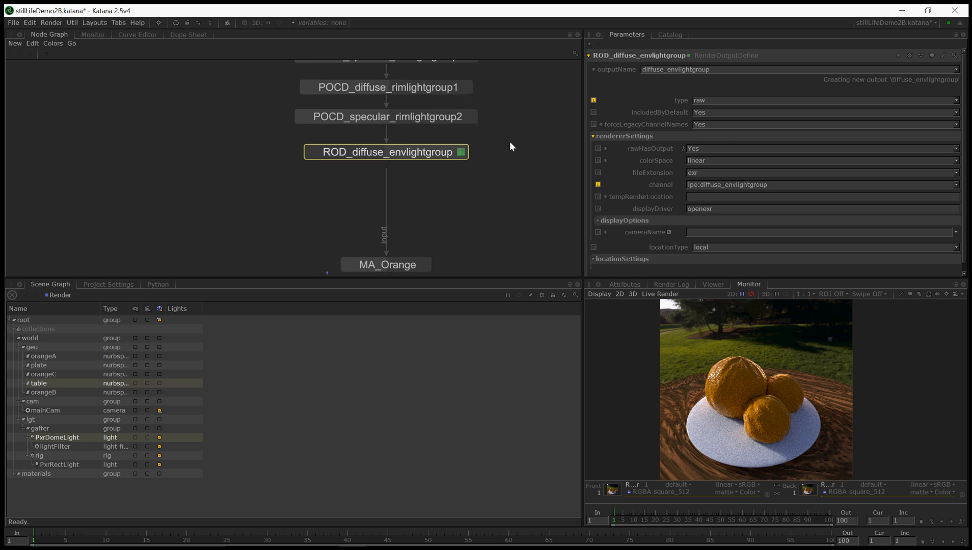
pyautogui.moveTo(427, 160); pyautogui.dragTo(428, 150)
pyautogui.hotkey('ctrl', 'c')
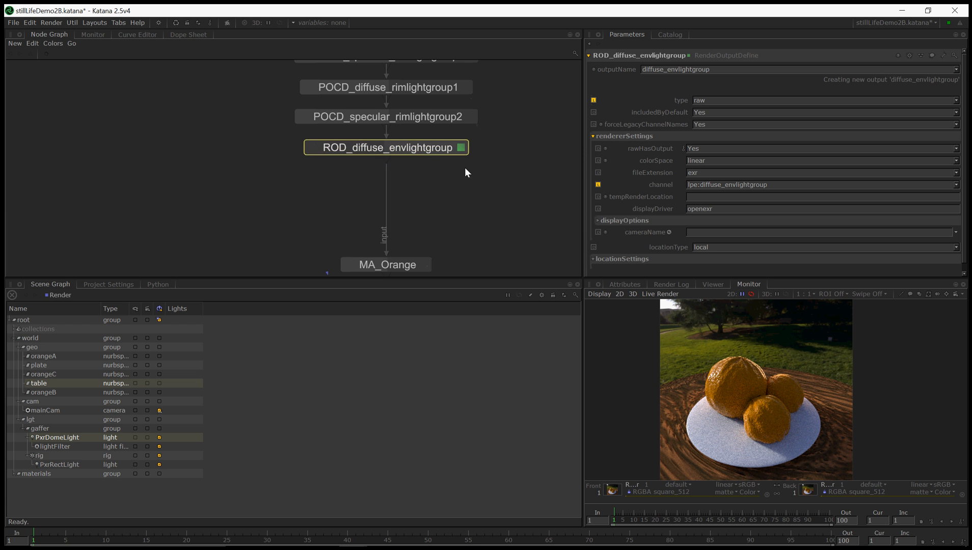
pyautogui.hotkey('ctrl', 'v')
pyautogui.click(387, 181)
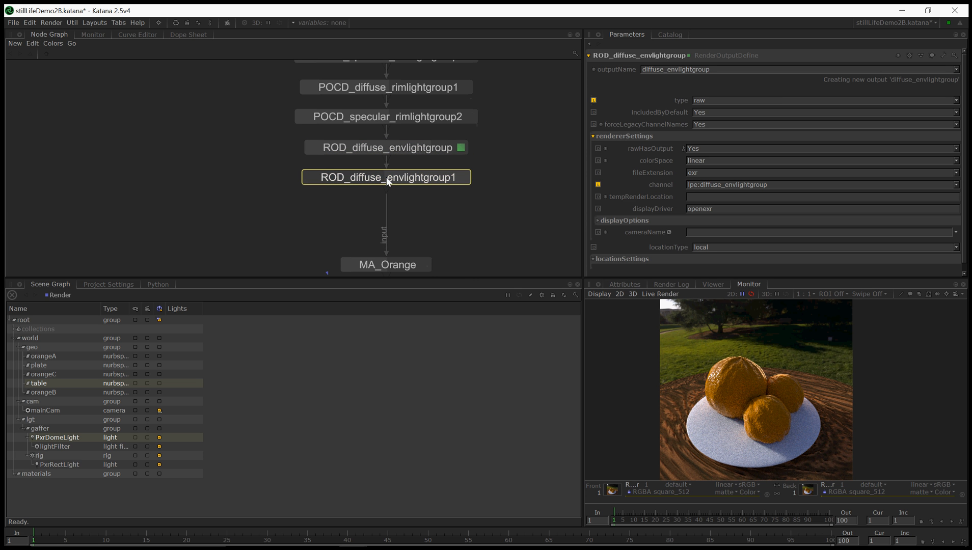
# Rename the copied output node ROD_specular_envlightgroup1 and set its output name to specular_envlightgroup
pyautogui.doubleClick(417, 179)
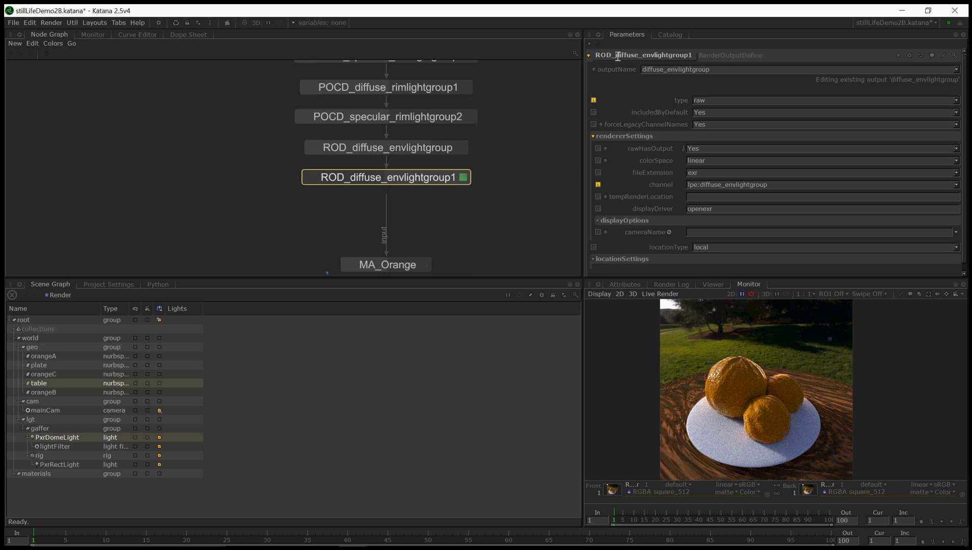
pyautogui.write('specular')
pyautogui.press('Return')
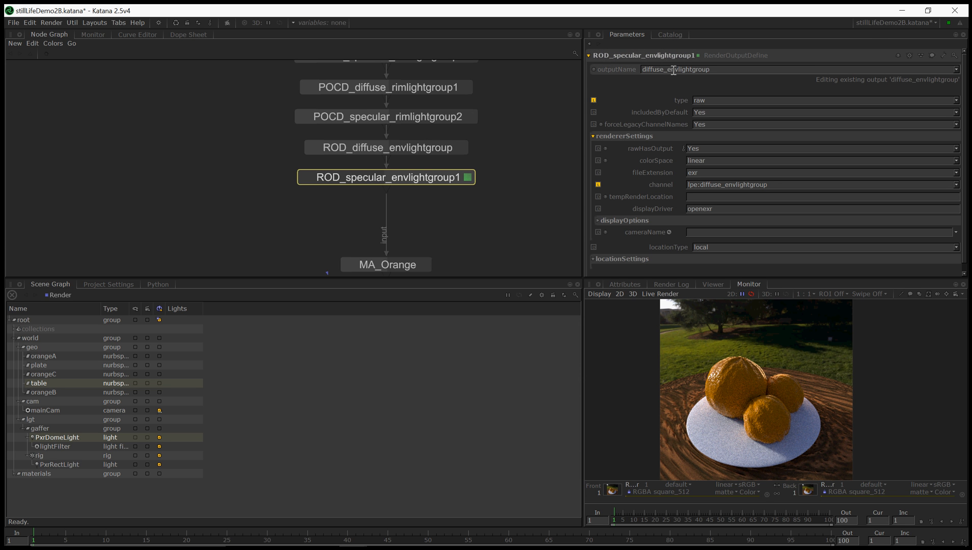
pyautogui.write('specular')
pyautogui.click(662, 55)
pyautogui.click(697, 55)
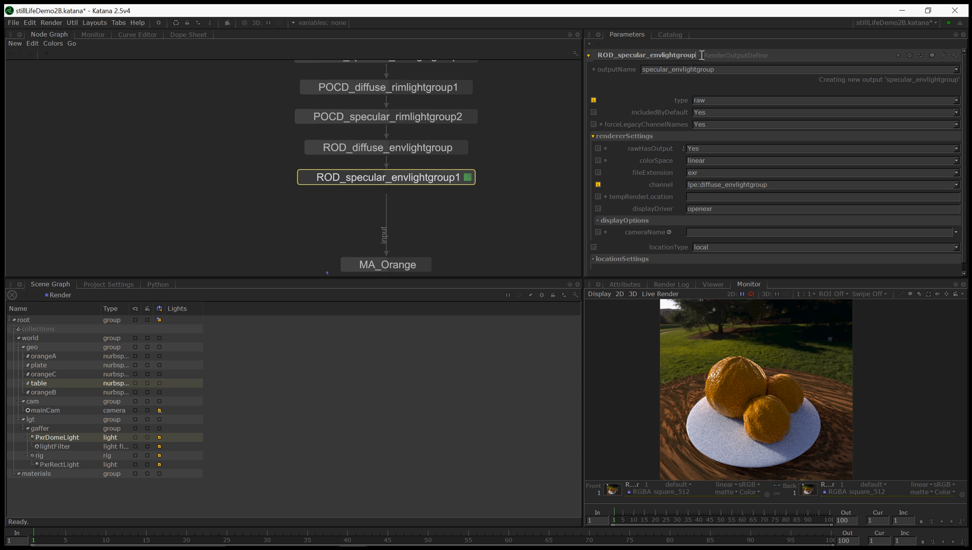
pyautogui.press('Return')
# Insert a copy of ROD_specular_envlightgroup1 between it and MA_Orange
pyautogui.hotkey('ctrl', 'c')
pyautogui.hotkey('ctrl', 'v')
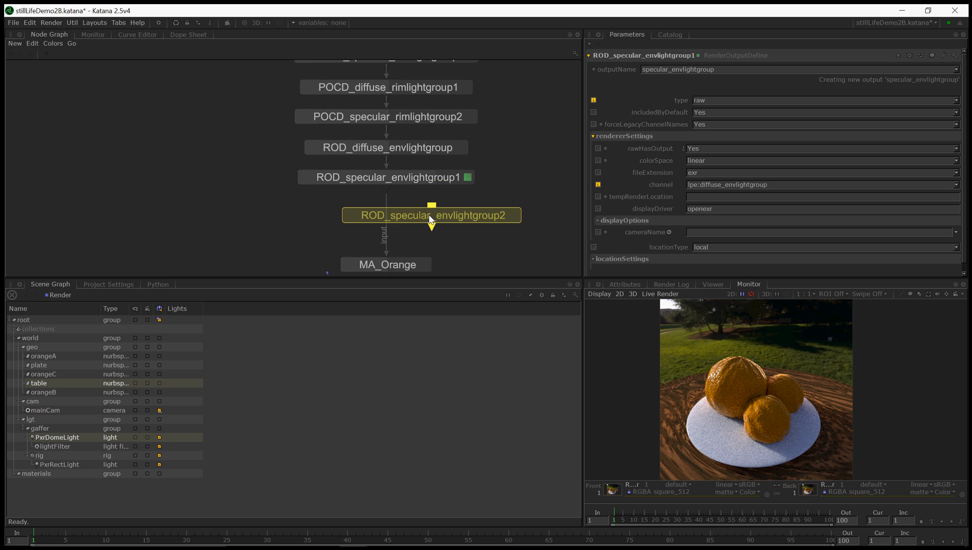
pyautogui.click(387, 209)
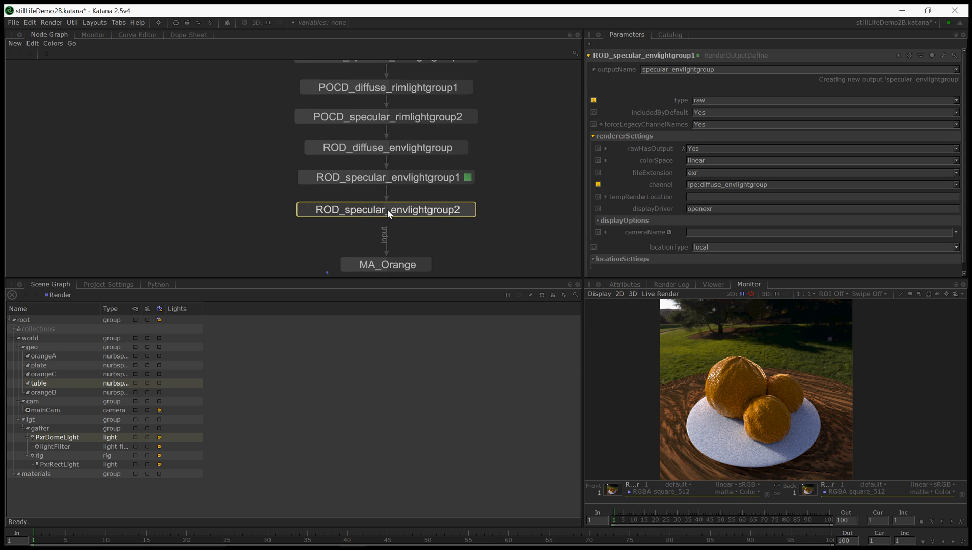
# Set the new copy's output name to diffuse_envlightgroup and rename the node ROD_diffuse_envlightgroup2
pyautogui.doubleClick(404, 216)
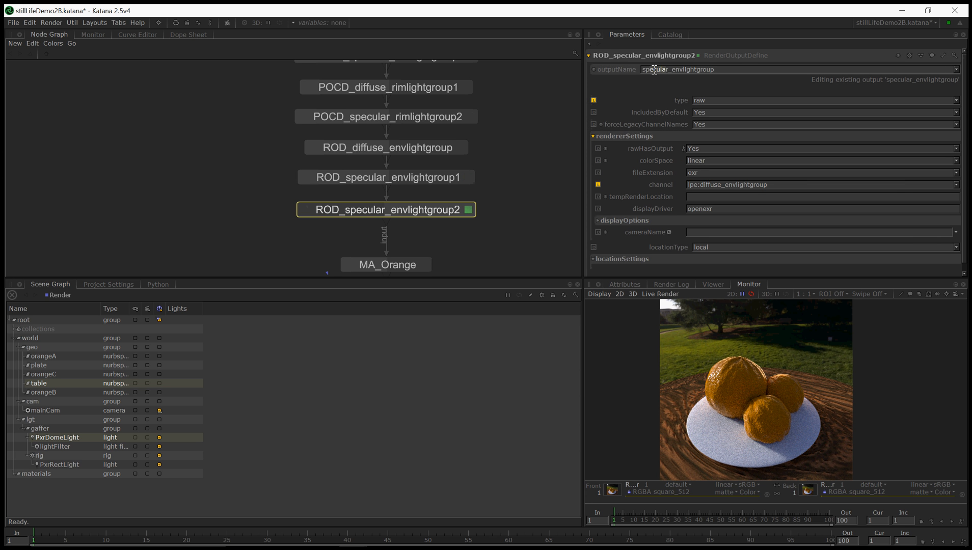
pyautogui.write('diffuse')
pyautogui.press('Return')
pyautogui.click(615, 55)
pyautogui.moveTo(615, 55); pyautogui.dragTo(643, 58)
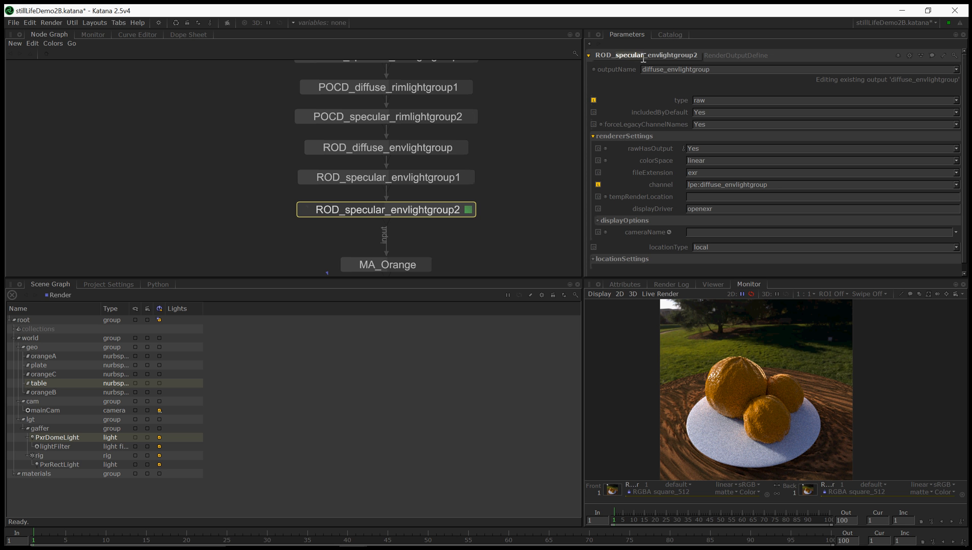
pyautogui.write('diffuse')
pyautogui.press('Return')
# Replace env with rim in both names, giving output name diffuse_rimlightgroup and node name ROD_diffuse_rimlightgroup2
pyautogui.moveTo(666, 69); pyautogui.dragTo(678, 69)
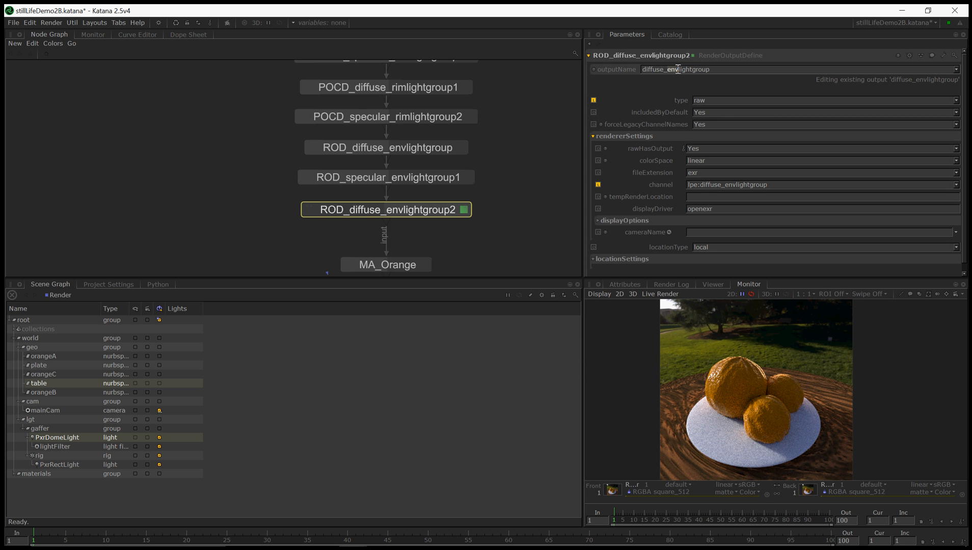
pyautogui.press('BackSpace')
pyautogui.write('m')
pyautogui.press('Return')
pyautogui.click(644, 56)
pyautogui.moveTo(642, 57); pyautogui.dragTo(656, 58)
pyautogui.write('rim')
pyautogui.press('Return')
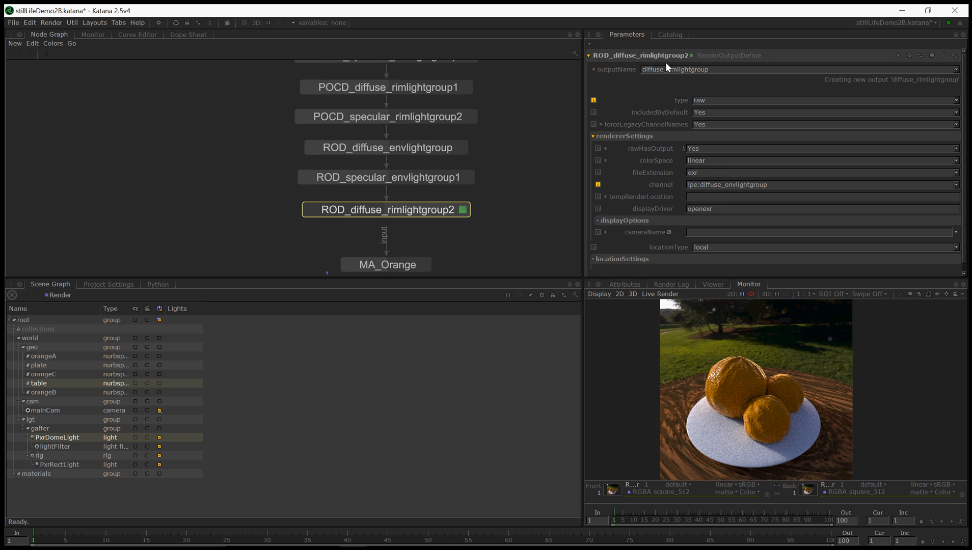
# Set the channel of ROD_diffuse_rimlightgroup2 to lpe:diffuse_rimlightgroup
pyautogui.click(956, 185)
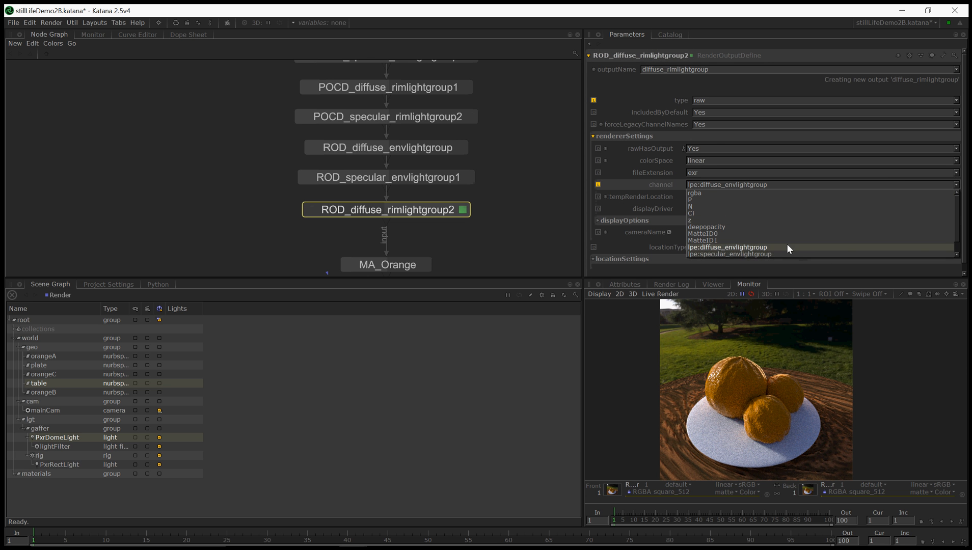
pyautogui.scroll(-1, 784, 242)
pyautogui.click(772, 247)
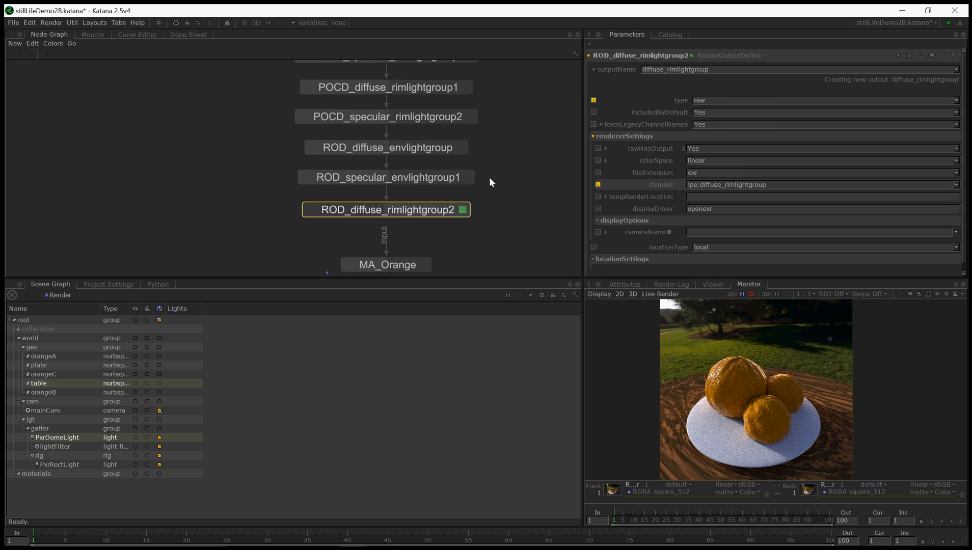
# Set the channel of ROD_specular_envlightgroup1 to lpe:specular_envlightgroup
pyautogui.click(418, 178)
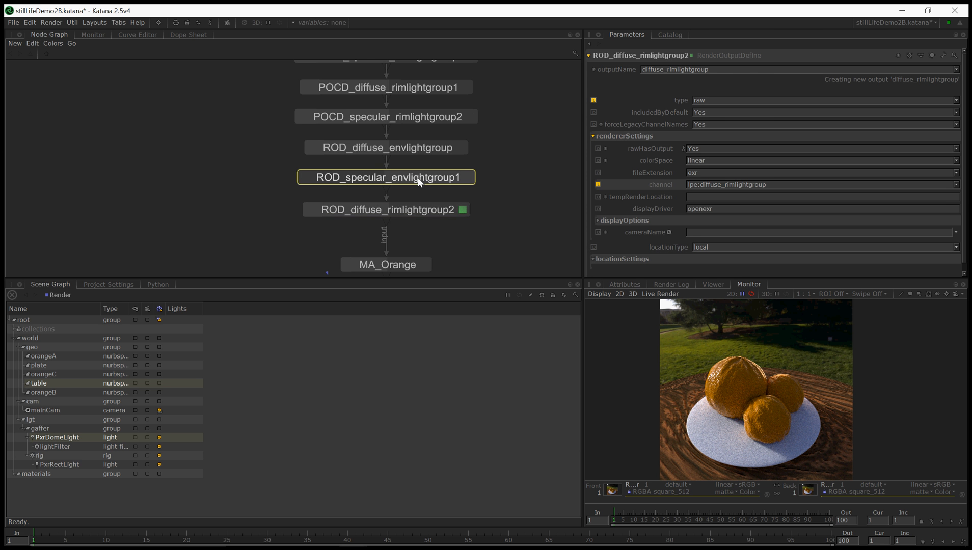
pyautogui.click(957, 184)
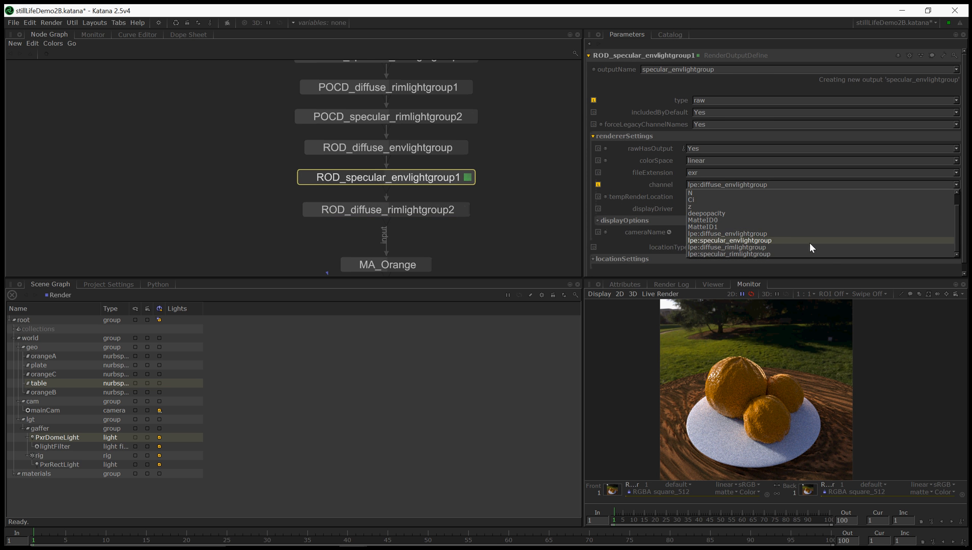
pyautogui.click(807, 242)
# Duplicate ROD_diffuse_rimlightgroup2 and place the copy between it and MA_Orange
pyautogui.moveTo(413, 201); pyautogui.dragTo(441, 117, button='middle')
pyautogui.click(415, 180)
pyautogui.press('e')
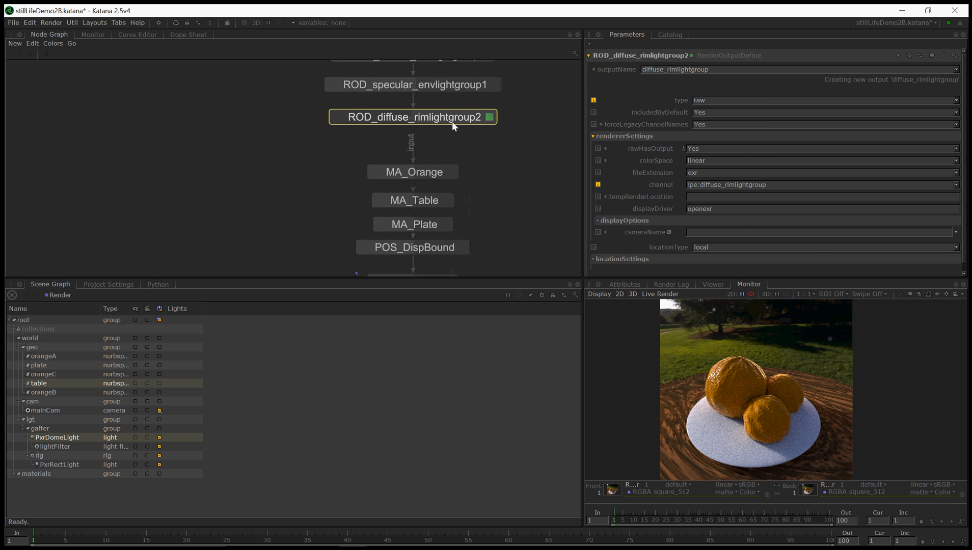
pyautogui.hotkey('ctrl', 'd')
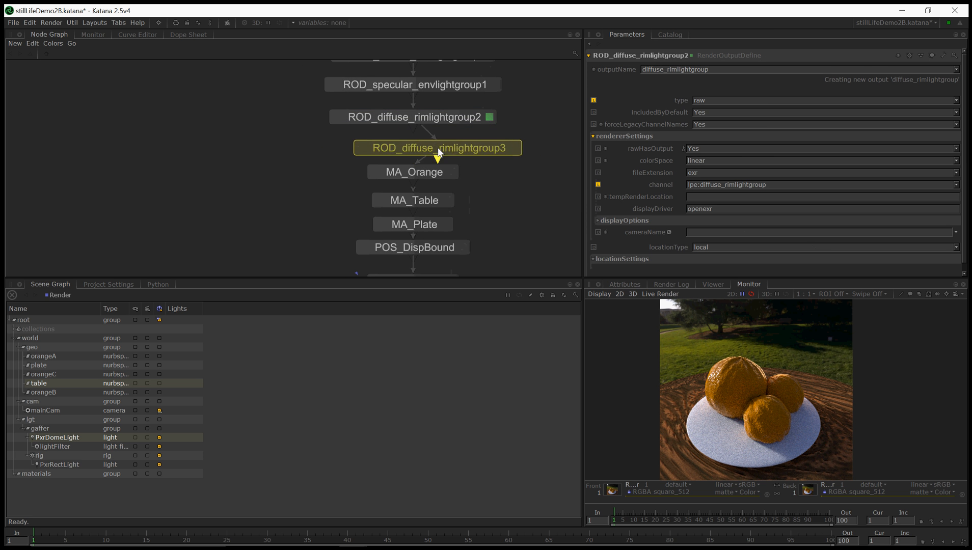
pyautogui.click(437, 147)
# Rename the duplicated output node ROD_specular_rimlightgroup3 and set its output name to specular_rimlightgroup
pyautogui.press('e')
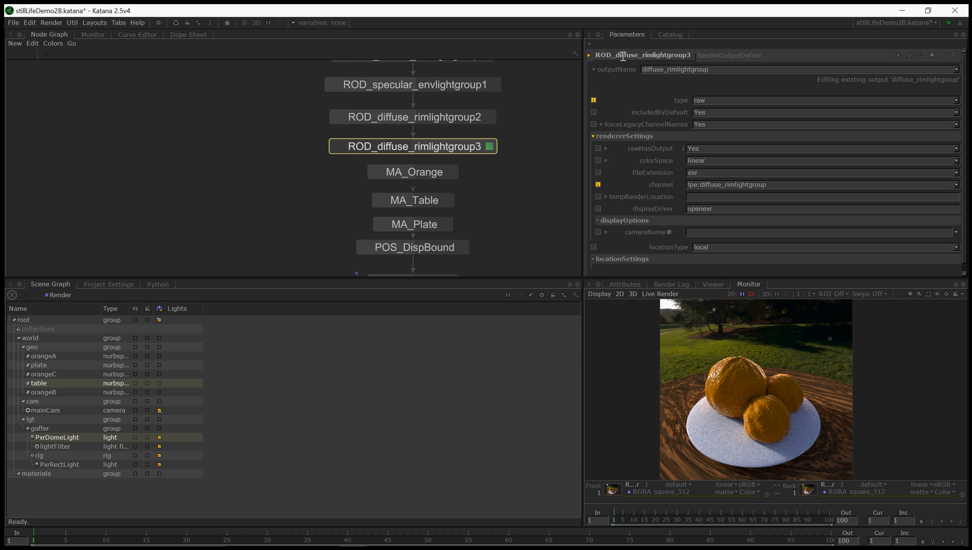
pyautogui.moveTo(615, 56); pyautogui.dragTo(639, 56)
pyautogui.write('specular')
pyautogui.press('Return')
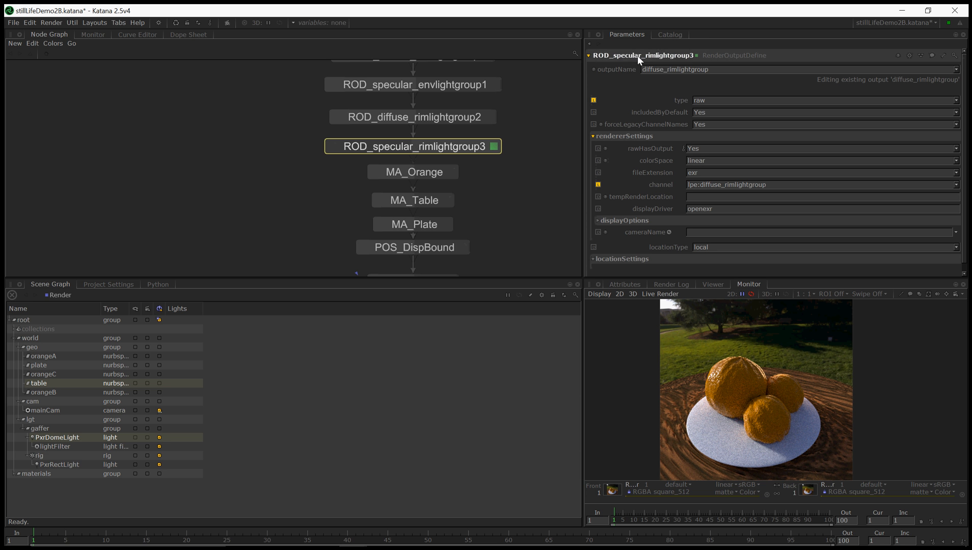
pyautogui.moveTo(665, 70); pyautogui.dragTo(633, 71)
pyautogui.write('specular')
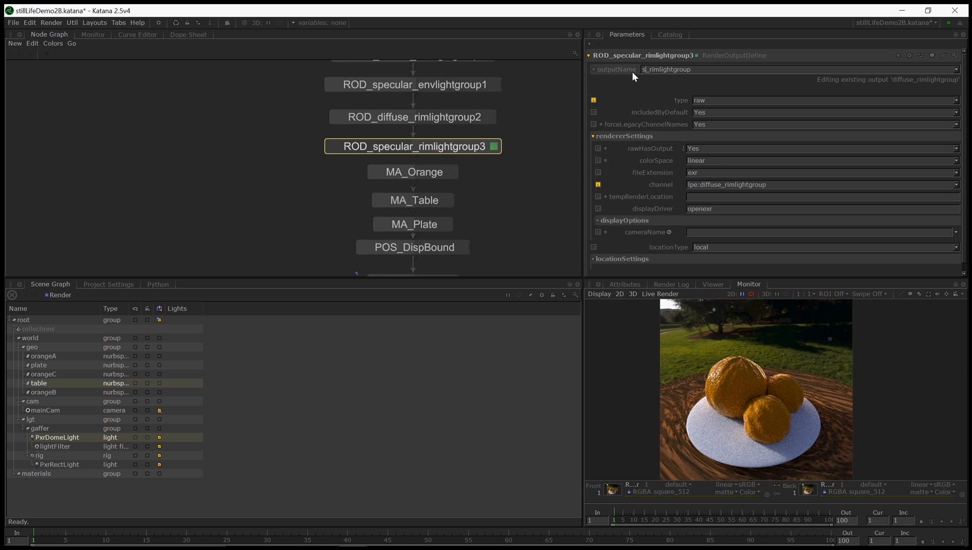
pyautogui.press('Return')
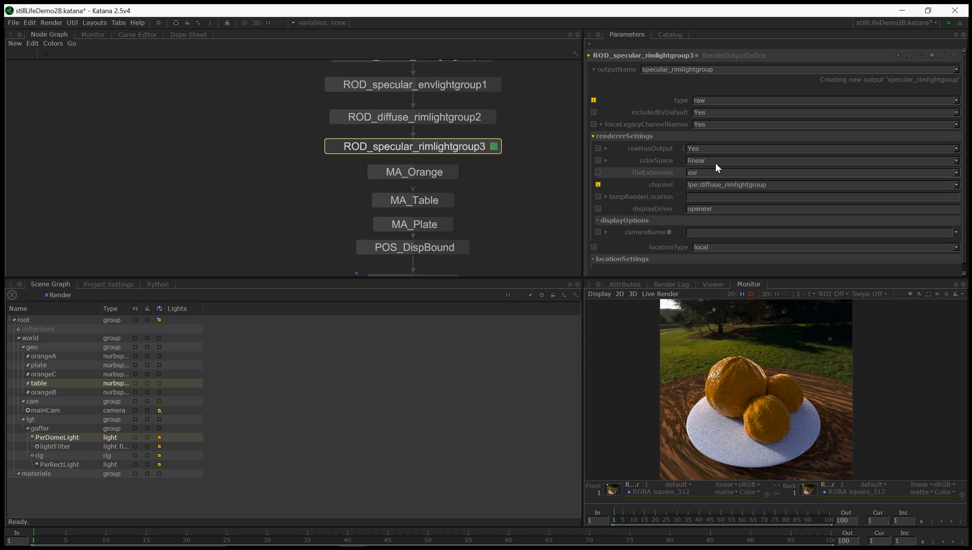
# Set the channel of ROD_specular_rimlightgroup3 to lpe:specular_rimlightgroup and deselect the node
pyautogui.click(957, 184)
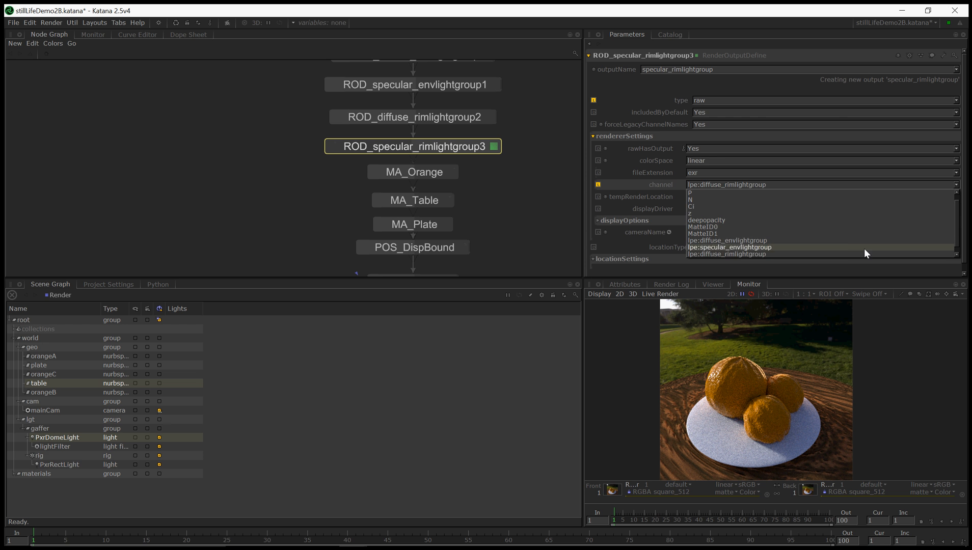
pyautogui.click(845, 251)
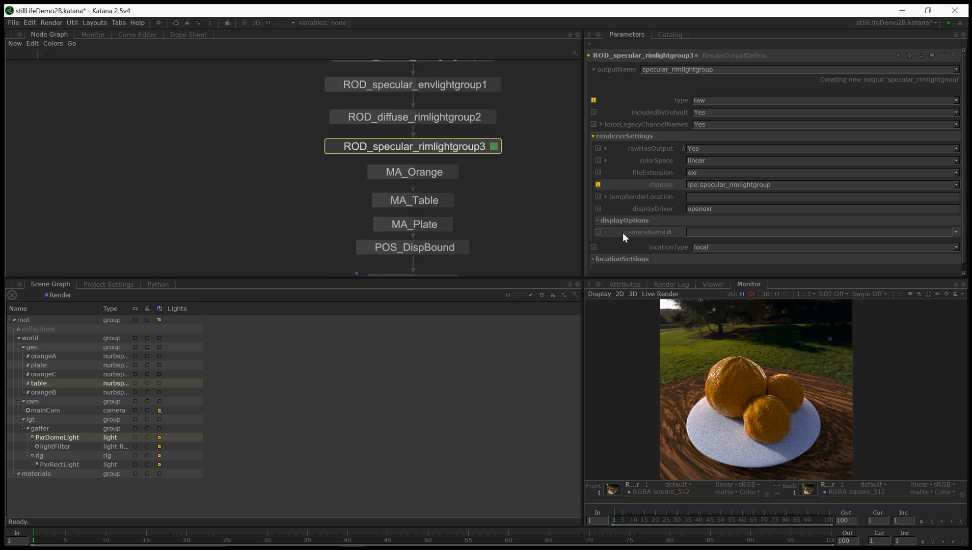
pyautogui.click(516, 205)
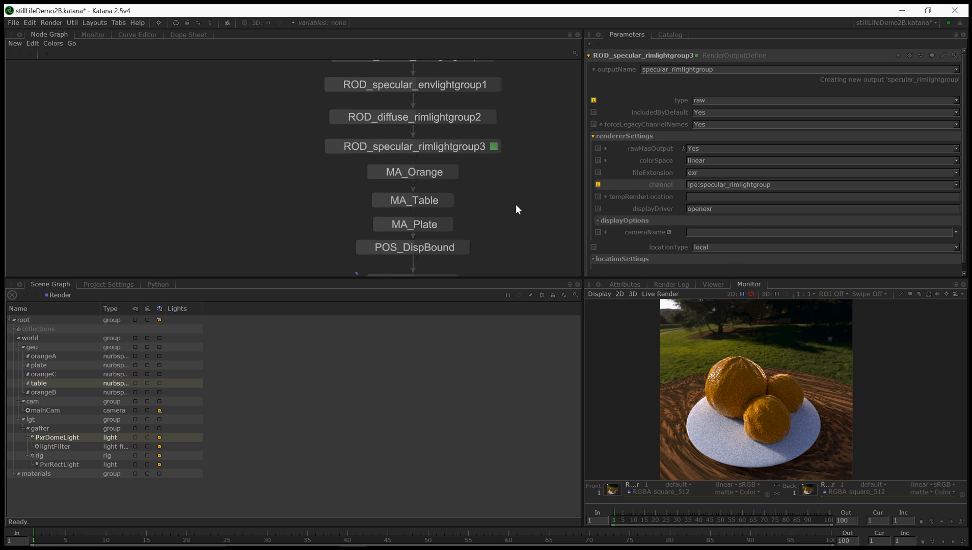
pyautogui.scroll(3, 493, 220)
pyautogui.moveTo(493, 220); pyautogui.dragTo(491, 195, button='middle')
pyautogui.scroll(-3, 491, 195)
pyautogui.scroll(-5, 492, 206)
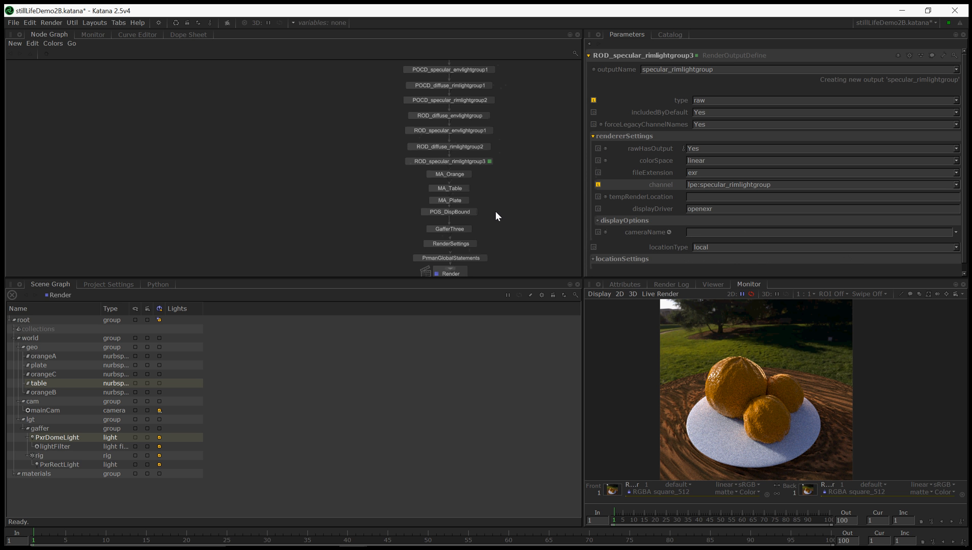
pyautogui.scroll(3, 497, 211)
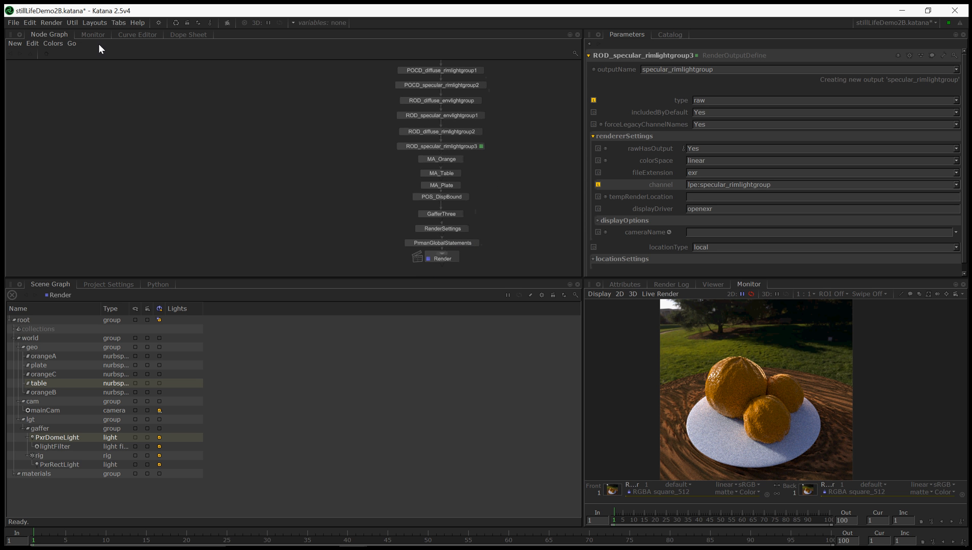
# Save the scene and expand the list of outputs in the Render node's parameters to review them
pyautogui.click(19, 22)
pyautogui.click(22, 74)
pyautogui.click(455, 243)
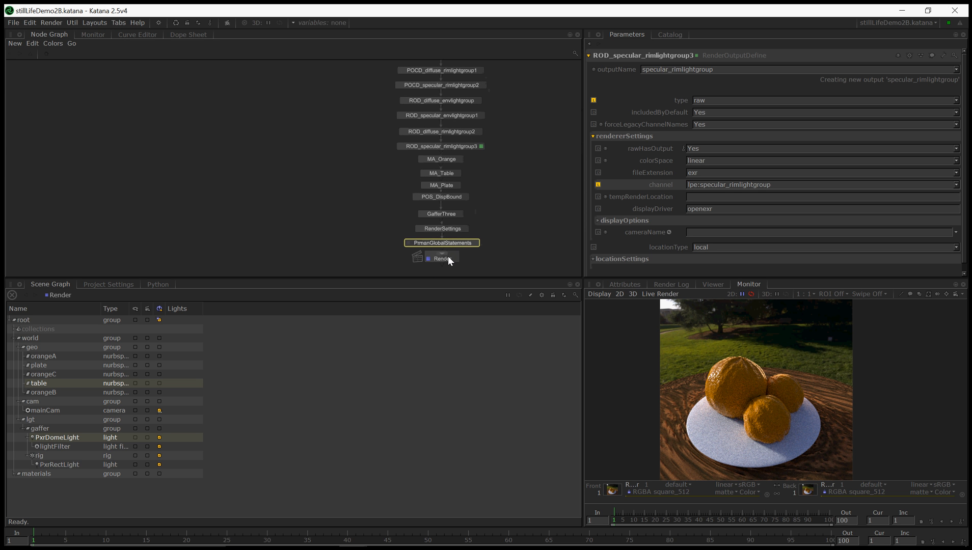
pyautogui.doubleClick(448, 258)
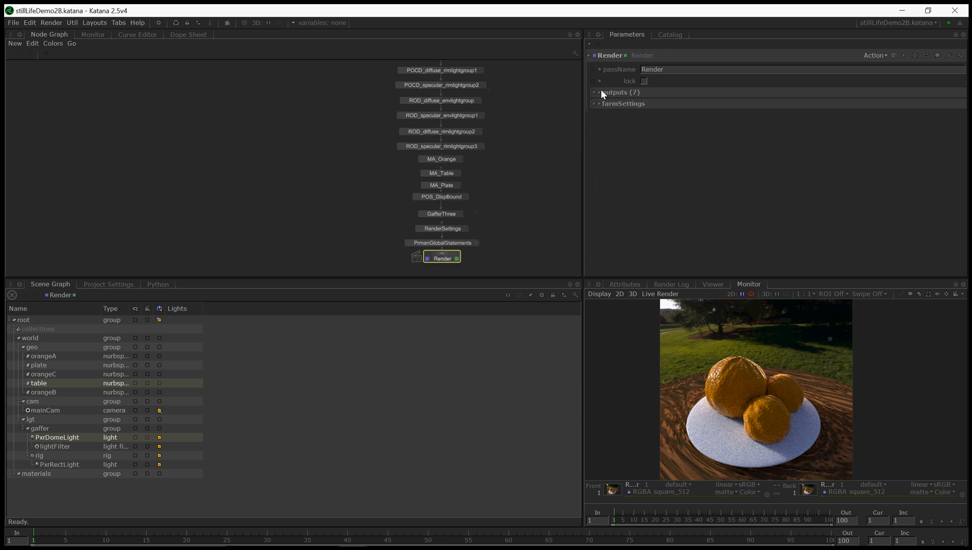
pyautogui.click(601, 92)
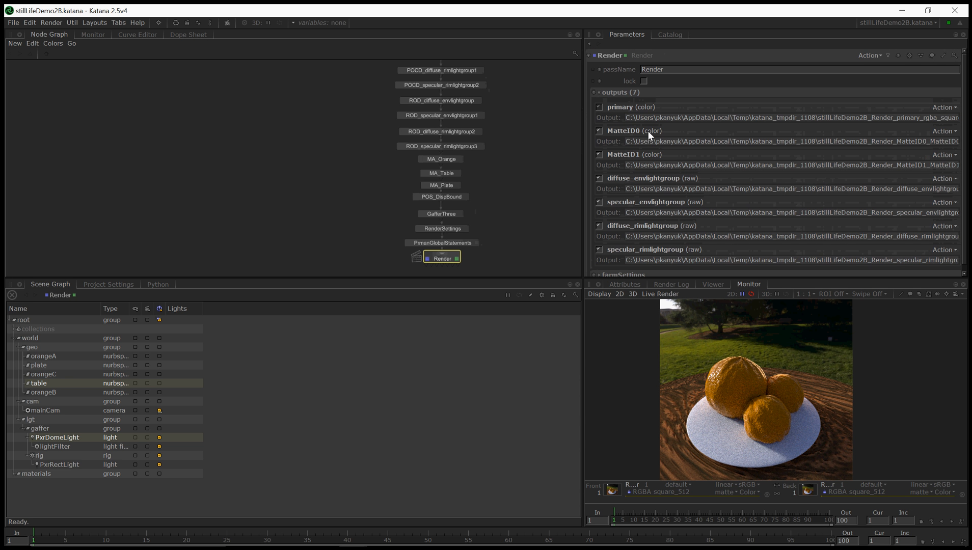
pyautogui.scroll(-1, 627, 153)
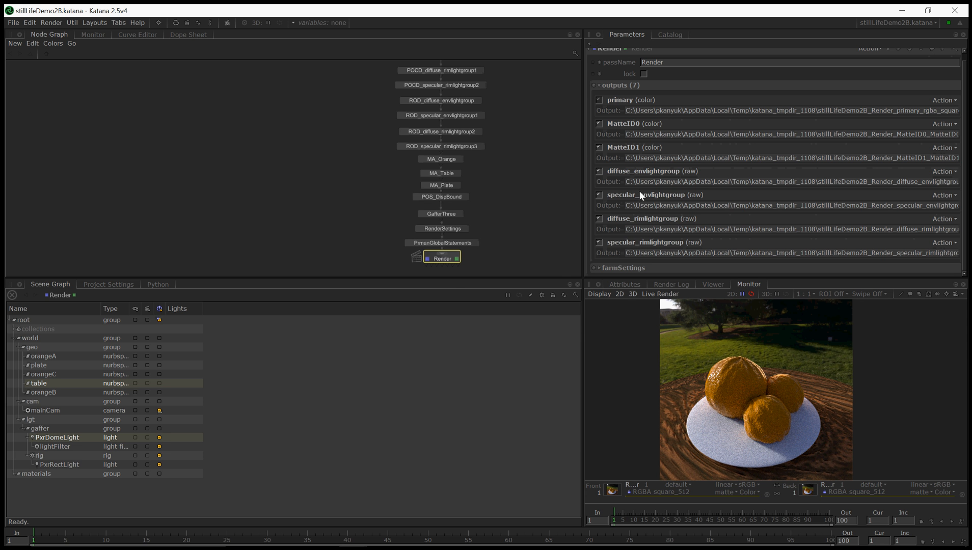
# Start a preview render from the Render node and bring the new catalog render into the Monitor
pyautogui.click(487, 245)
pyautogui.rightClick(441, 258)
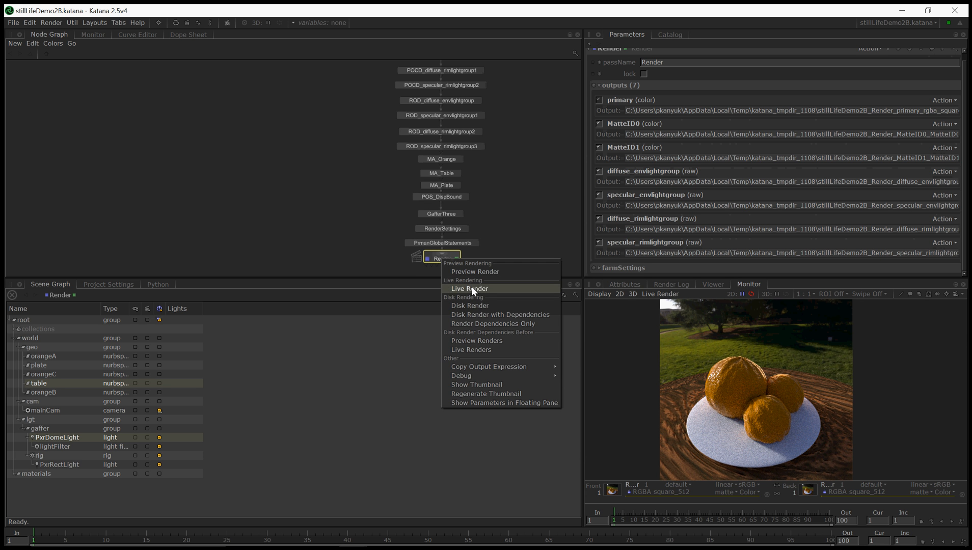
pyautogui.click(474, 272)
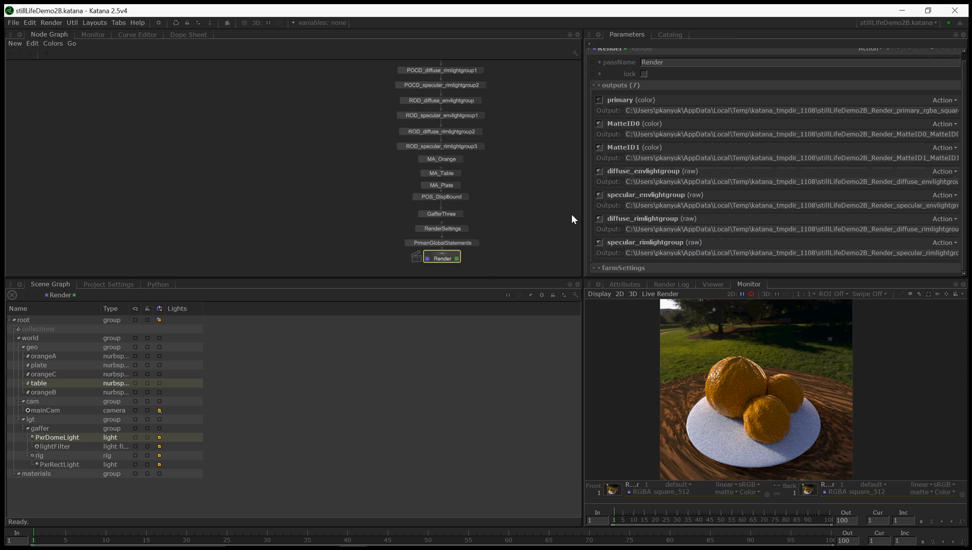
pyautogui.click(671, 35)
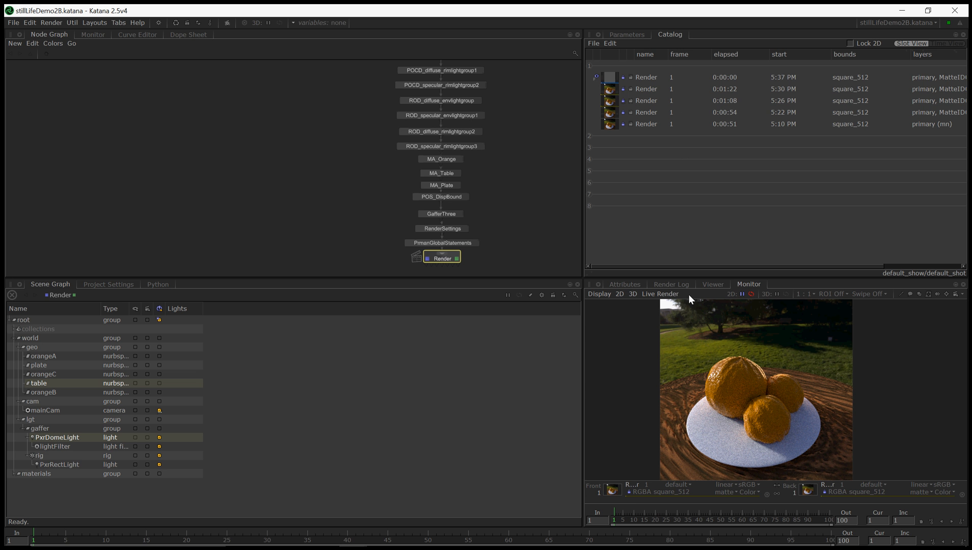
pyautogui.moveTo(605, 80); pyautogui.dragTo(808, 490)
pyautogui.press('s')
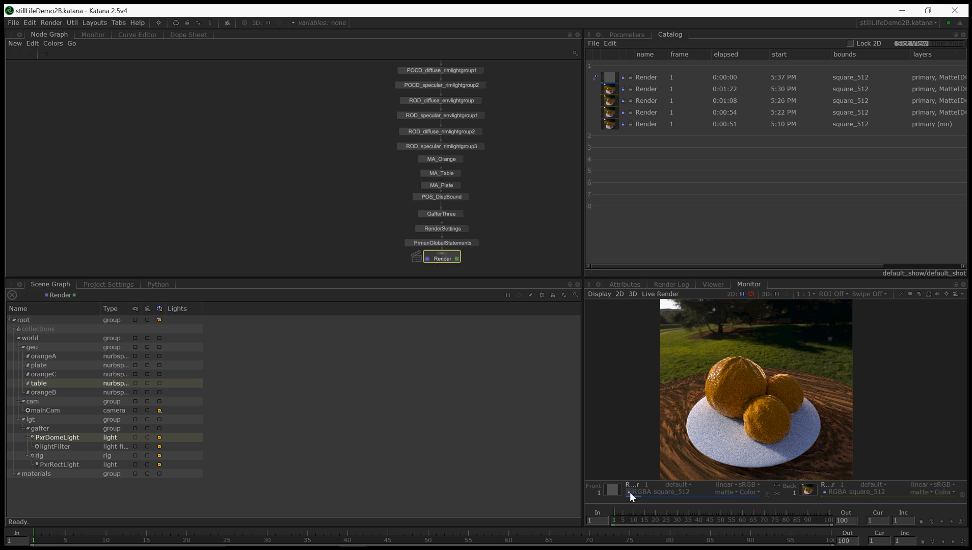
# Inspect the diffuse_envlightgroup, specular_envlightgroup, diffuse_rimlightgroup and specular_rimlightgroup outputs of the new render in the Monitor
pyautogui.click(688, 485)
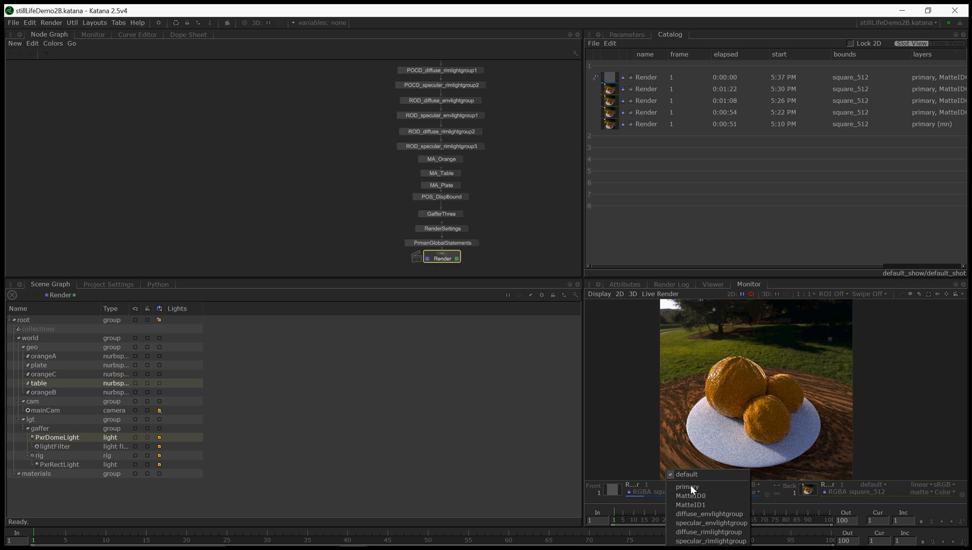
pyautogui.click(708, 514)
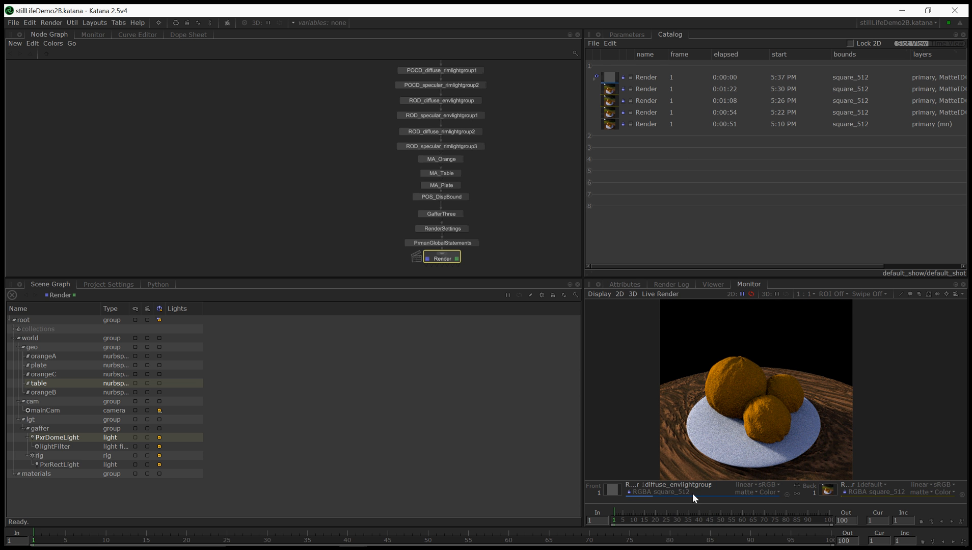
pyautogui.click(710, 485)
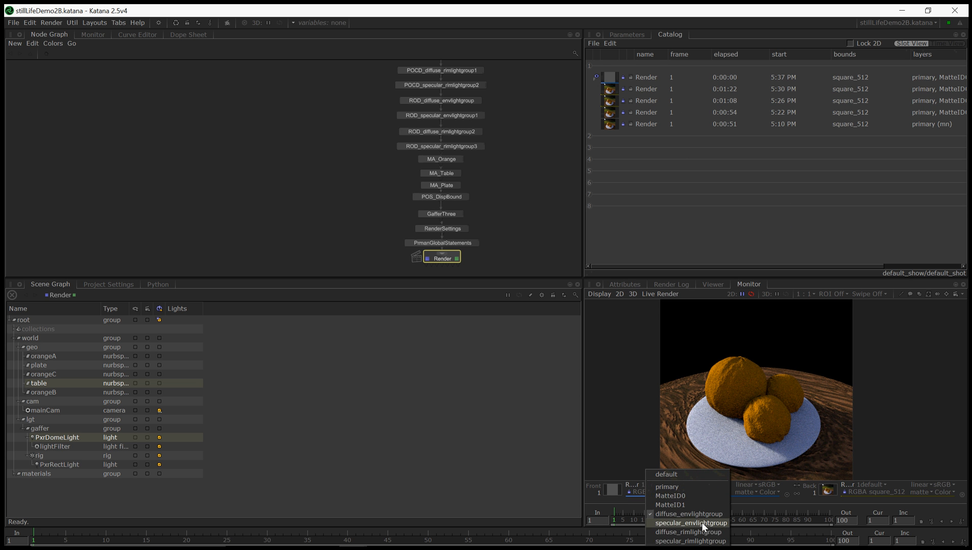
pyautogui.click(700, 524)
pyautogui.click(708, 485)
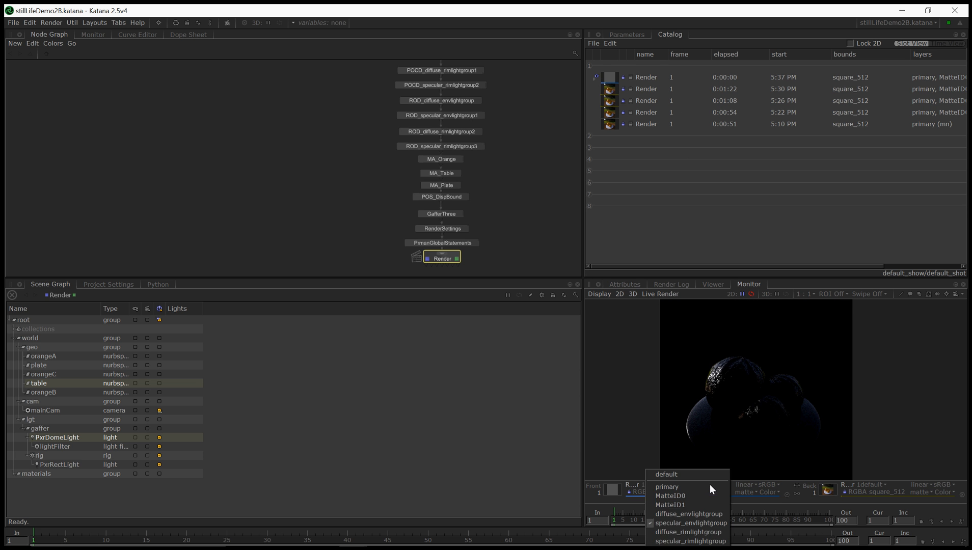
pyautogui.click(709, 531)
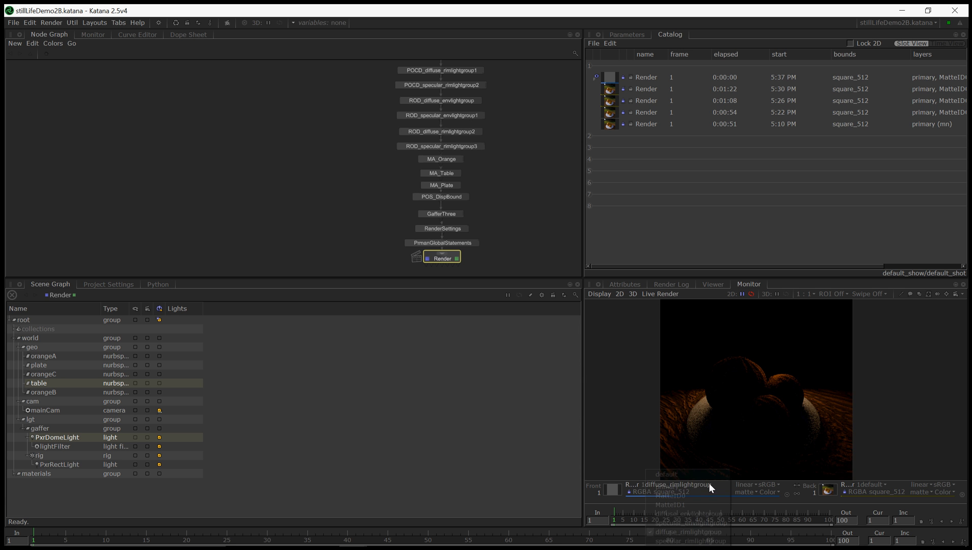
pyautogui.click(709, 484)
pyautogui.click(705, 541)
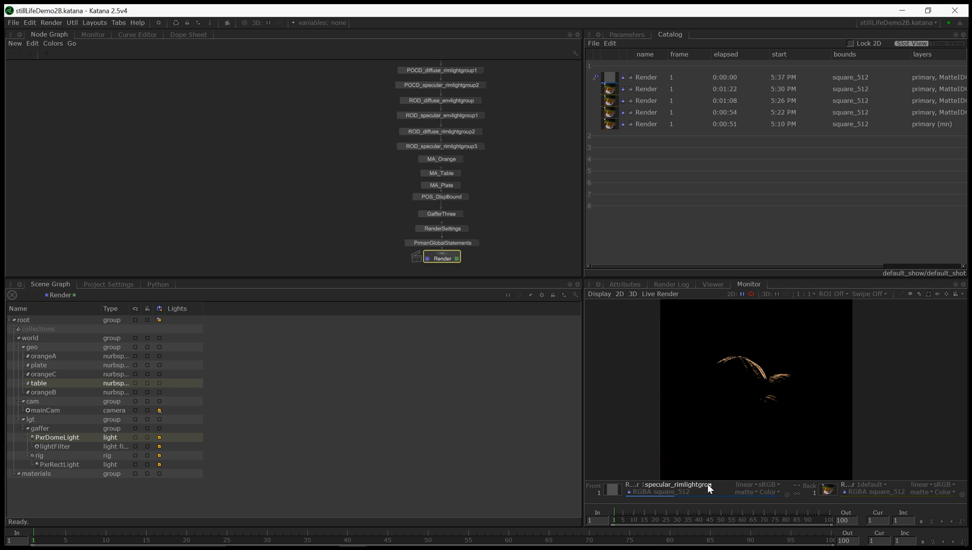
# View the MatteID0 and MatteID1 outputs in the Monitor and return the display to the primary output
pyautogui.click(706, 484)
pyautogui.click(698, 493)
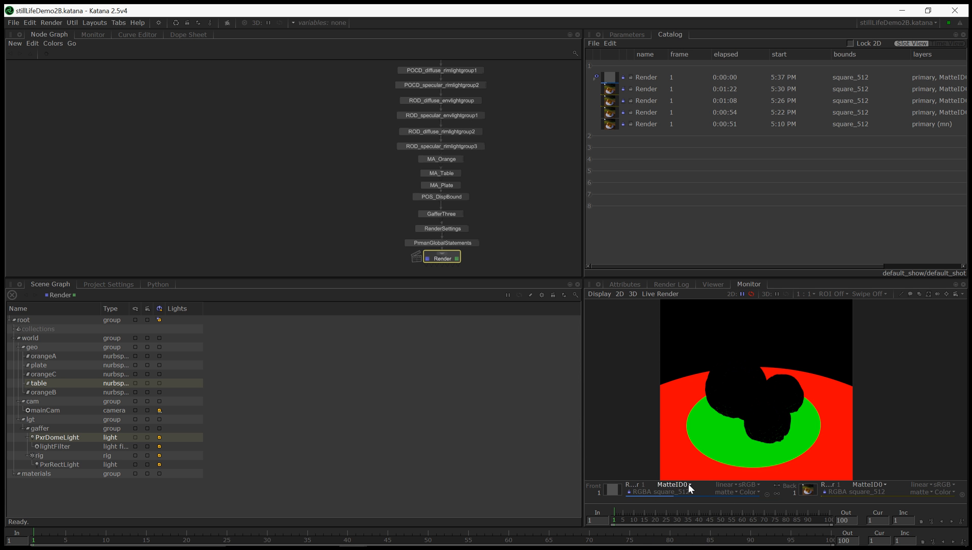
pyautogui.click(688, 484)
pyautogui.click(687, 502)
pyautogui.click(687, 485)
pyautogui.click(684, 485)
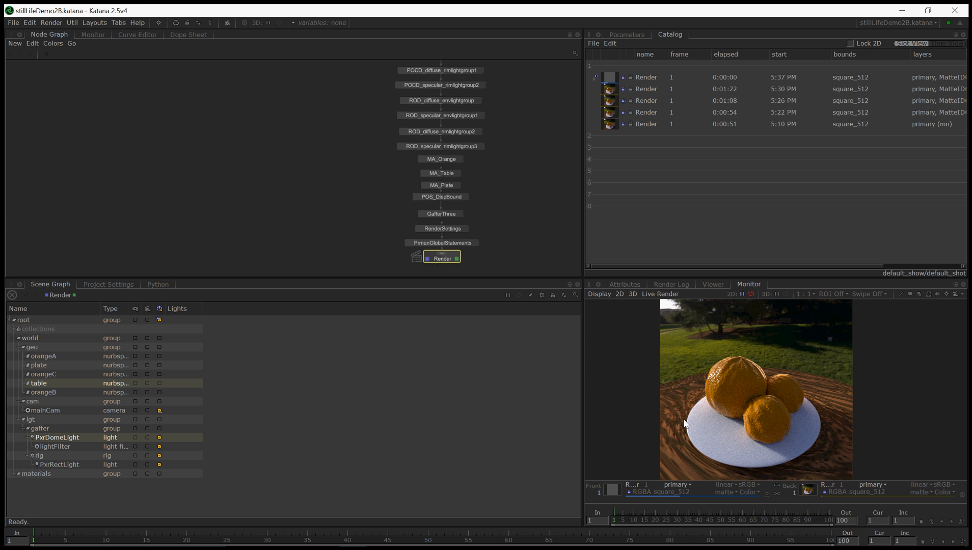
# Save the scene file stillLifeDemo2B.katana
pyautogui.click(13, 22)
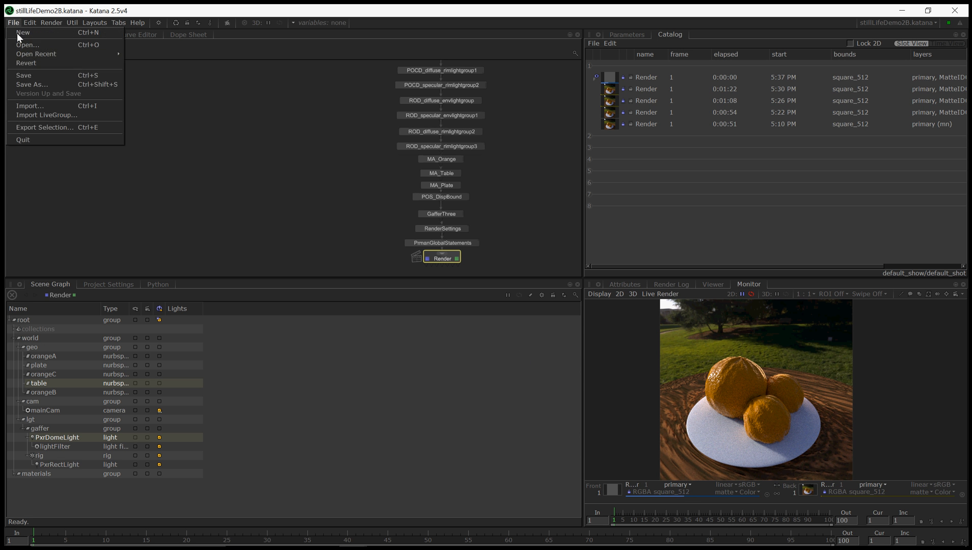
pyautogui.click(23, 76)
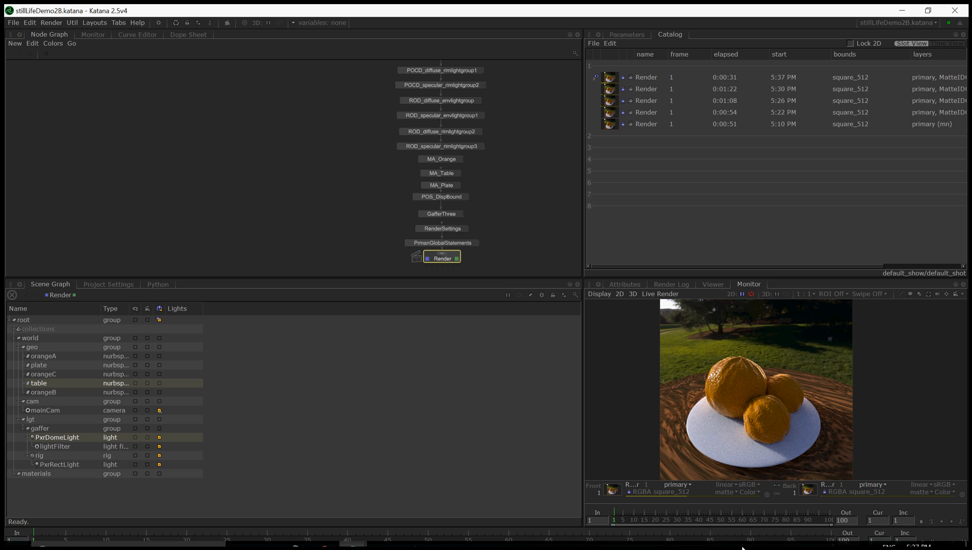
pyautogui.click(437, 535)
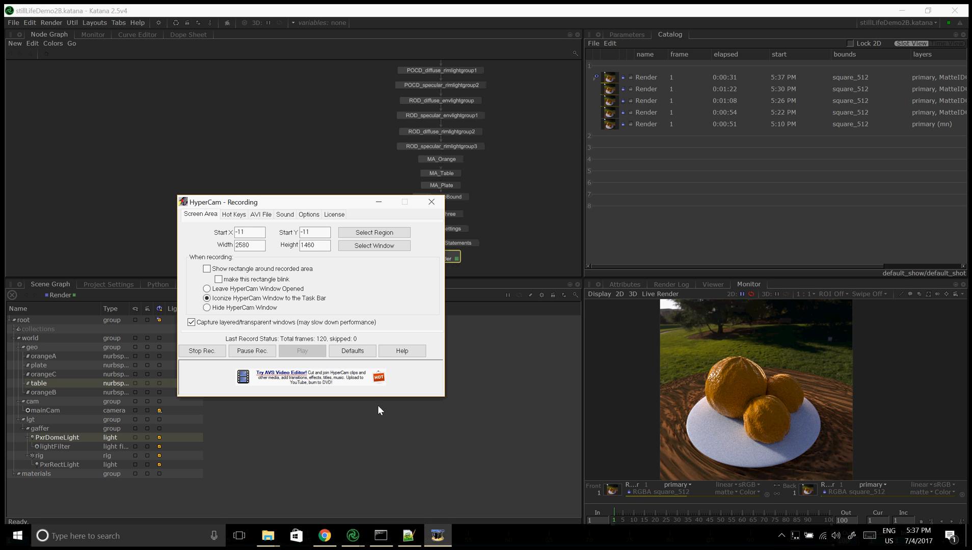